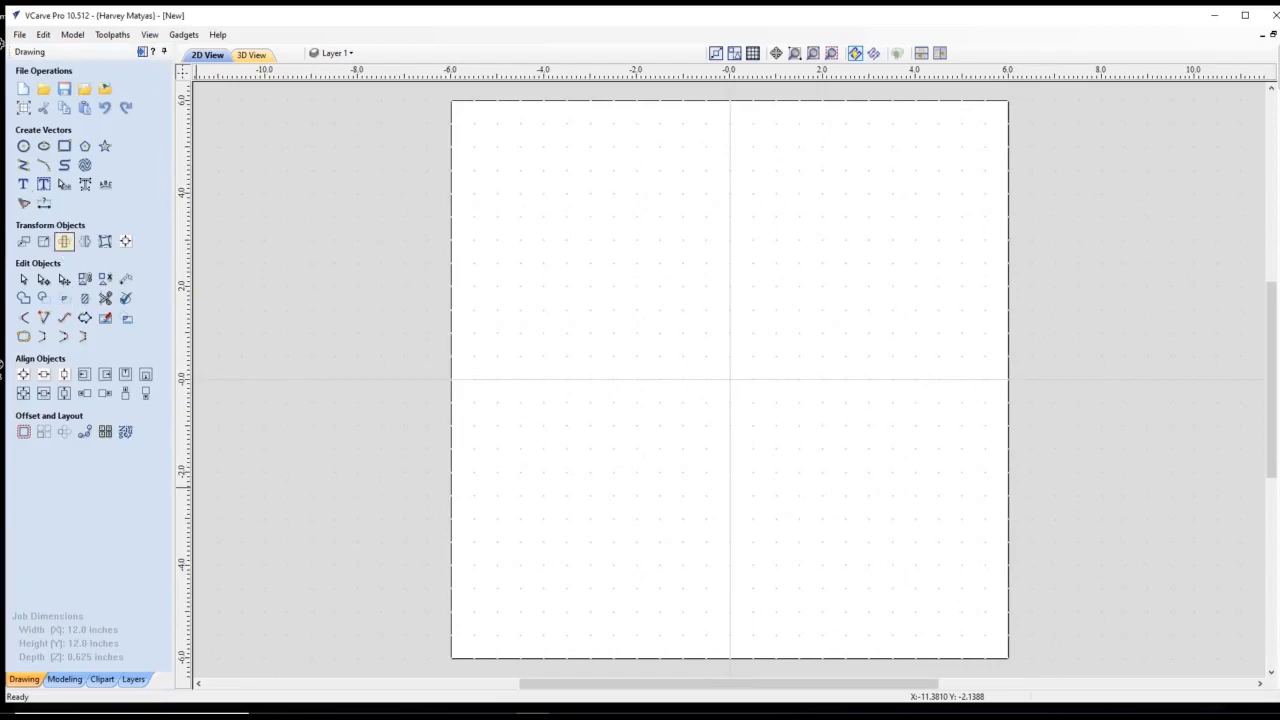
# Step: Draw two concentric circles centred at 0,0 with diameters of 11.5 inches and 5.75 inches
pyautogui.click(23, 146)
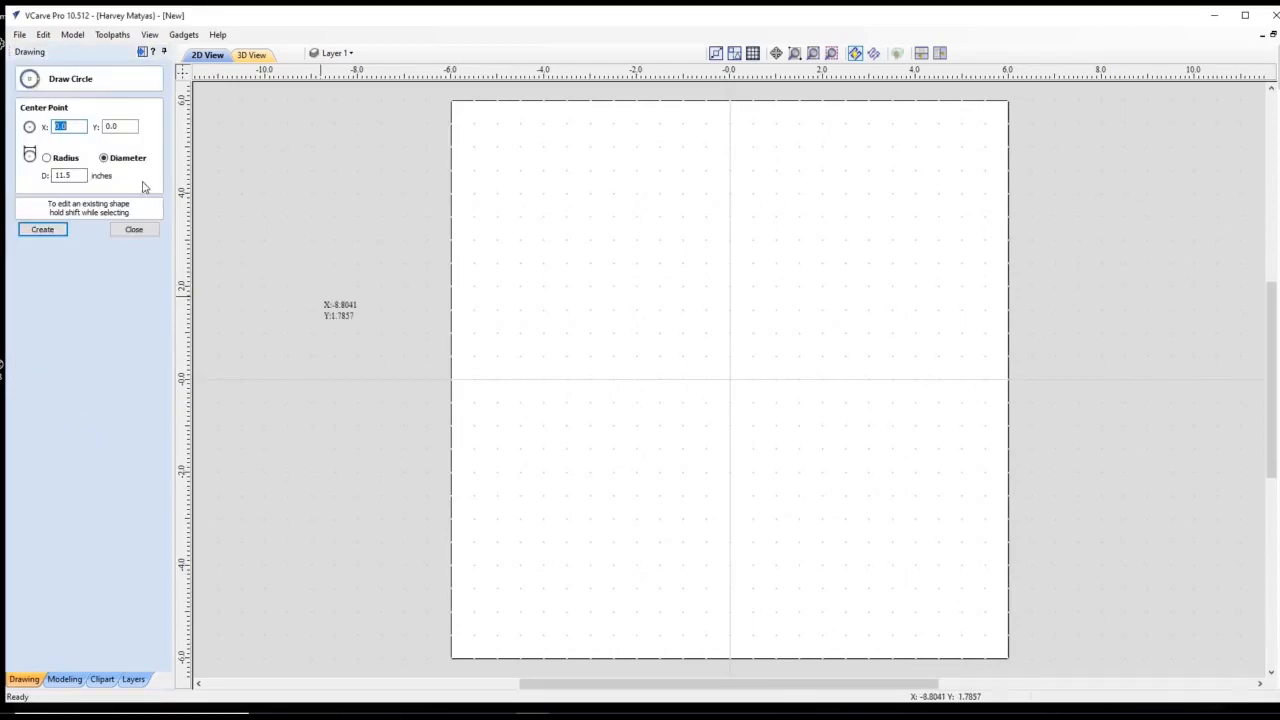
pyautogui.click(42, 230)
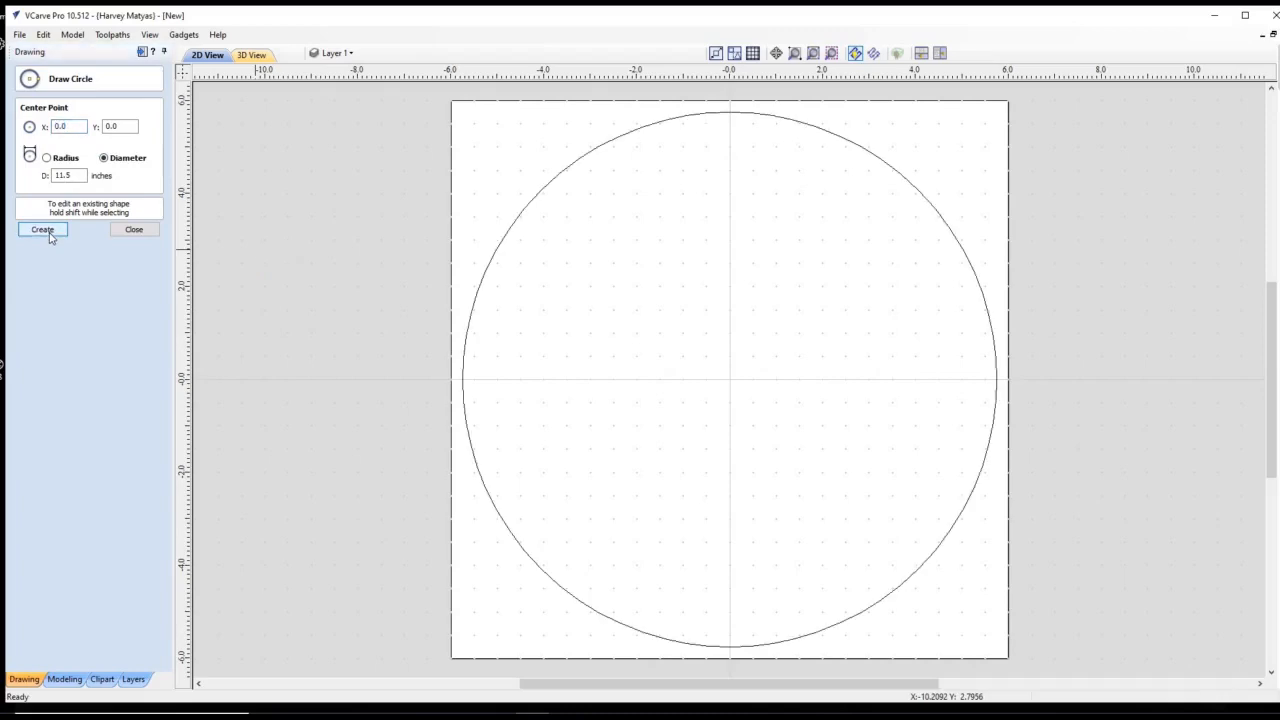
pyautogui.doubleClick(82, 175)
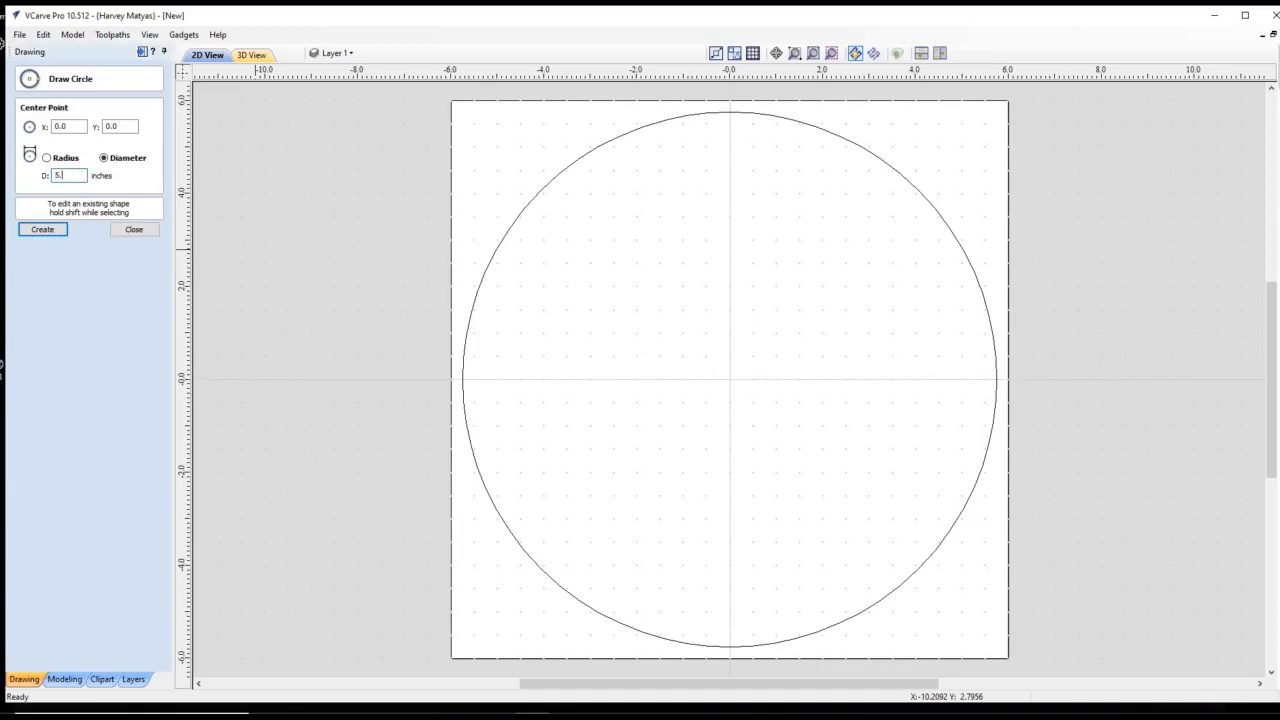
pyautogui.write('5.75')
pyautogui.click(48, 231)
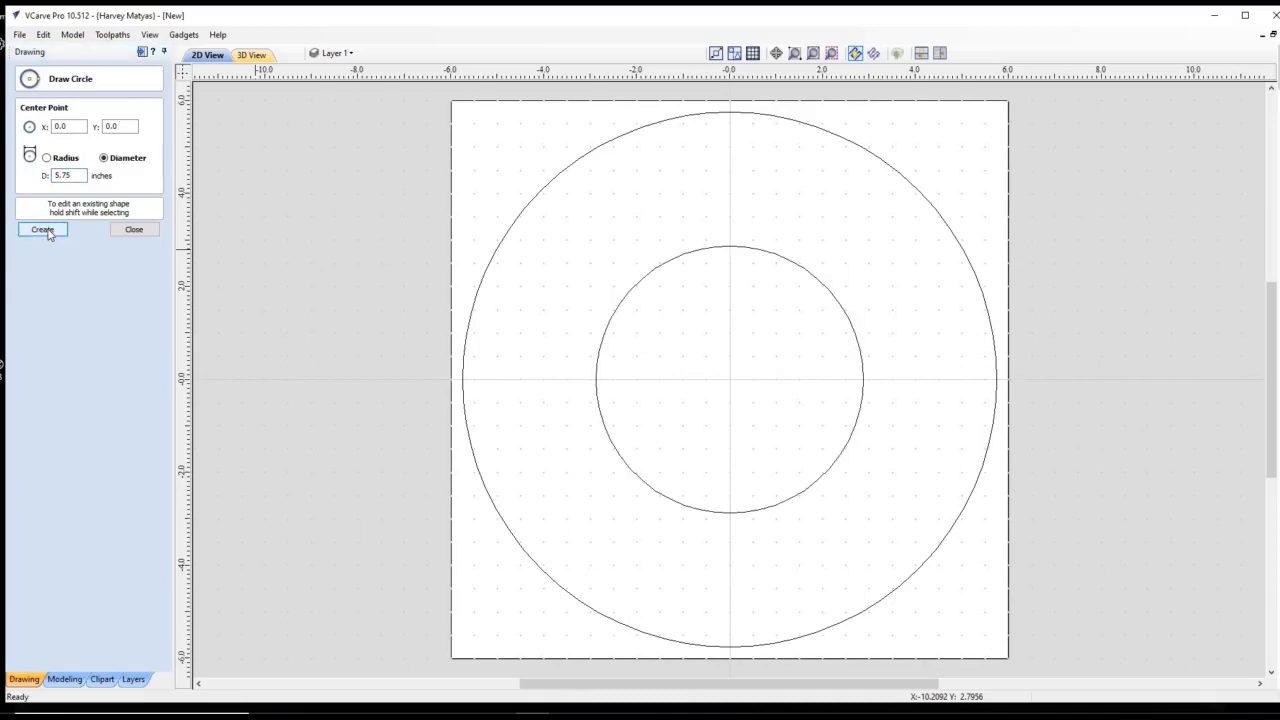
pyautogui.click(134, 230)
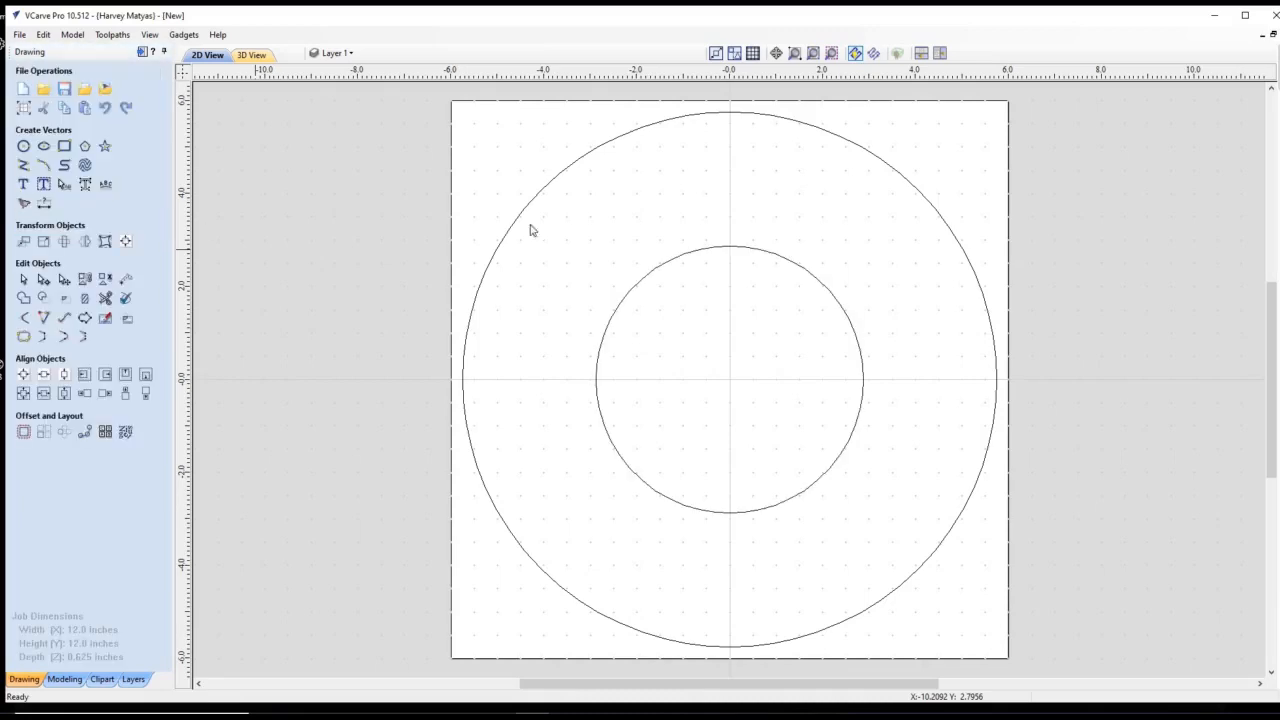
# Step: Copy the 5.75-inch circle straight up so the copy spans from the job centre to the outer circle's top edge
pyautogui.click(735, 248)
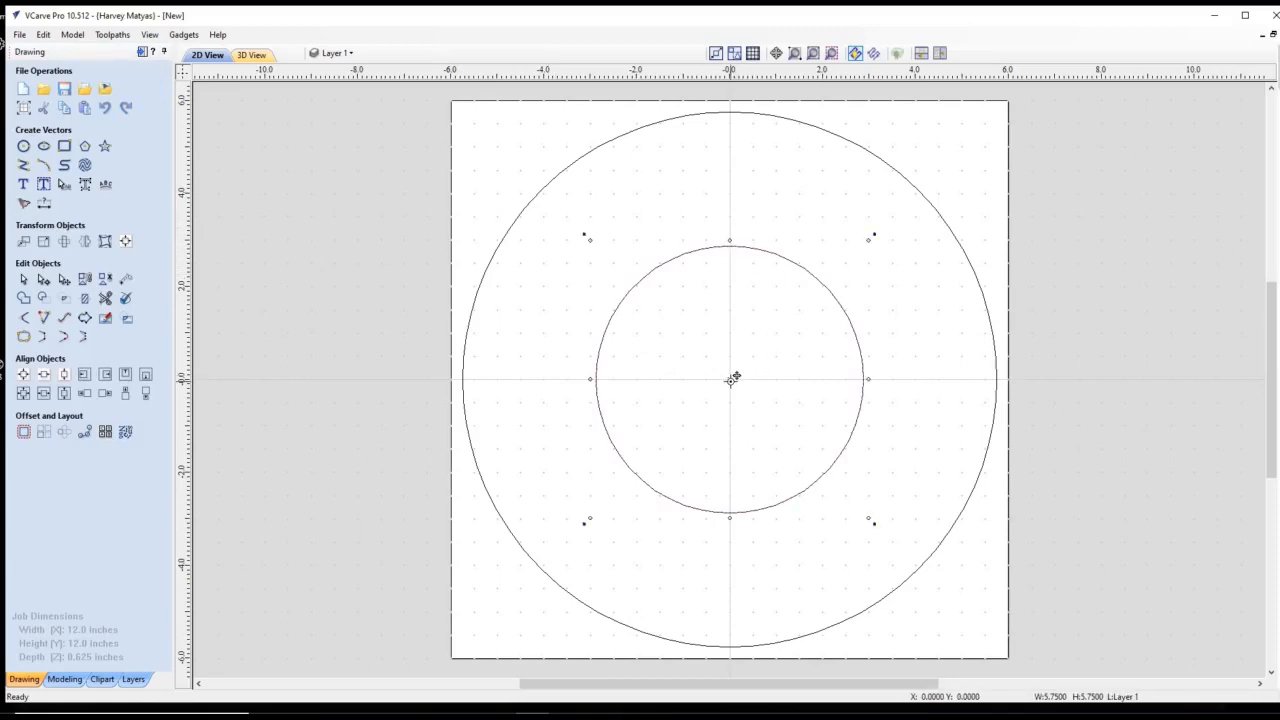
pyautogui.moveTo(731, 377); pyautogui.dragTo(729, 248)
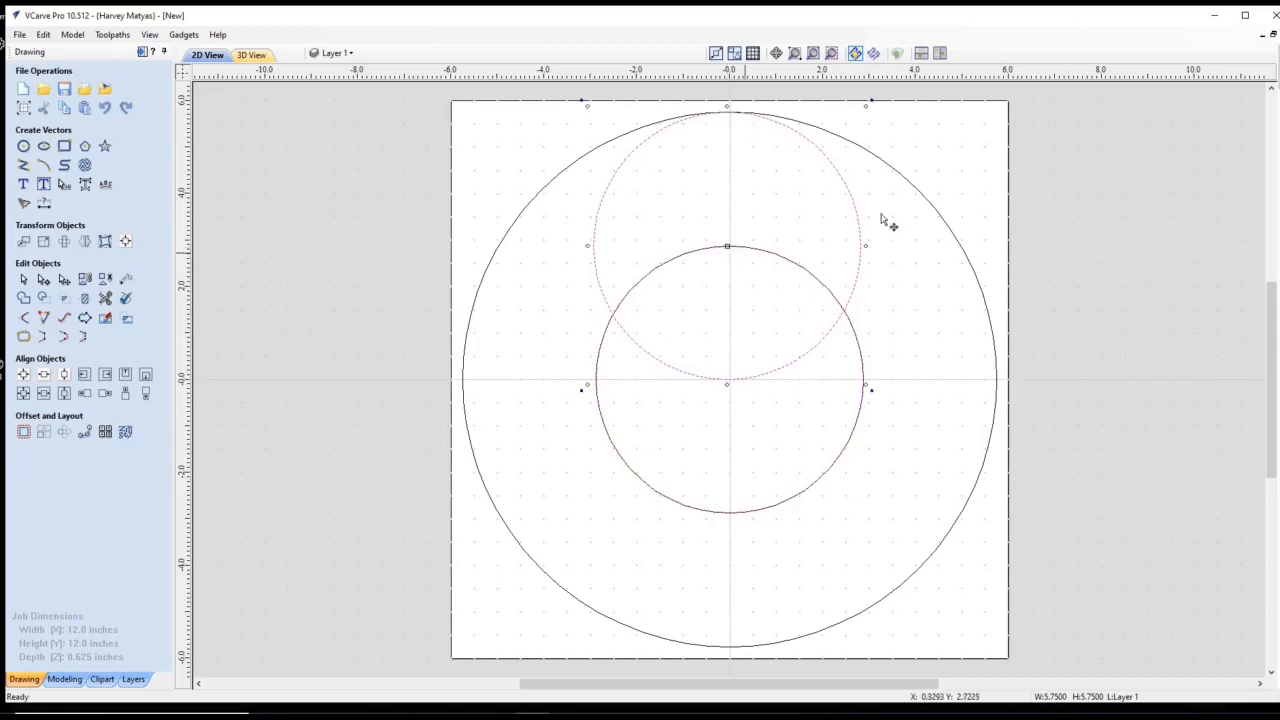
pyautogui.click(923, 157)
pyautogui.click(794, 53)
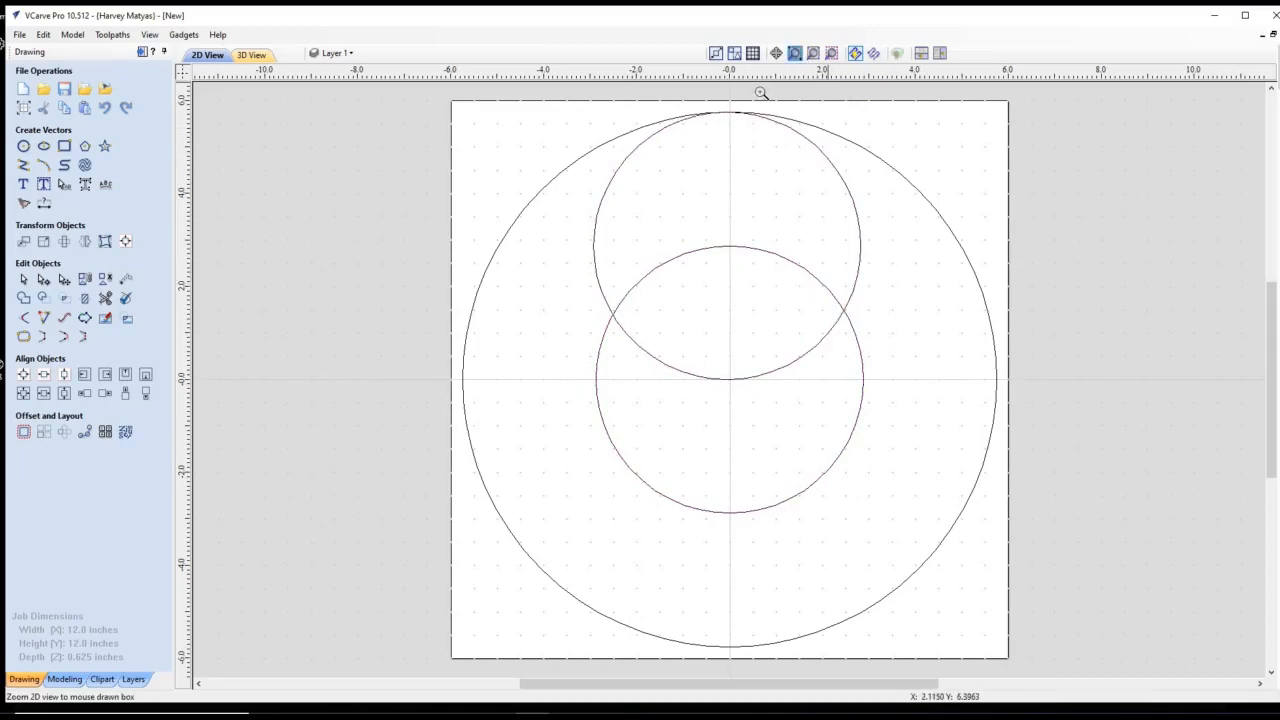
pyautogui.click(763, 129)
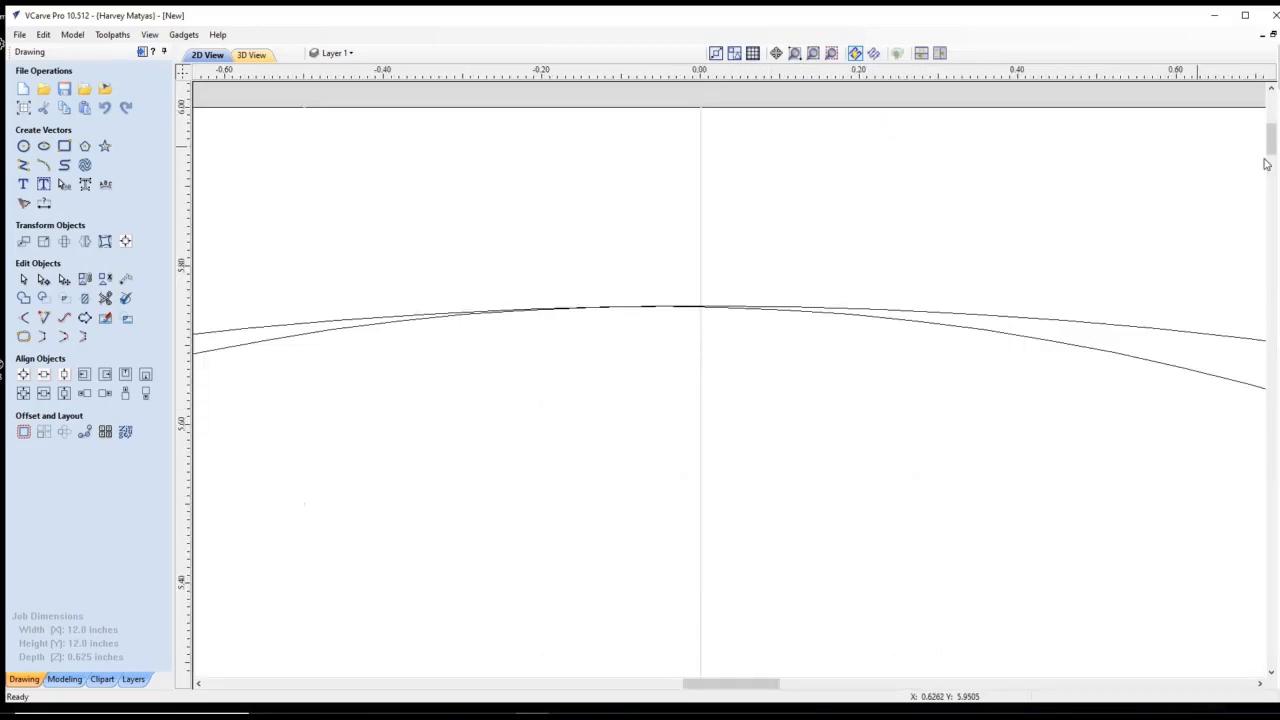
pyautogui.moveTo(1270, 147); pyautogui.dragTo(1270, 389)
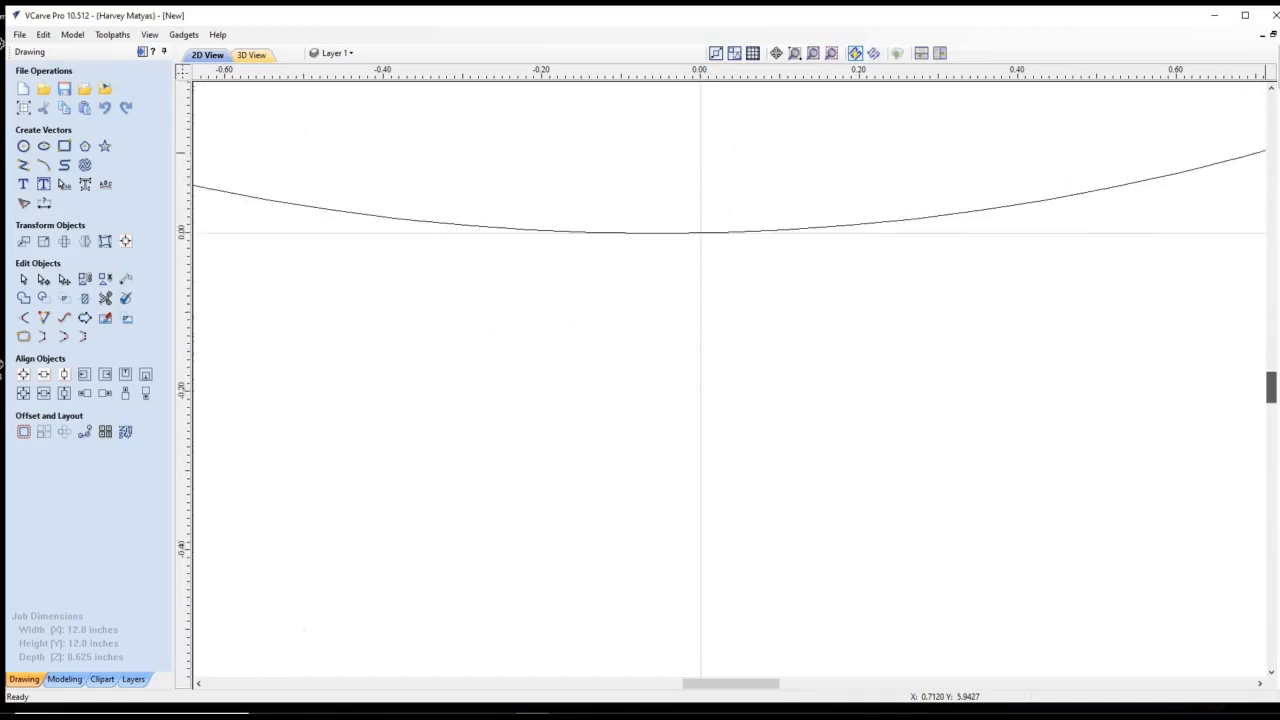
pyautogui.click(813, 53)
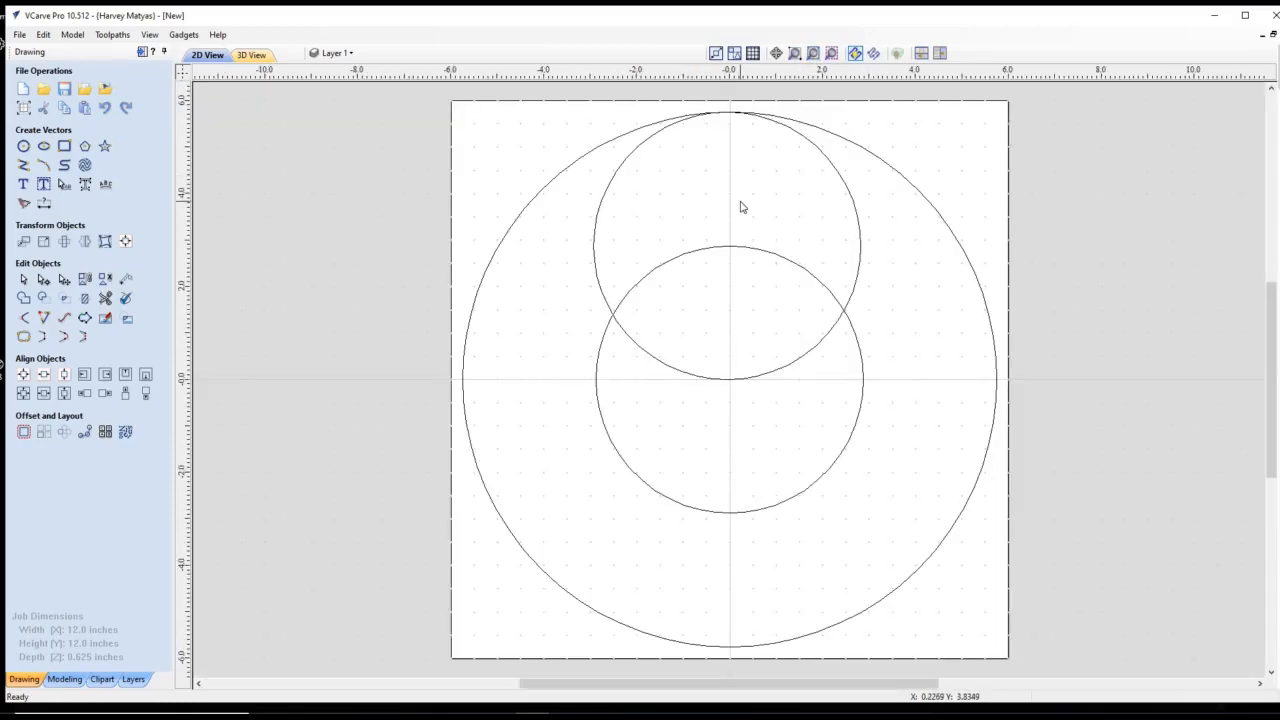
# Step: Make a grouped circular copy of the upper circle around 0,0 with 36 rotated items over a total angle of 360 degrees
pyautogui.click(596, 240)
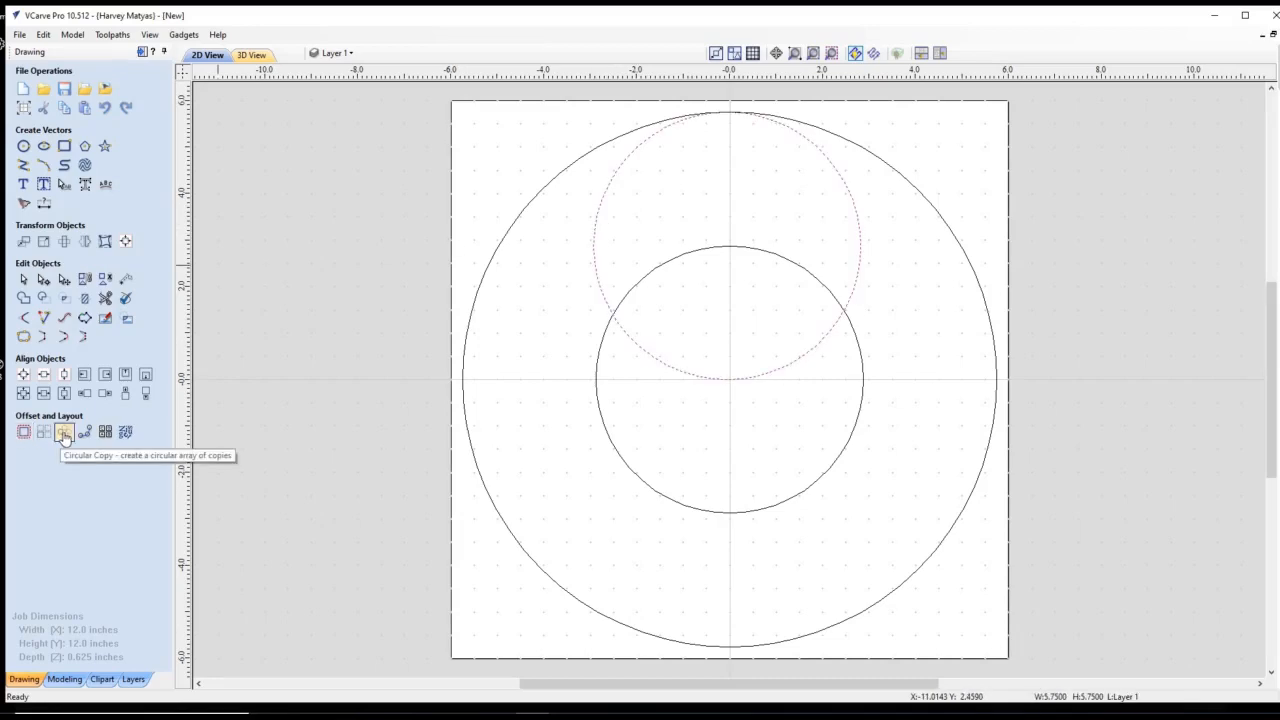
pyautogui.click(63, 433)
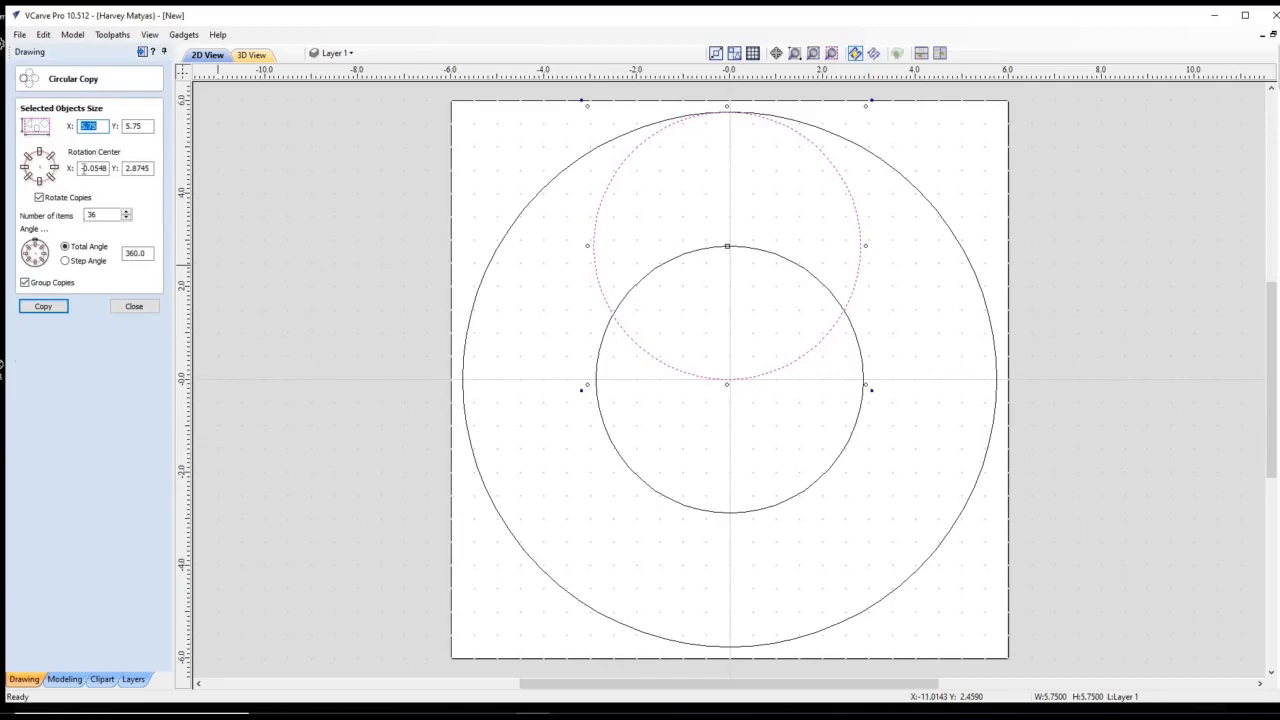
pyautogui.click(107, 167)
pyautogui.doubleClick(101, 168)
pyautogui.write('0')
pyautogui.doubleClick(150, 168)
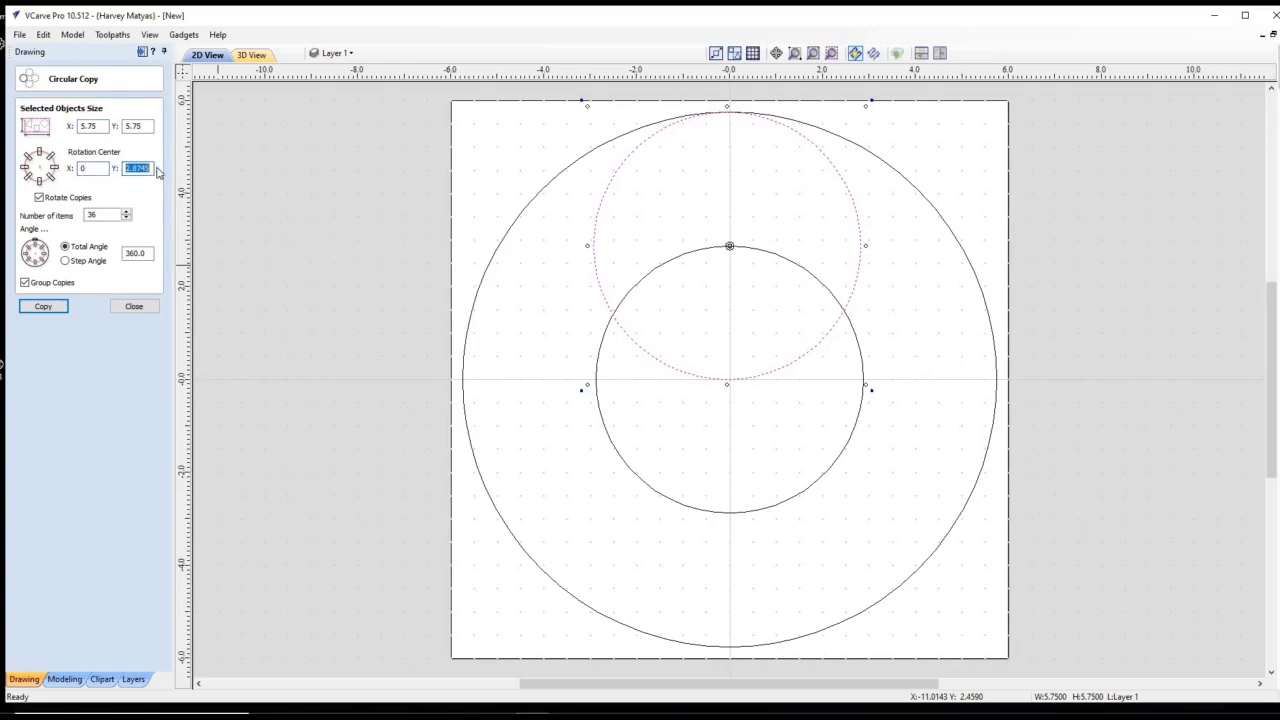
pyautogui.write('0')
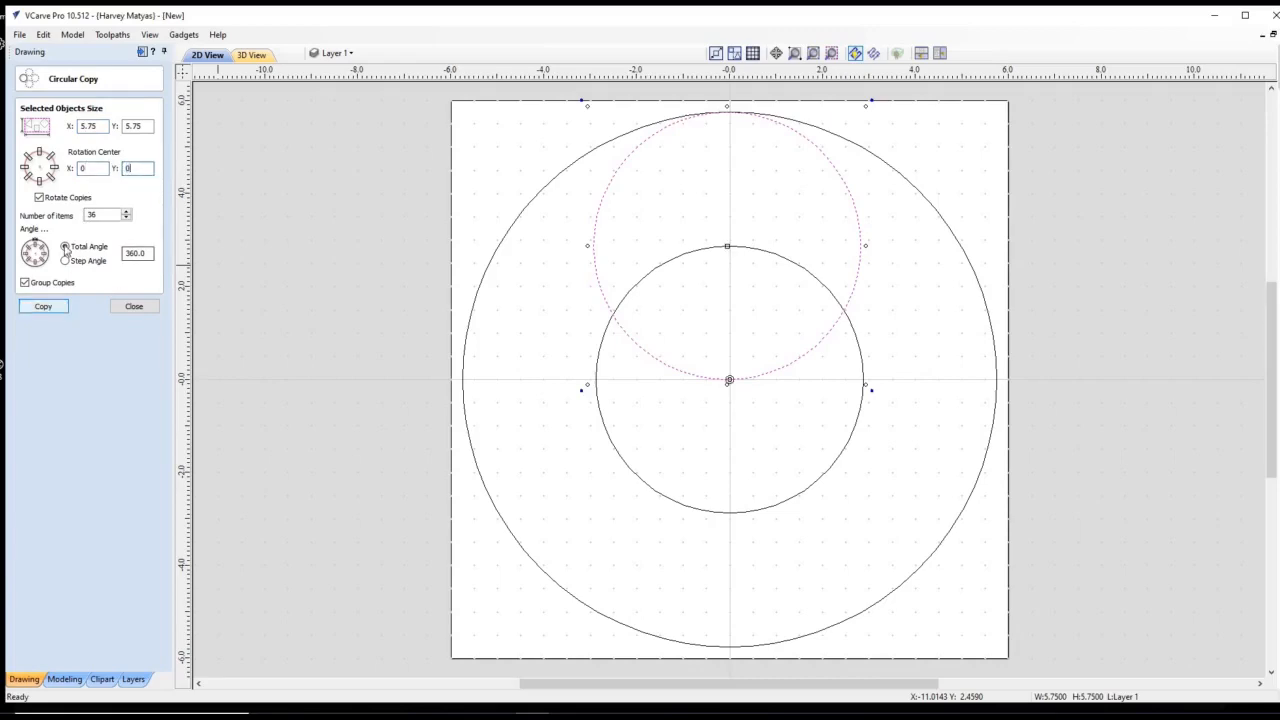
pyautogui.click(44, 307)
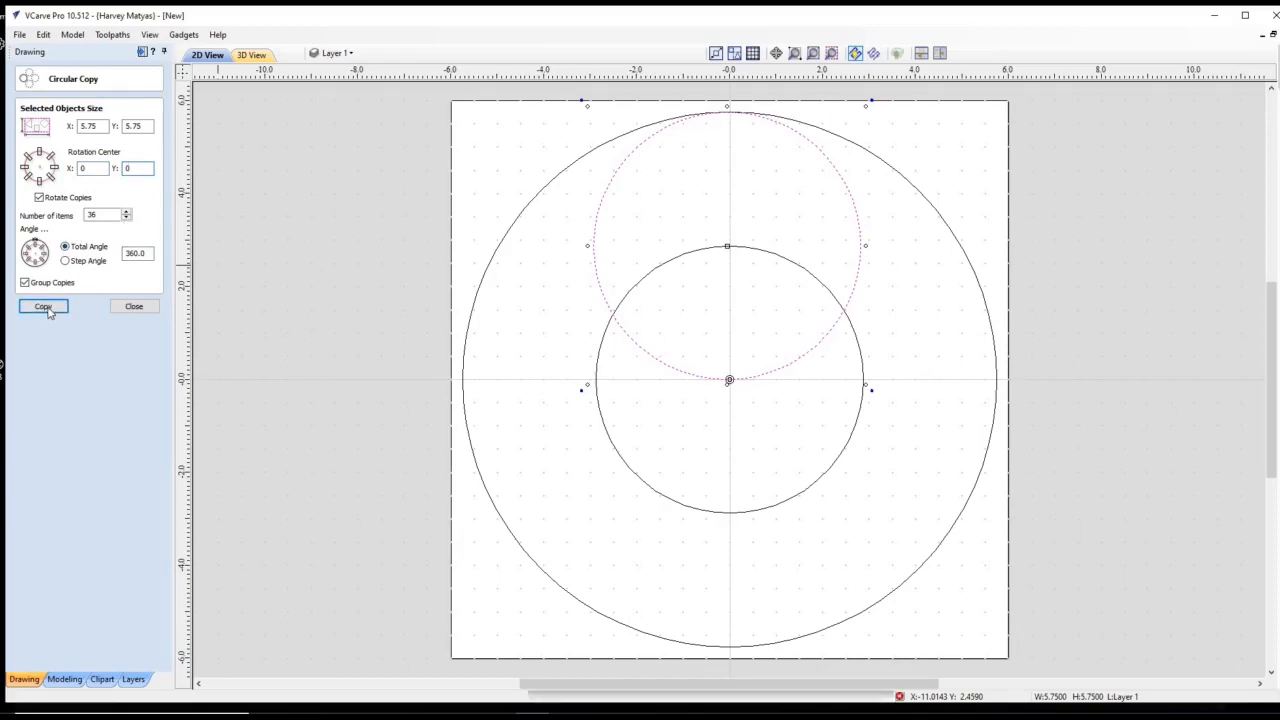
pyautogui.click(136, 311)
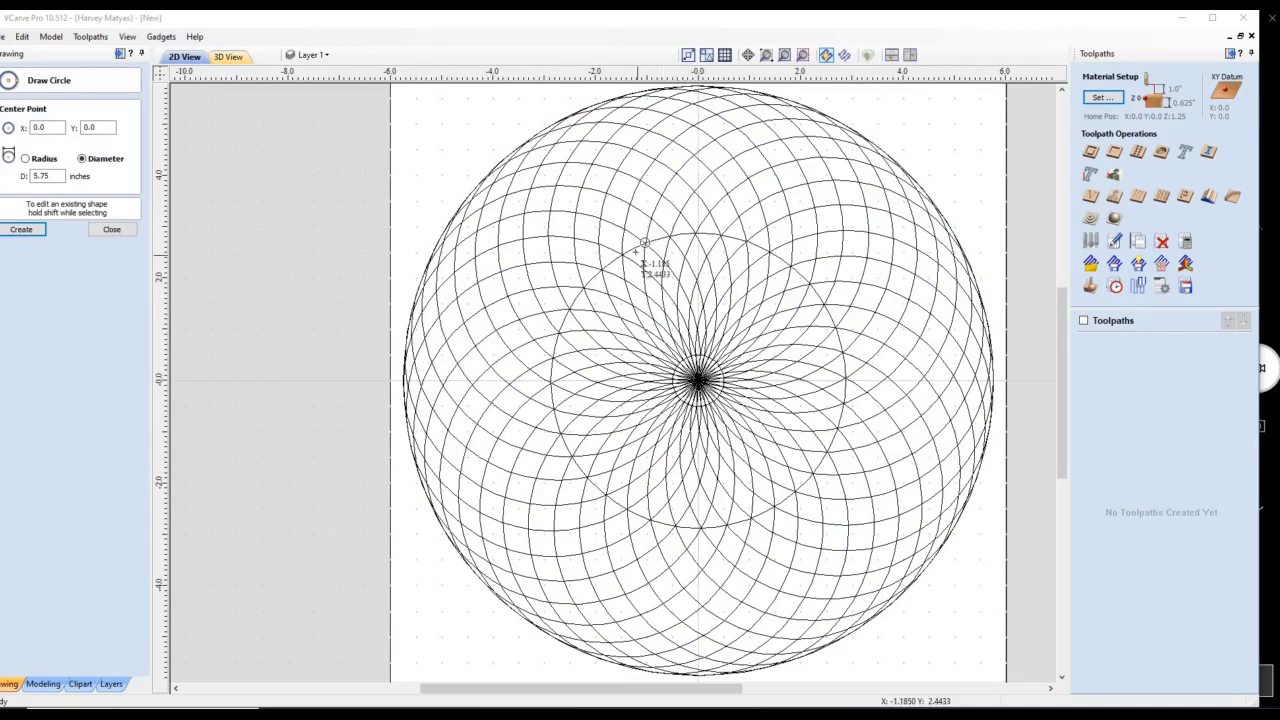
# Step: Resize the centred 5.75-inch circle to 3 inches in width and height with the proportions linked
pyautogui.click(111, 229)
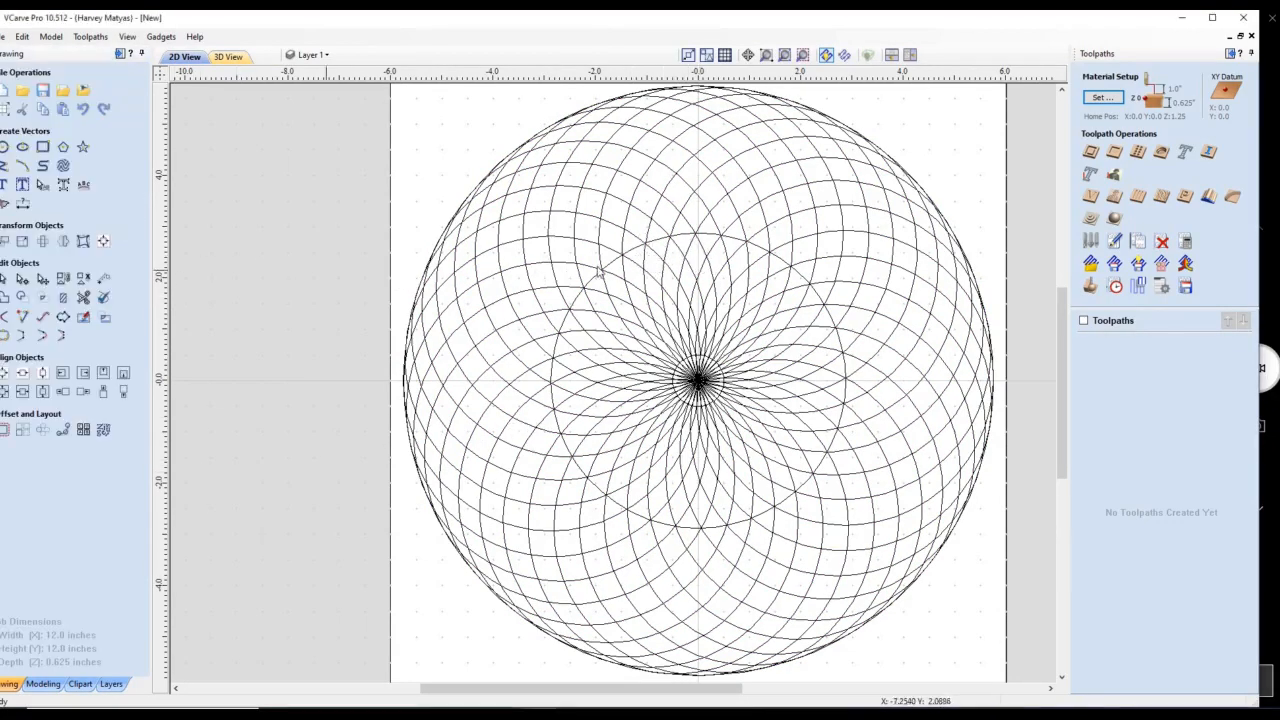
pyautogui.click(634, 252)
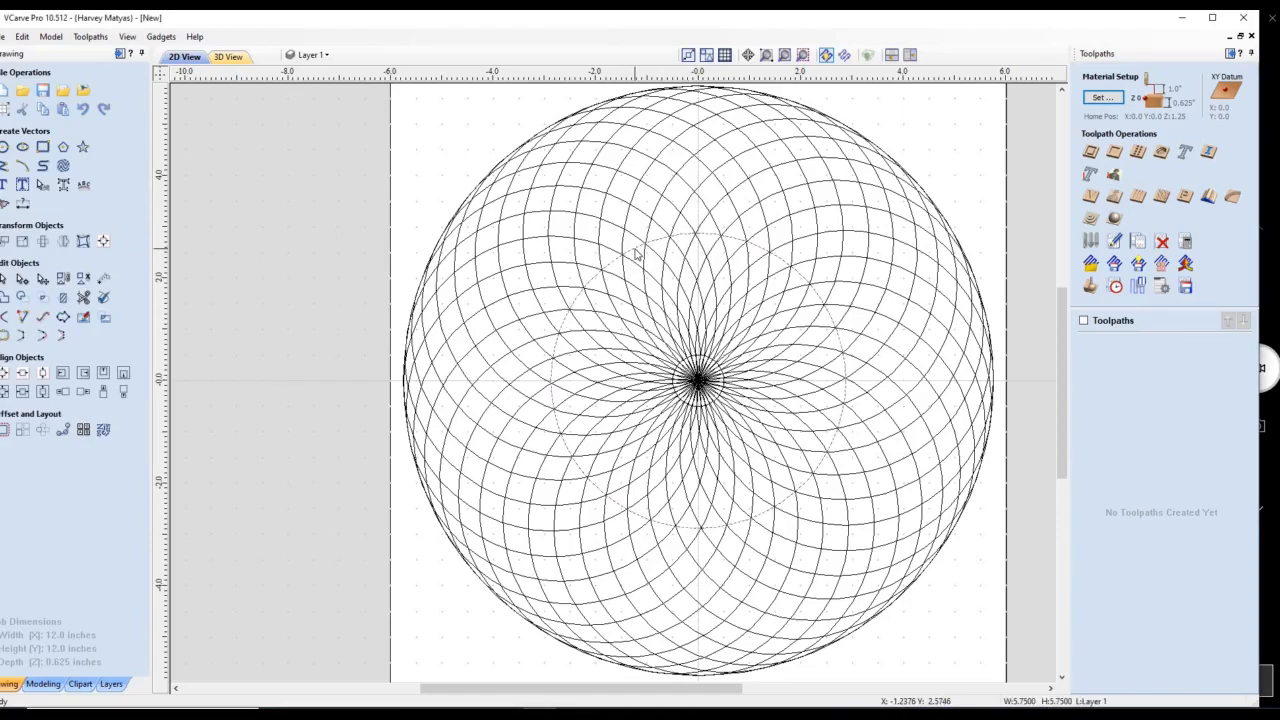
pyautogui.click(22, 241)
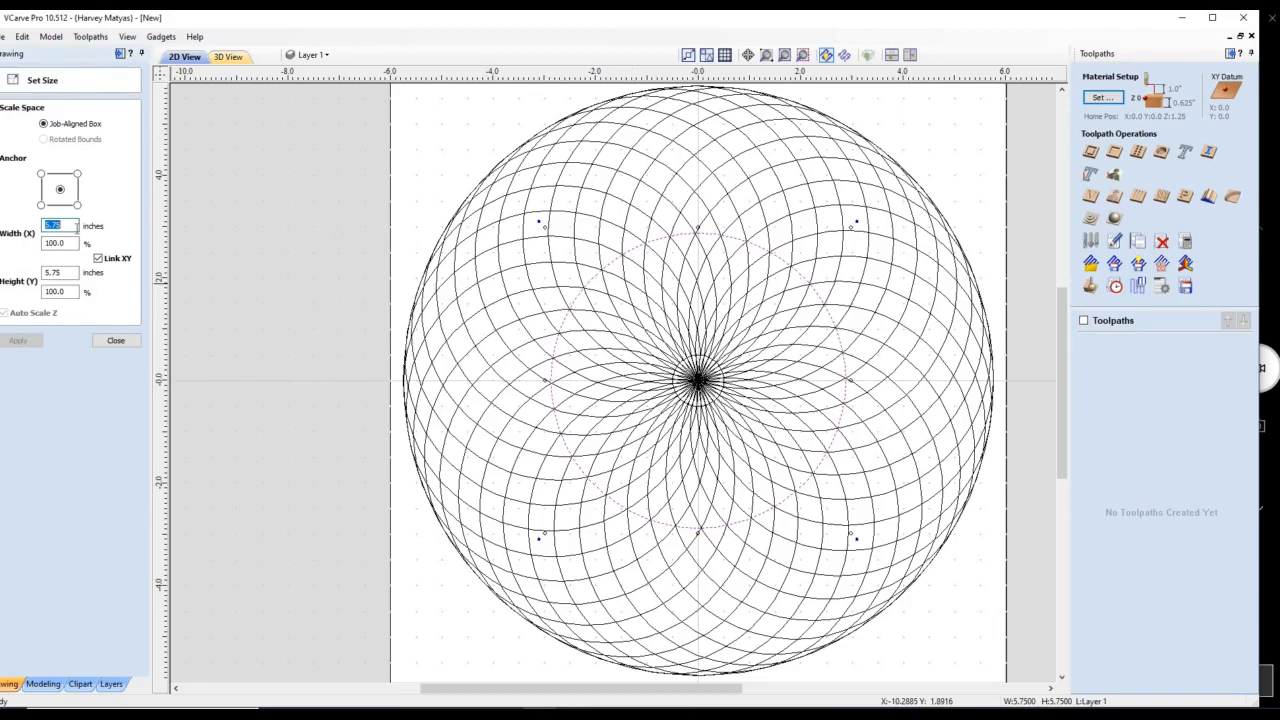
pyautogui.write('3')
pyautogui.press('Tab')
pyautogui.click(18, 340)
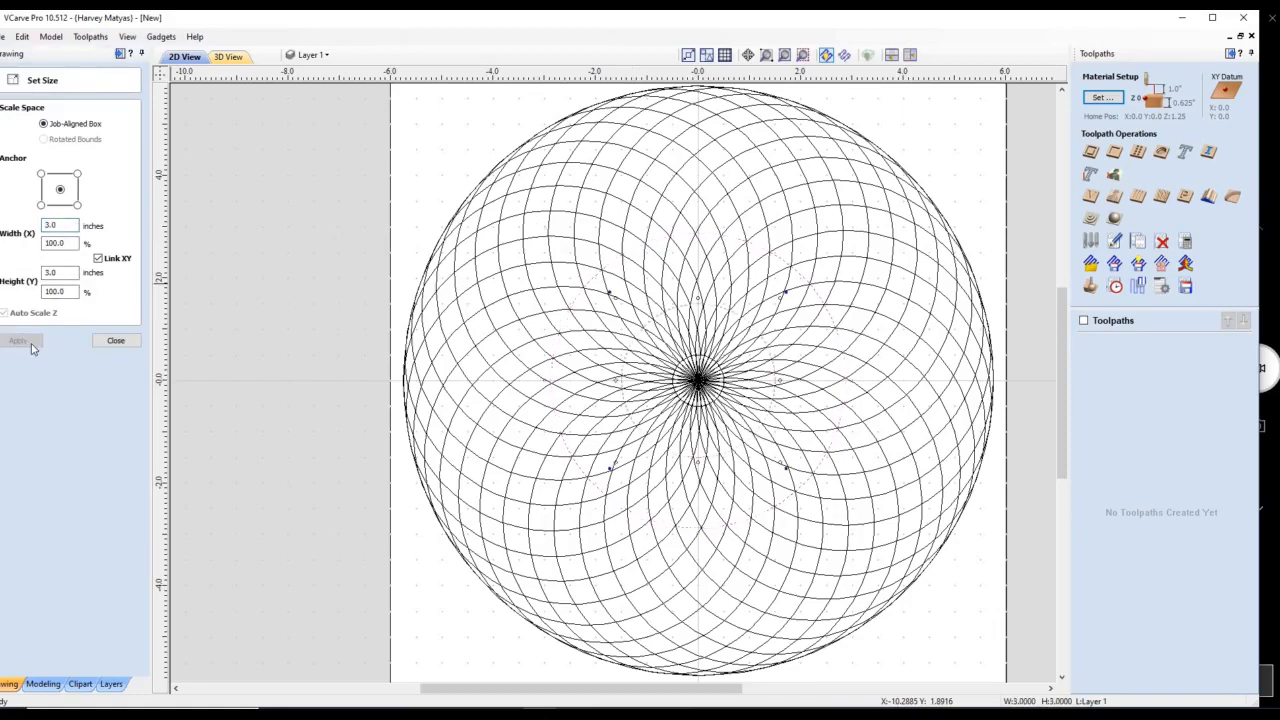
# Step: Calculate a V-carve toolpath for all vectors with a 0.1-inch flat depth and the 90-degree V-bit, accepting overlaps, and preview it
pyautogui.moveTo(971, 662); pyautogui.dragTo(372, 90)
pyautogui.click(1090, 196)
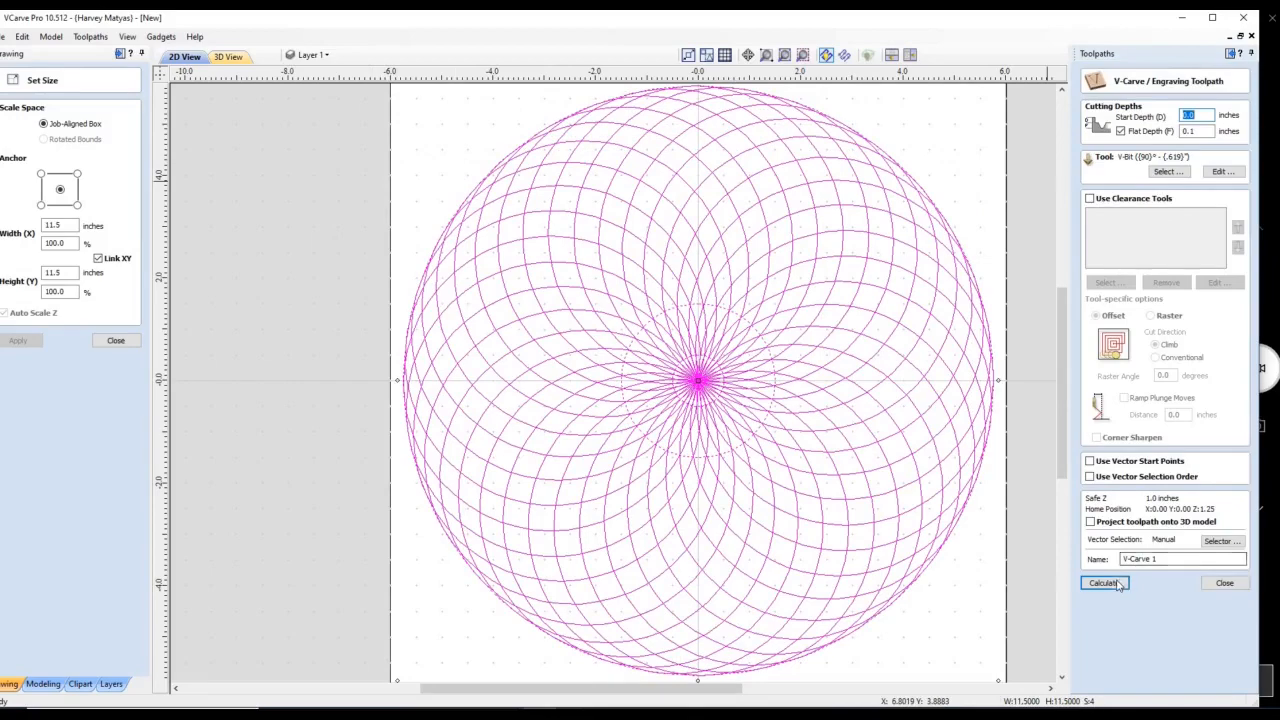
pyautogui.click(1114, 584)
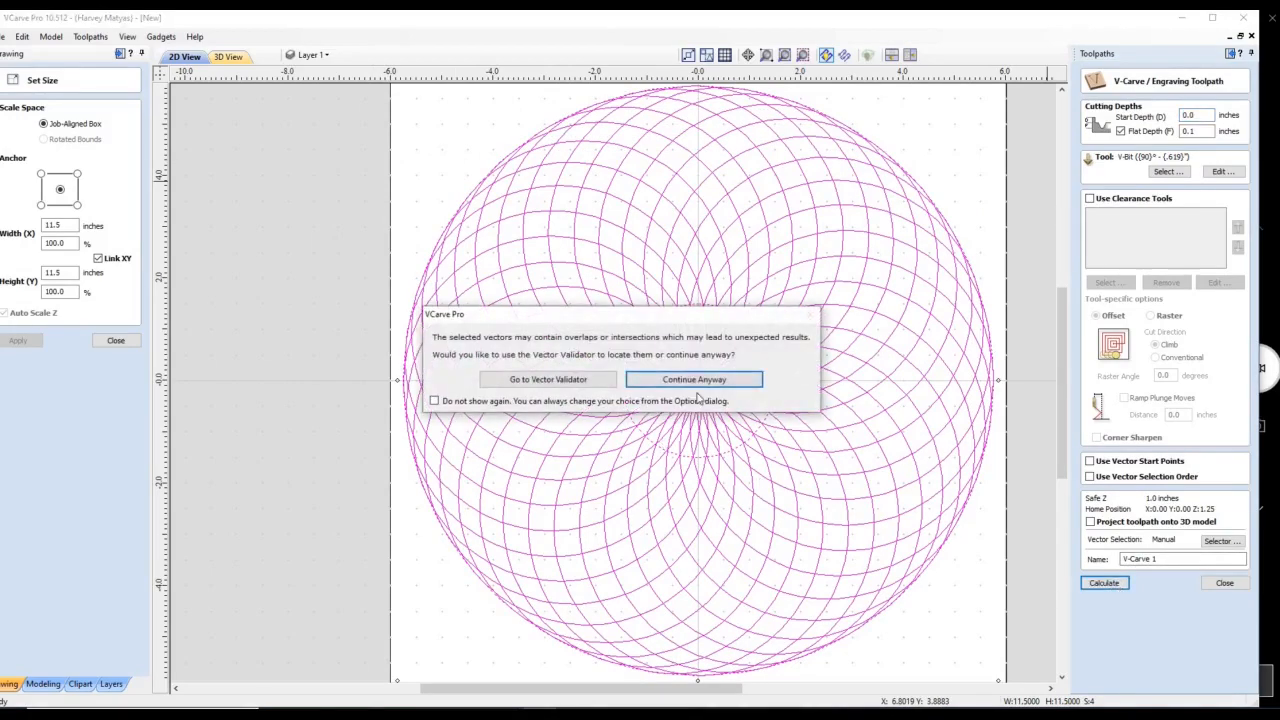
pyautogui.click(702, 386)
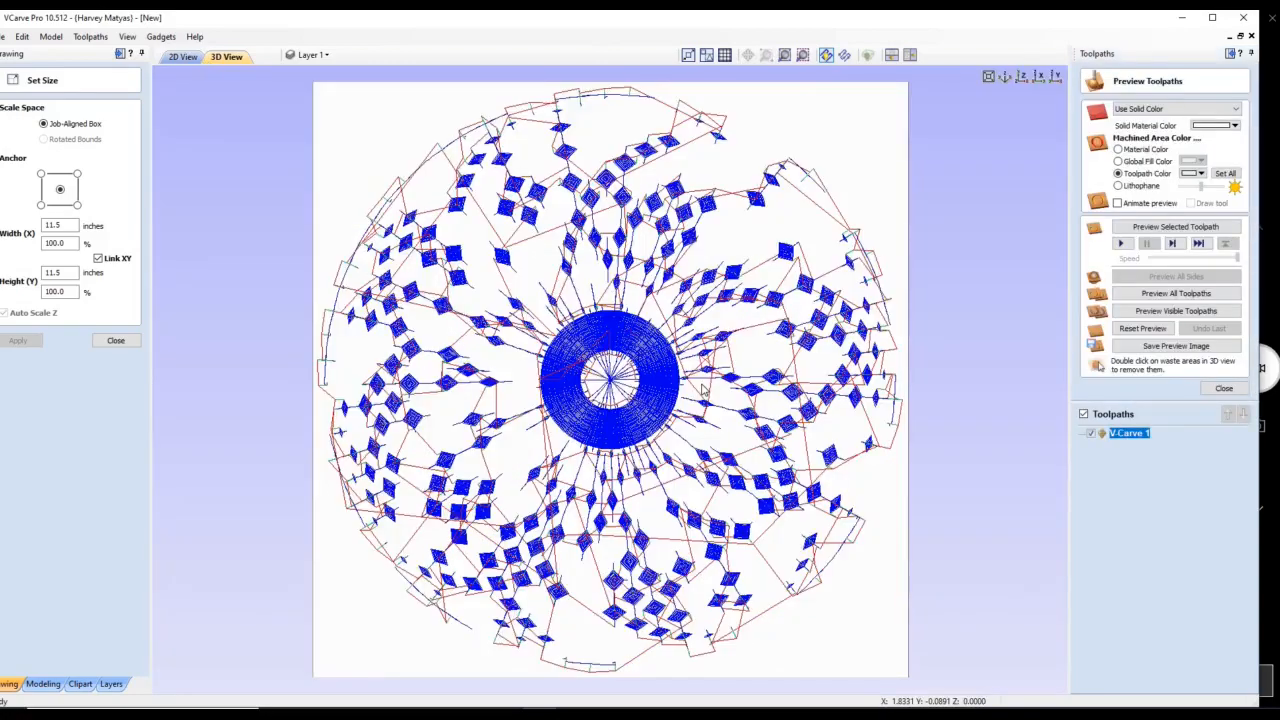
pyautogui.click(1145, 228)
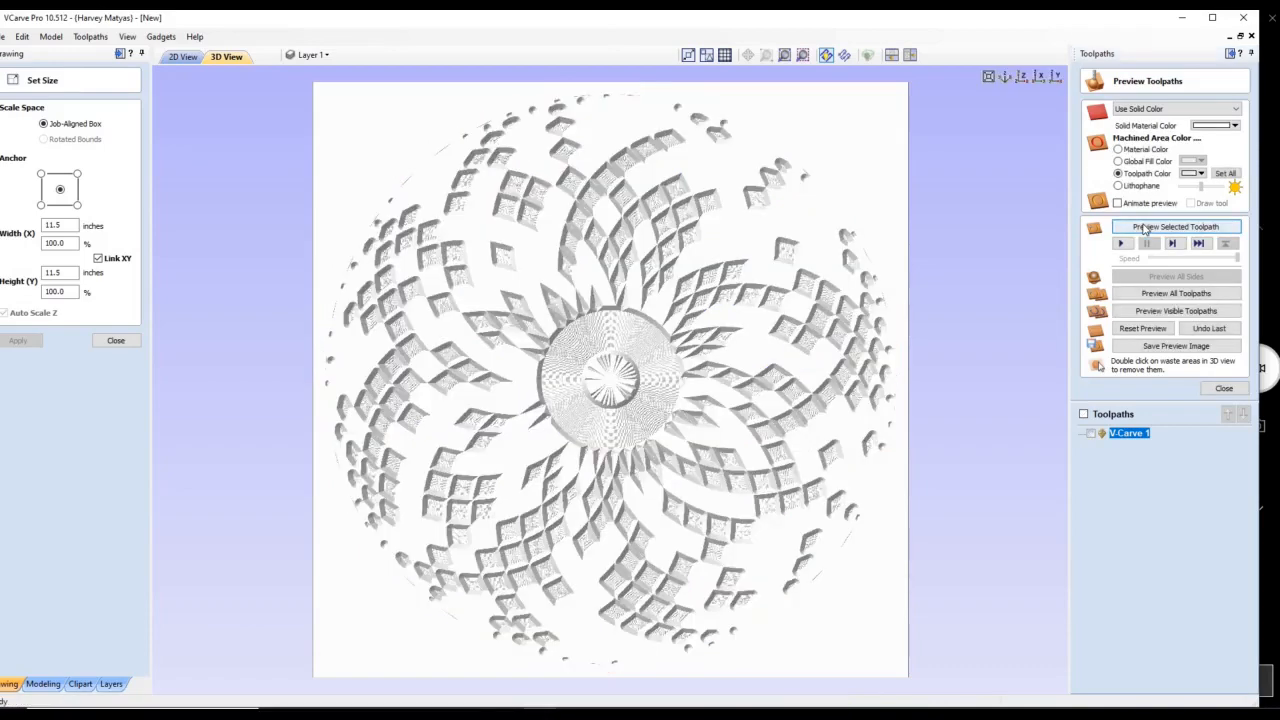
pyautogui.click(1224, 389)
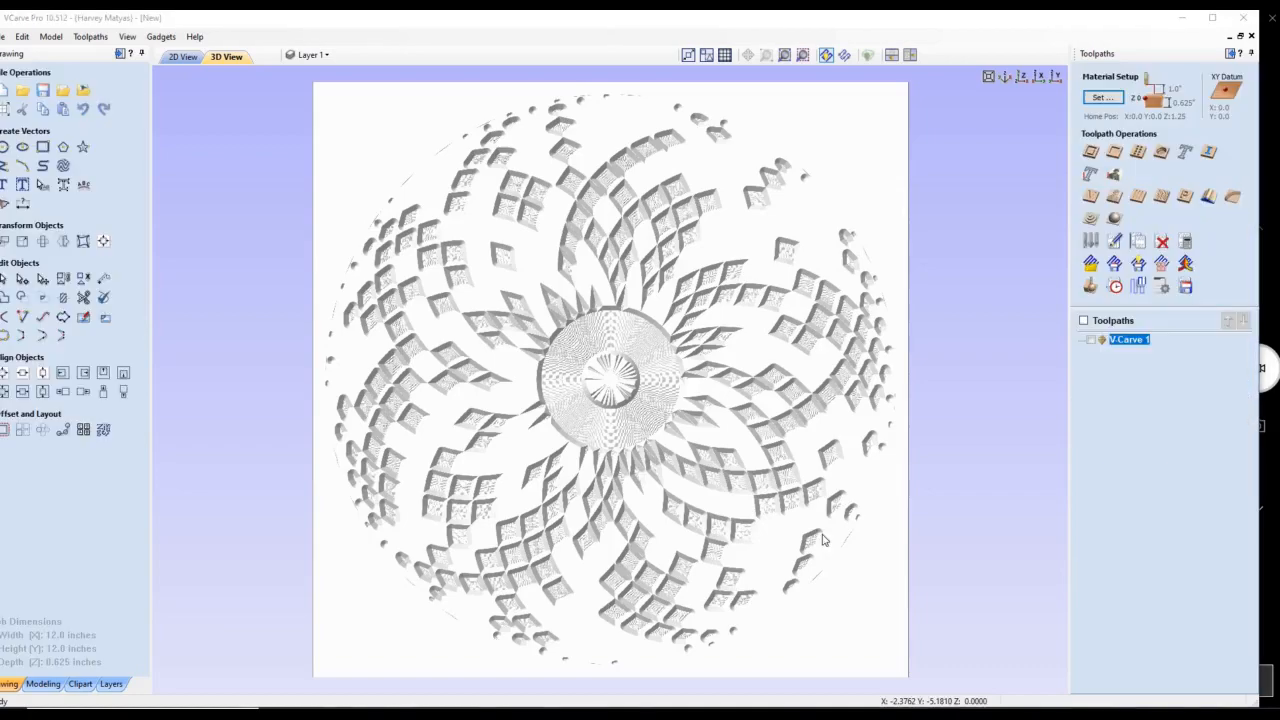
# Step: Delete the V-Carve 1 toolpath and return to the 2D view of the vectors
pyautogui.rightClick(1135, 344)
pyautogui.moveTo(1168, 486)
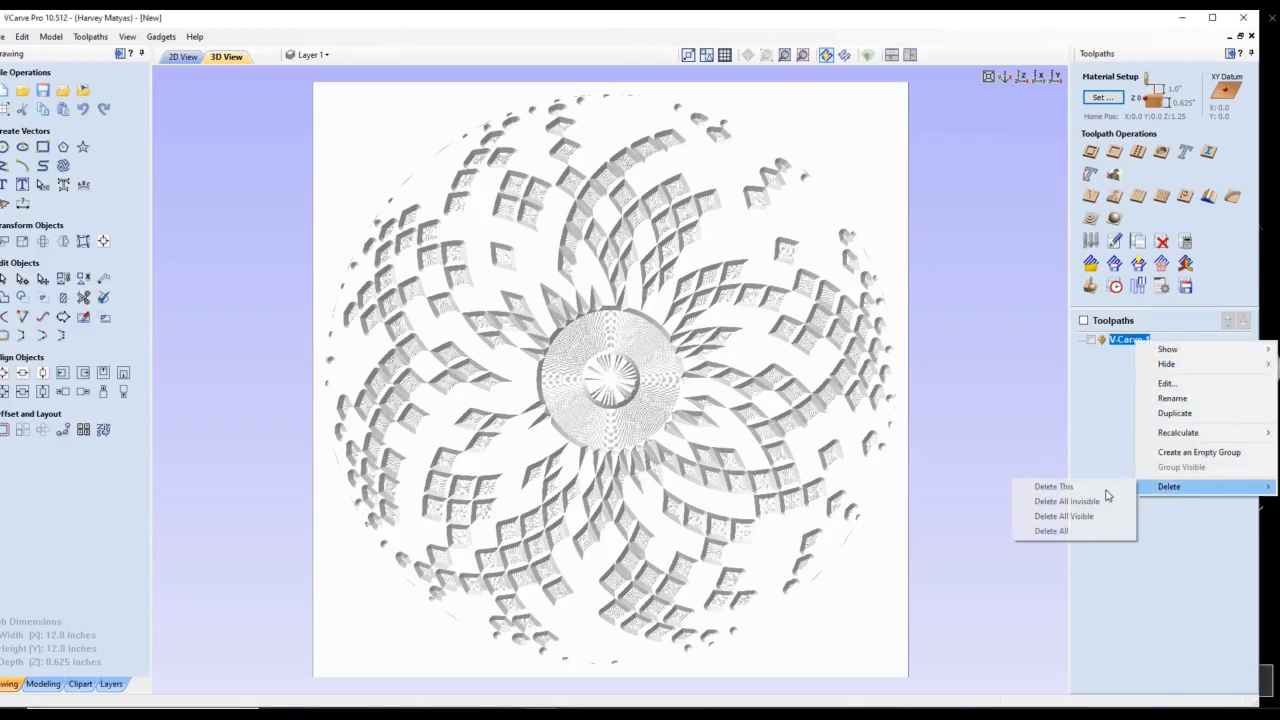
pyautogui.click(1068, 486)
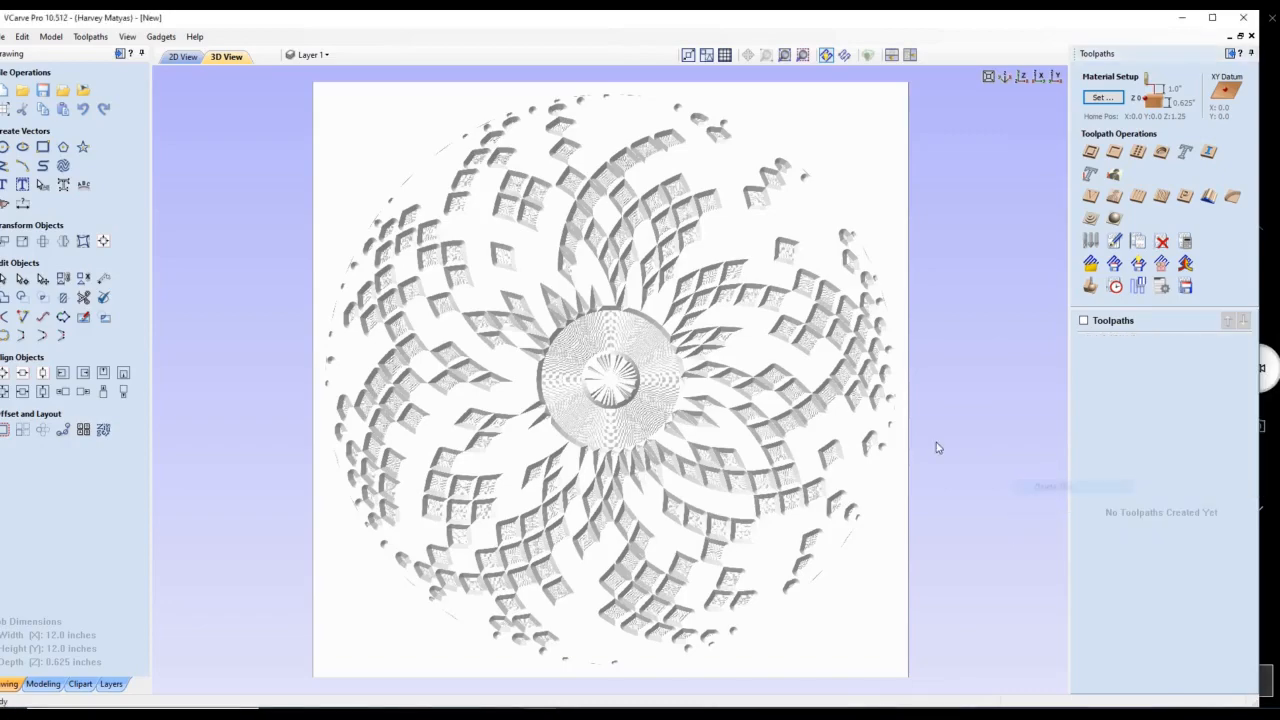
pyautogui.click(183, 58)
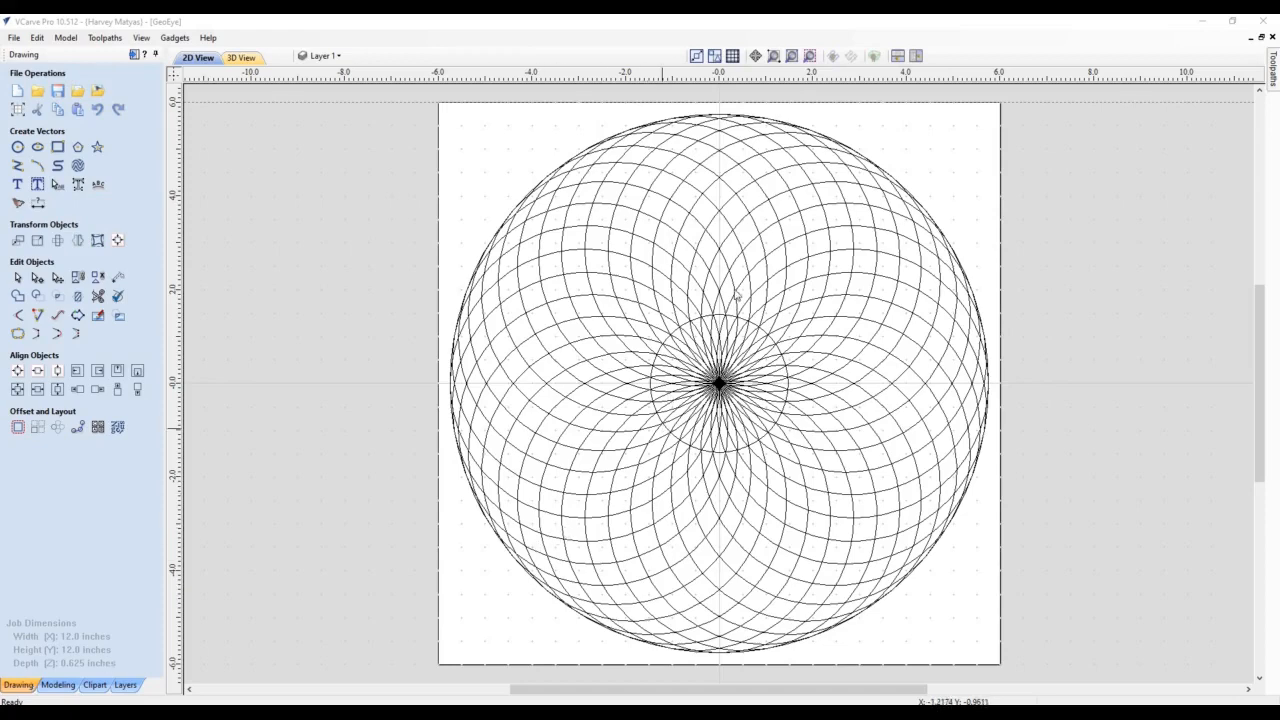
# Step: Add a new layer named CirclesOut
pyautogui.click(18, 166)
pyautogui.click(338, 57)
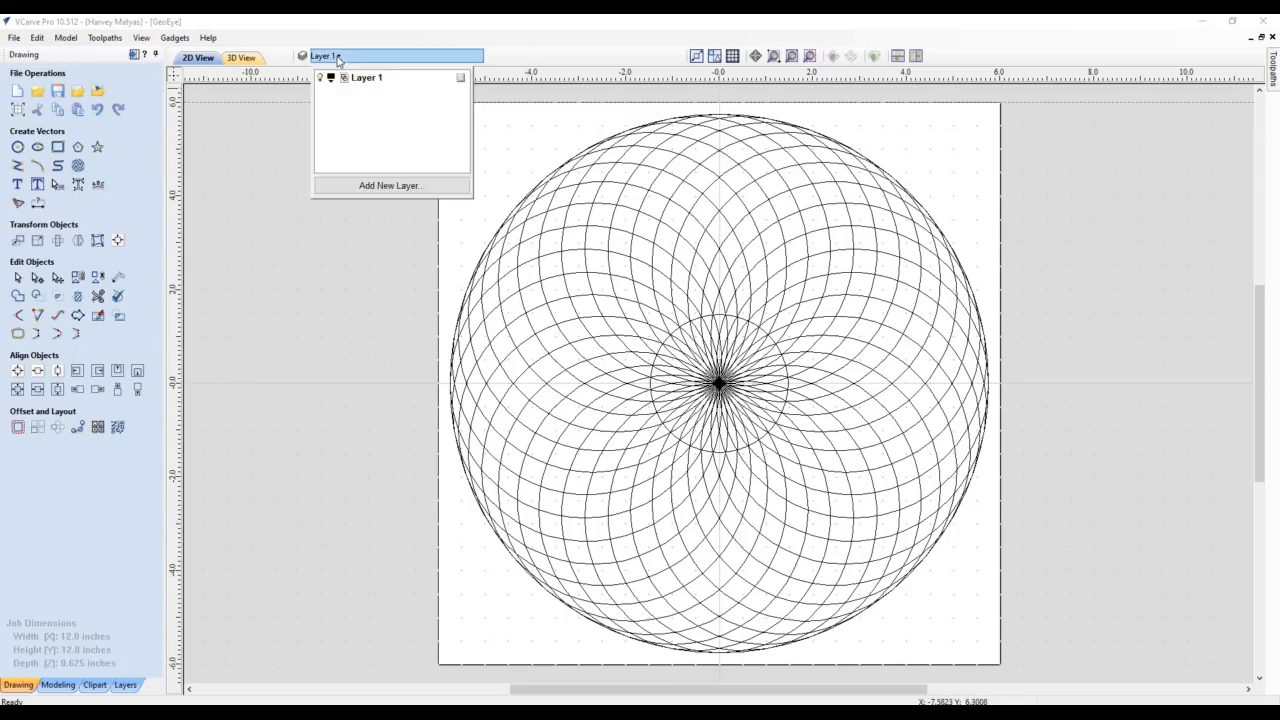
pyautogui.click(368, 186)
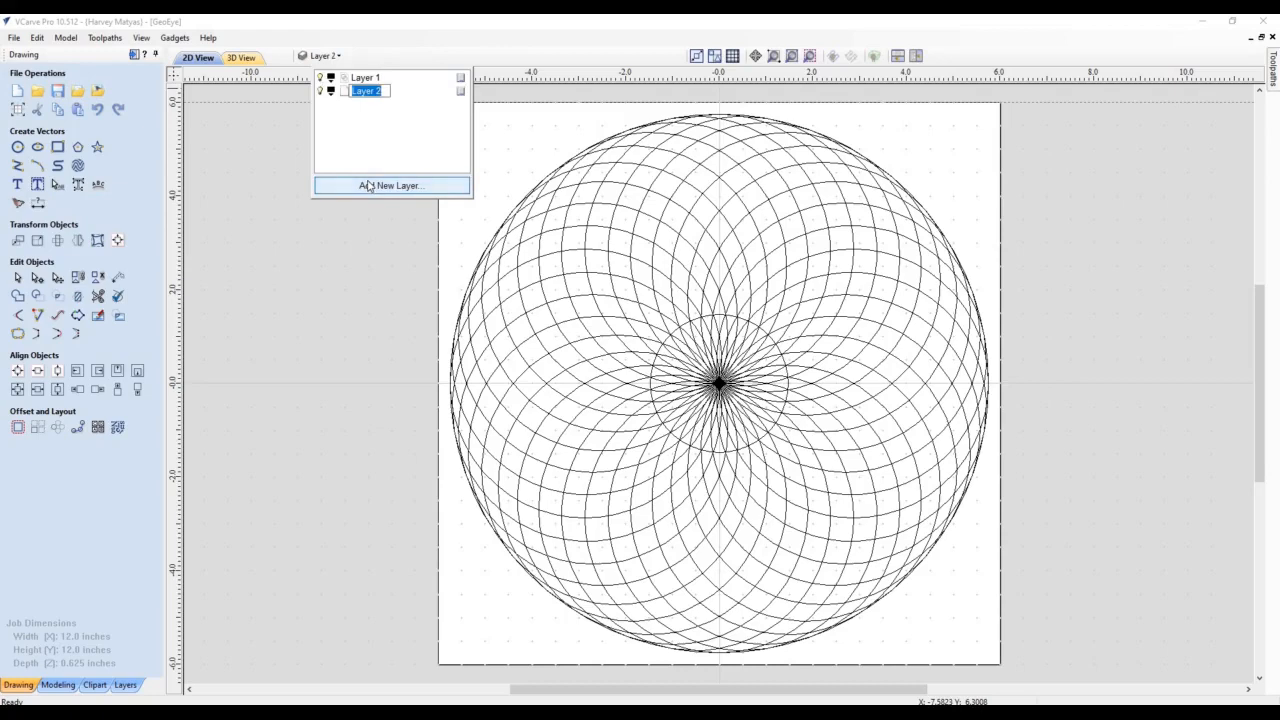
pyautogui.write('CirclesOut')
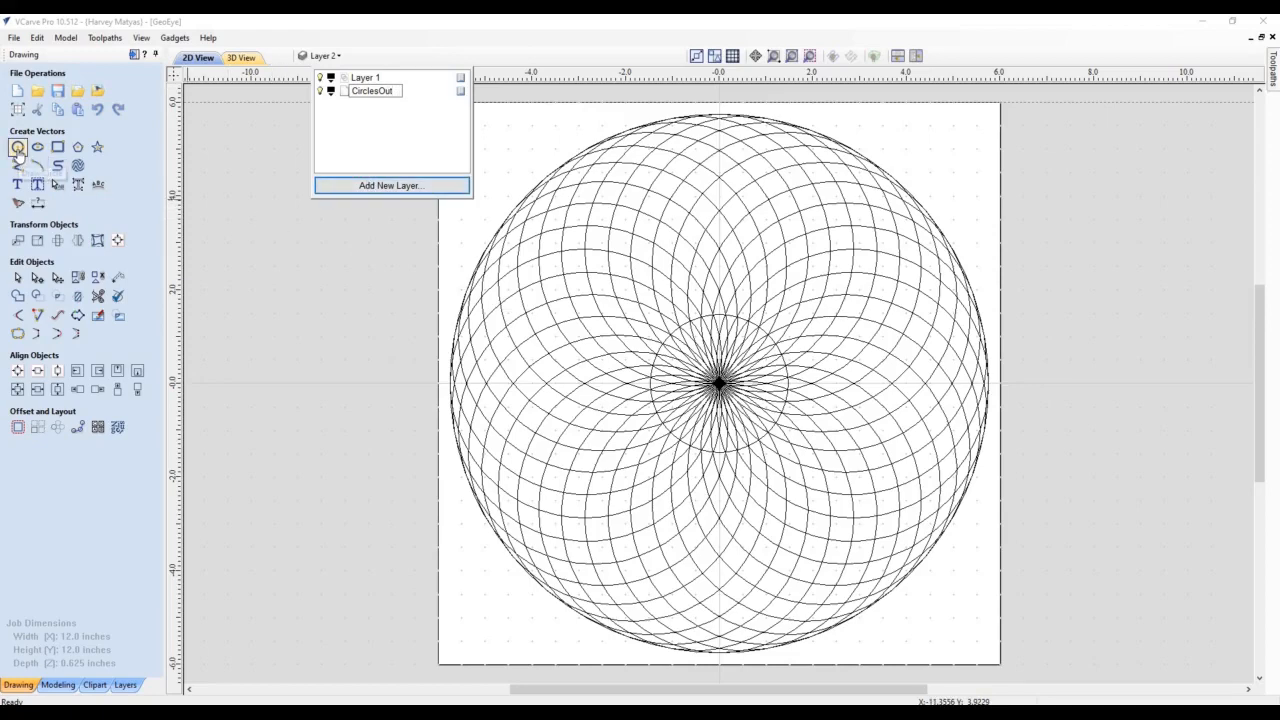
# Step: Draw a circle with a radius of 1.9802 inches centred at 0,0
pyautogui.click(17, 148)
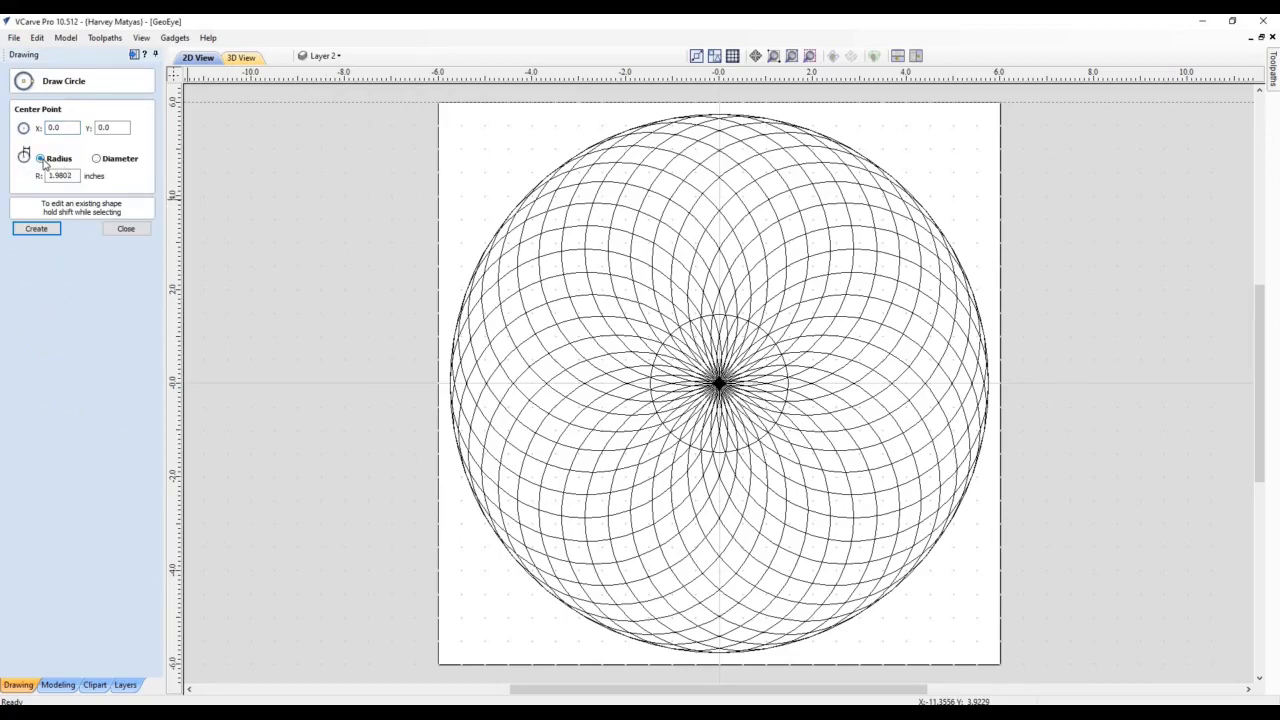
pyautogui.click(37, 229)
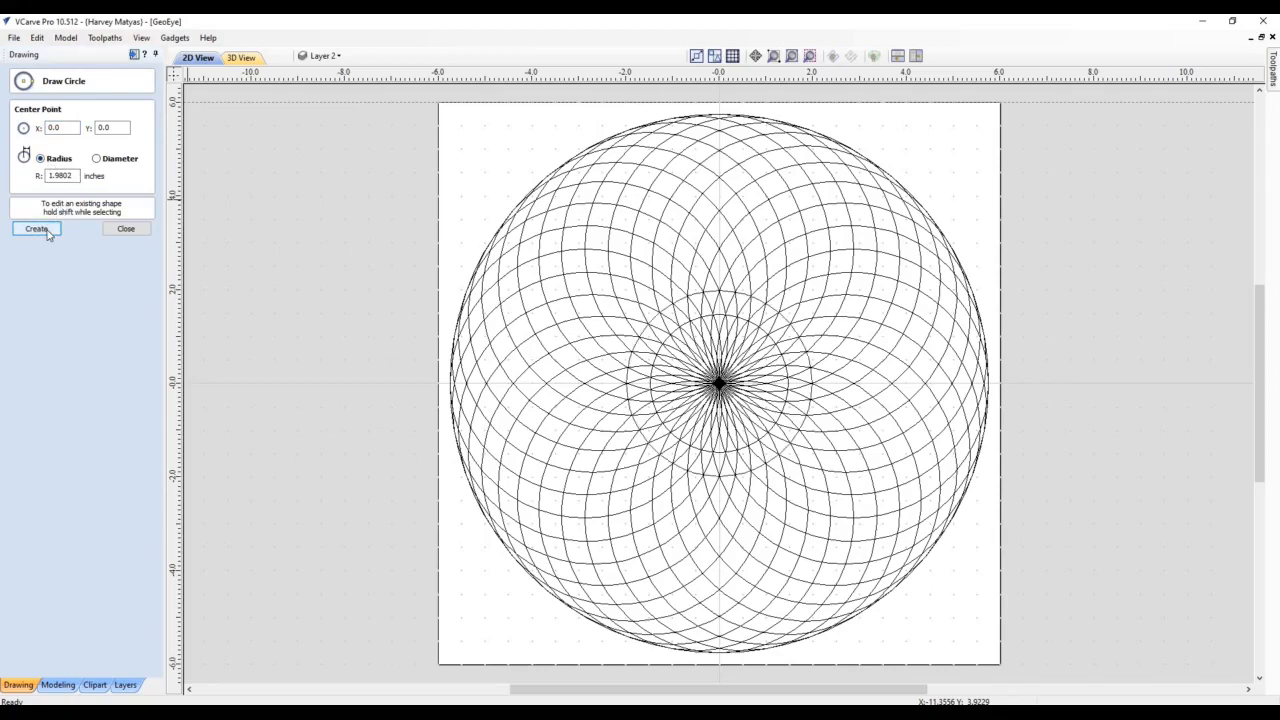
# Step: Draw another guide circle with a radius of 2.43 inches centred at 0,0
pyautogui.click(78, 176)
pyautogui.doubleClick(74, 175)
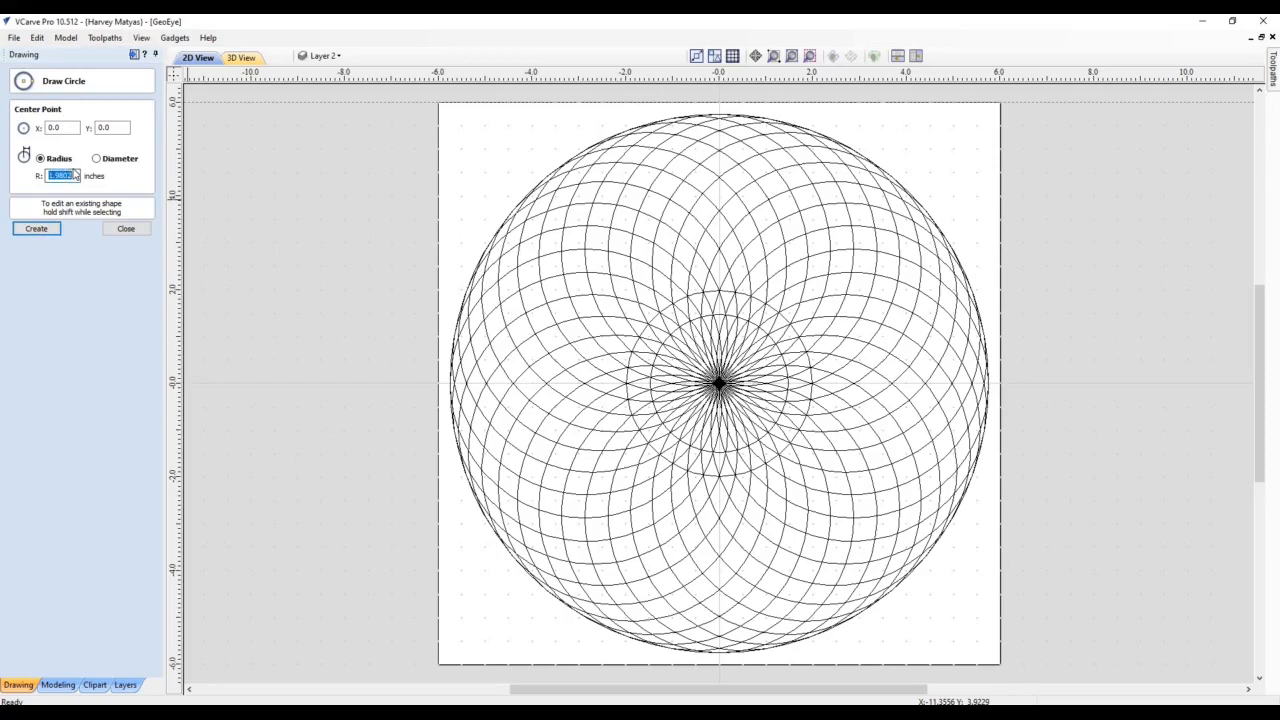
pyautogui.write('2.43')
pyautogui.click(55, 233)
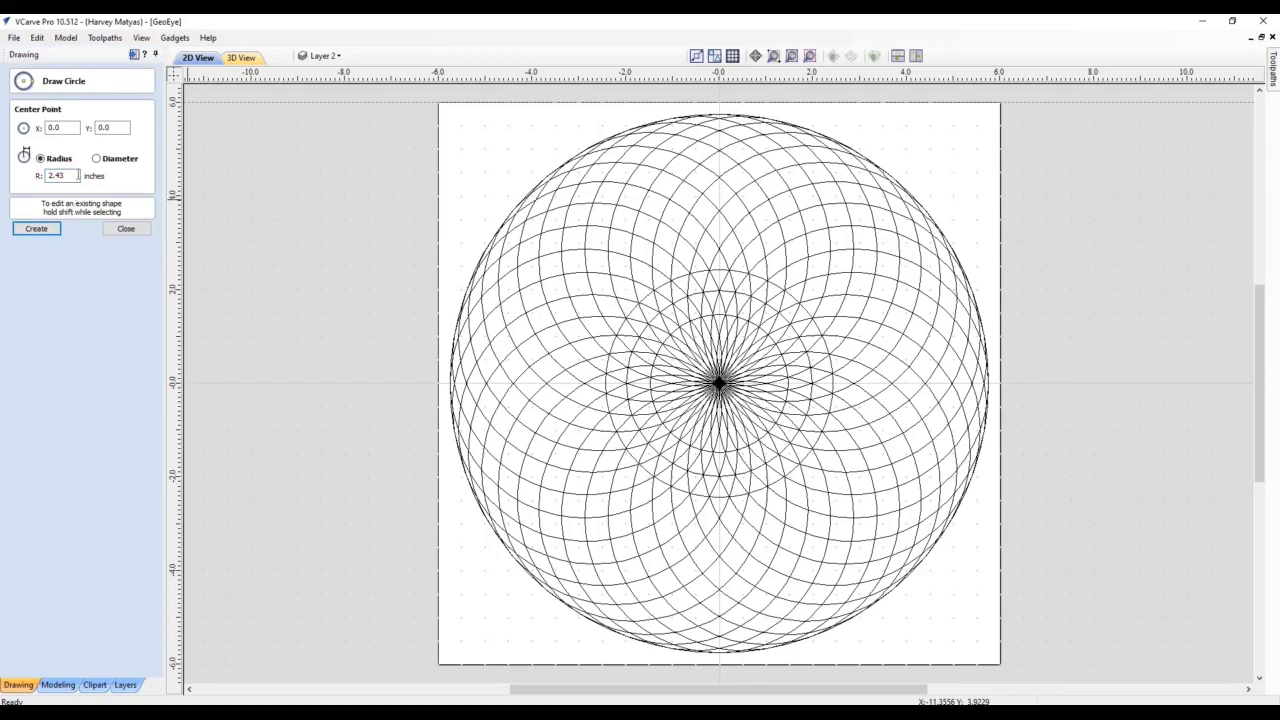
pyautogui.doubleClick(79, 175)
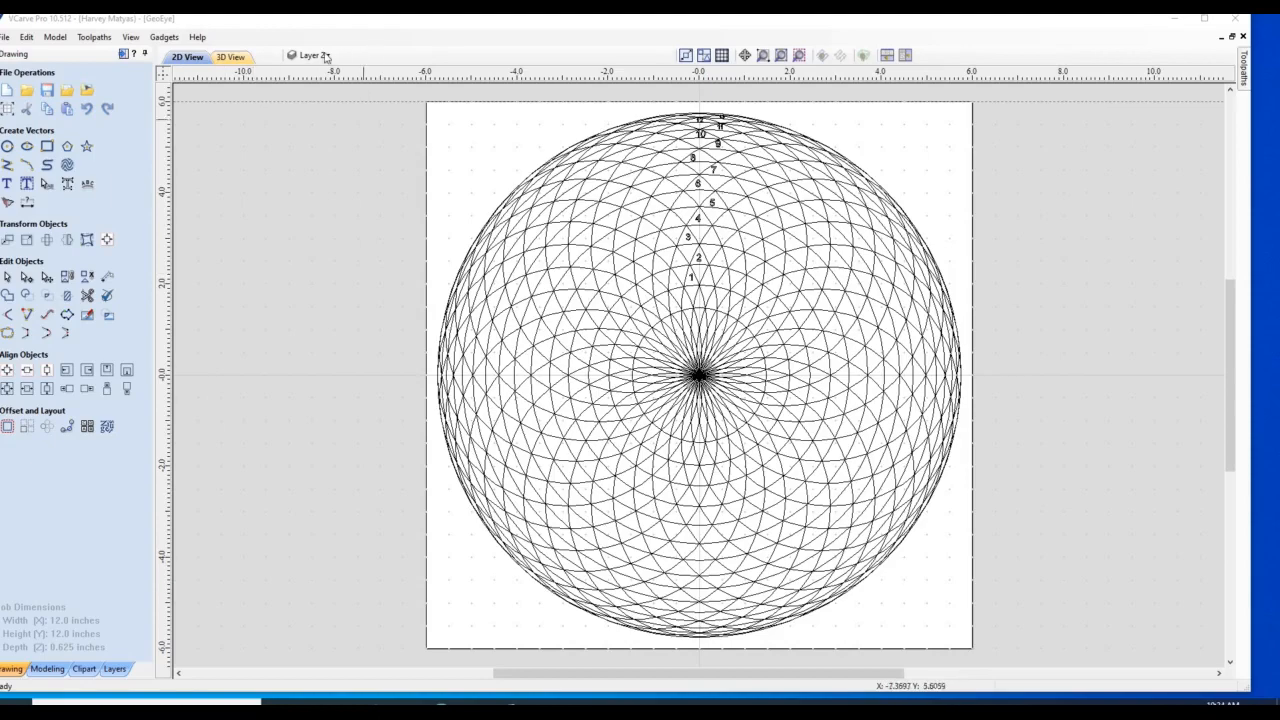
# Step: Toggle the visibility of Layer 1
pyautogui.click(328, 56)
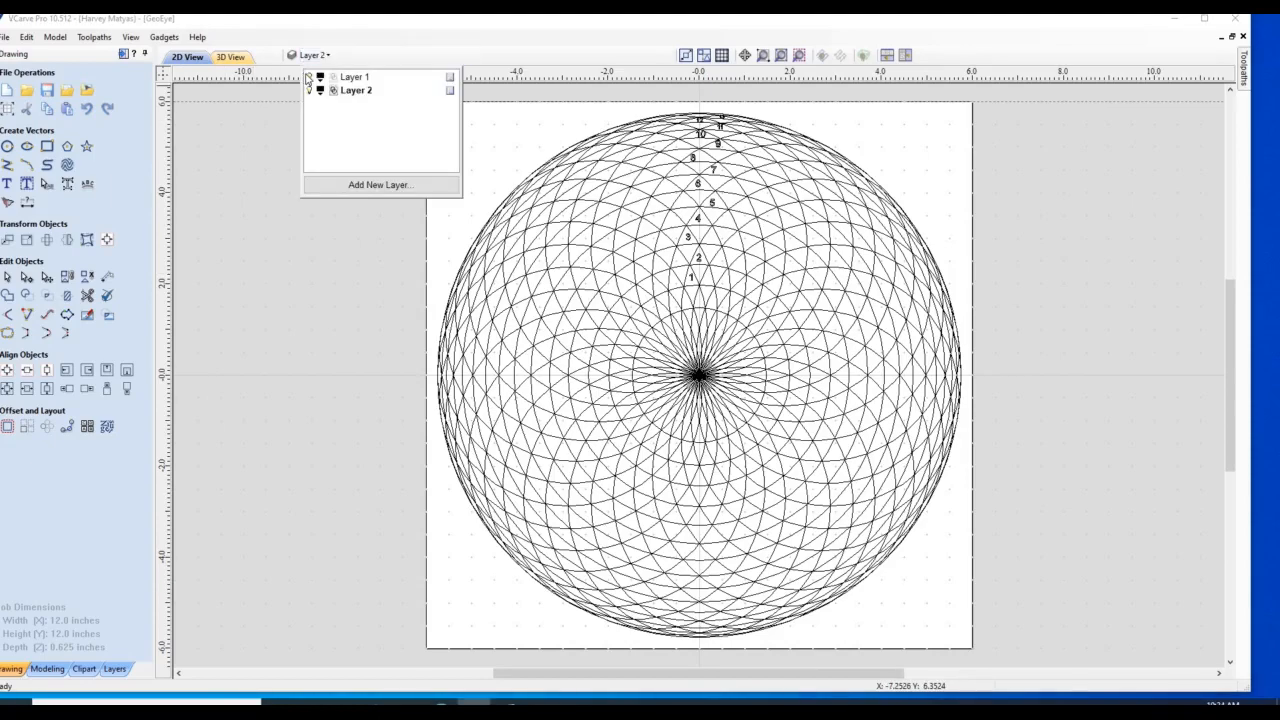
pyautogui.click(310, 78)
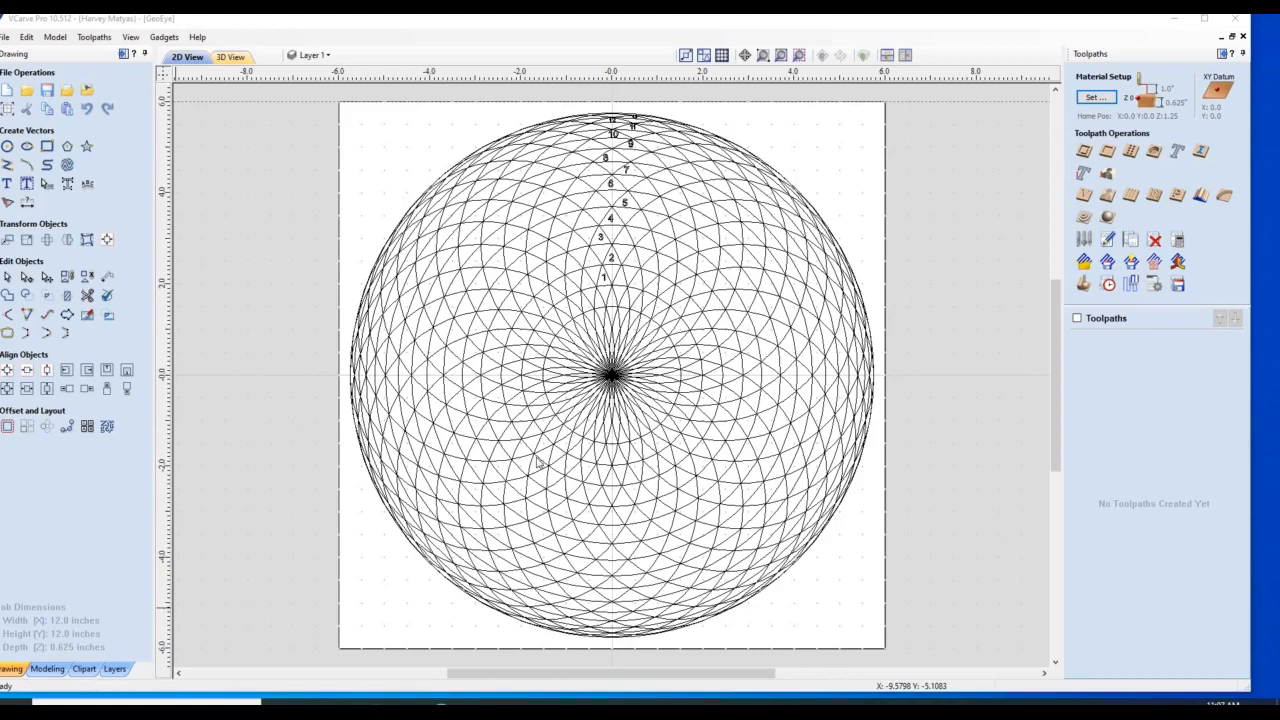
# Step: Copy the two large pattern circles and the inner guide circle that bound the cell numbered 1 to a new active layer, Layer 3
pyautogui.click(602, 310)
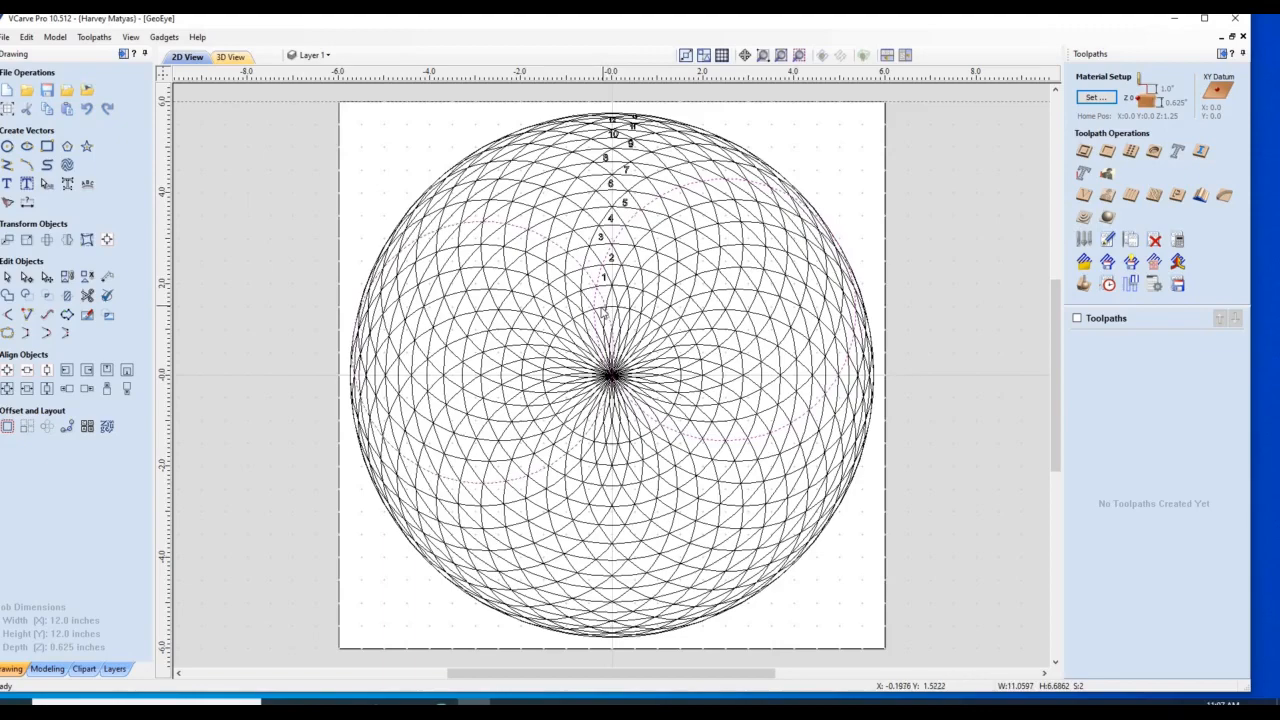
pyautogui.keyDown('shift'); pyautogui.click(601, 307); pyautogui.keyUp('shift')
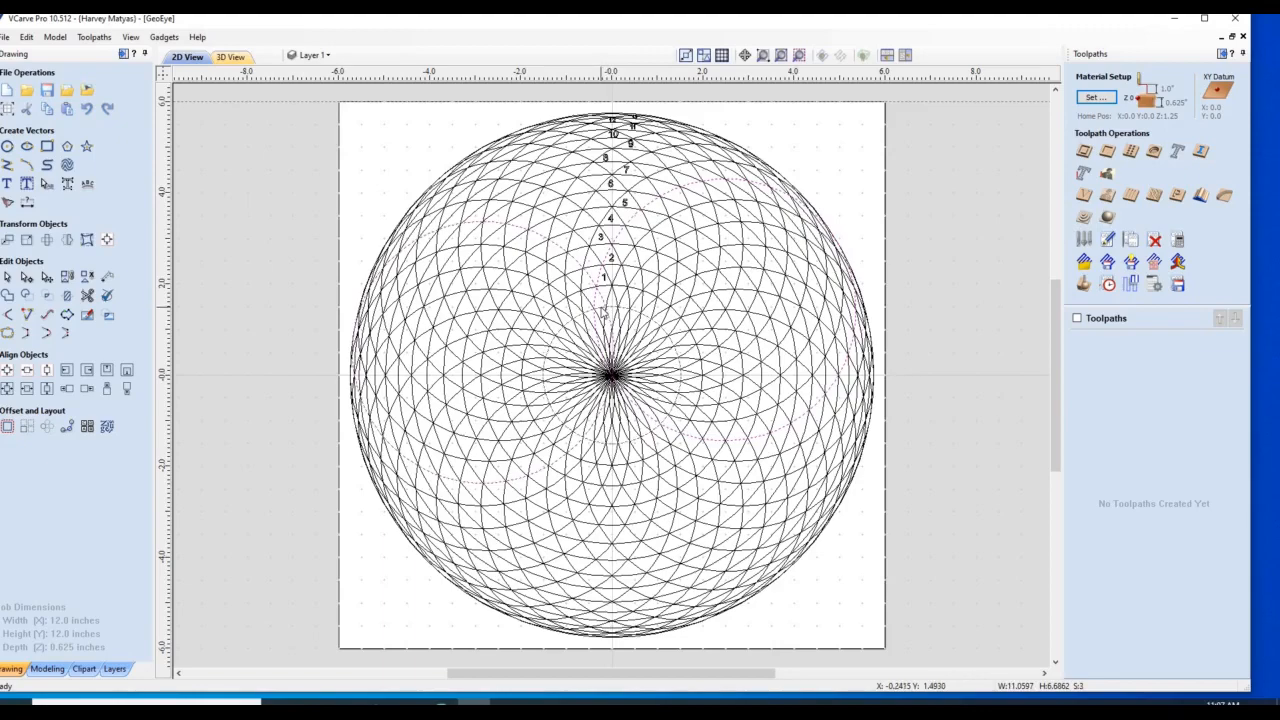
pyautogui.rightClick(603, 313)
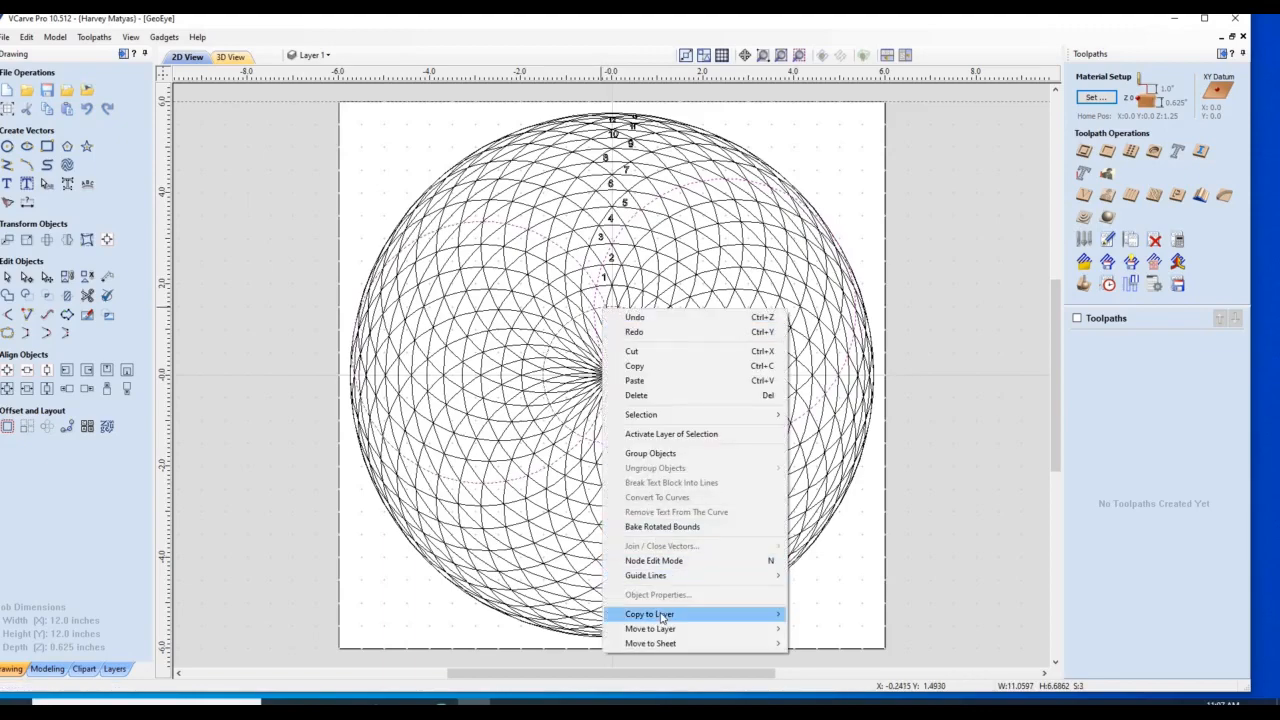
pyautogui.moveTo(665, 614)
pyautogui.click(828, 648)
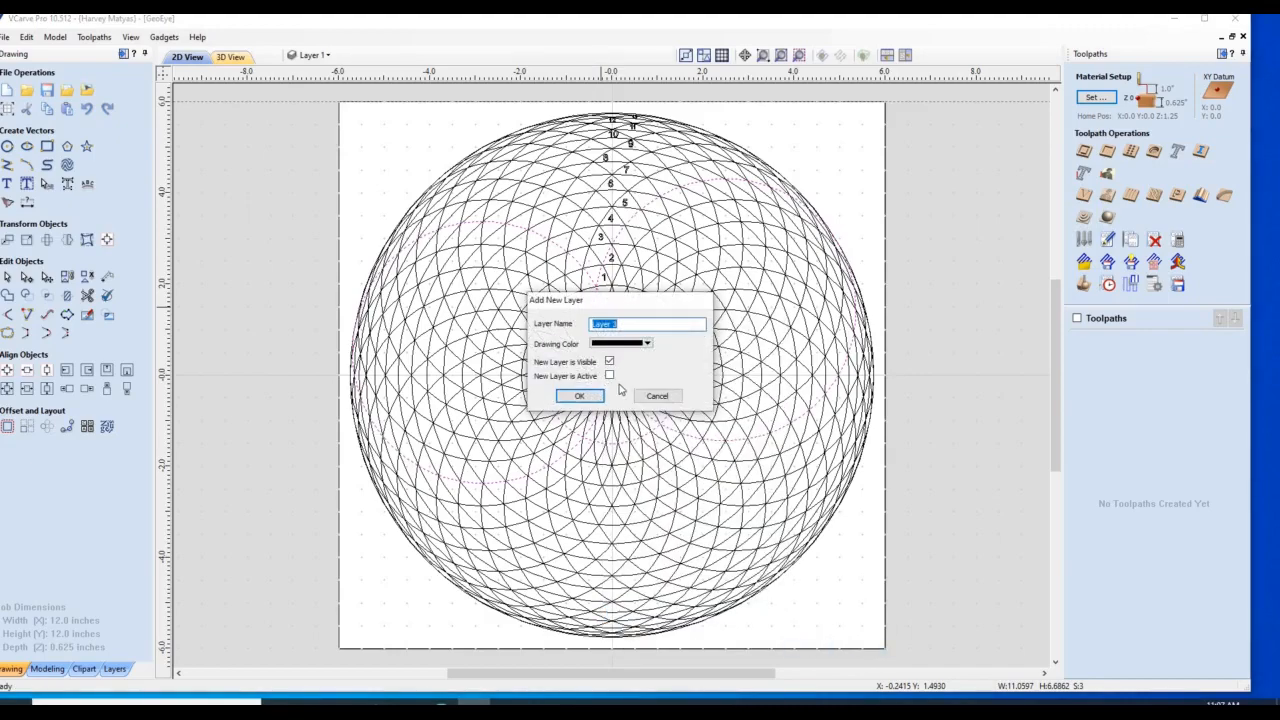
pyautogui.click(610, 376)
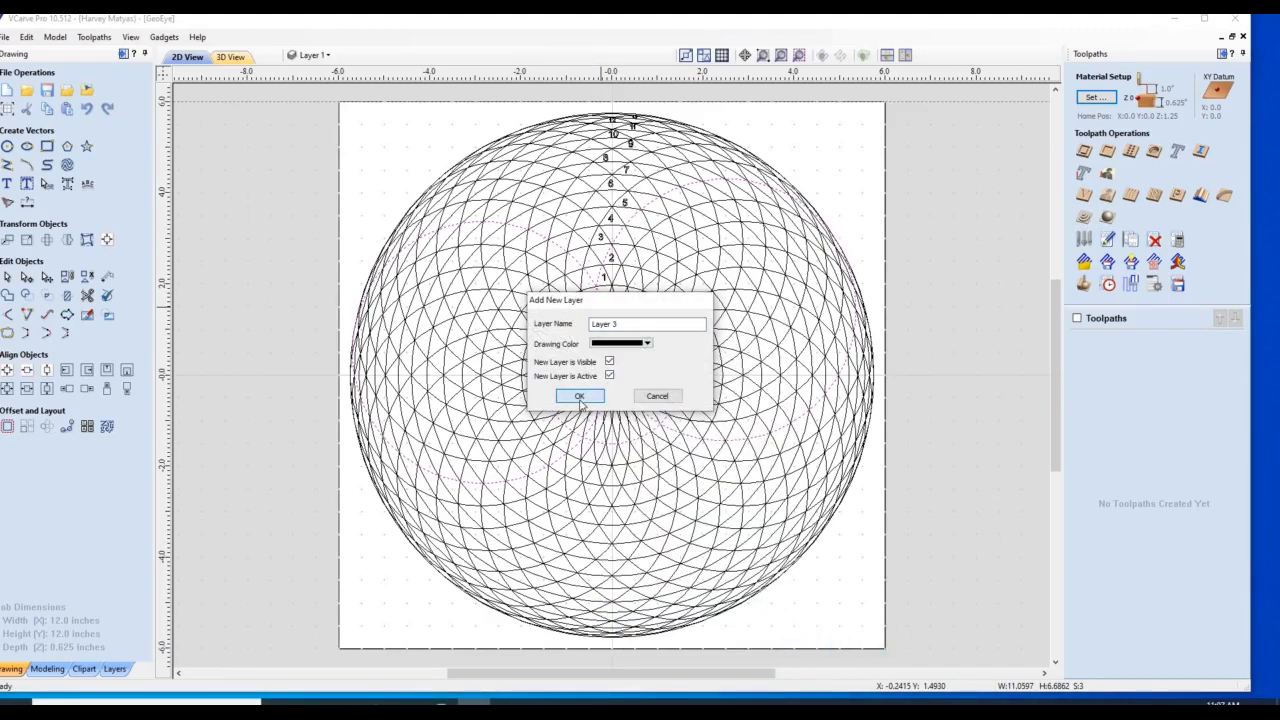
pyautogui.click(576, 396)
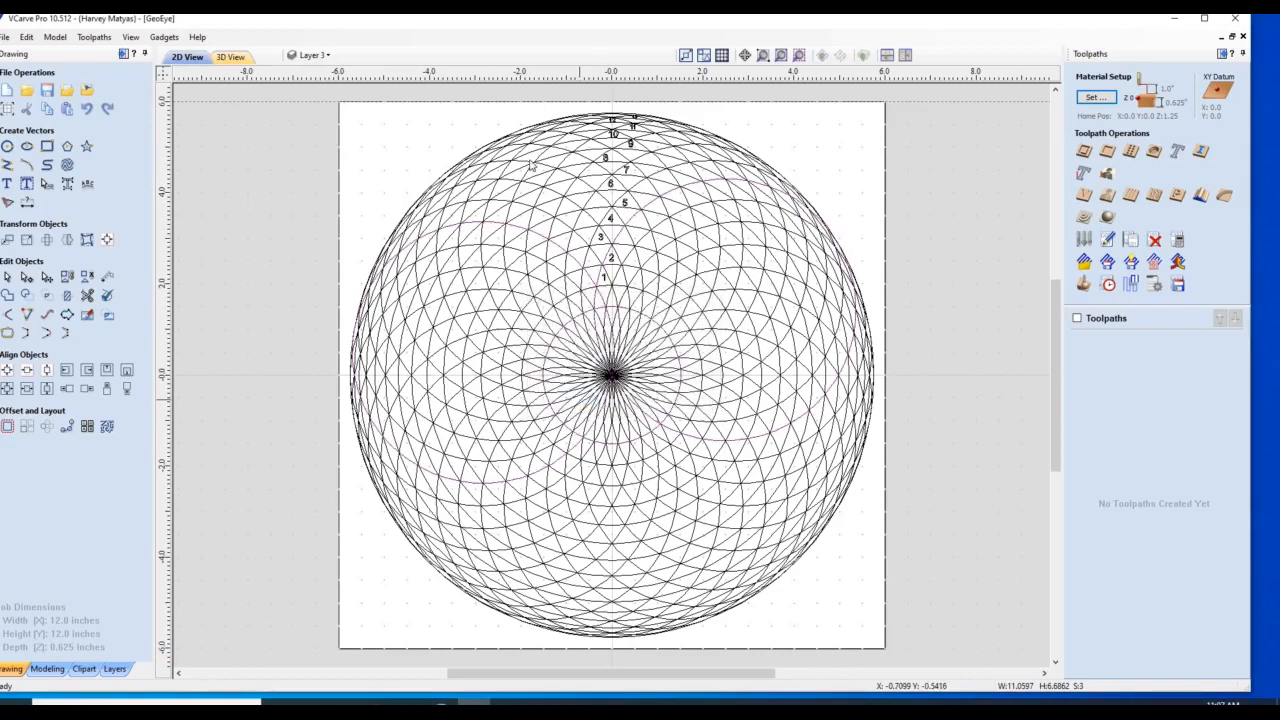
# Step: Hide Layers 1 and 2 and trim the three copied circles down to the small triangular cell where they overlap
pyautogui.click(318, 56)
pyautogui.click(309, 90)
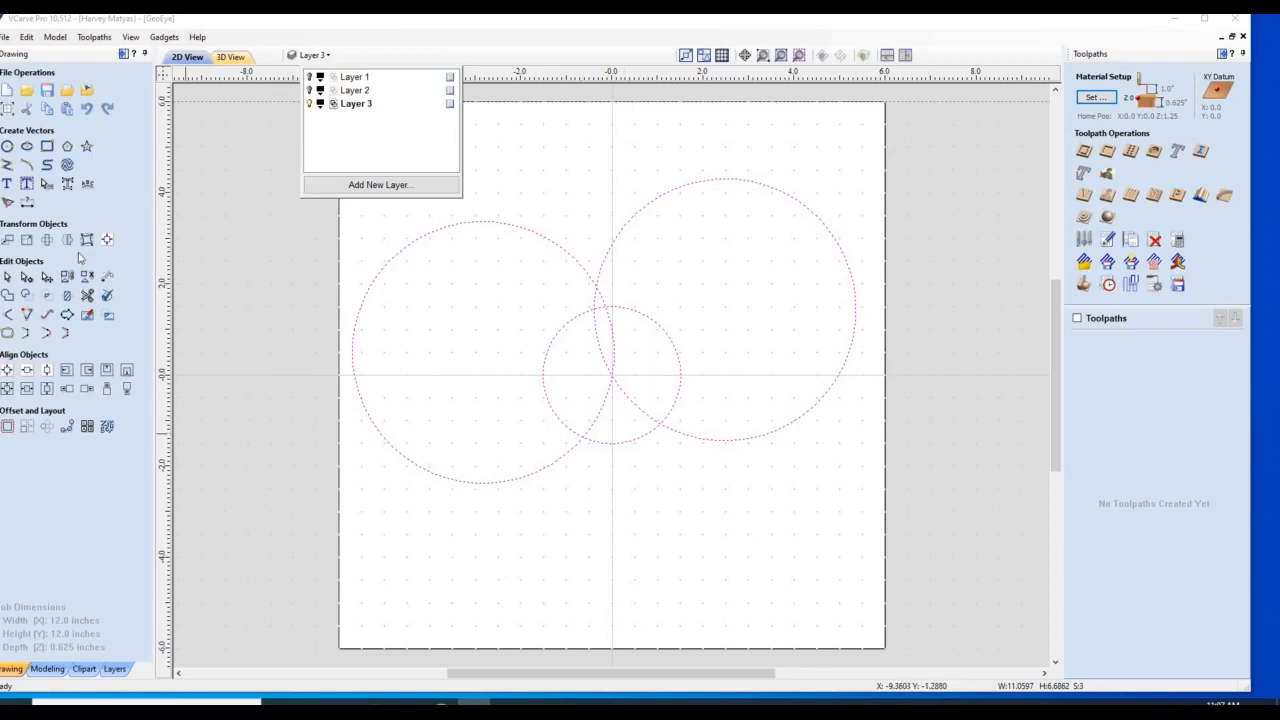
pyautogui.click(87, 296)
pyautogui.click(512, 480)
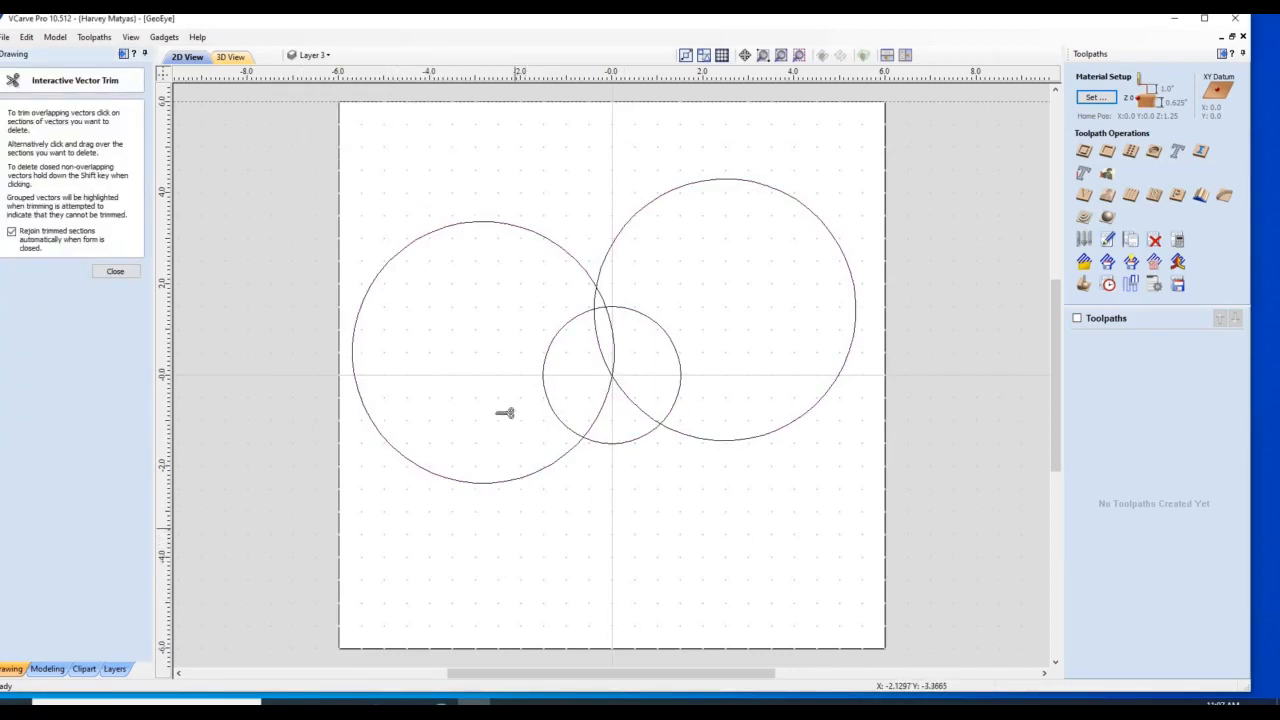
pyautogui.moveTo(513, 273)
pyautogui.mouseDown()
pyautogui.moveTo(652, 247)
pyautogui.moveTo(674, 386)
pyautogui.moveTo(546, 391)
pyautogui.moveTo(631, 343)
pyautogui.moveTo(622, 449)
pyautogui.moveTo(600, 380)
pyautogui.moveTo(623, 354)
pyautogui.moveTo(268, 341)
pyautogui.mouseUp()
pyautogui.click(115, 271)
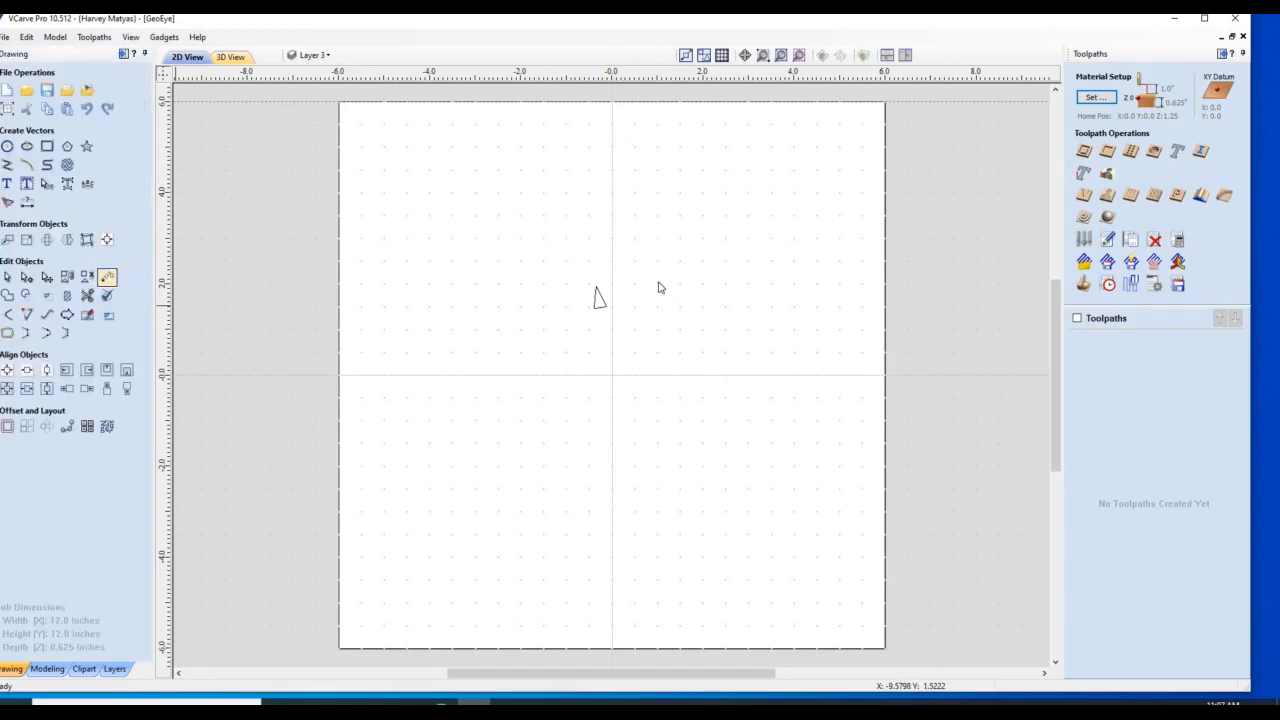
# Step: Move the small triangle to a new active layer, Layer 4, with a red drawing color
pyautogui.click(600, 303)
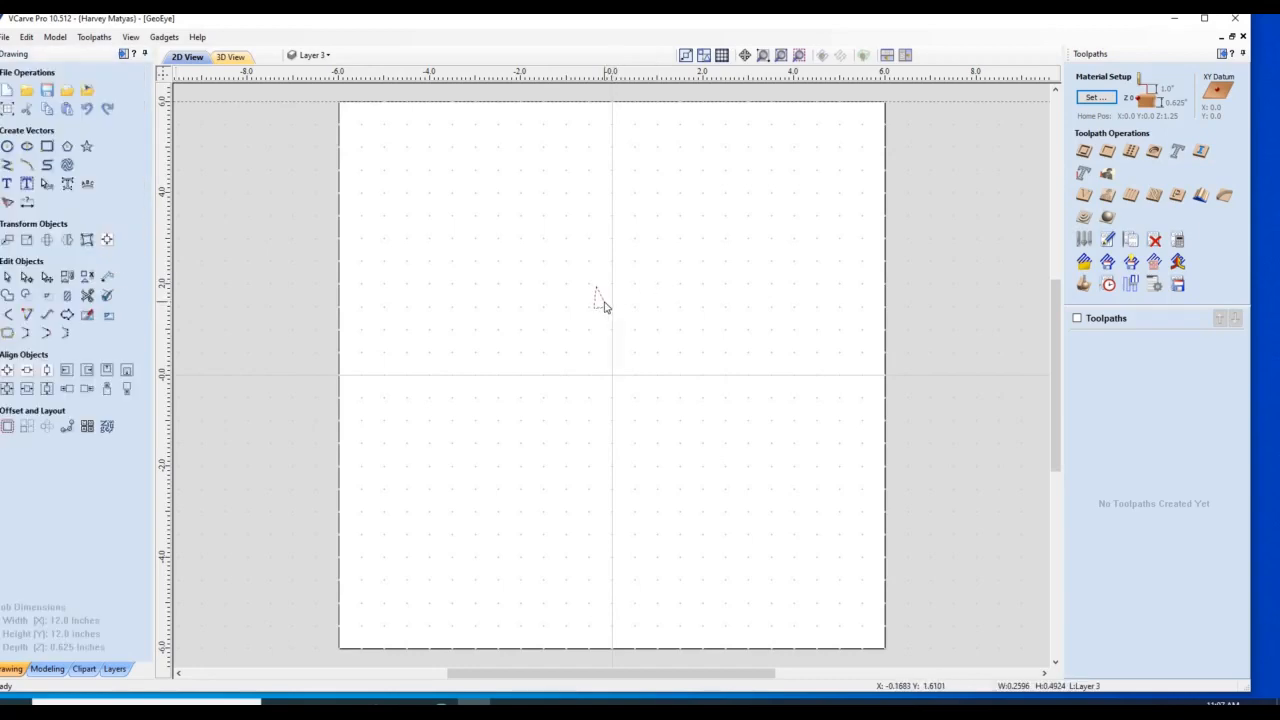
pyautogui.rightClick(604, 306)
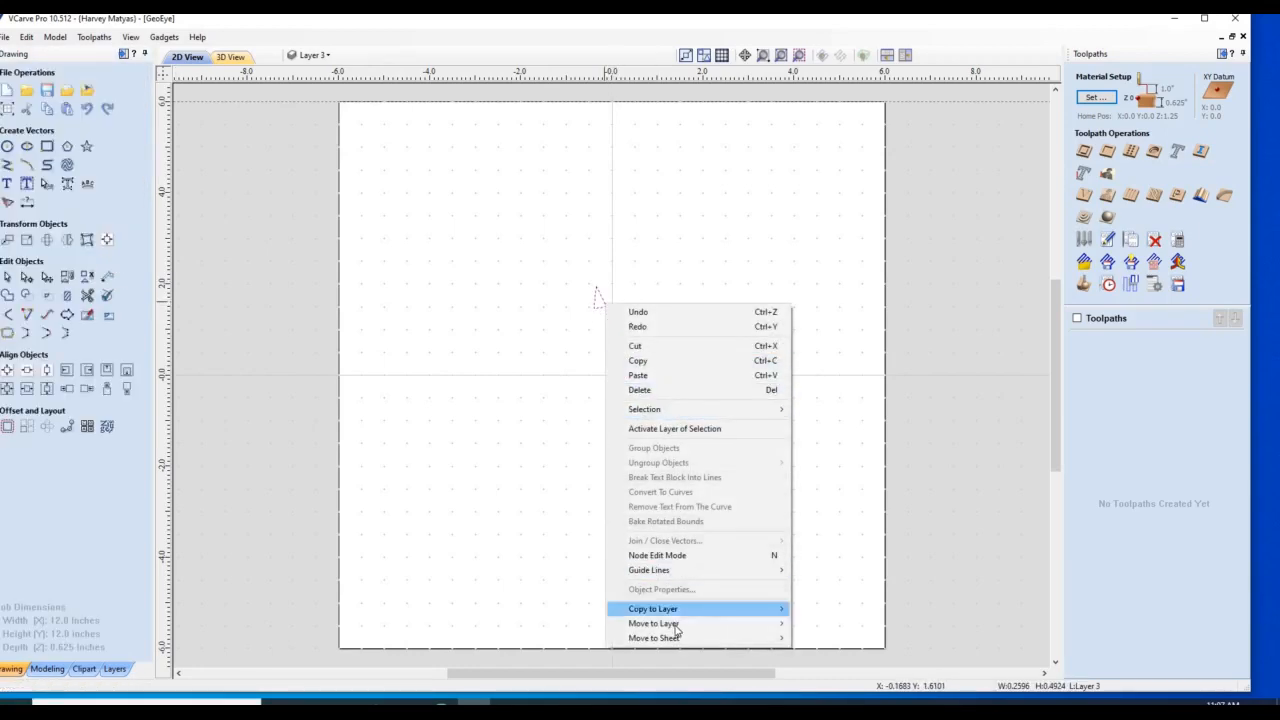
pyautogui.moveTo(680, 625)
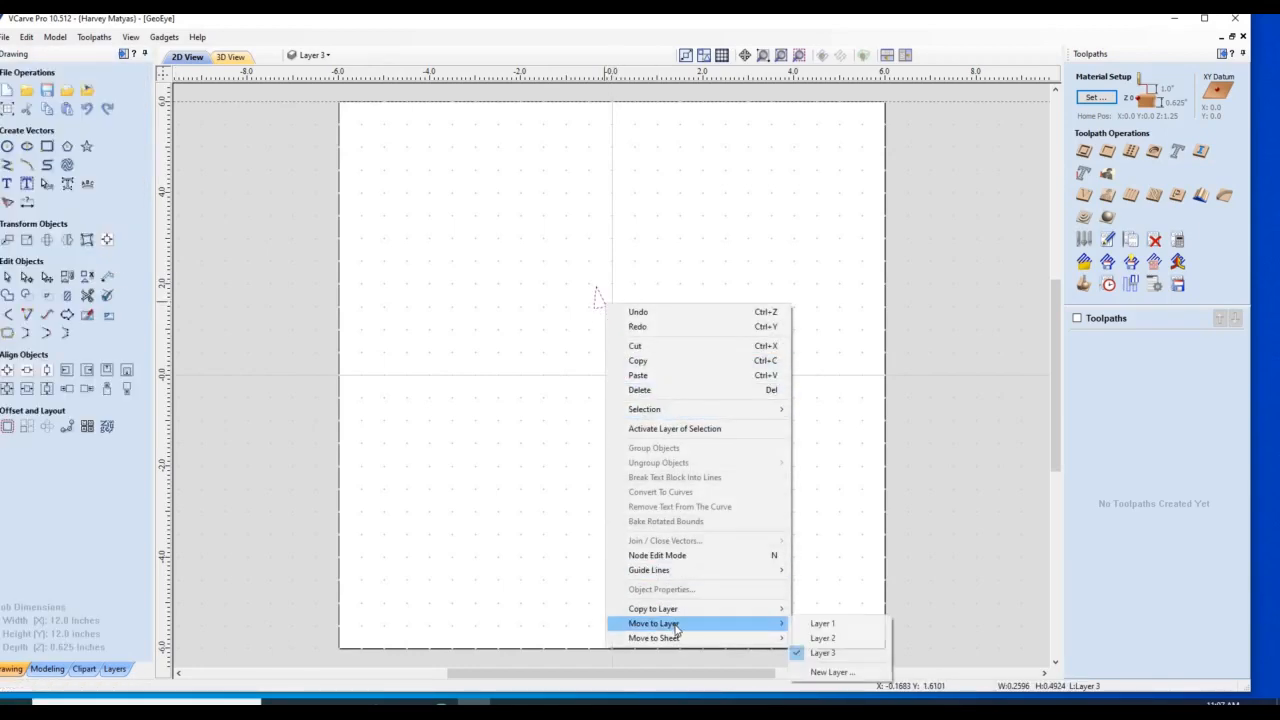
pyautogui.click(846, 674)
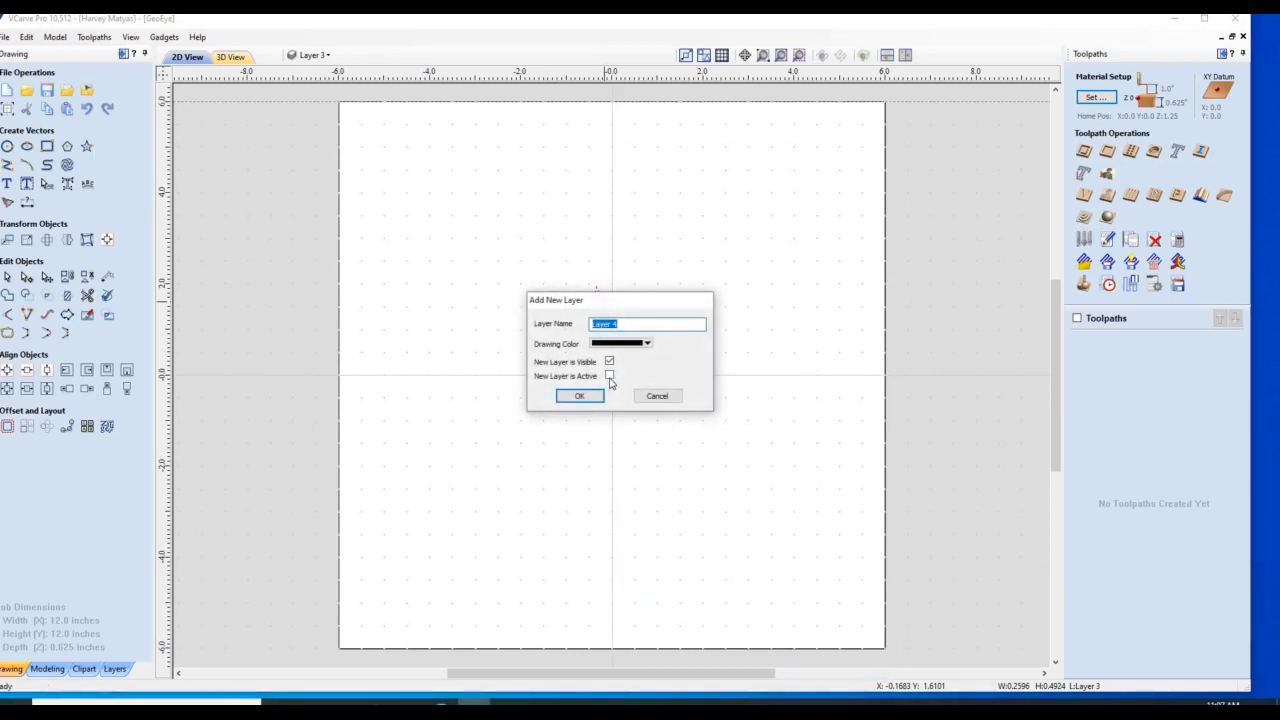
pyautogui.click(647, 343)
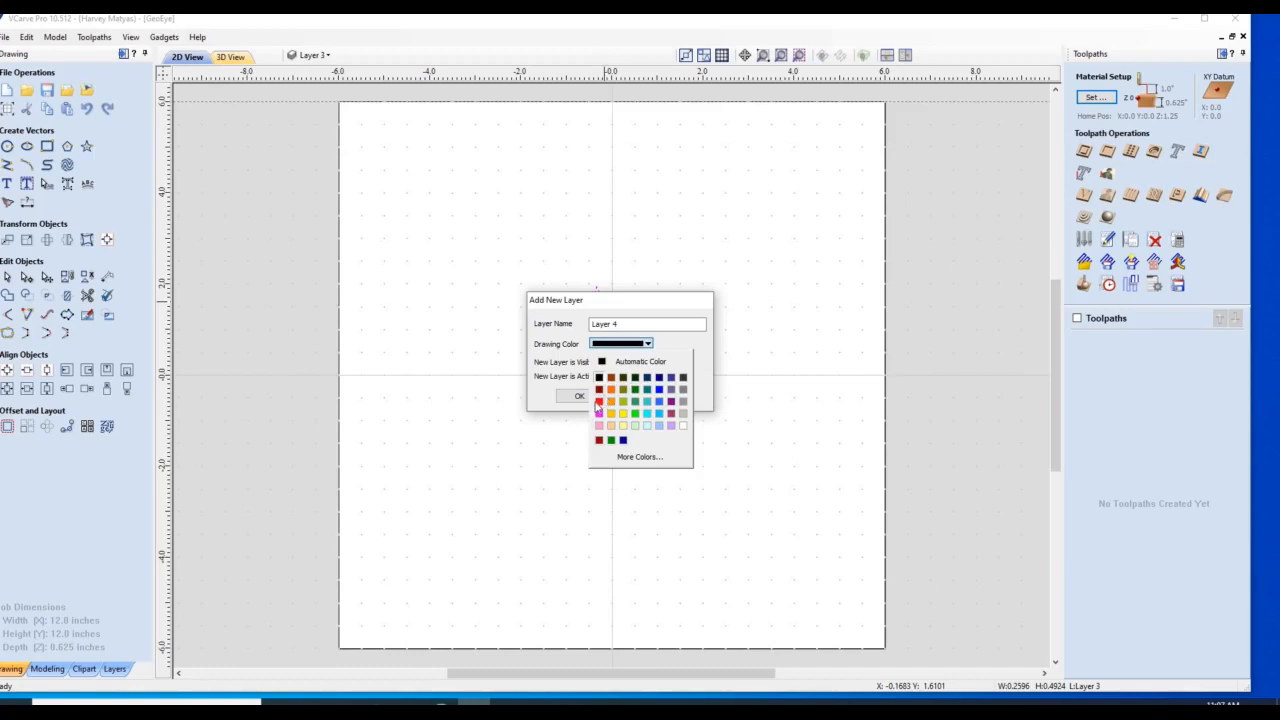
pyautogui.click(598, 401)
pyautogui.click(579, 395)
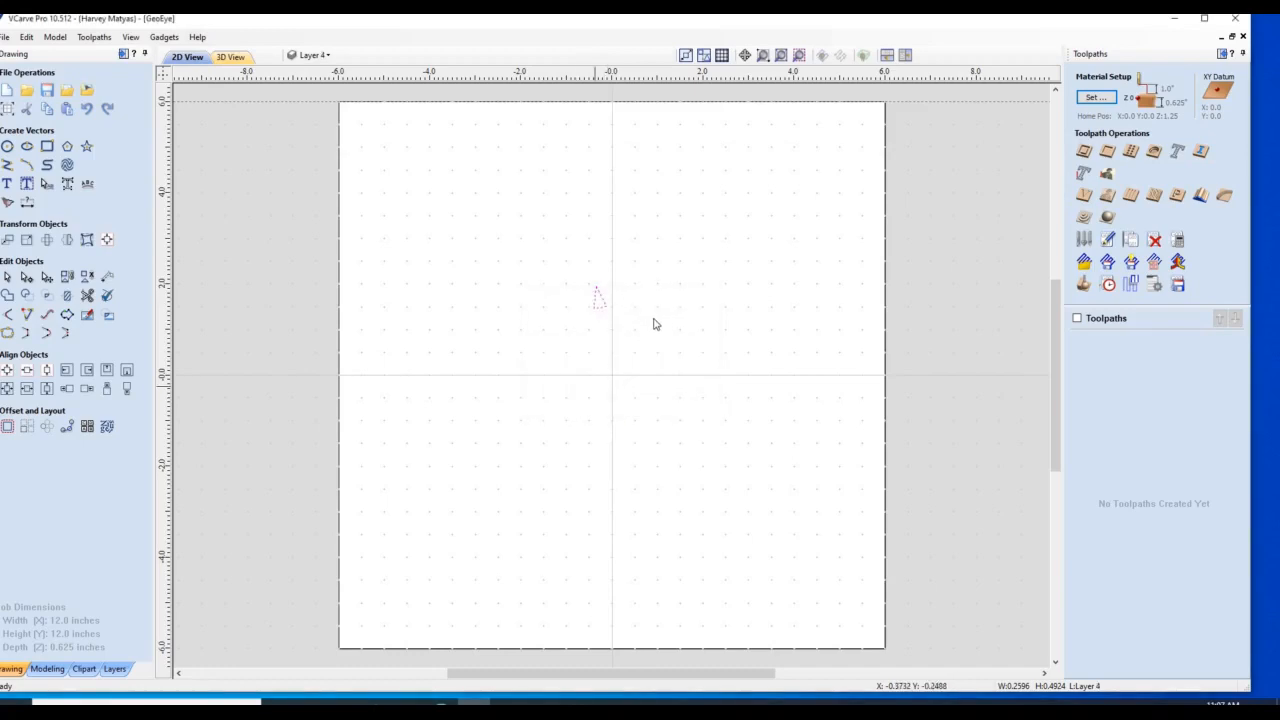
# Step: Circularly copy the triangle as 36 rotated items over a total angle of 360 degrees around the rotation centre 0,0
pyautogui.click(47, 426)
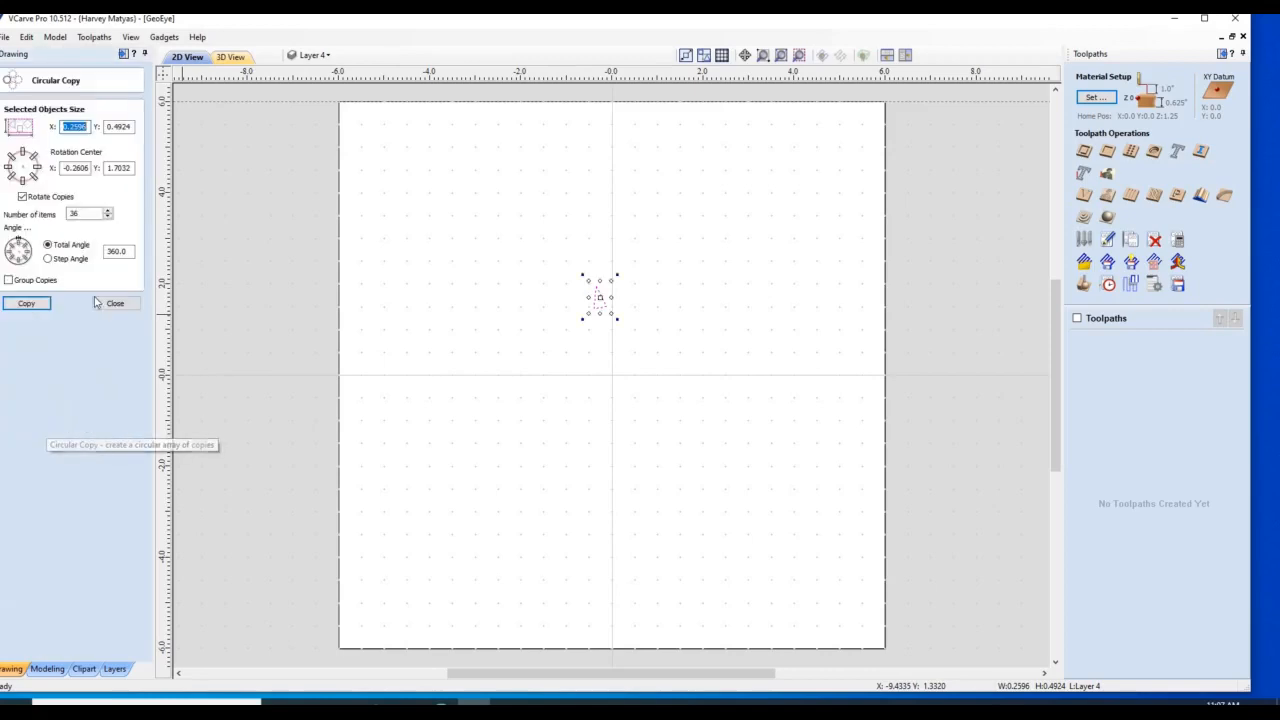
pyautogui.click(130, 168)
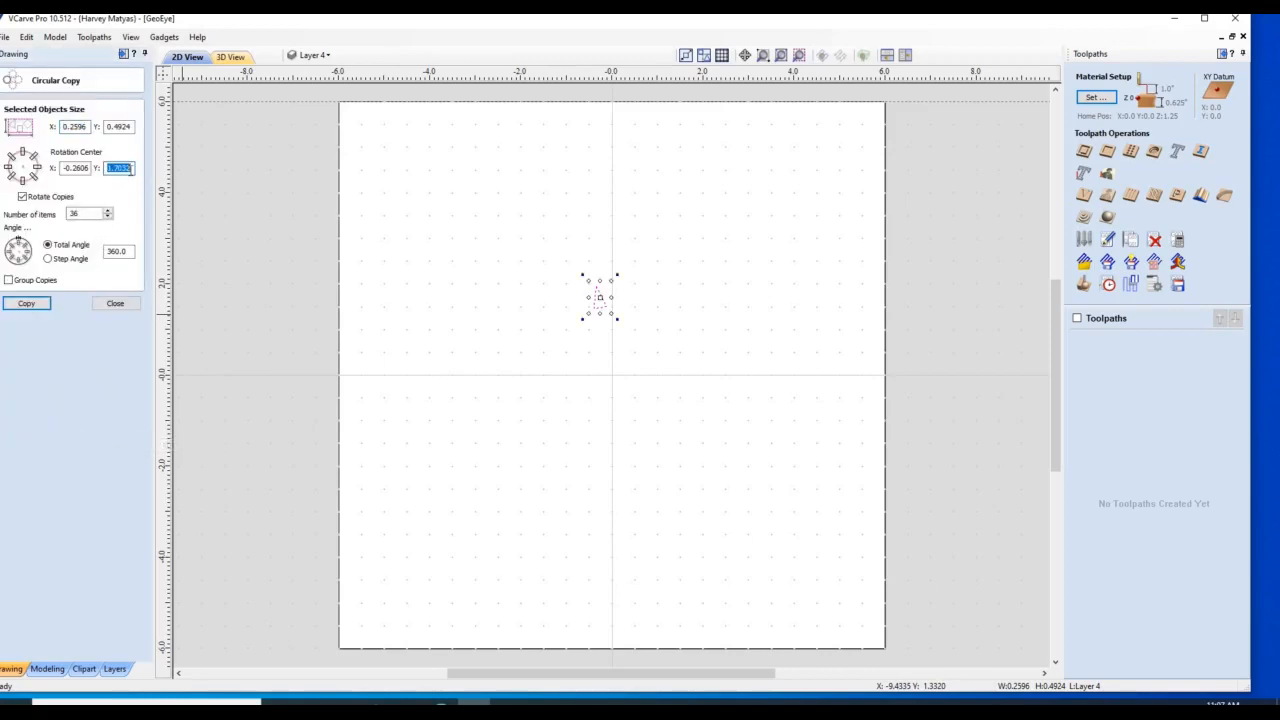
pyautogui.write('0')
pyautogui.click(75, 168)
pyautogui.write('0')
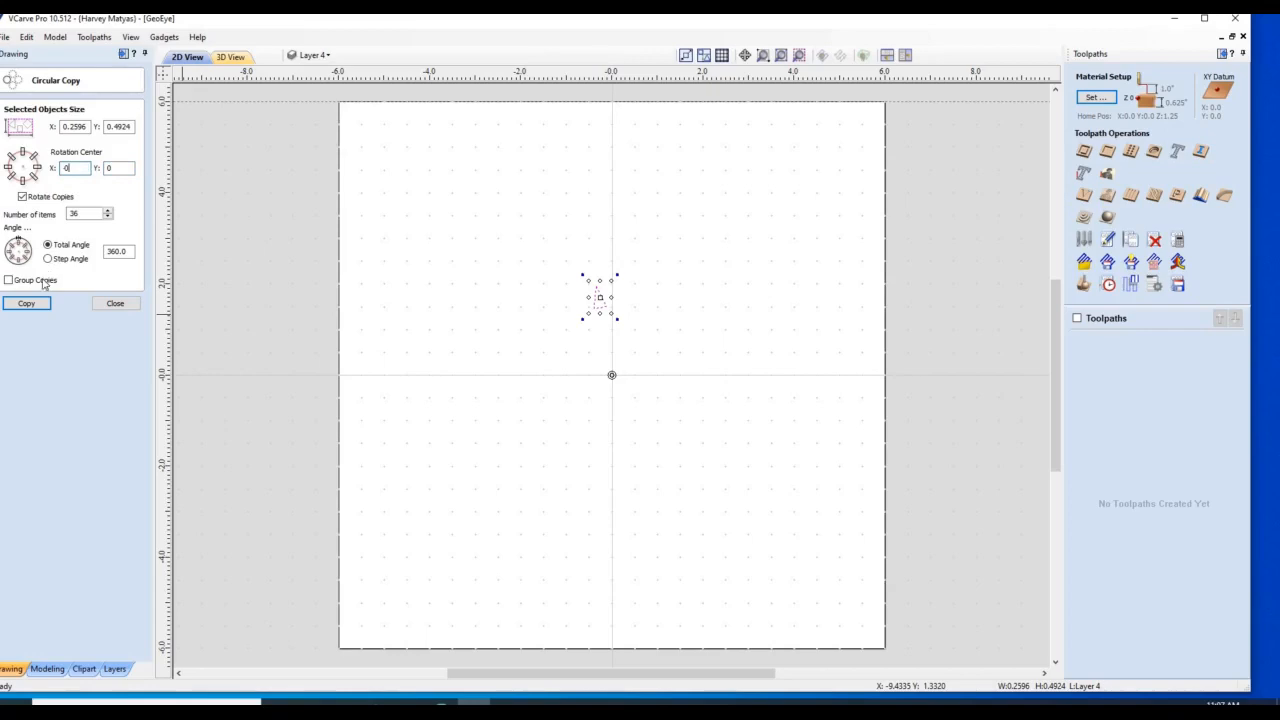
pyautogui.click(27, 304)
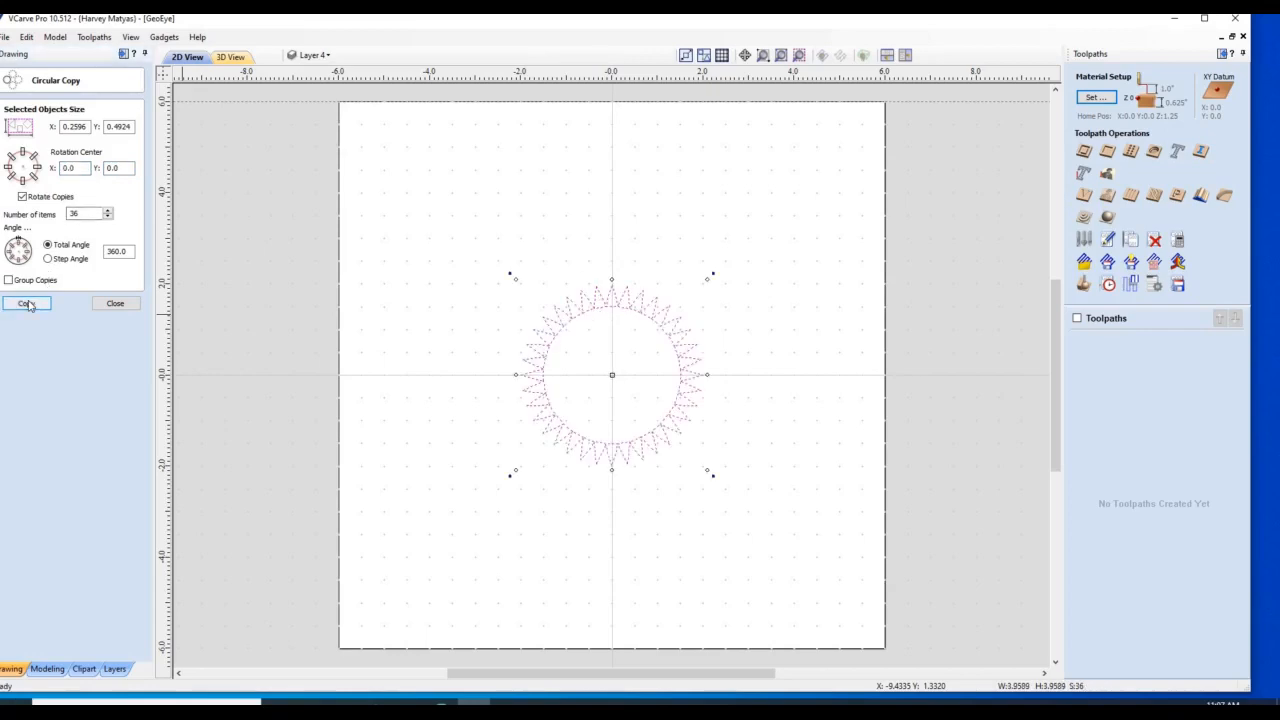
pyautogui.click(118, 305)
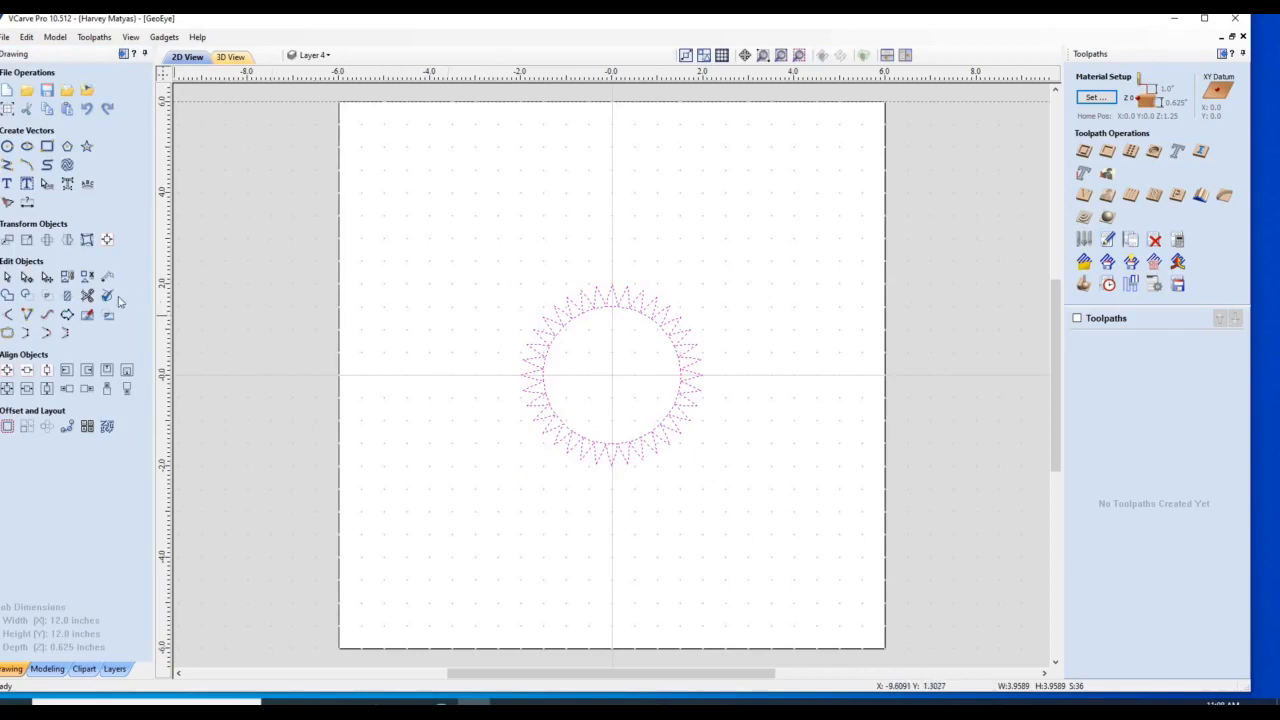
# Step: Check the ring of copied triangles with the Vector Validator and undo the circular copy
pyautogui.click(106, 296)
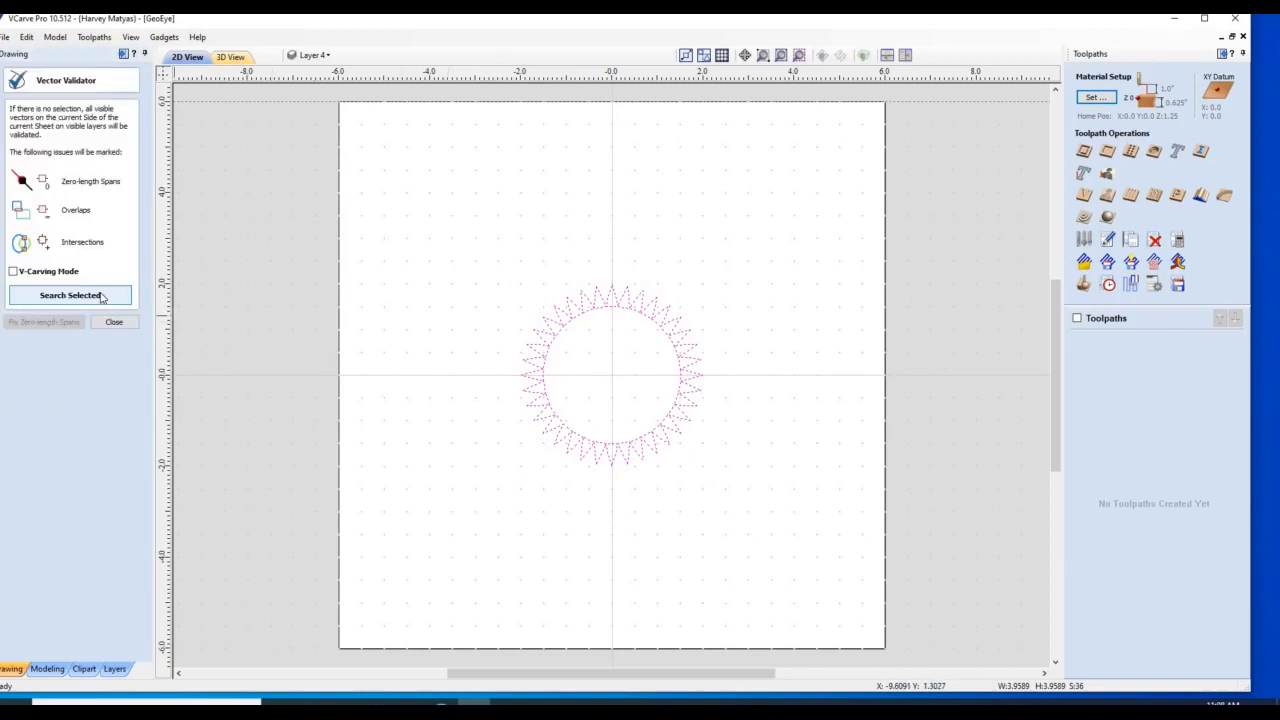
pyautogui.click(102, 296)
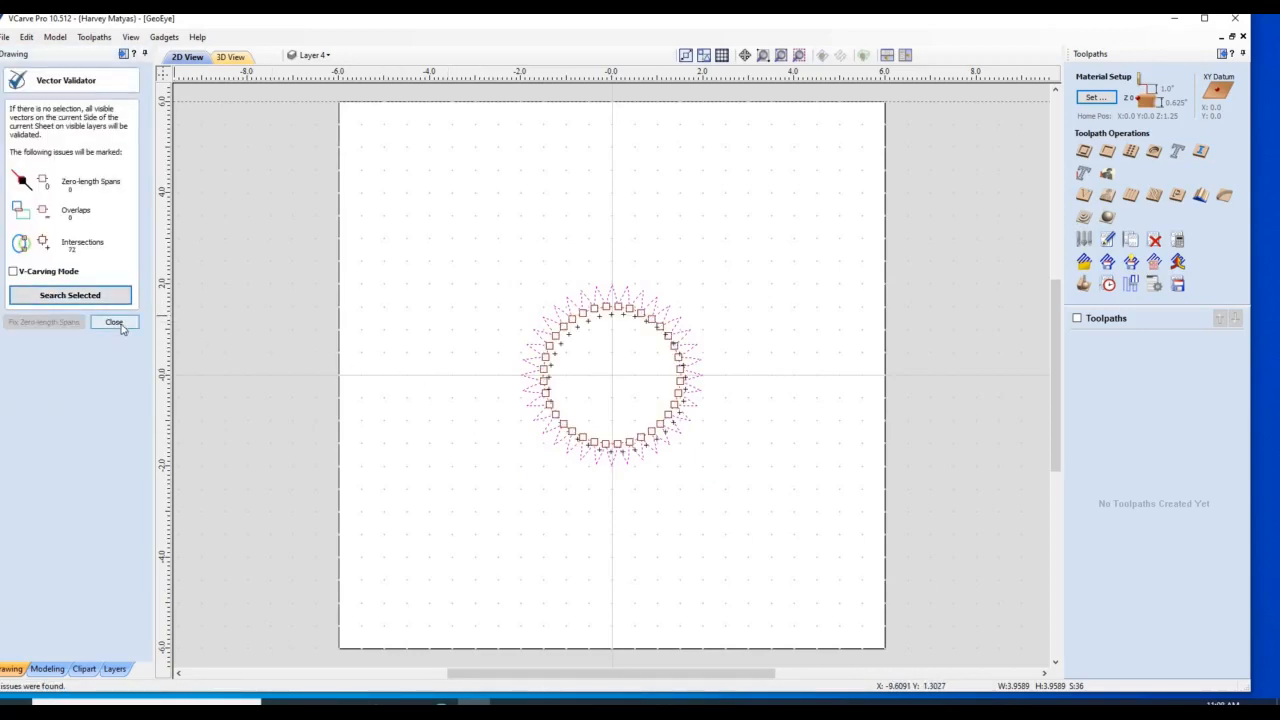
pyautogui.click(114, 322)
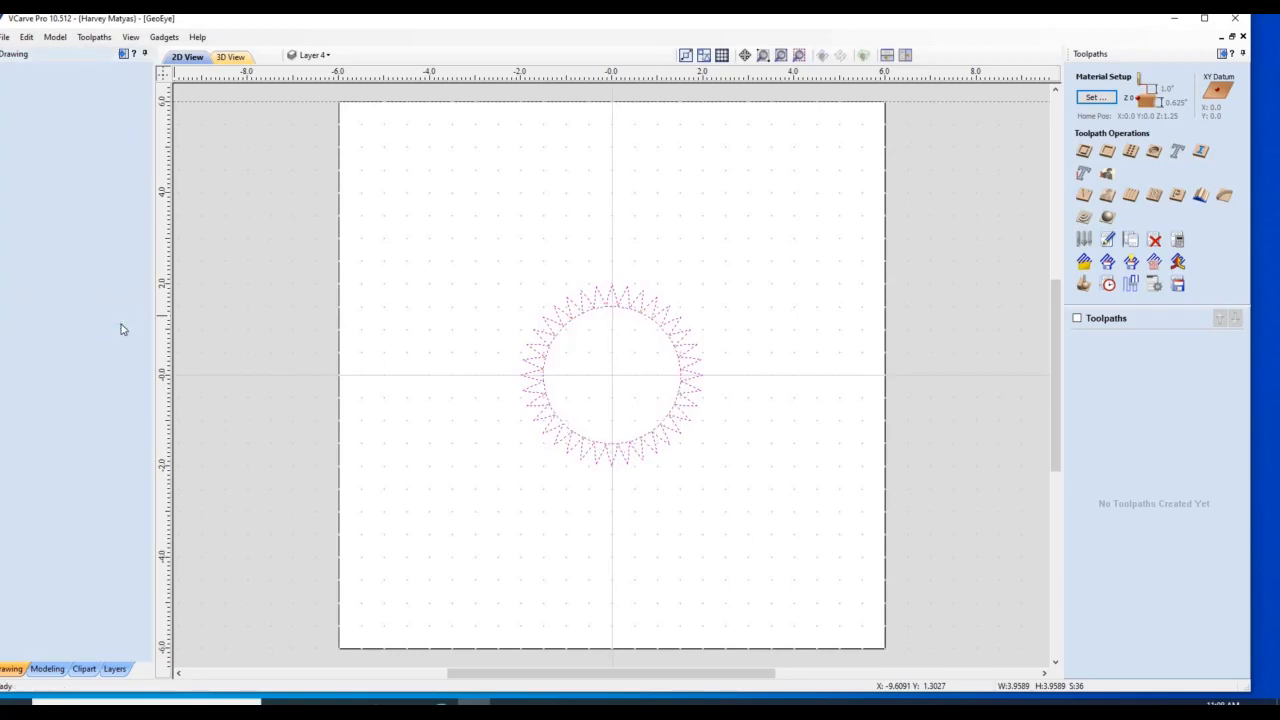
pyautogui.click(26, 38)
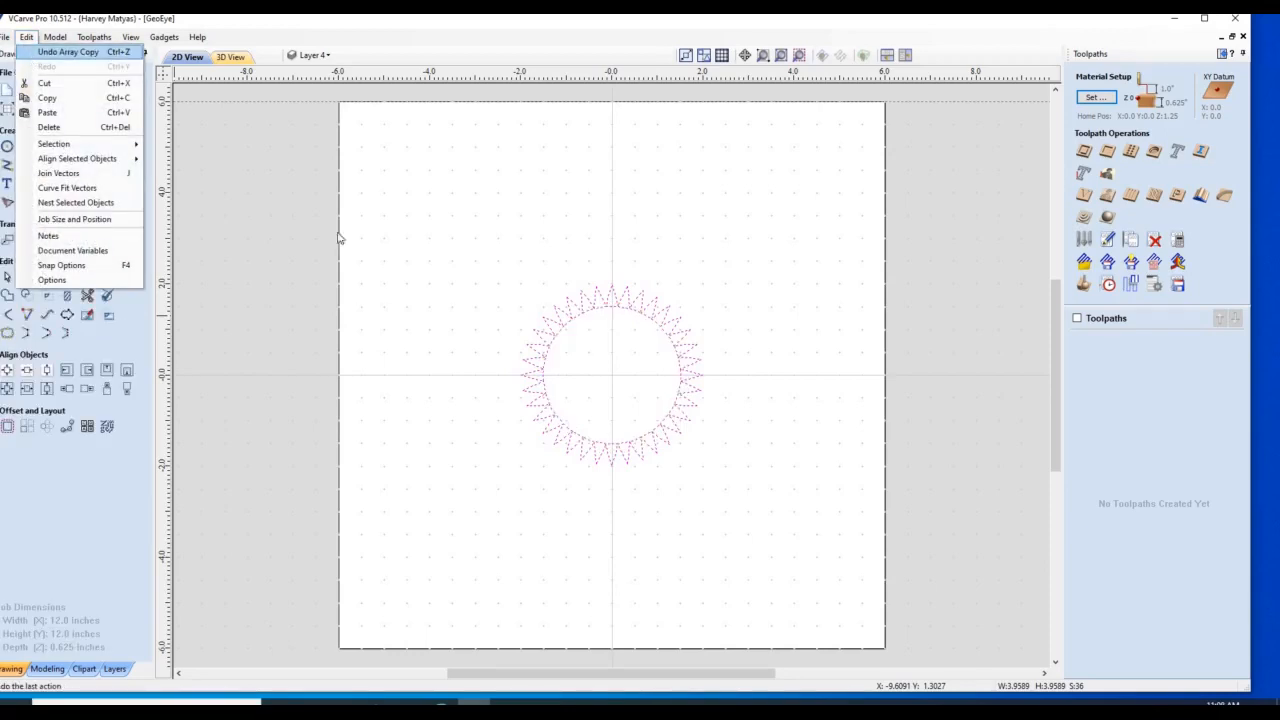
pyautogui.click(30, 58)
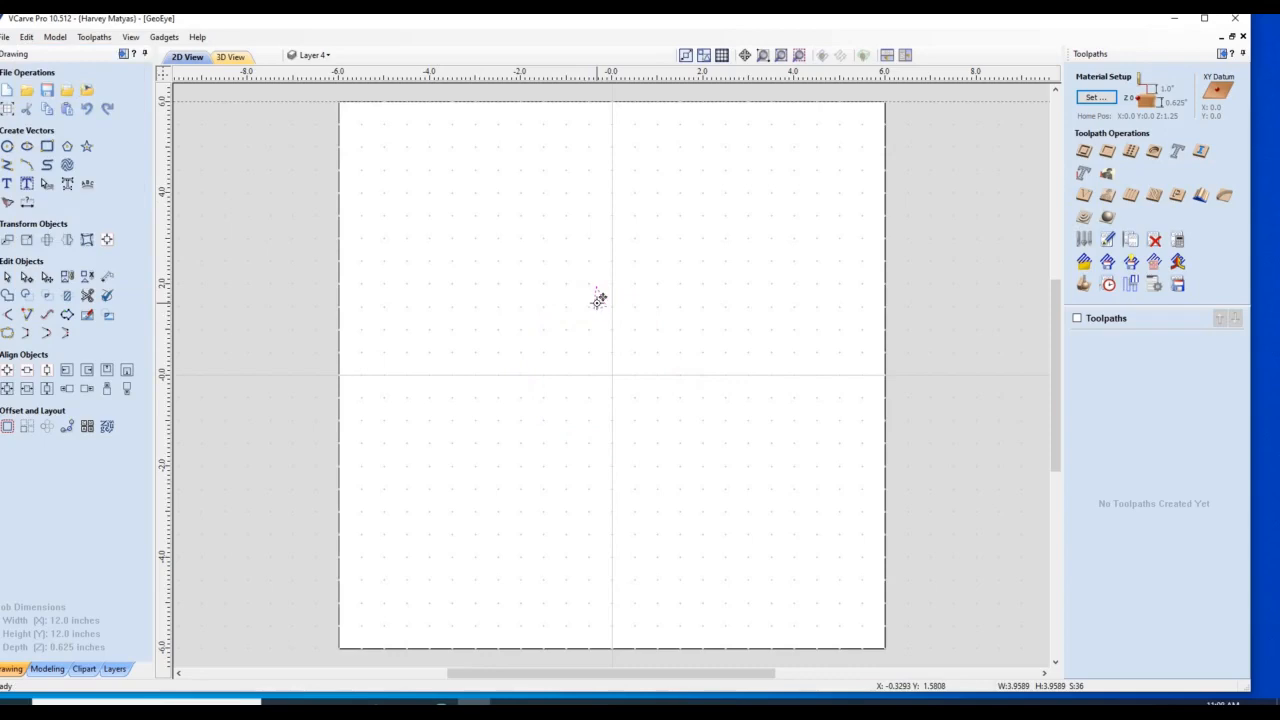
# Step: Scale the triangle to 97% about its centre with X and Y linked
pyautogui.click(600, 297)
pyautogui.click(47, 240)
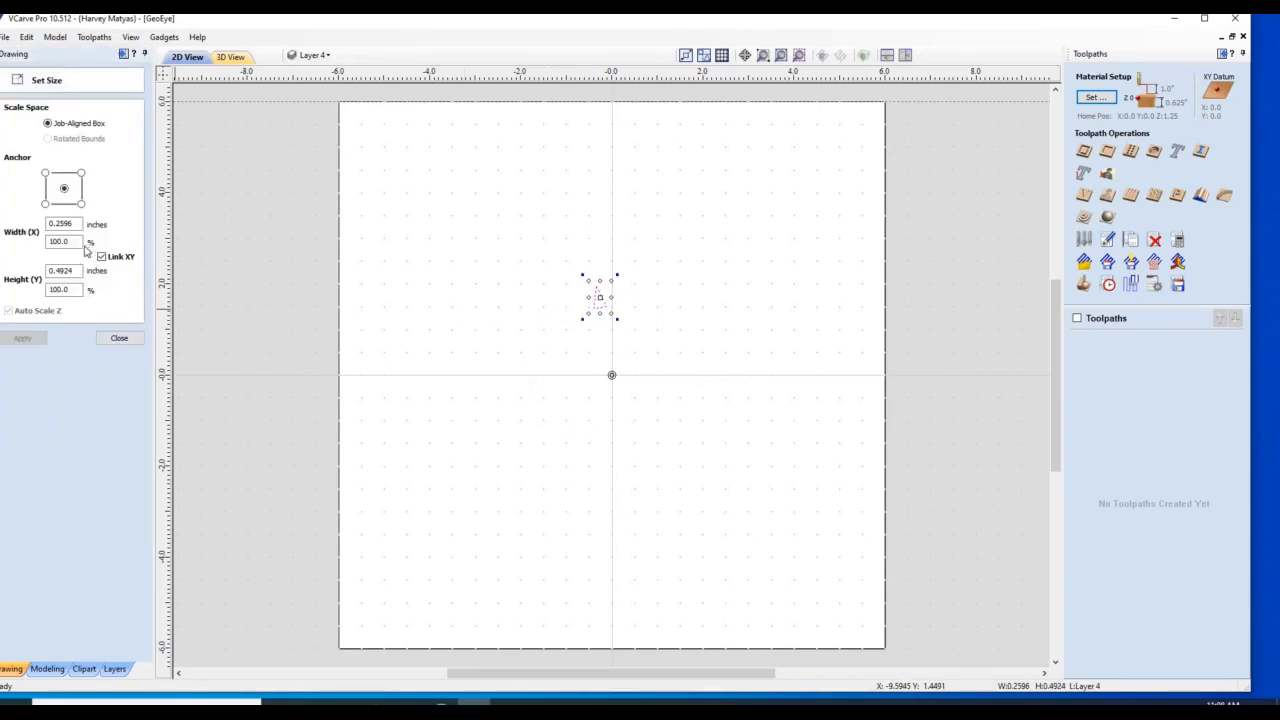
pyautogui.doubleClick(74, 241)
pyautogui.write('97')
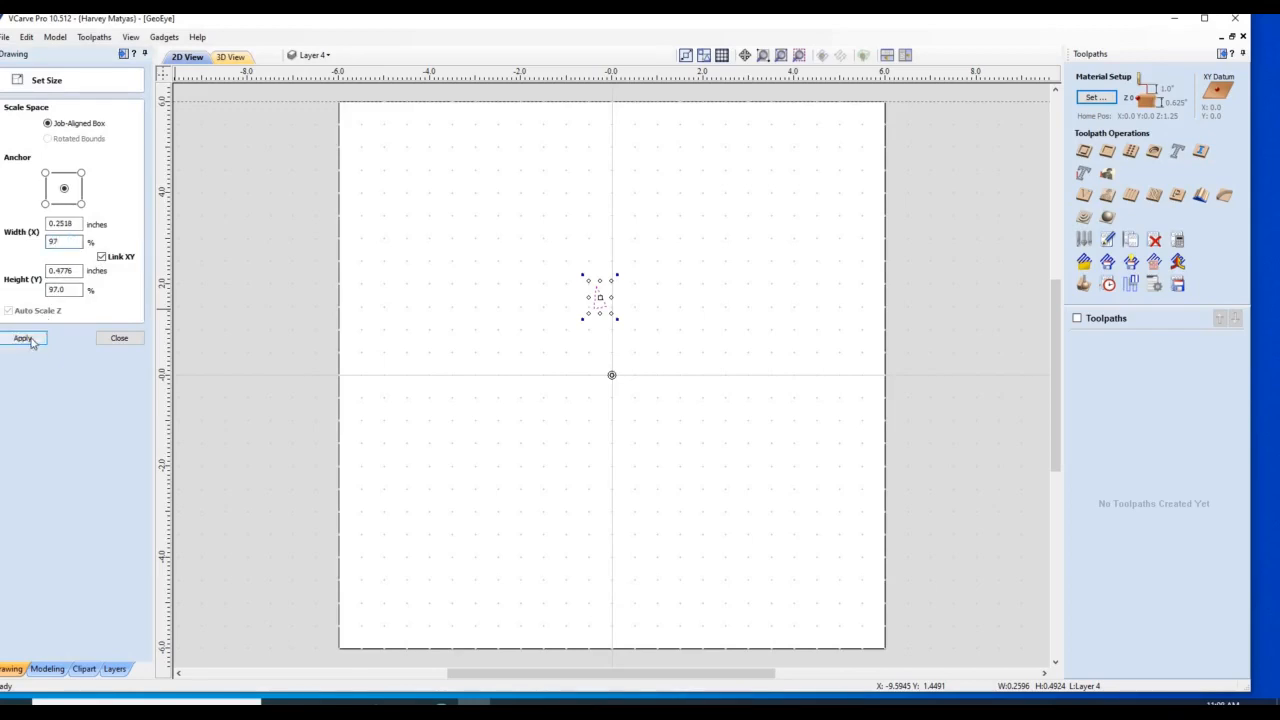
pyautogui.click(22, 338)
pyautogui.click(119, 338)
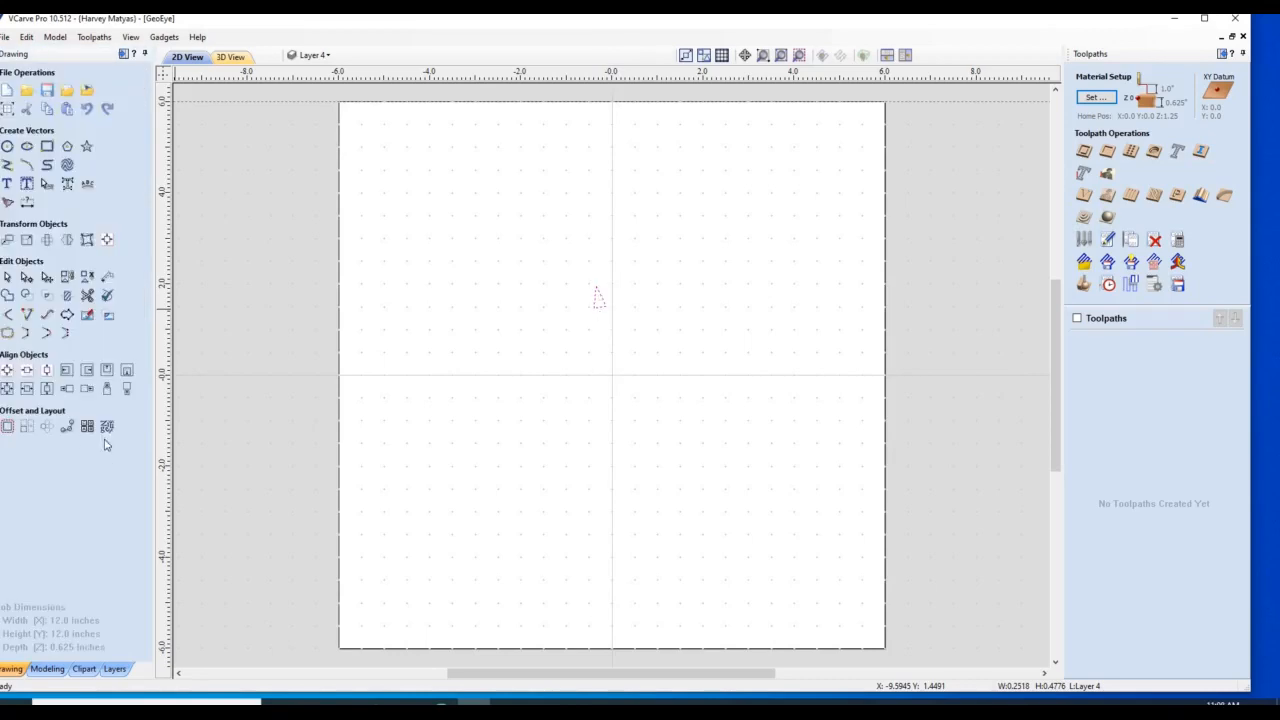
# Step: Circularly copy the scaled triangle as 36 rotated items over 360 degrees around 0,0 and check the ring with the Vector Validator
pyautogui.click(47, 428)
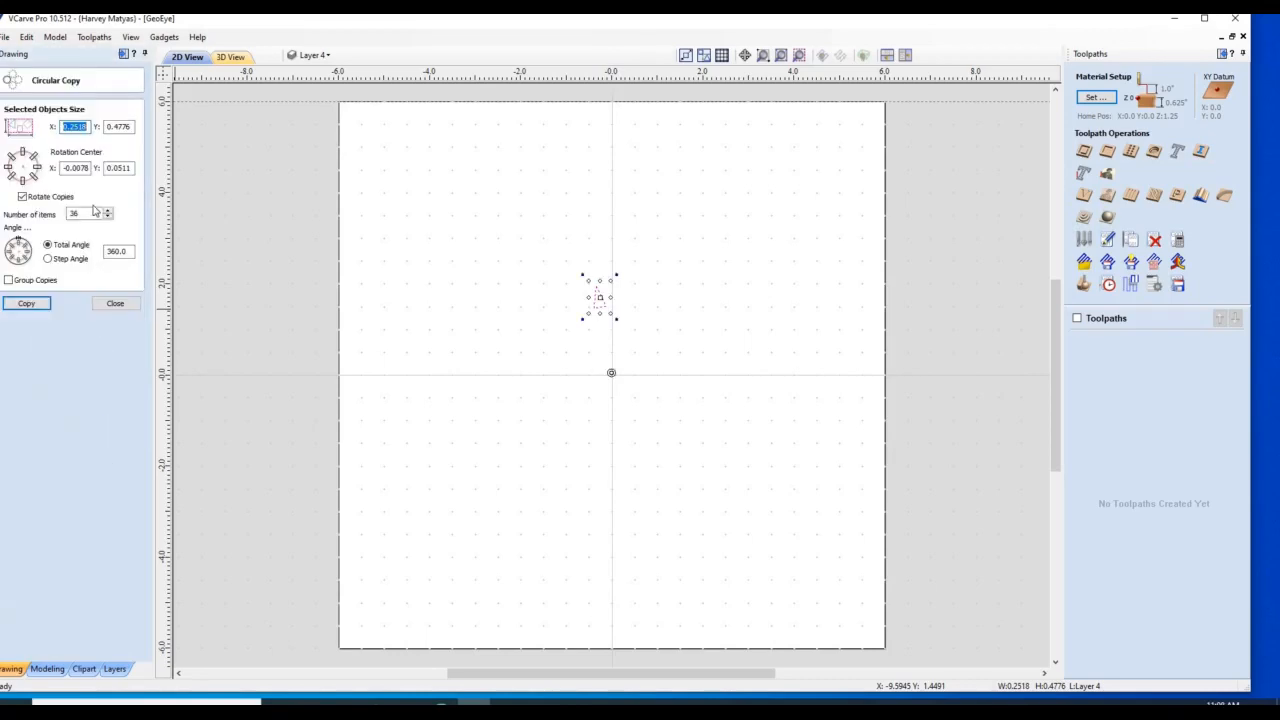
pyautogui.doubleClick(119, 168)
pyautogui.write('0')
pyautogui.click(87, 168)
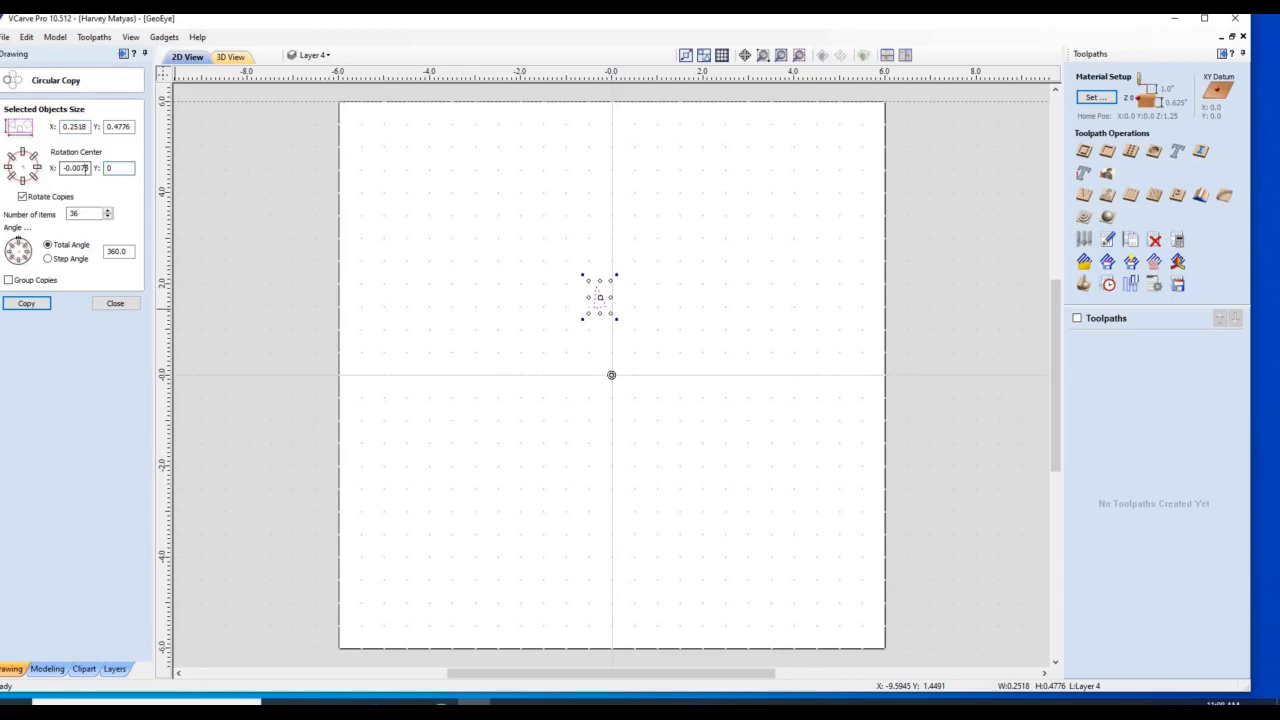
pyautogui.doubleClick(80, 168)
pyautogui.press('BackSpace')
pyautogui.write('0')
pyautogui.click(28, 305)
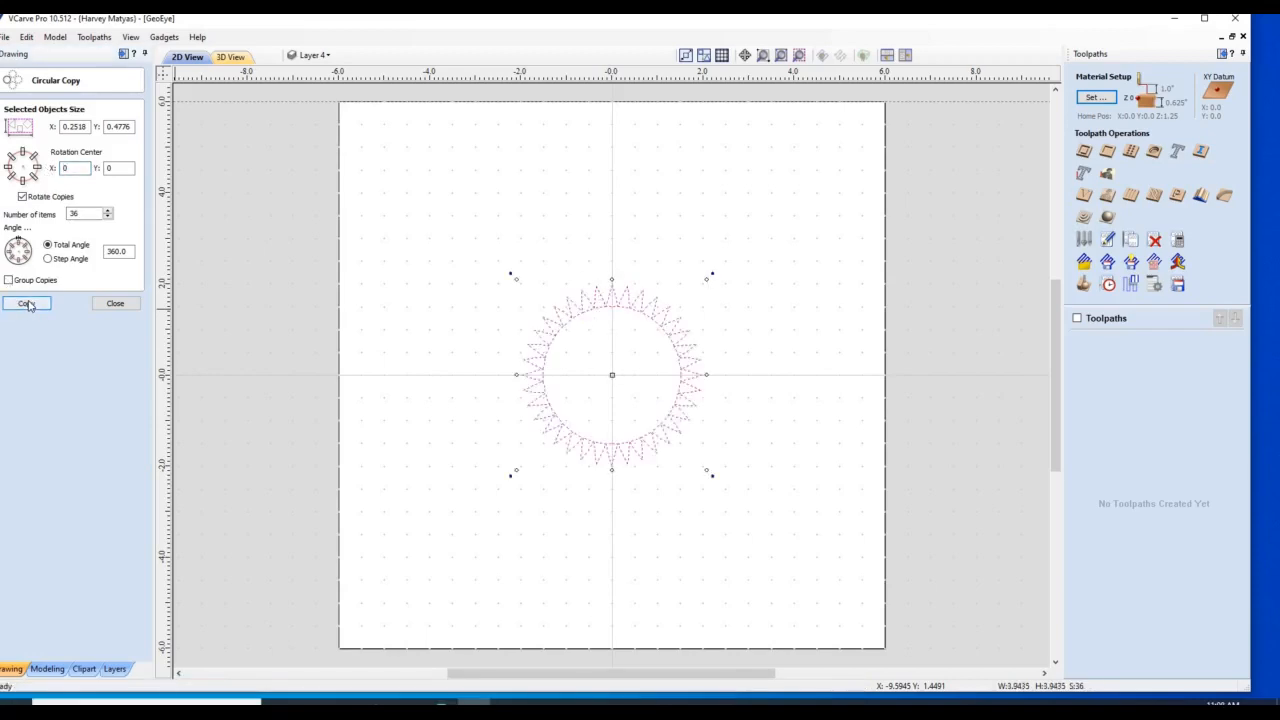
pyautogui.click(115, 304)
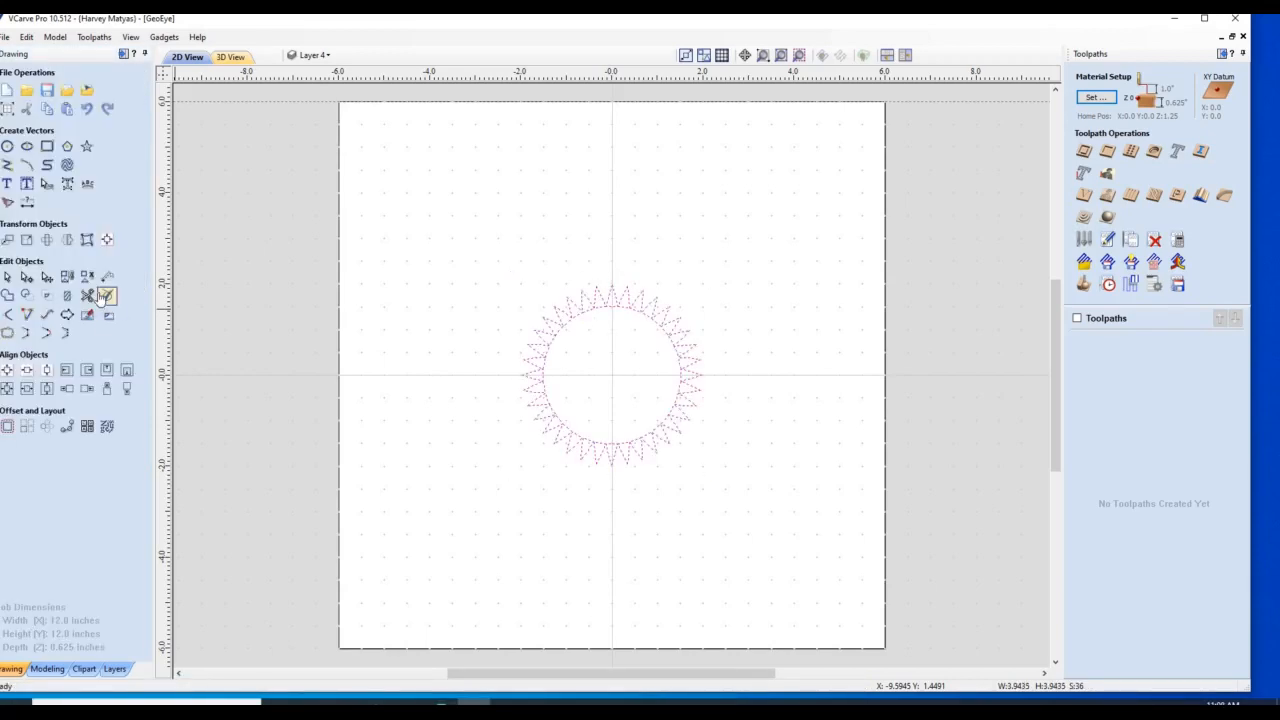
pyautogui.click(107, 295)
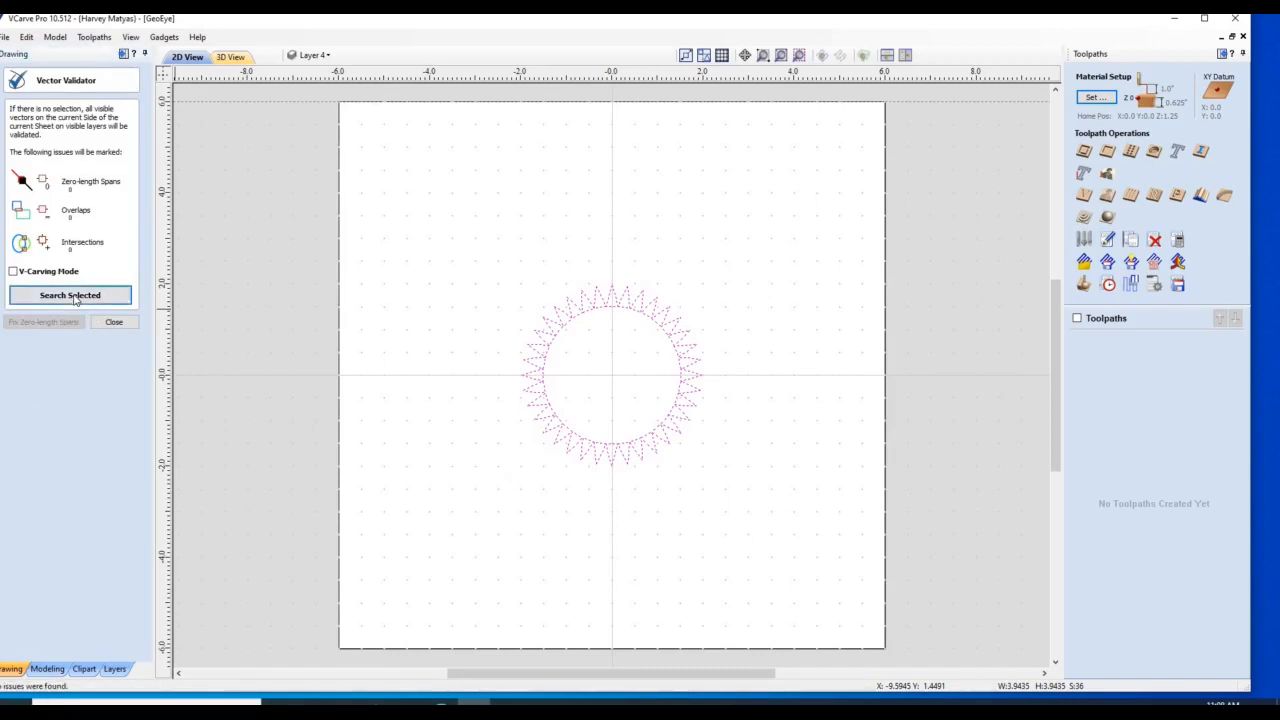
pyautogui.click(116, 322)
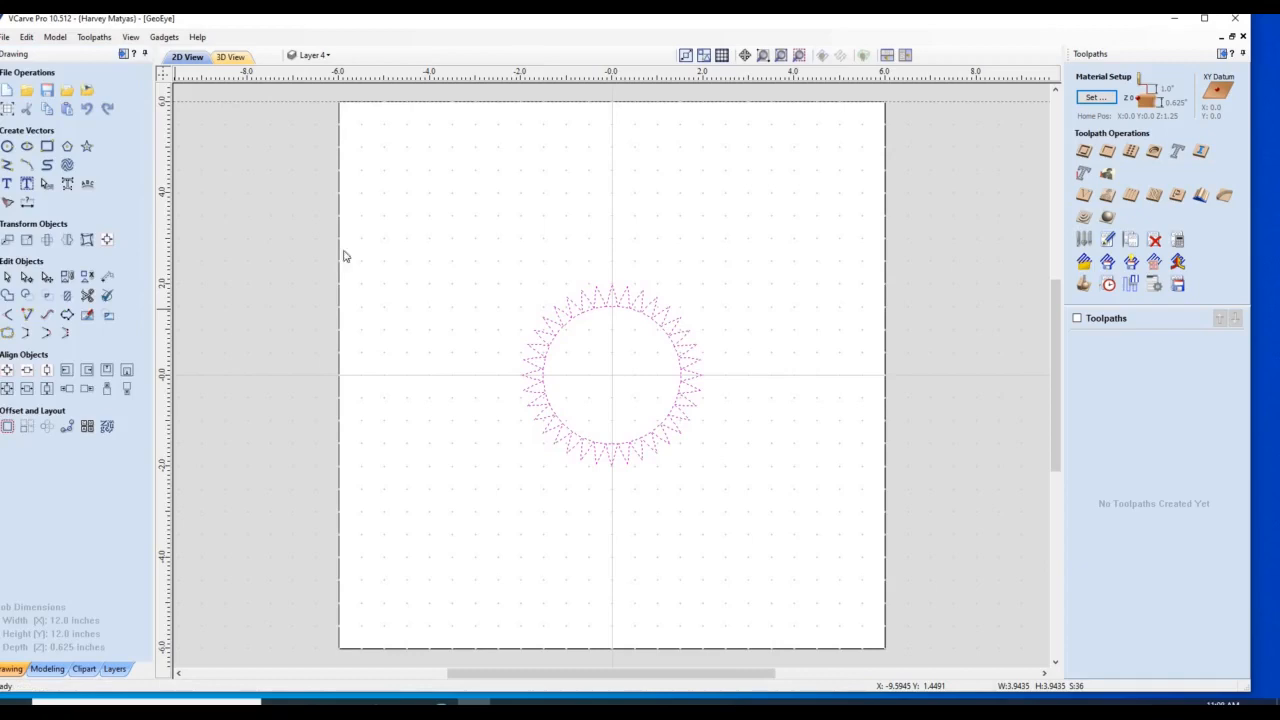
# Step: Hide Layers 3 and 4, show Layers 1 and 2, and make Layer 1 the active layer
pyautogui.click(333, 58)
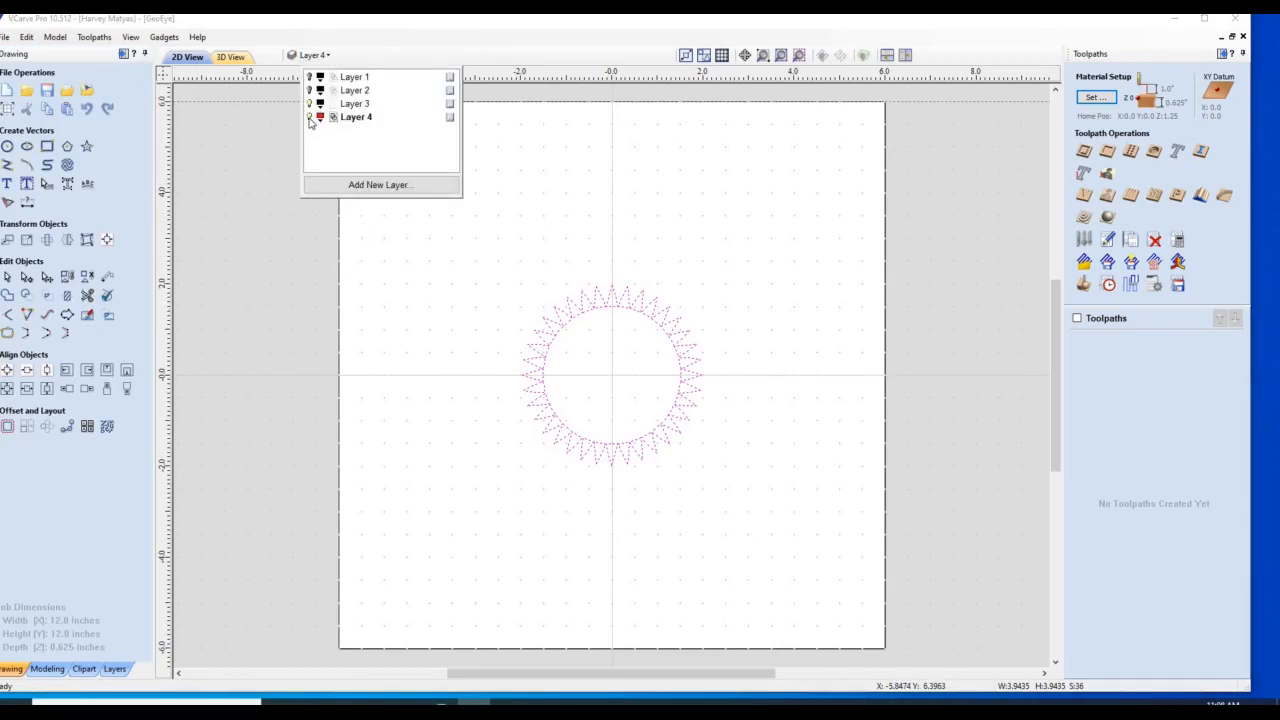
pyautogui.click(309, 116)
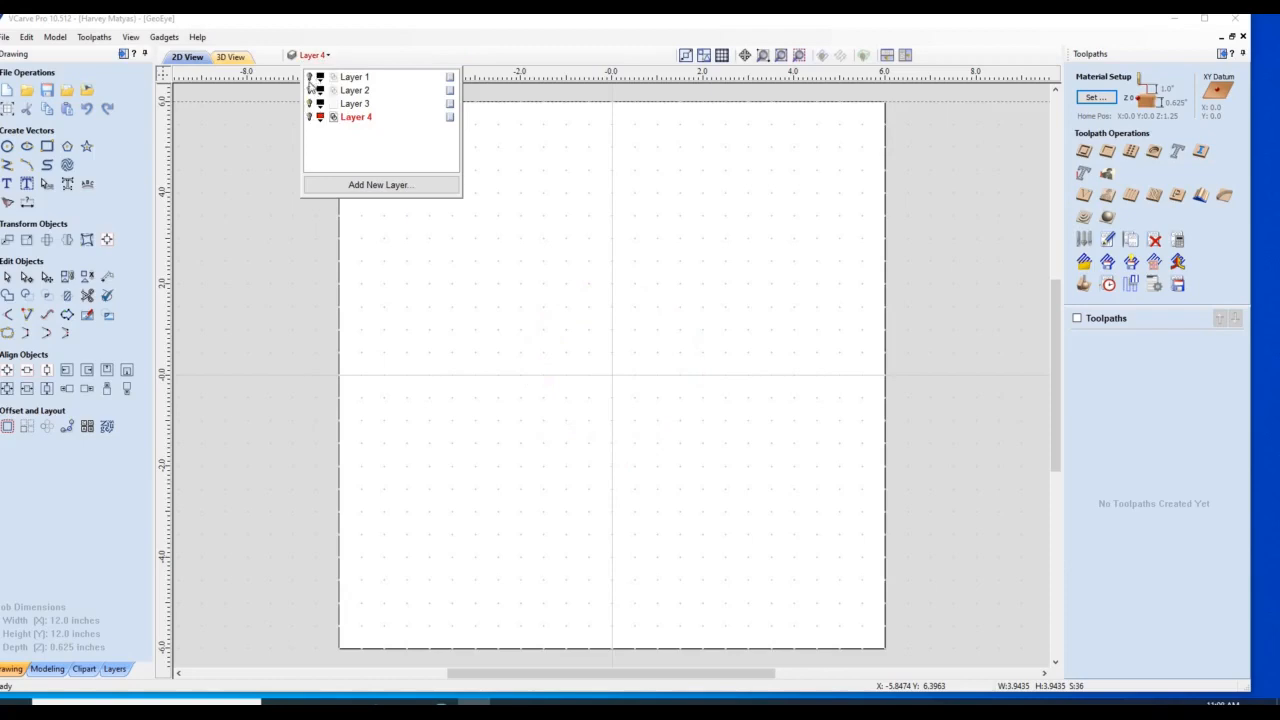
pyautogui.click(310, 90)
pyautogui.click(310, 90)
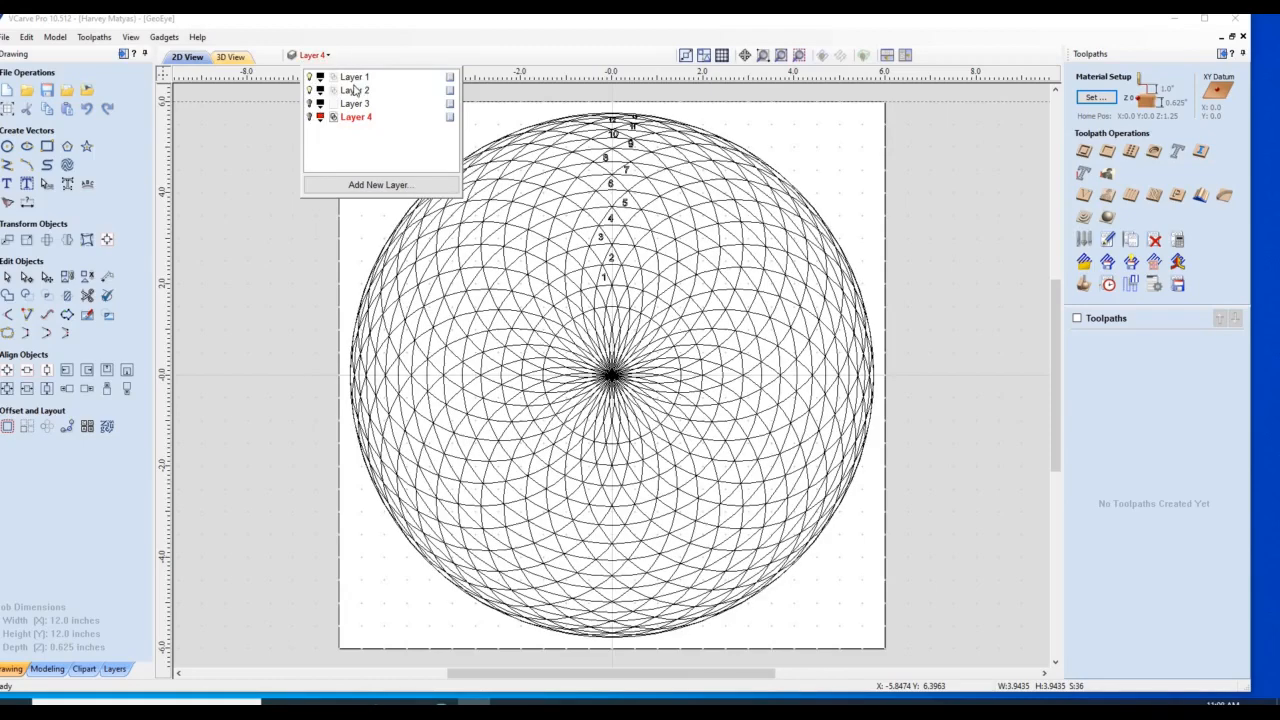
pyautogui.click(354, 79)
pyautogui.click(314, 232)
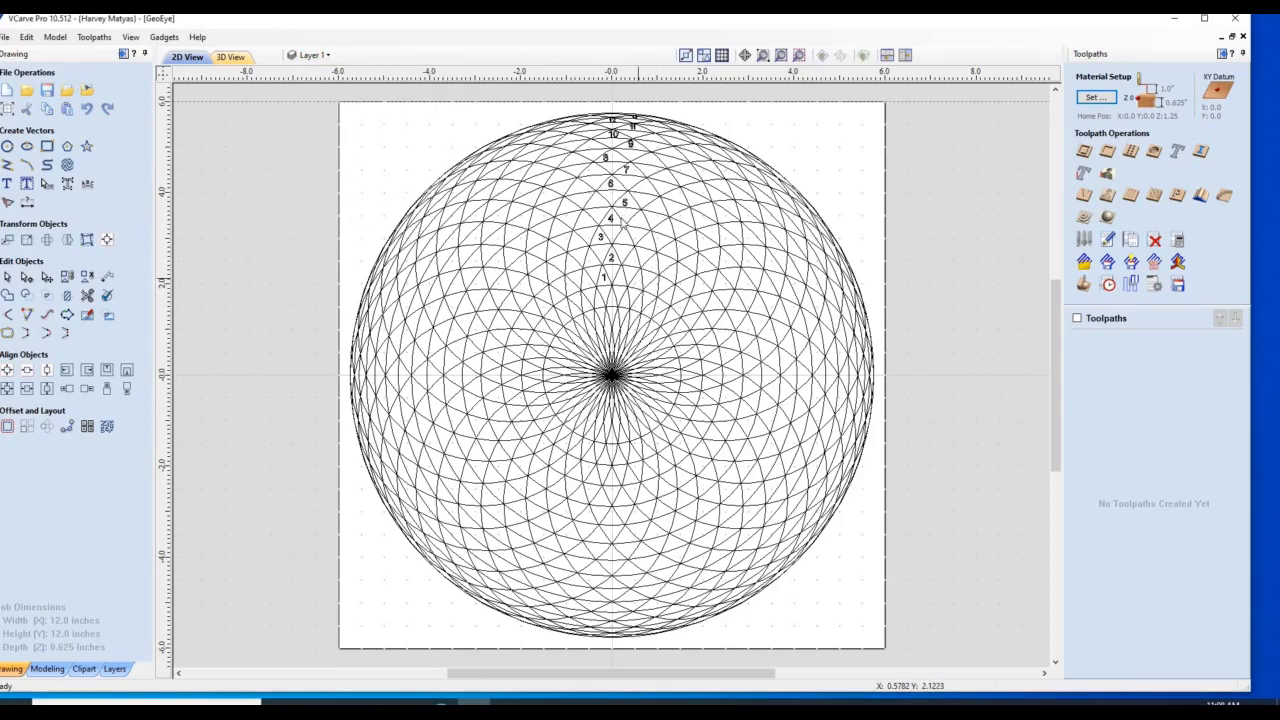
# Step: Copy the number 1 and the three circles bounding its triangle to Layer 3
pyautogui.click(601, 285)
pyautogui.keyDown('shift'); pyautogui.click(604, 284); pyautogui.keyUp('shift')
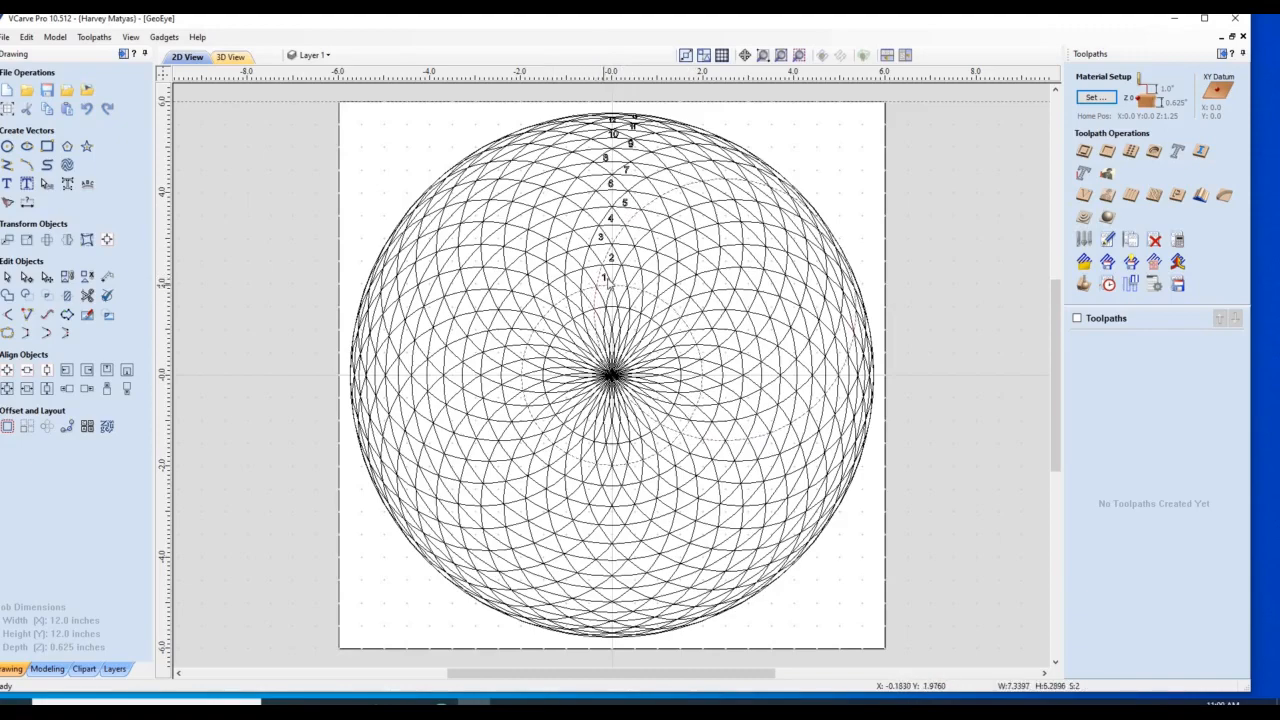
pyautogui.keyDown('shift'); pyautogui.click(610, 284); pyautogui.keyUp('shift')
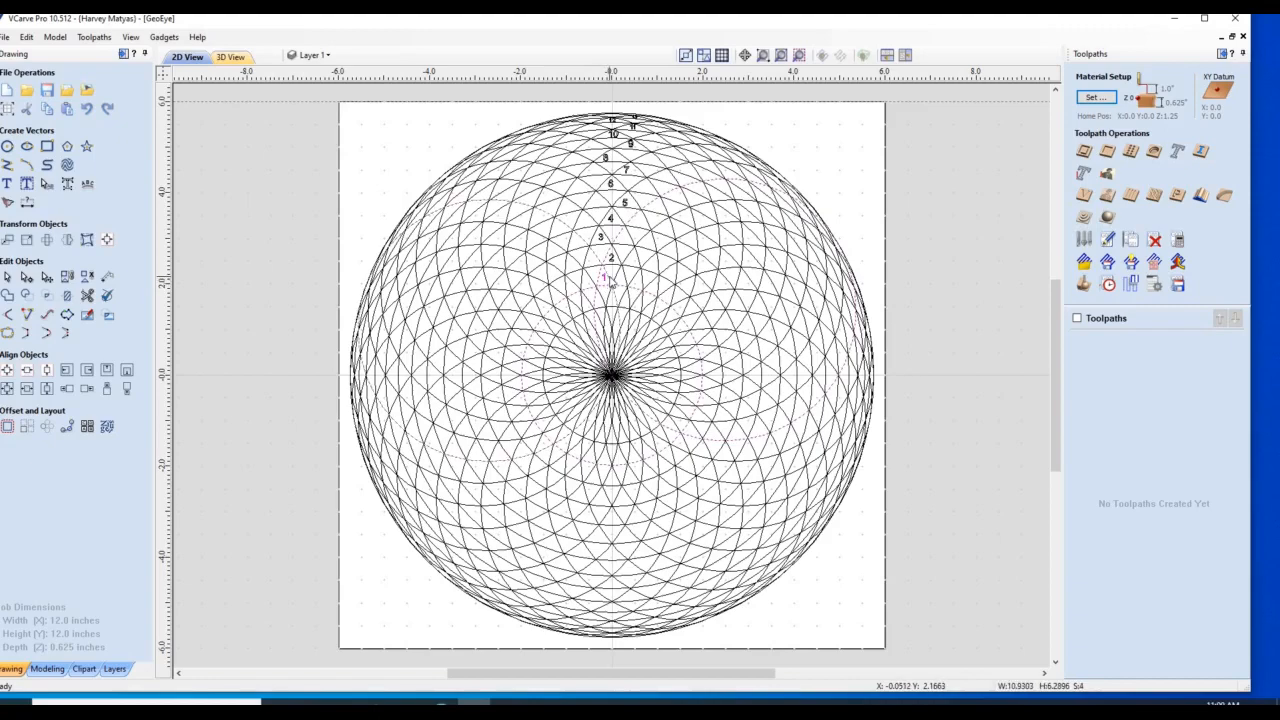
pyautogui.rightClick(611, 283)
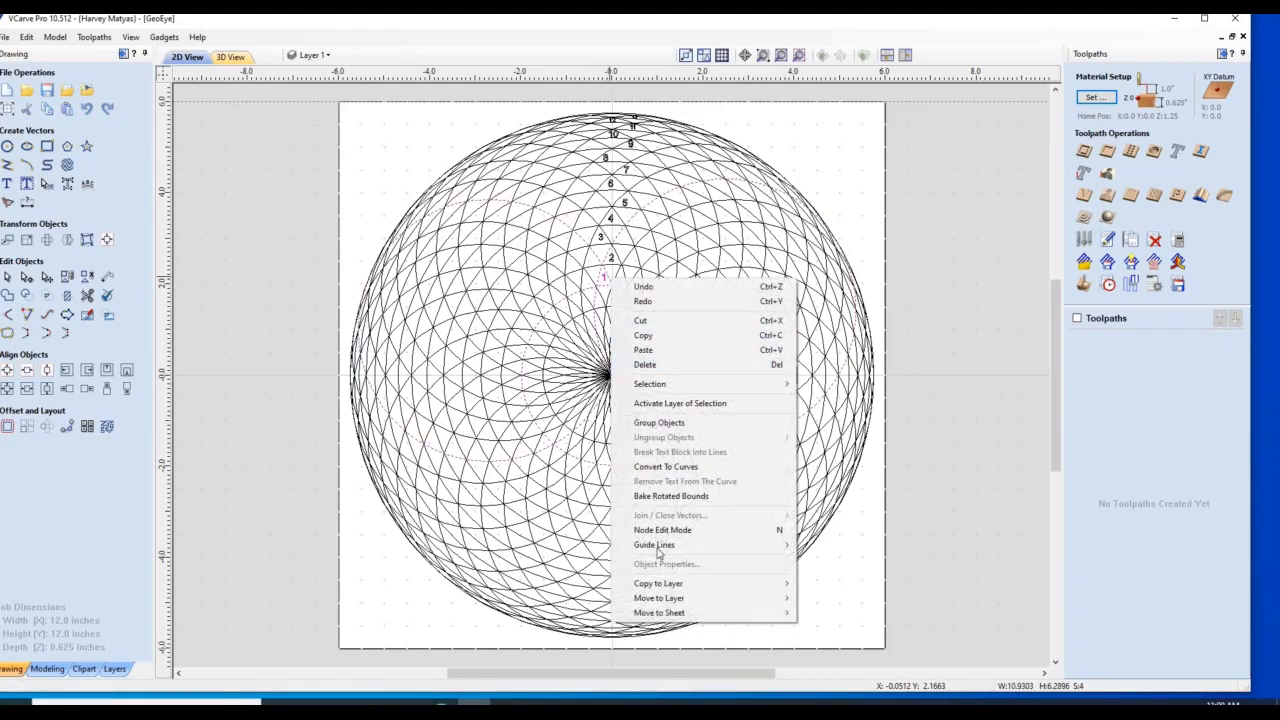
pyautogui.moveTo(716, 582)
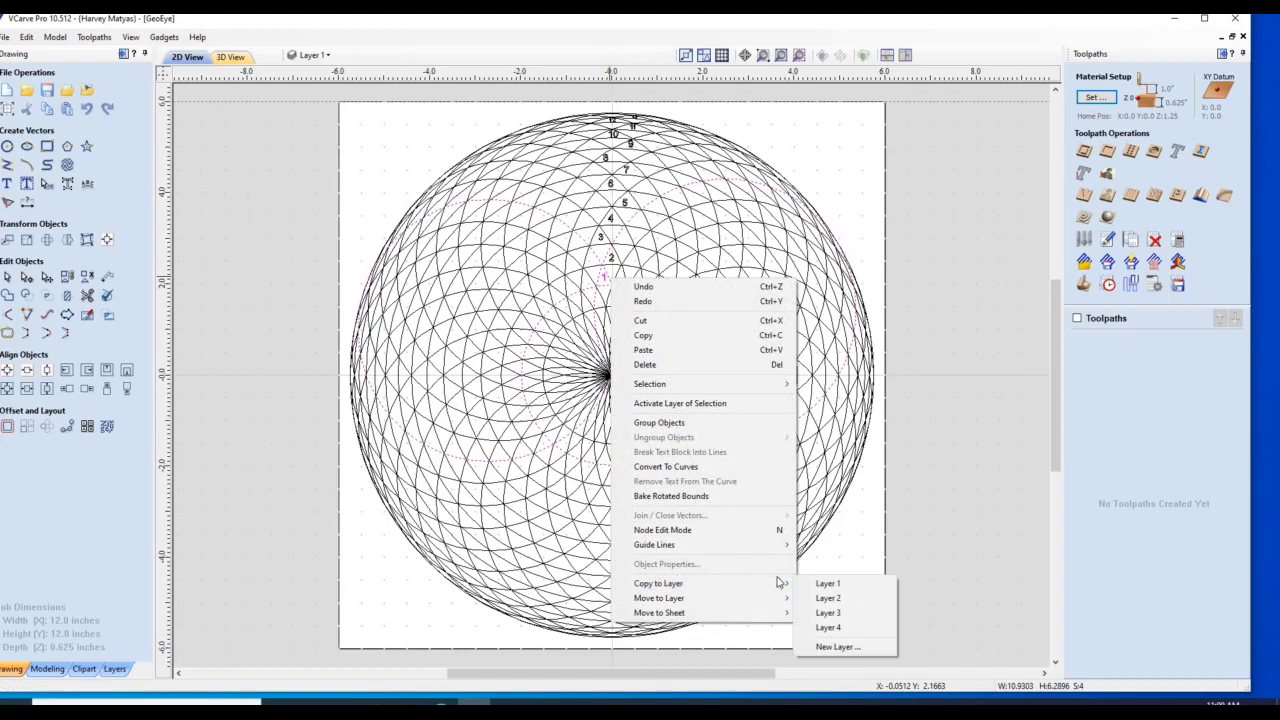
pyautogui.click(830, 612)
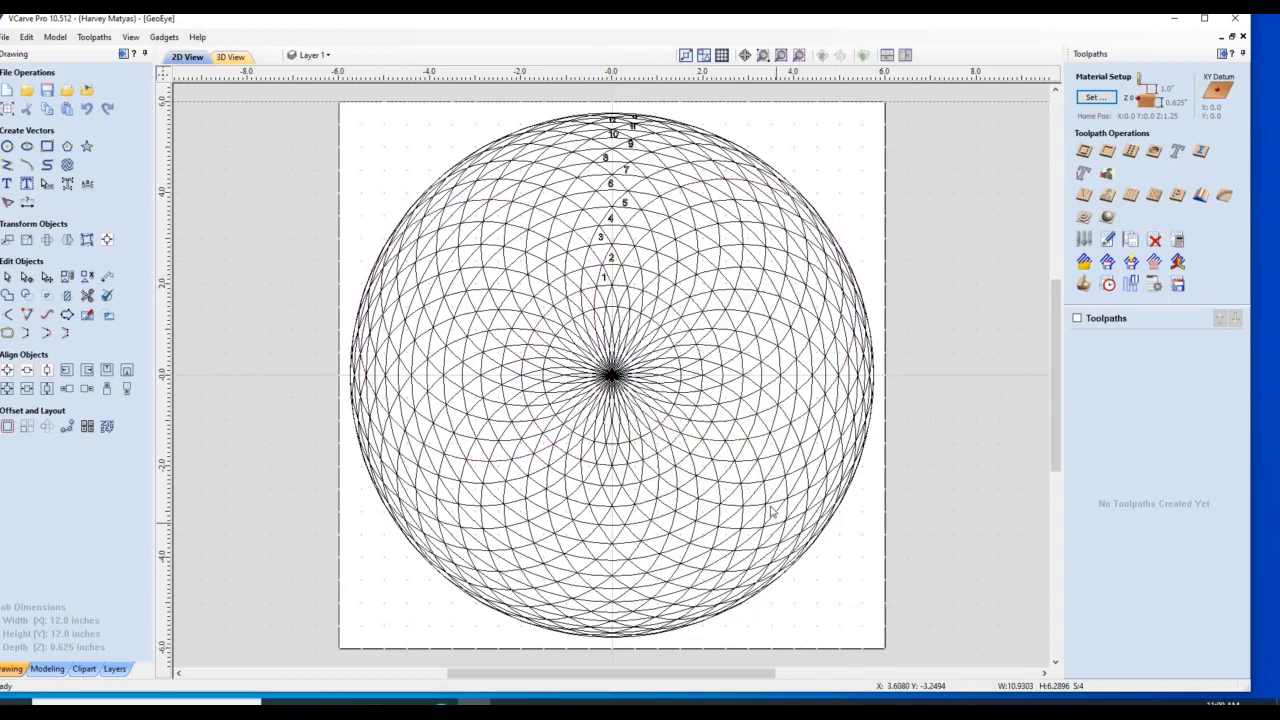
# Step: Make Layer 3 active, hide Layers 1 and 2, and deselect the copied circles
pyautogui.click(316, 56)
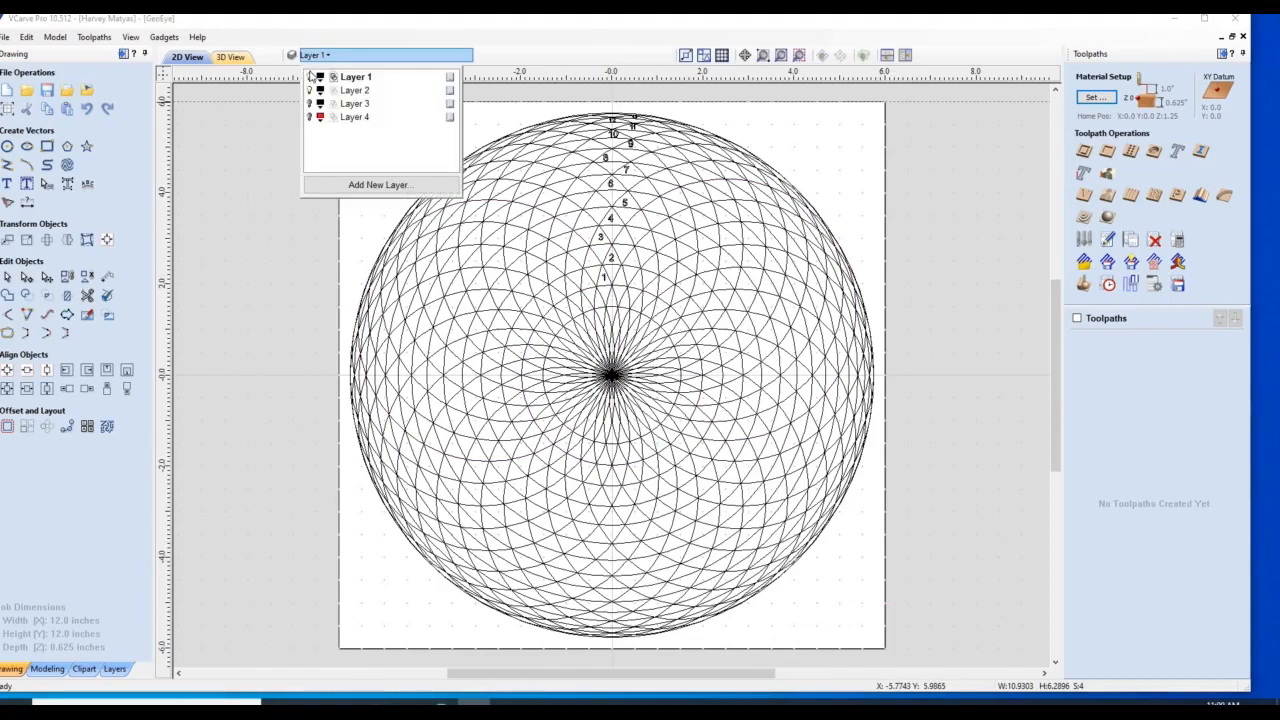
pyautogui.click(355, 104)
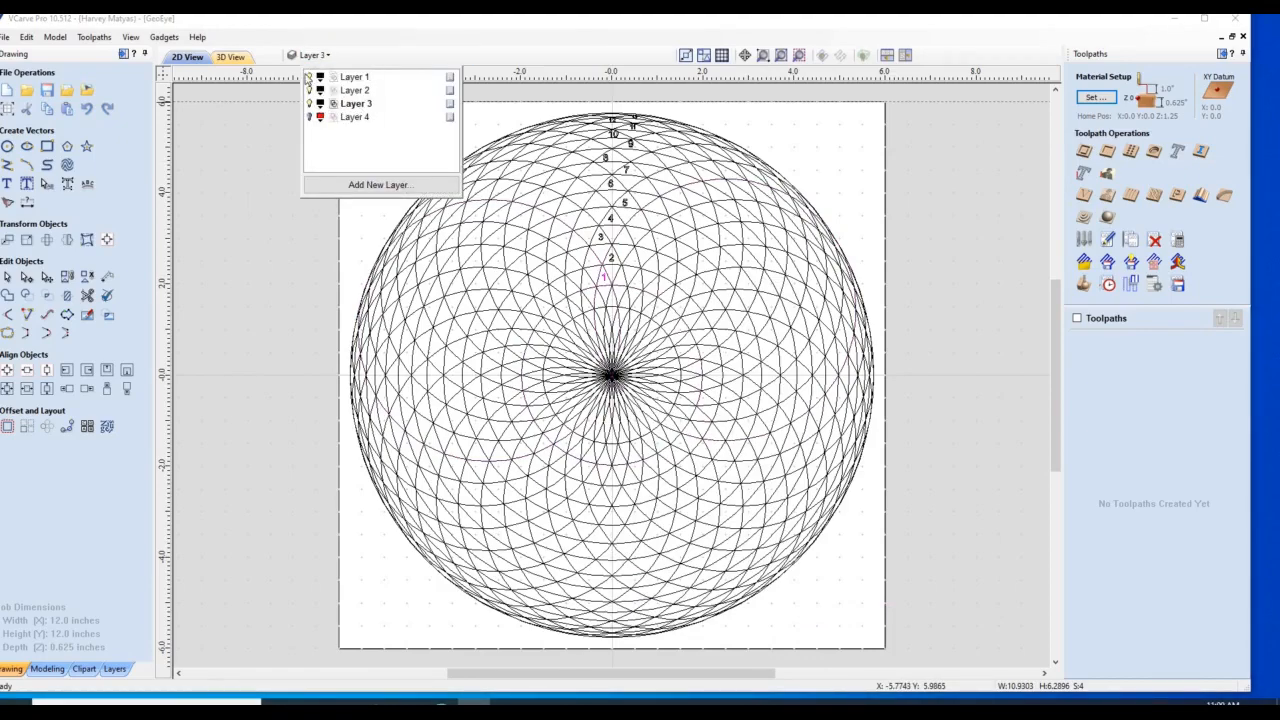
pyautogui.click(311, 90)
pyautogui.click(320, 96)
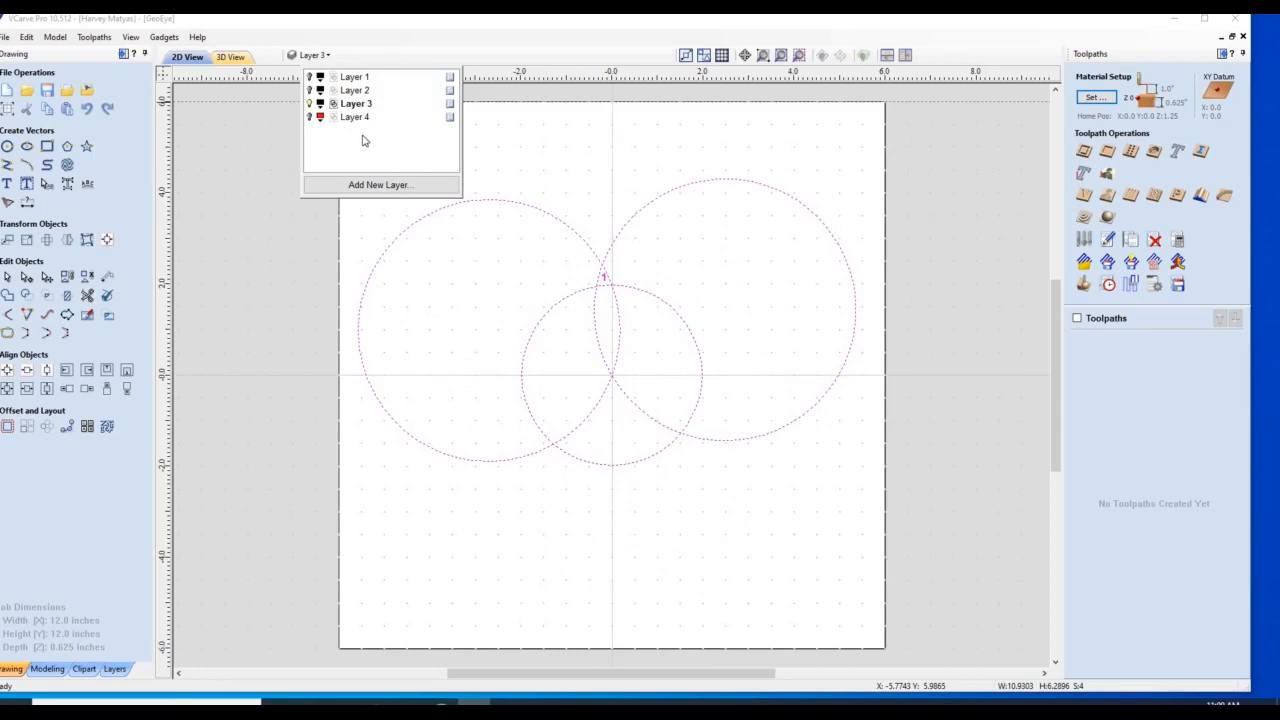
pyautogui.click(456, 466)
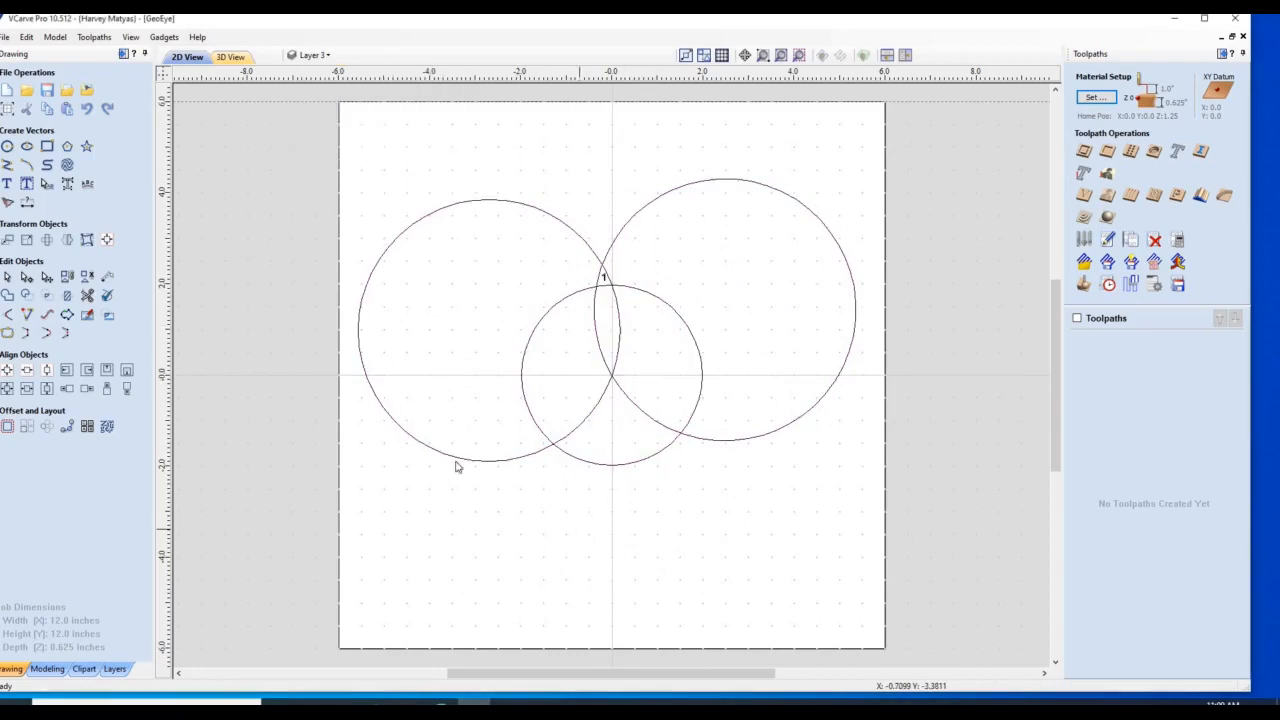
# Step: Trim the three circles down to the small triangle around the number 1 and delete the number
pyautogui.click(87, 295)
pyautogui.moveTo(578, 198); pyautogui.dragTo(499, 330)
pyautogui.moveTo(493, 407); pyautogui.dragTo(718, 358)
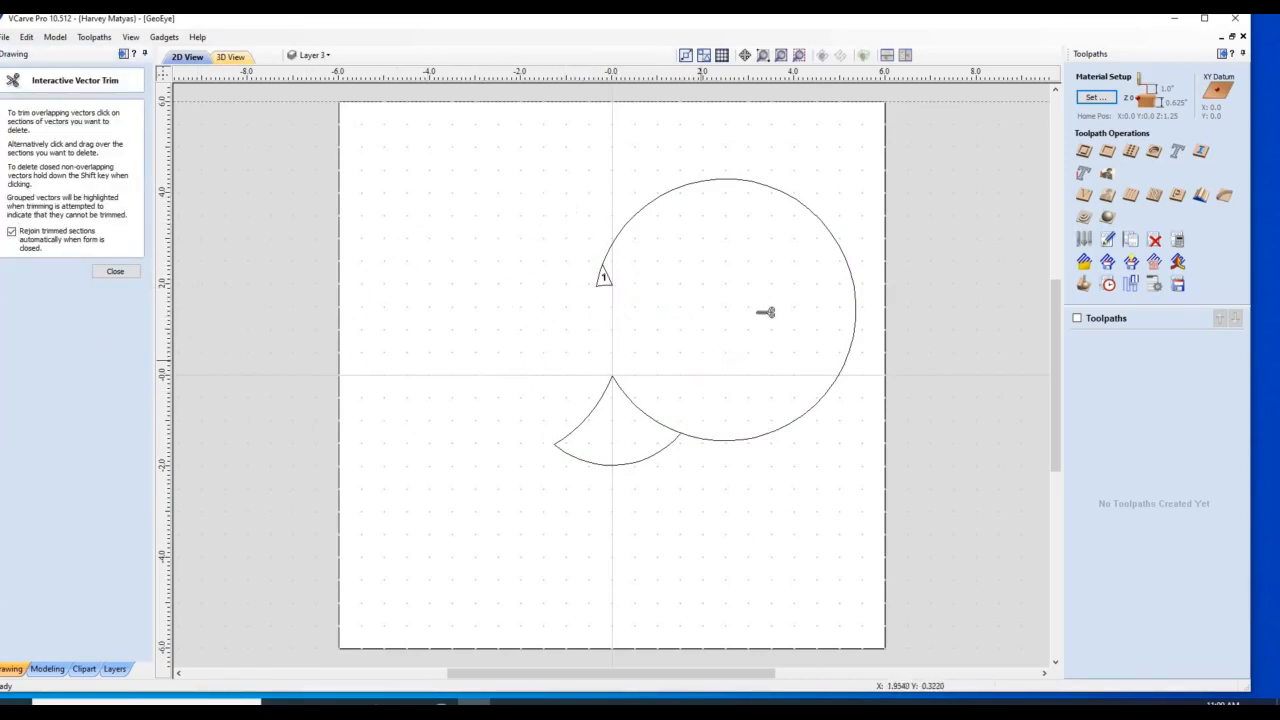
pyautogui.click(762, 187)
pyautogui.moveTo(686, 421); pyautogui.dragTo(574, 424)
pyautogui.moveTo(674, 467); pyautogui.dragTo(277, 357)
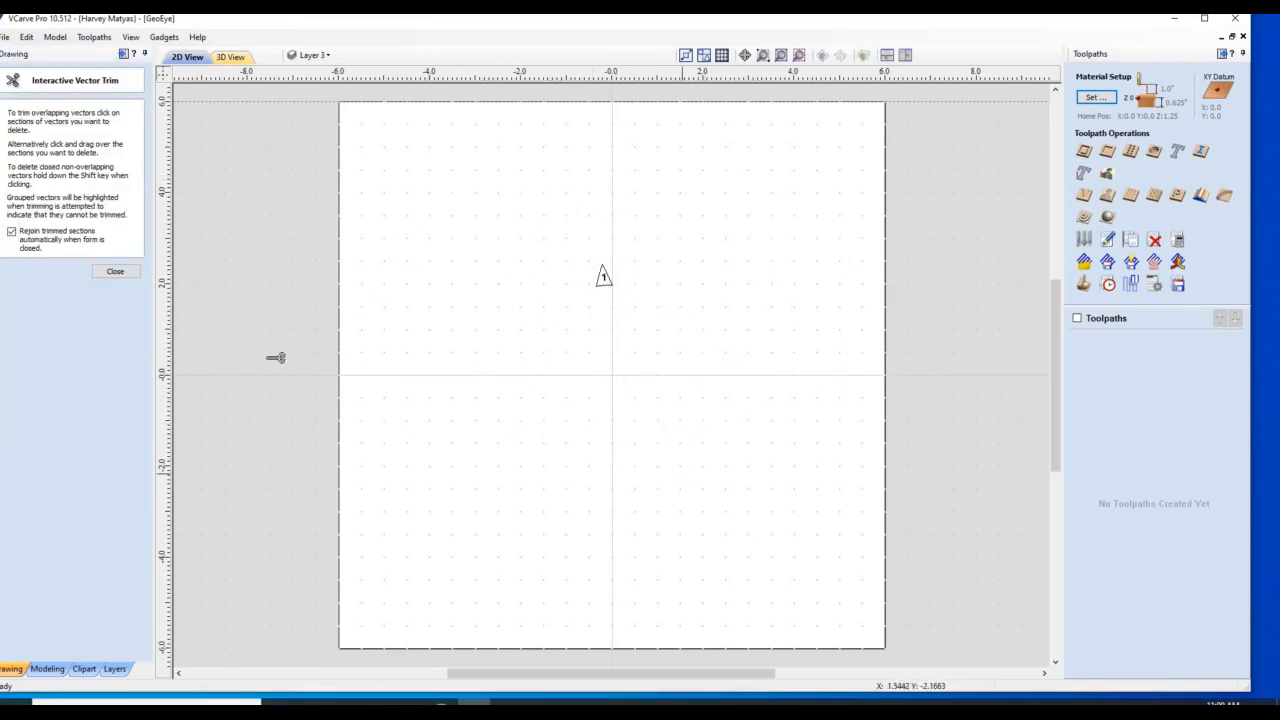
pyautogui.click(115, 271)
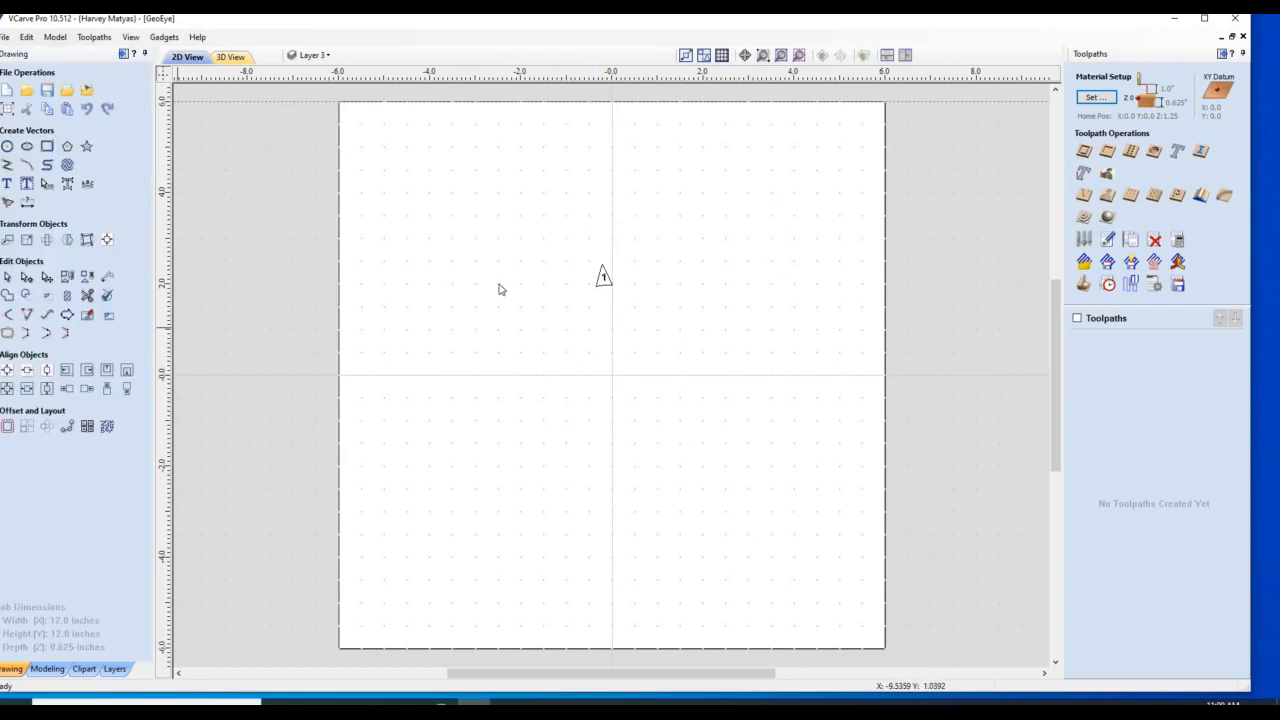
pyautogui.click(603, 278)
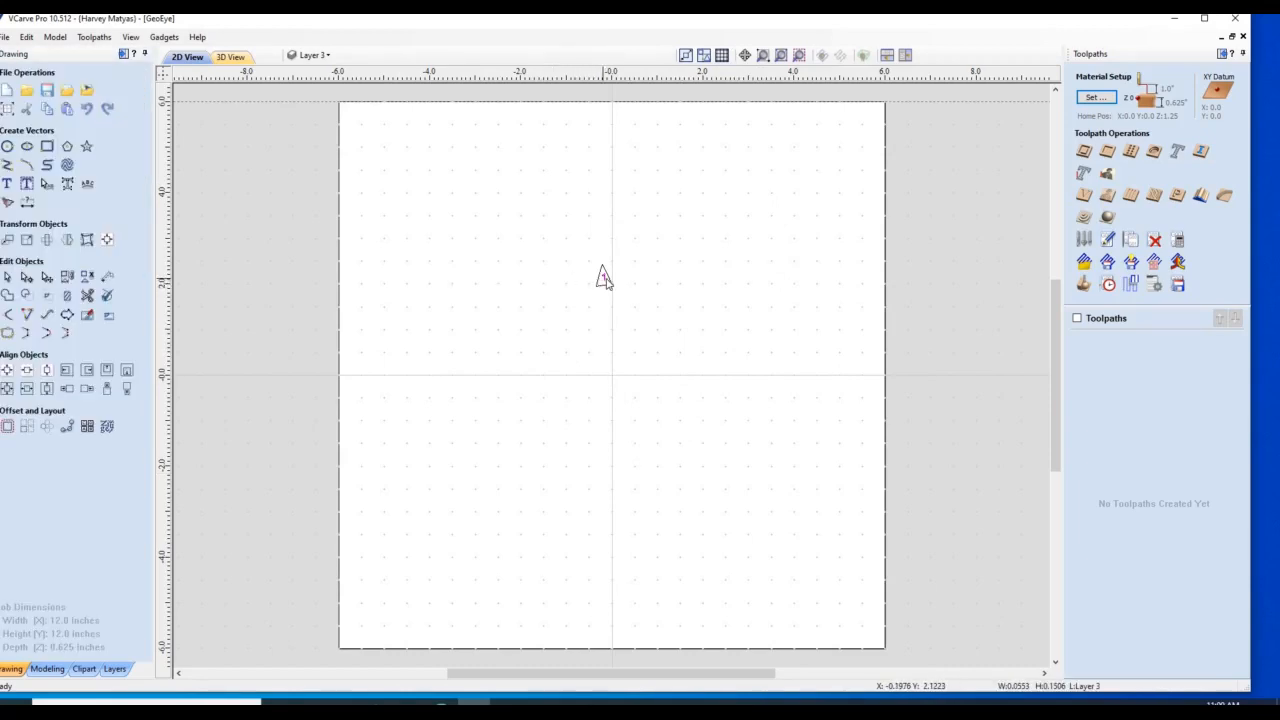
pyautogui.press('Delete')
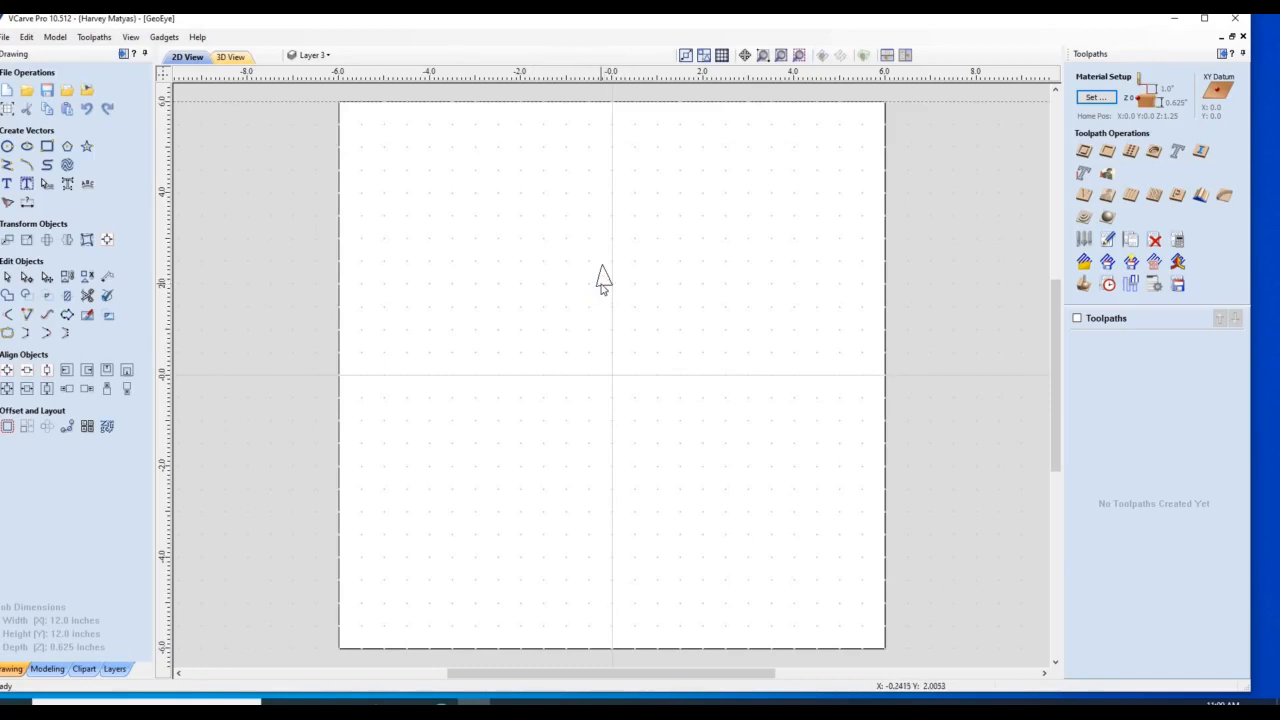
# Step: Circularly copy the trimmed triangle as 36 rotated items over a total angle of 360 degrees around the rotation centre 0,0
pyautogui.click(603, 285)
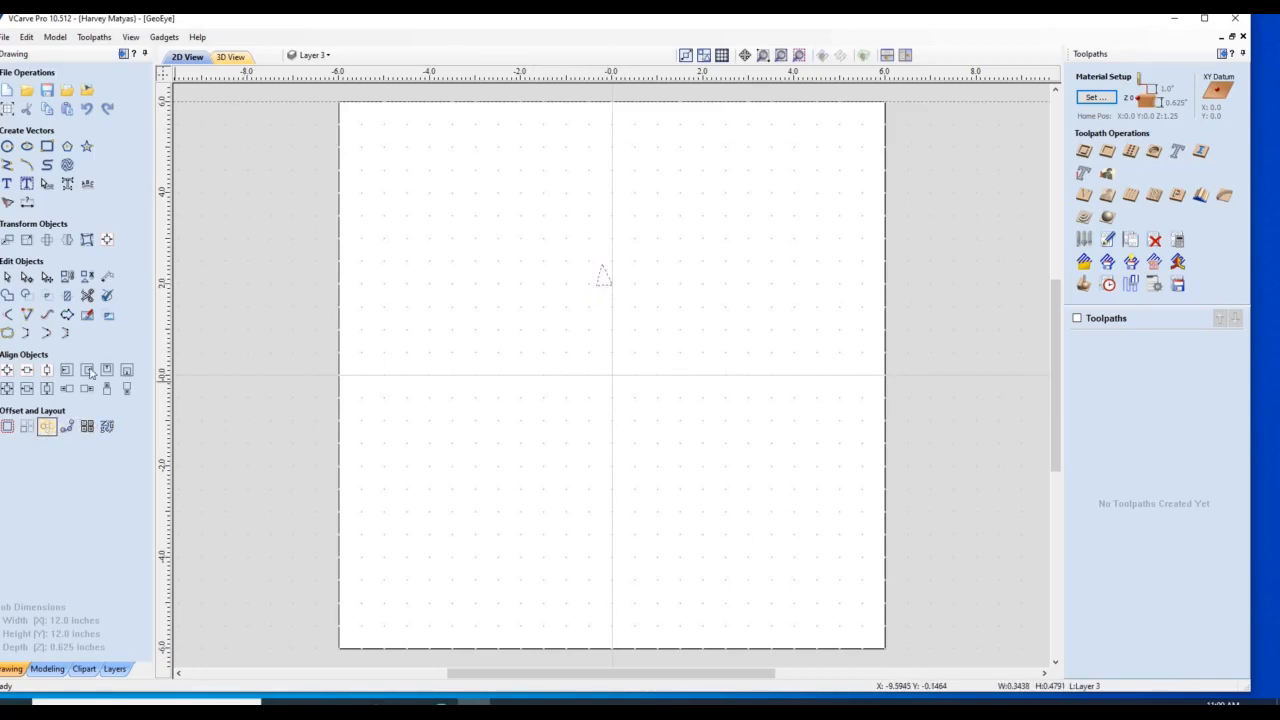
pyautogui.click(47, 426)
pyautogui.doubleClick(120, 168)
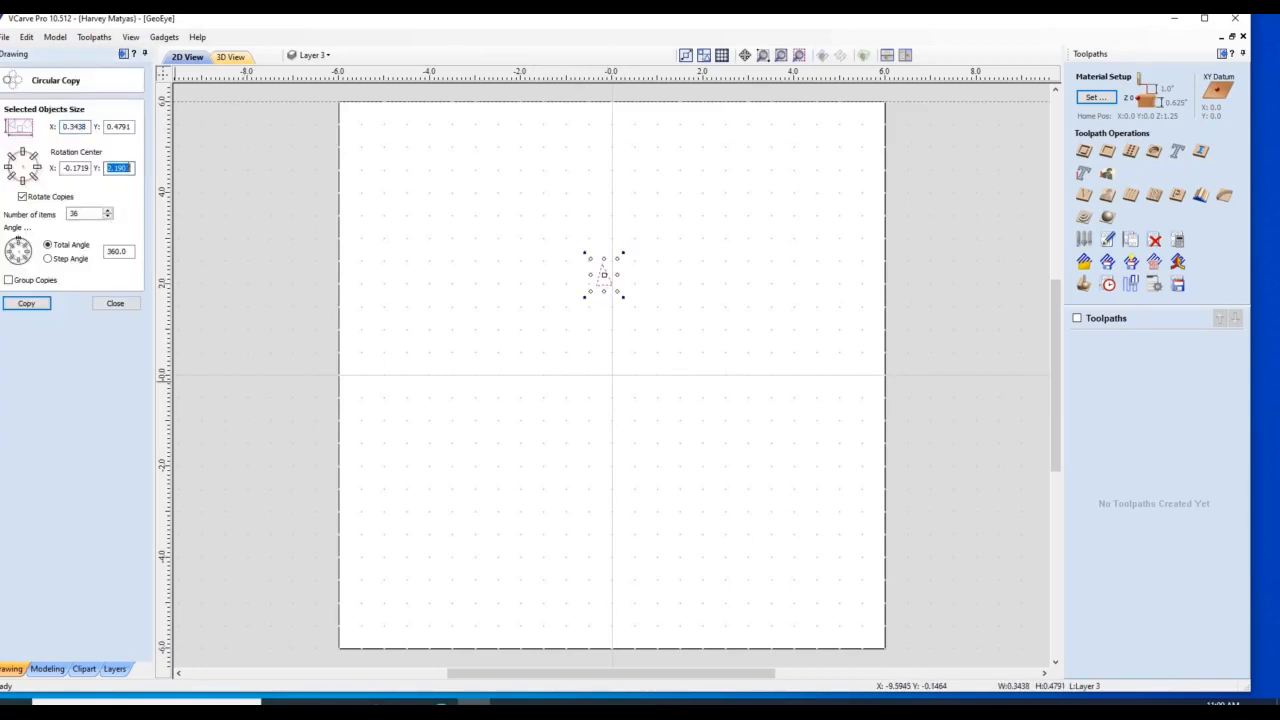
pyautogui.write('0')
pyautogui.doubleClick(76, 168)
pyautogui.write('0')
pyautogui.click(26, 304)
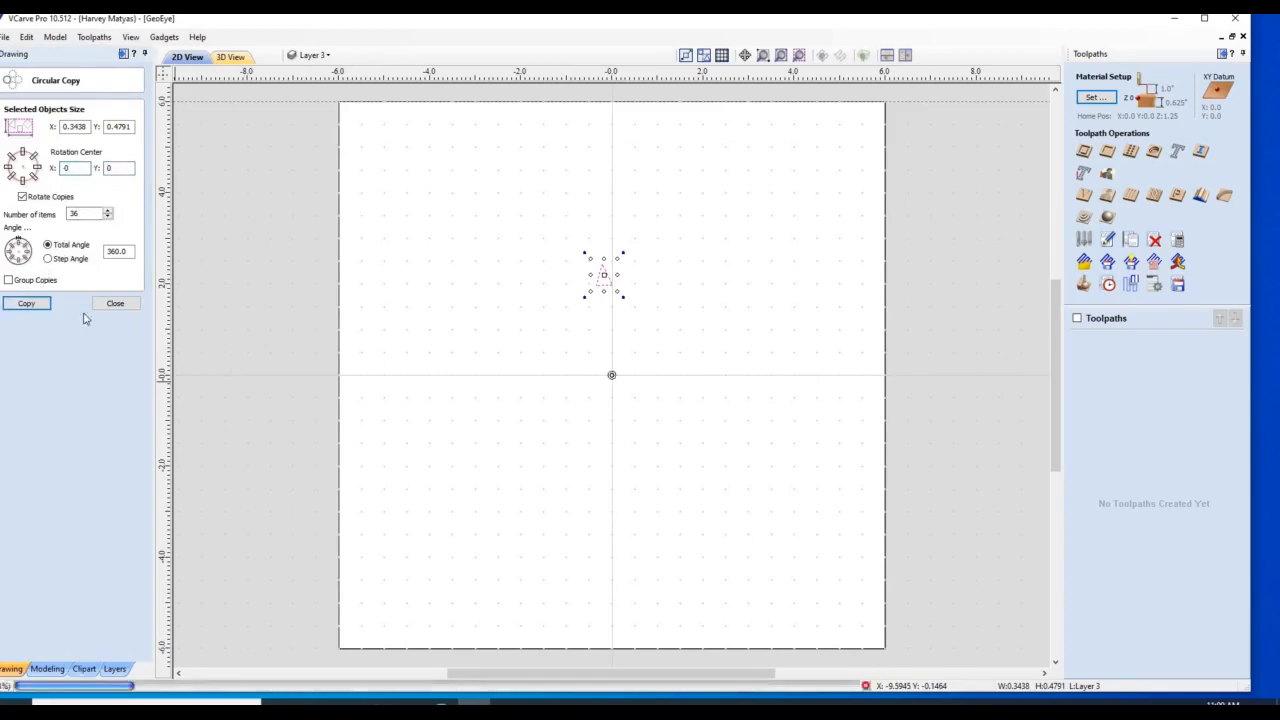
pyautogui.click(116, 304)
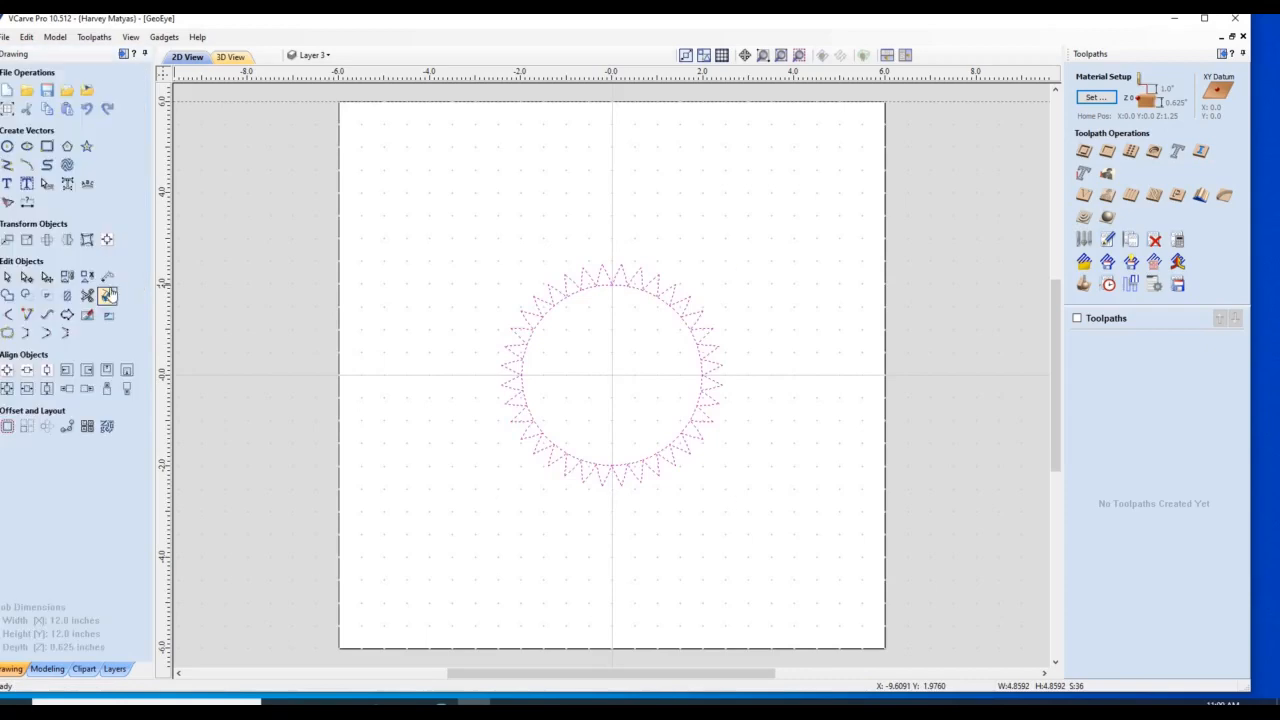
# Step: Check the new ring of triangles on Layer 3 for overlaps and intersections with the Vector Validator
pyautogui.click(98, 298)
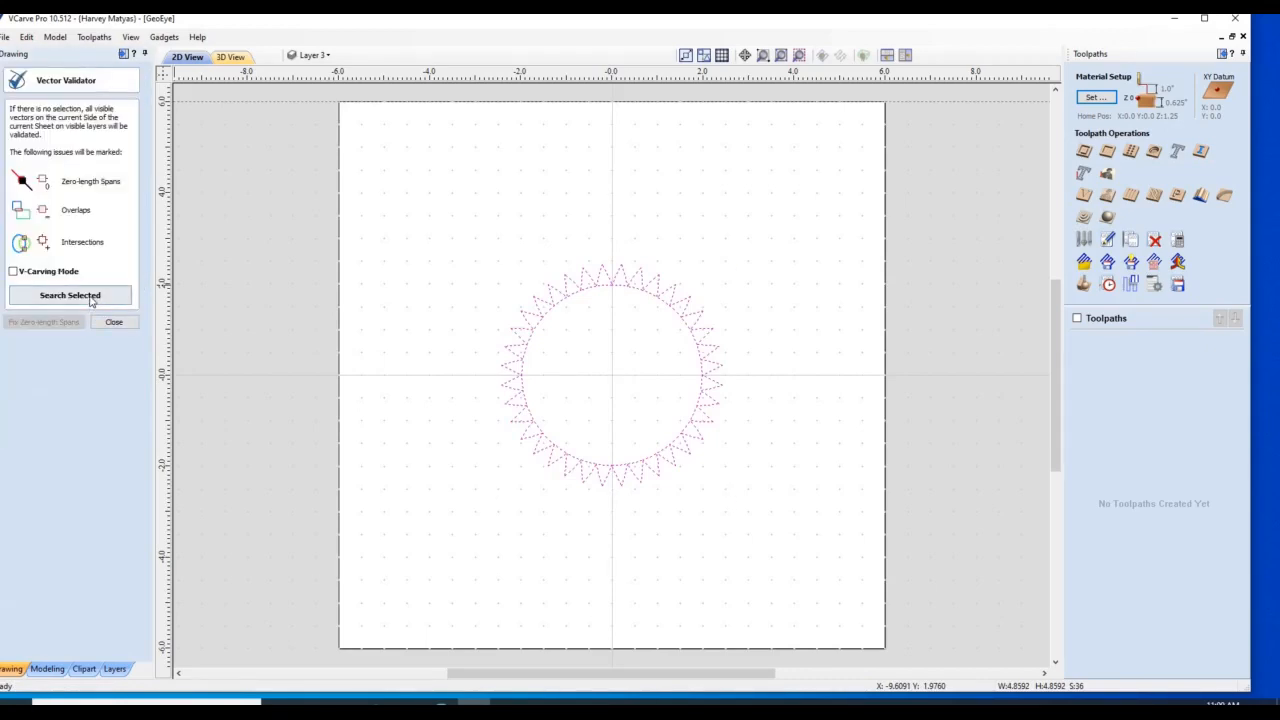
pyautogui.click(91, 302)
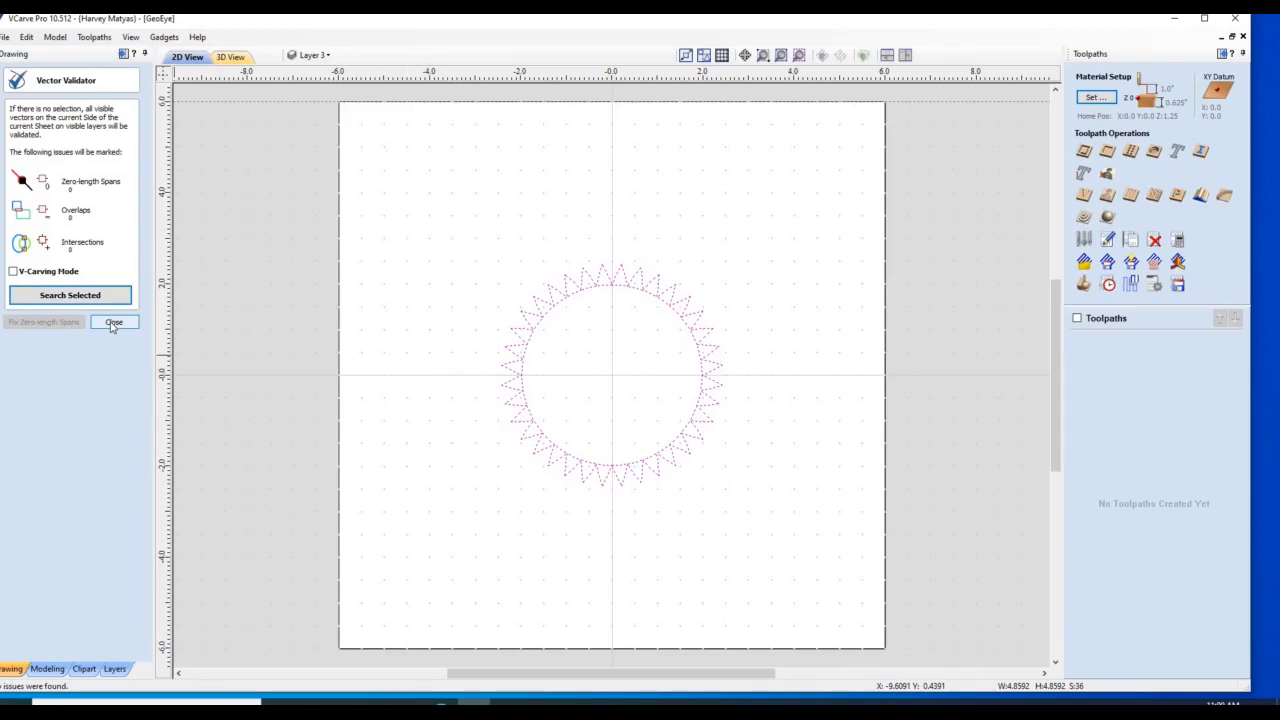
pyautogui.click(113, 323)
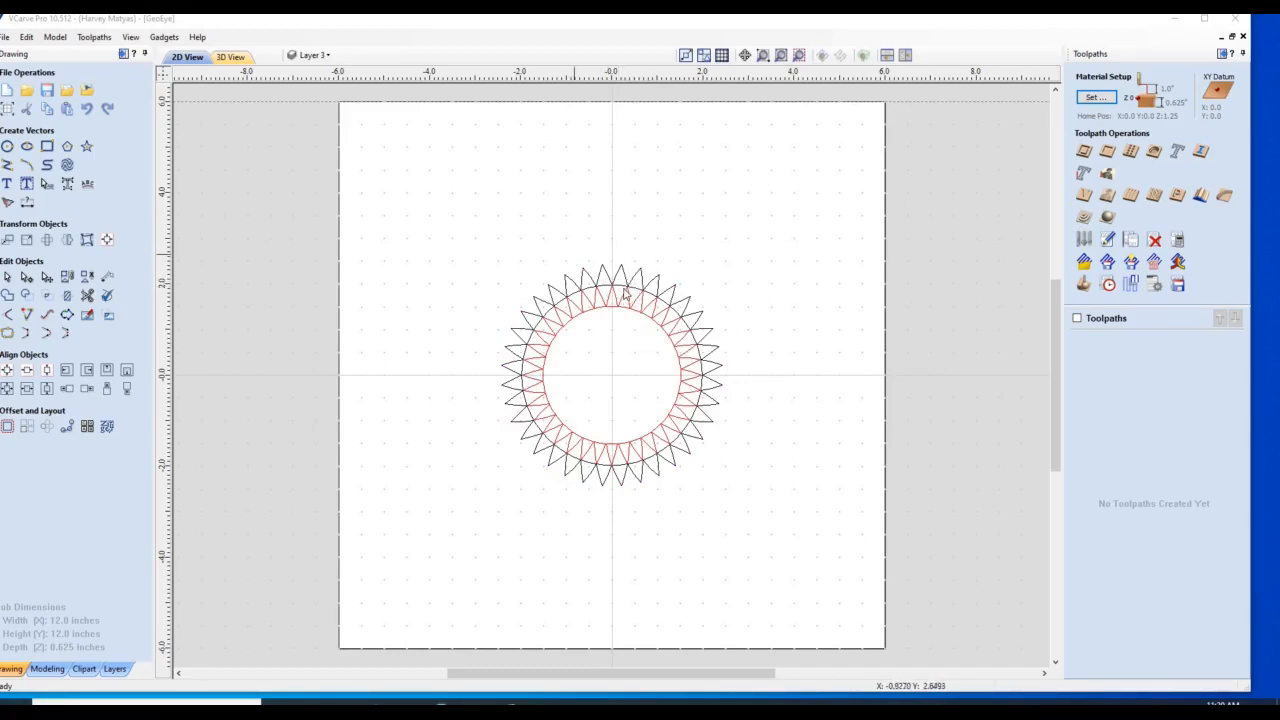
# Step: Hide Layer 4, select the whole ring of triangles on Layer 3 and move it to Layer 4
pyautogui.click(313, 56)
pyautogui.click(309, 118)
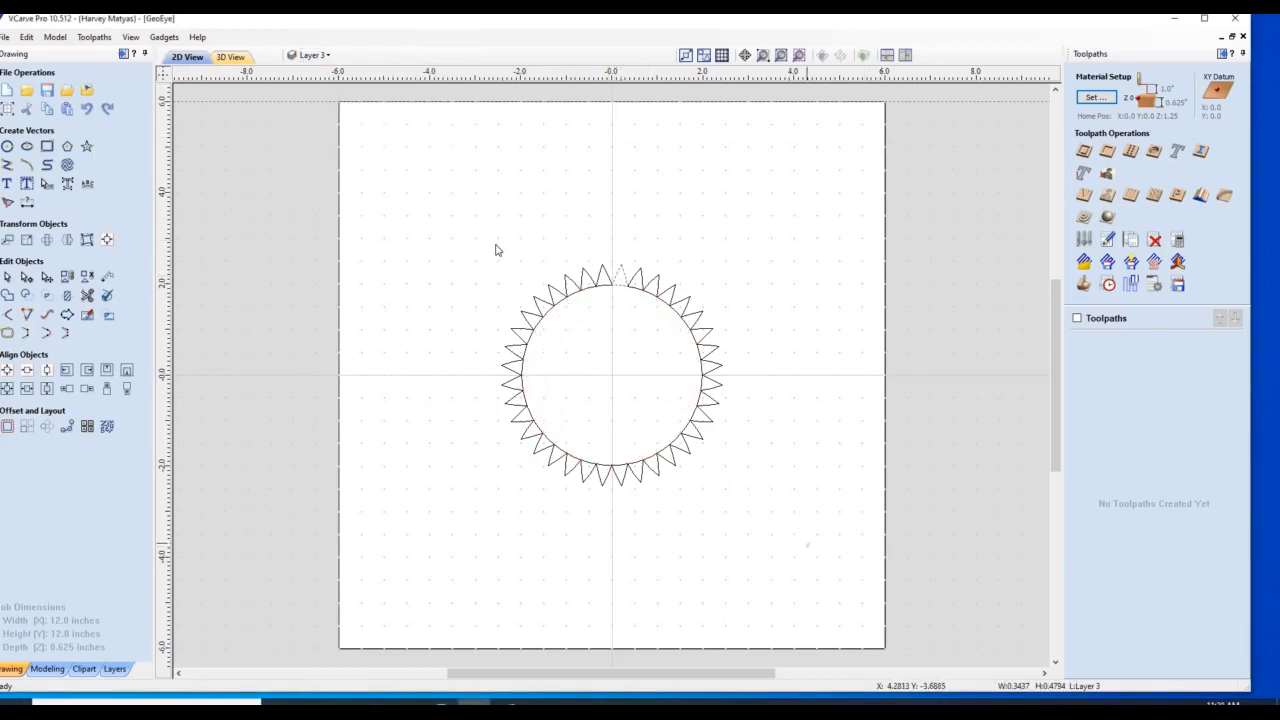
pyautogui.moveTo(488, 234); pyautogui.dragTo(809, 547)
pyautogui.rightClick(565, 303)
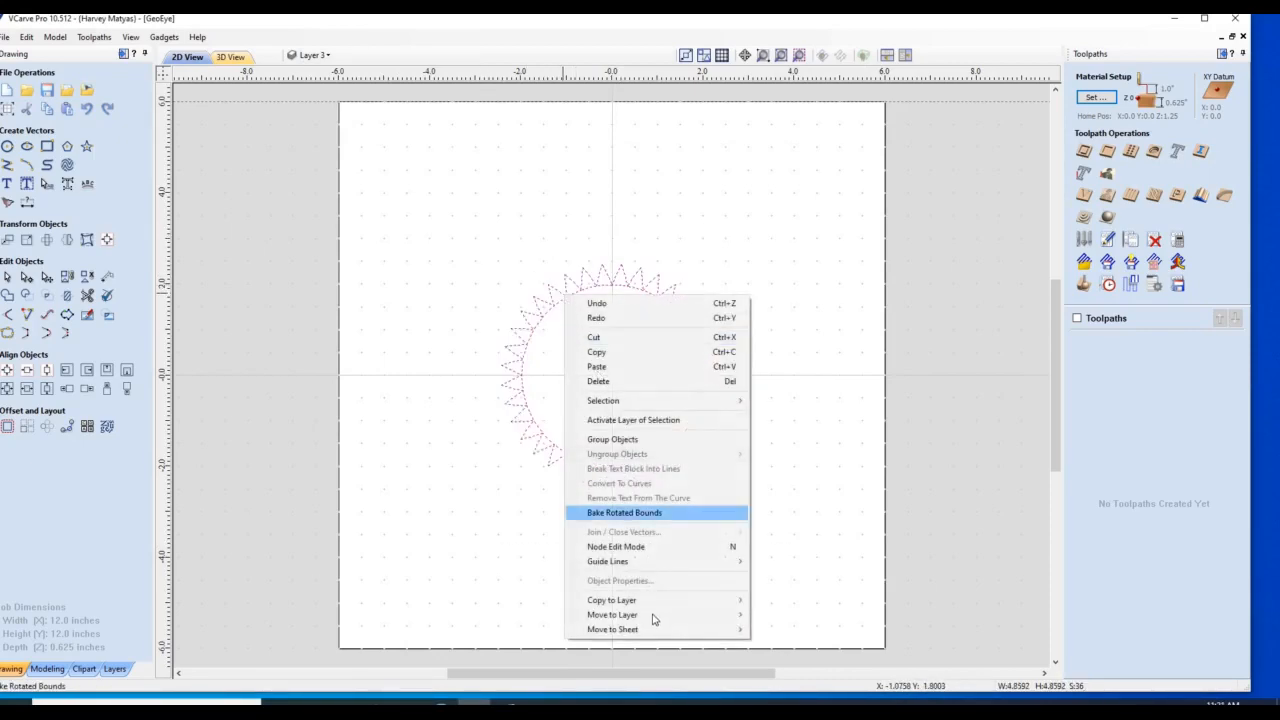
pyautogui.moveTo(700, 614)
pyautogui.click(780, 659)
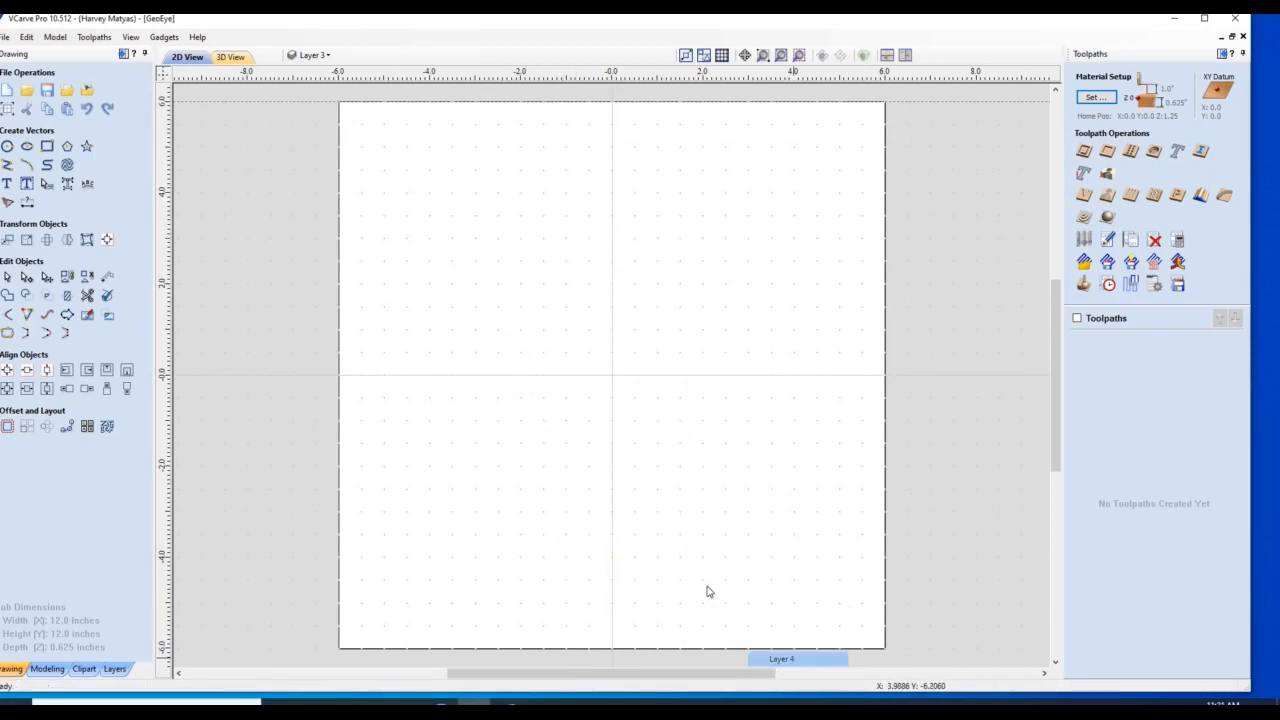
# Step: Make Layer 4 visible again together with the numbered circle pattern and save the project
pyautogui.click(312, 55)
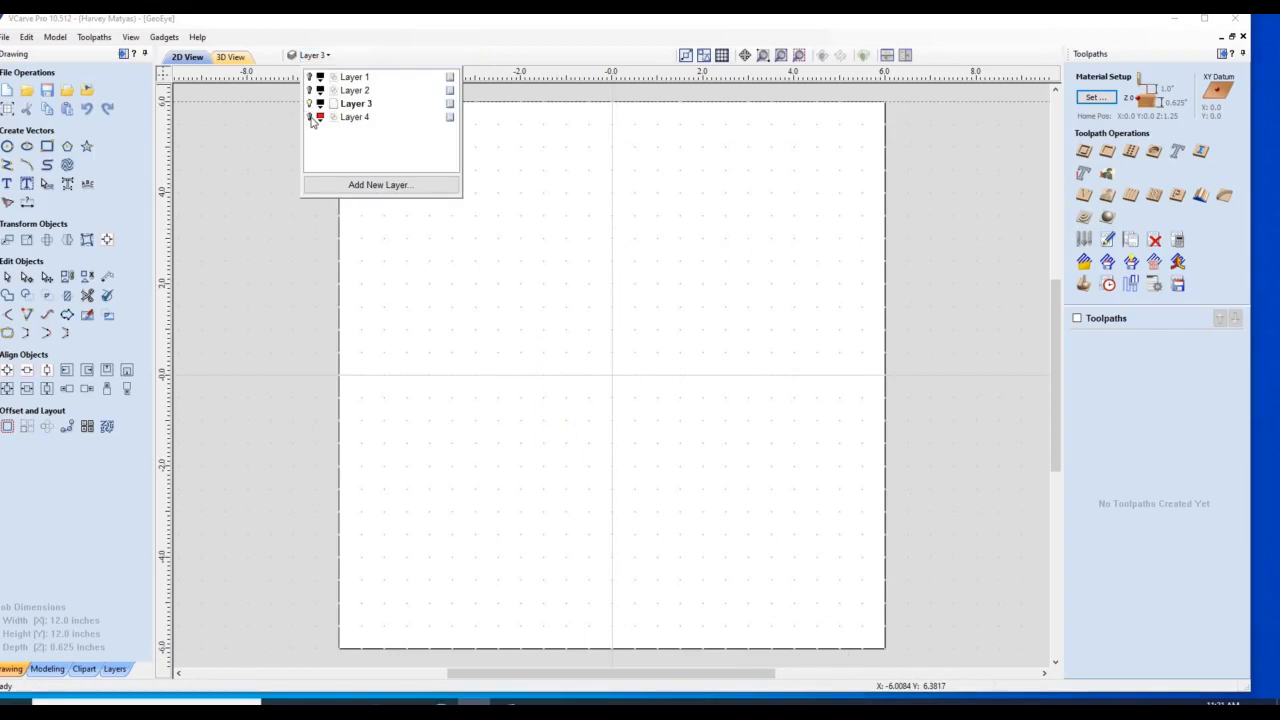
pyautogui.click(310, 117)
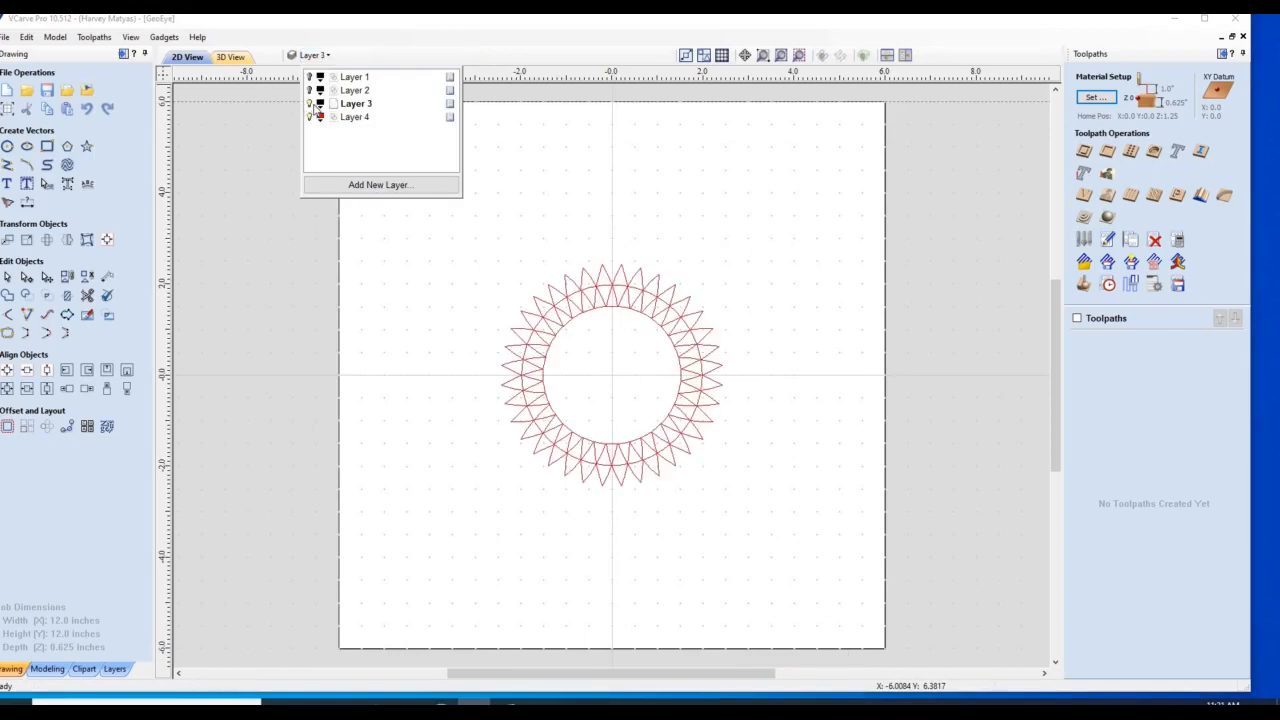
pyautogui.click(371, 234)
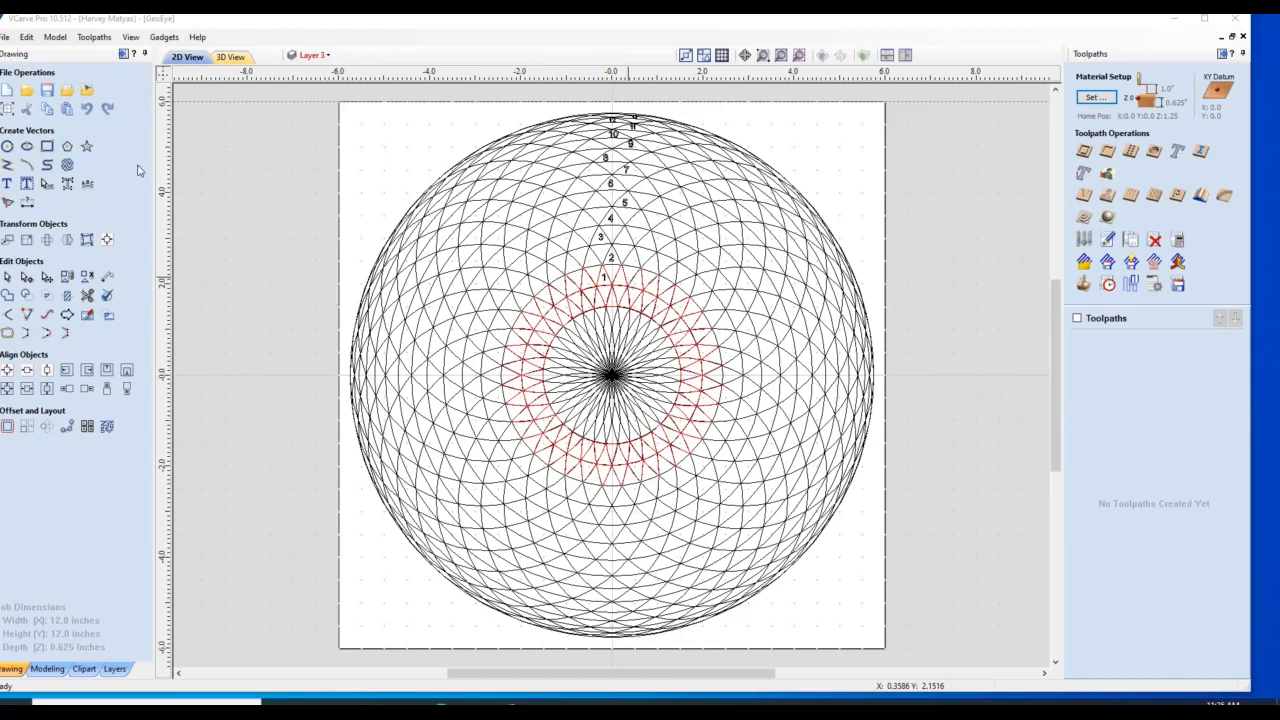
pyautogui.click(47, 92)
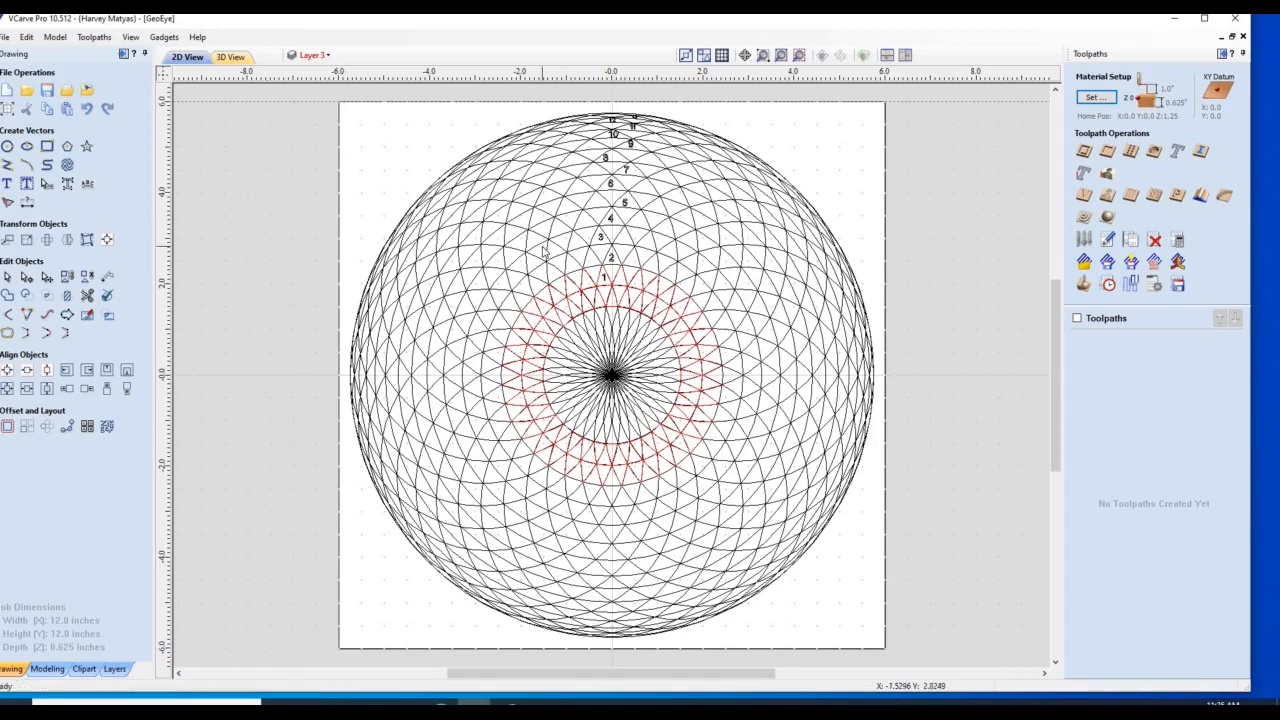
# Step: Select the number 2 and the three circles that form the triangle around it, and copy them to Layer 3
pyautogui.click(610, 258)
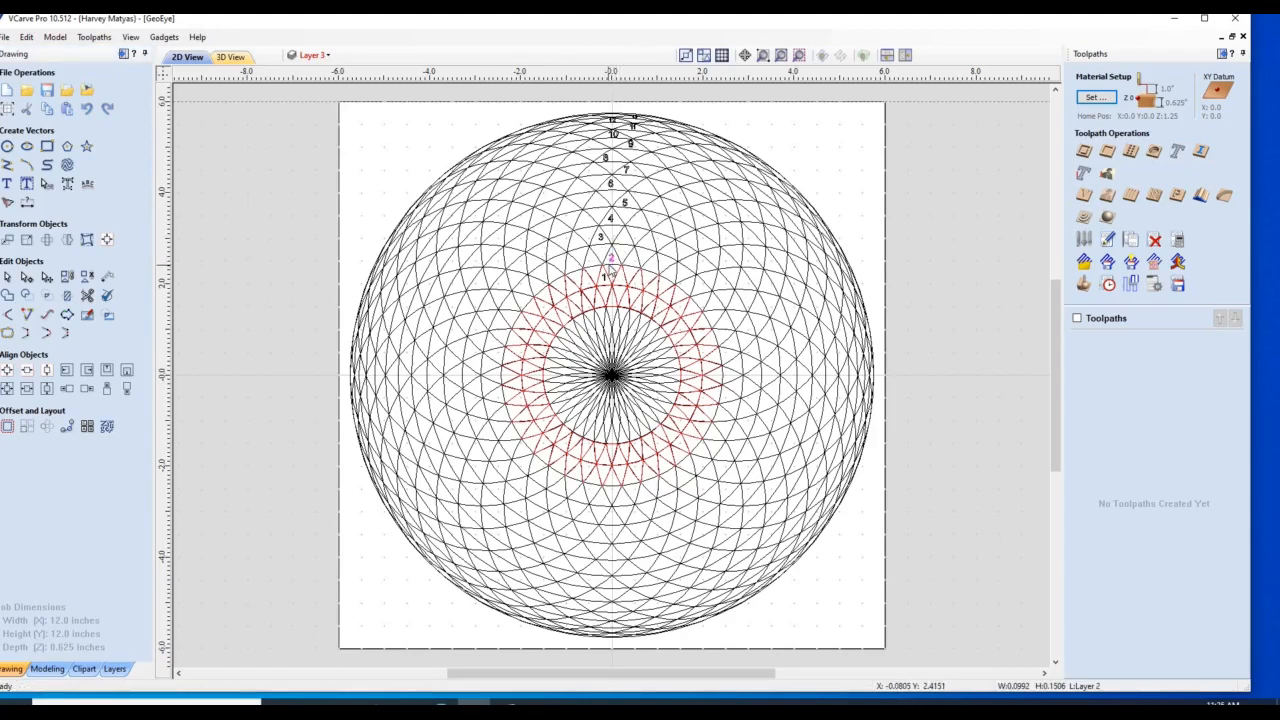
pyautogui.keyDown('shift'); pyautogui.click(613, 266); pyautogui.keyUp('shift')
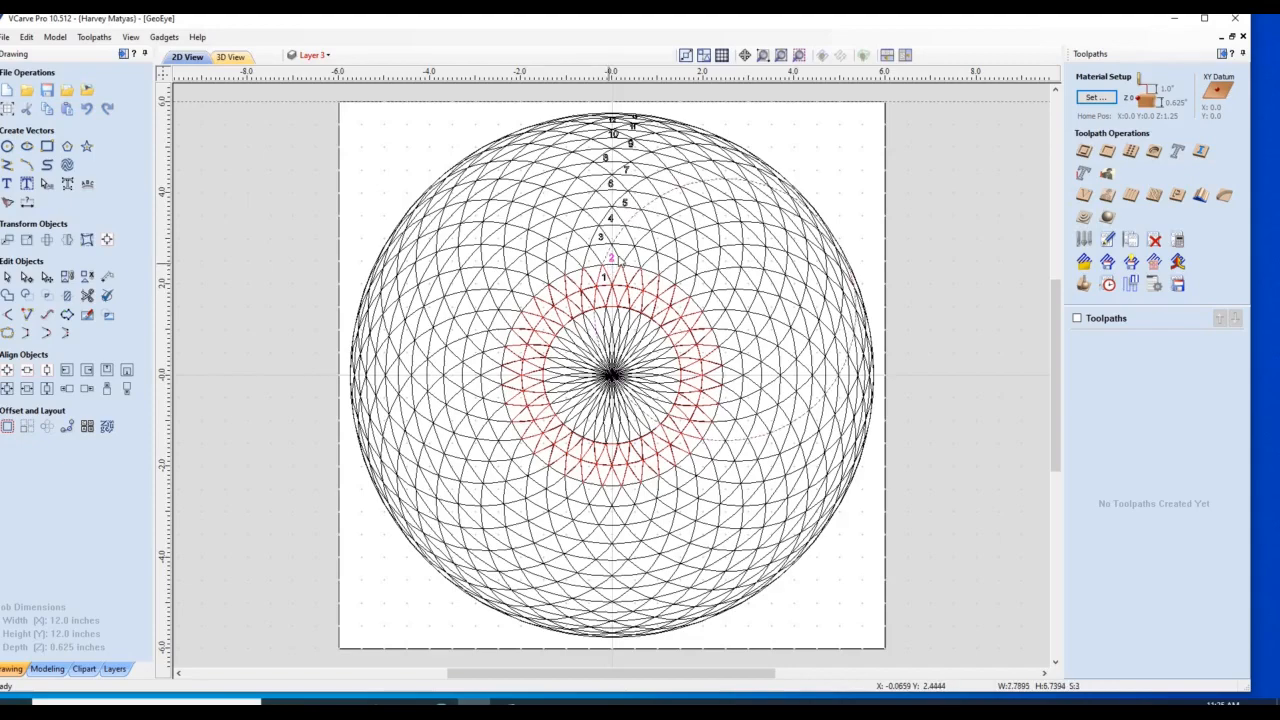
pyautogui.keyDown('shift'); pyautogui.click(617, 262); pyautogui.keyUp('shift')
pyautogui.keyDown('shift'); pyautogui.click(617, 262); pyautogui.keyUp('shift')
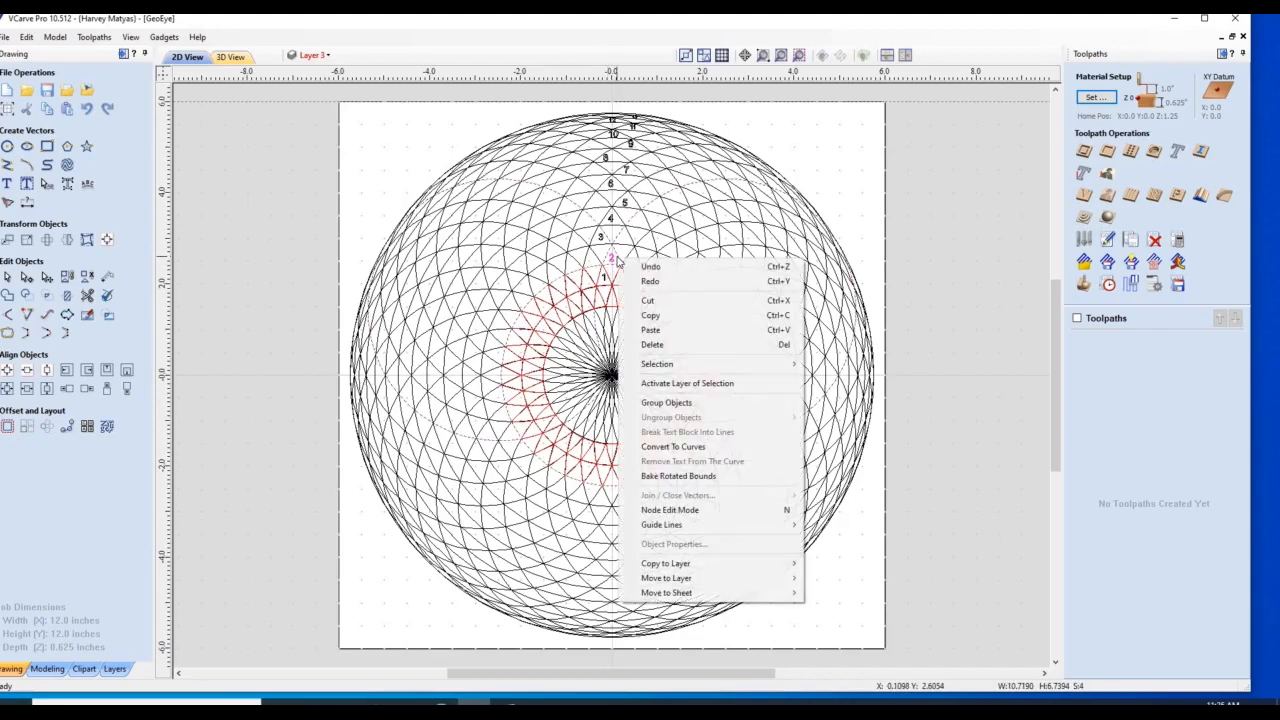
pyautogui.rightClick(617, 259)
pyautogui.moveTo(704, 566)
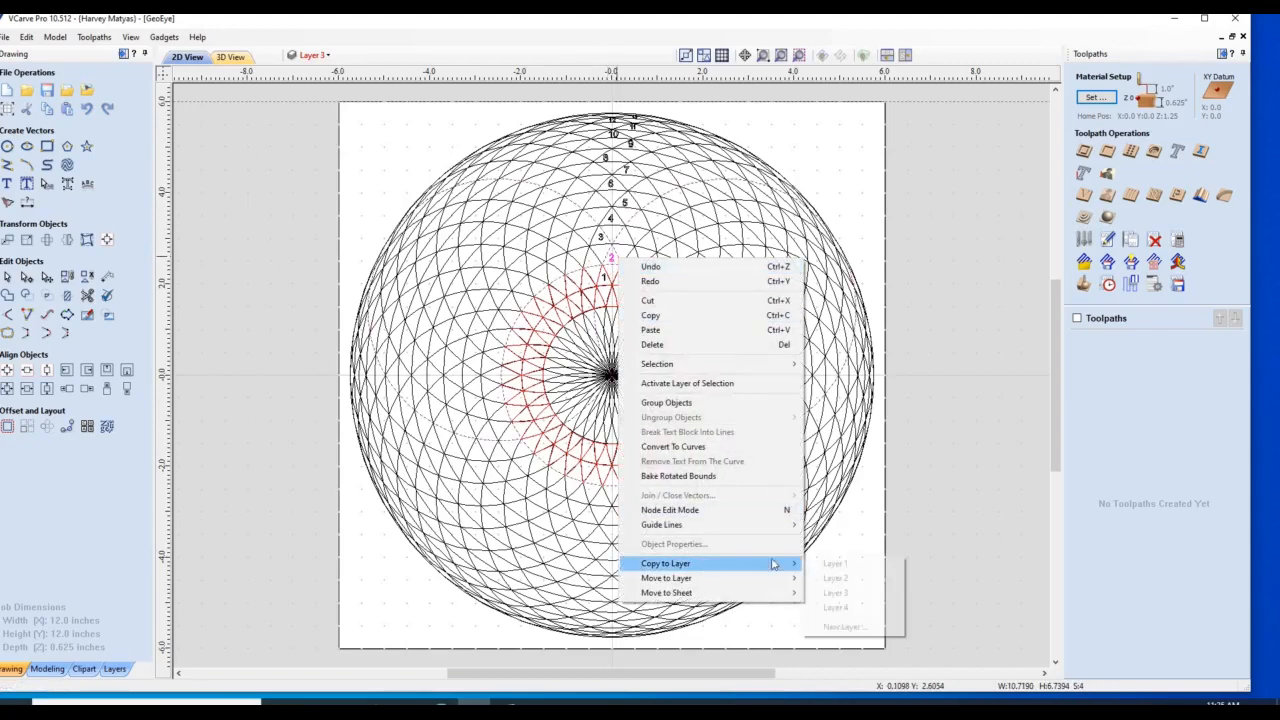
pyautogui.click(858, 593)
# Step: Make Layer 3 the active visible layer, hide Layers 1, 2 and 4, and clear the selection
pyautogui.click(313, 55)
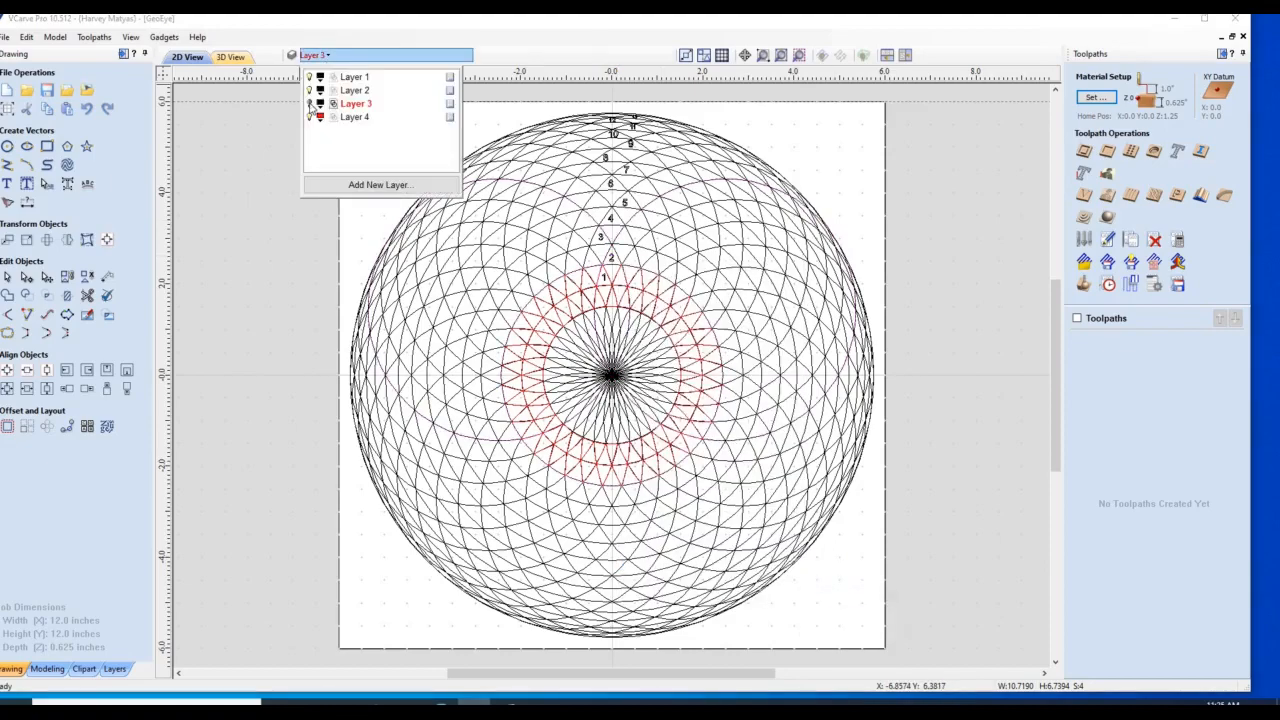
pyautogui.doubleClick(343, 103)
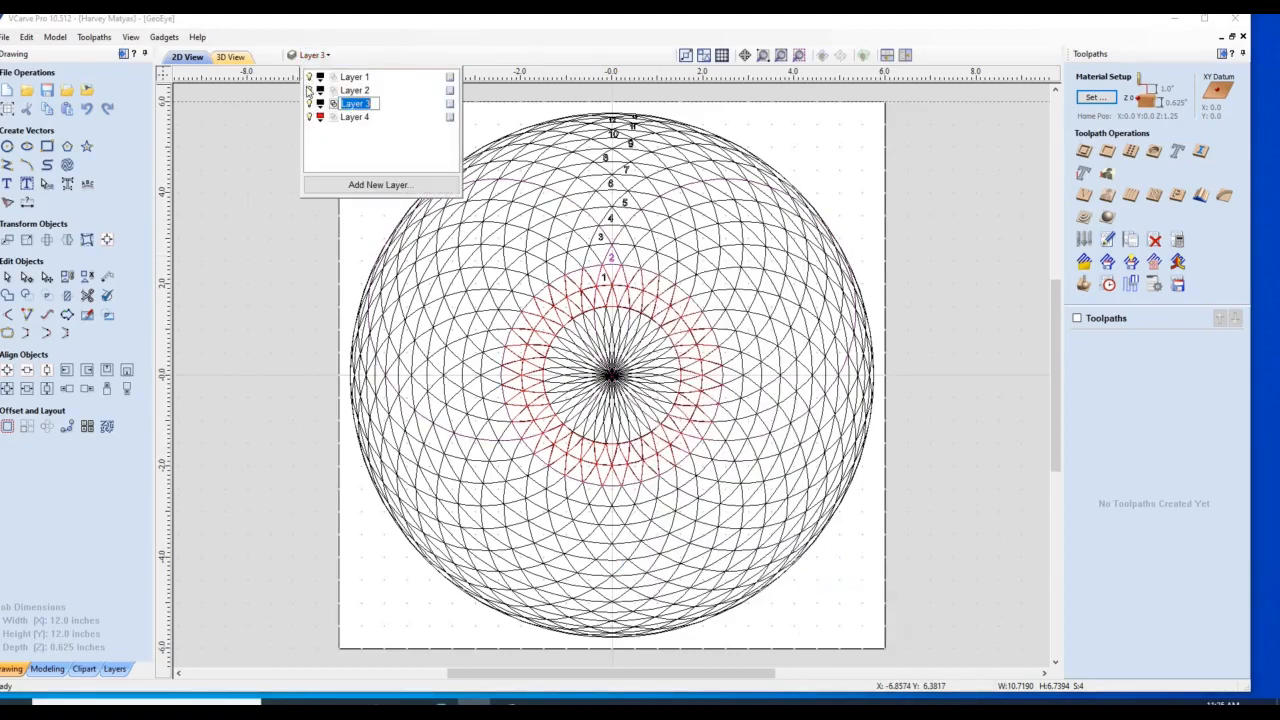
pyautogui.click(309, 77)
pyautogui.click(309, 90)
pyautogui.click(309, 117)
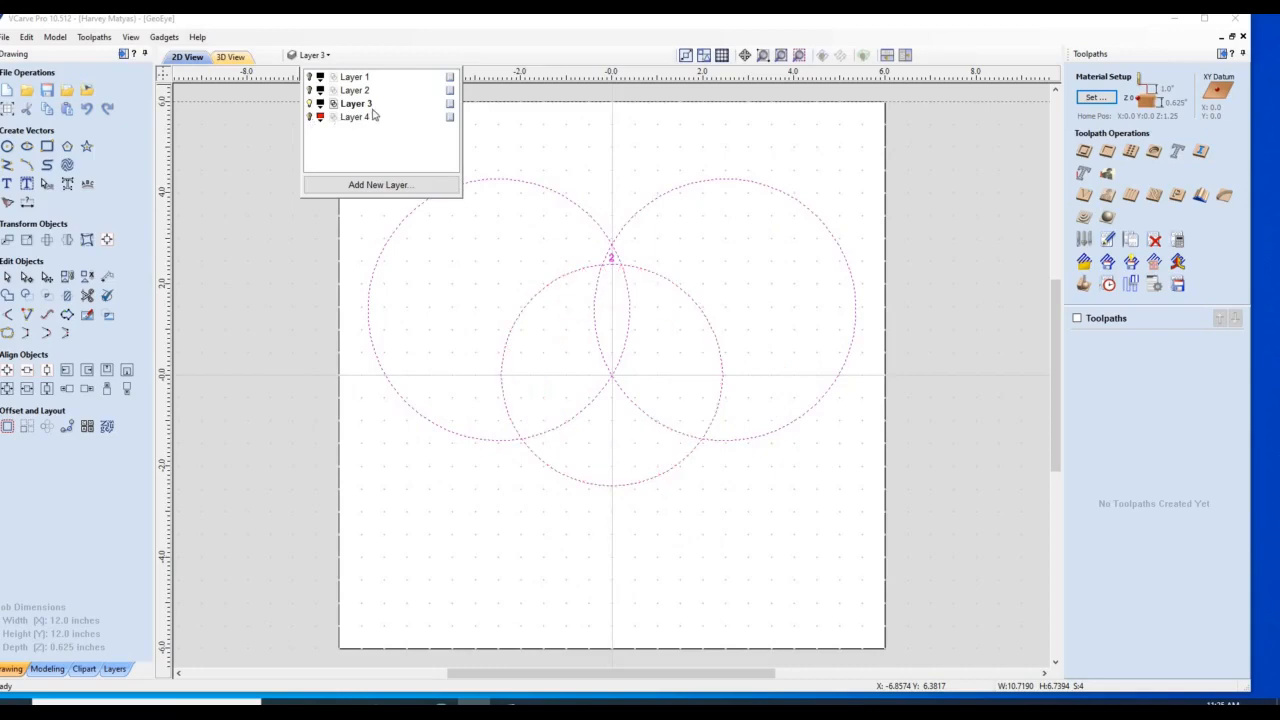
pyautogui.click(377, 516)
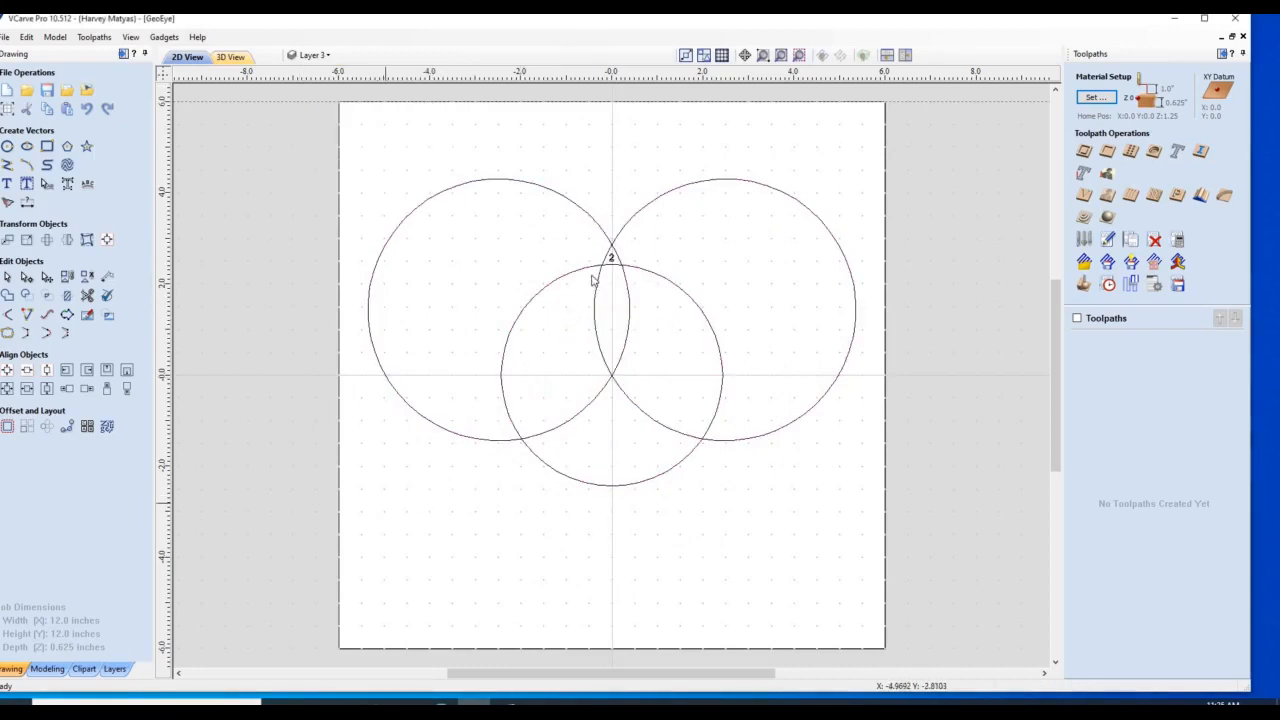
# Step: Delete the number 2, trim the three circles down to the small triangle around its spot and close the triangle's open side
pyautogui.click(612, 260)
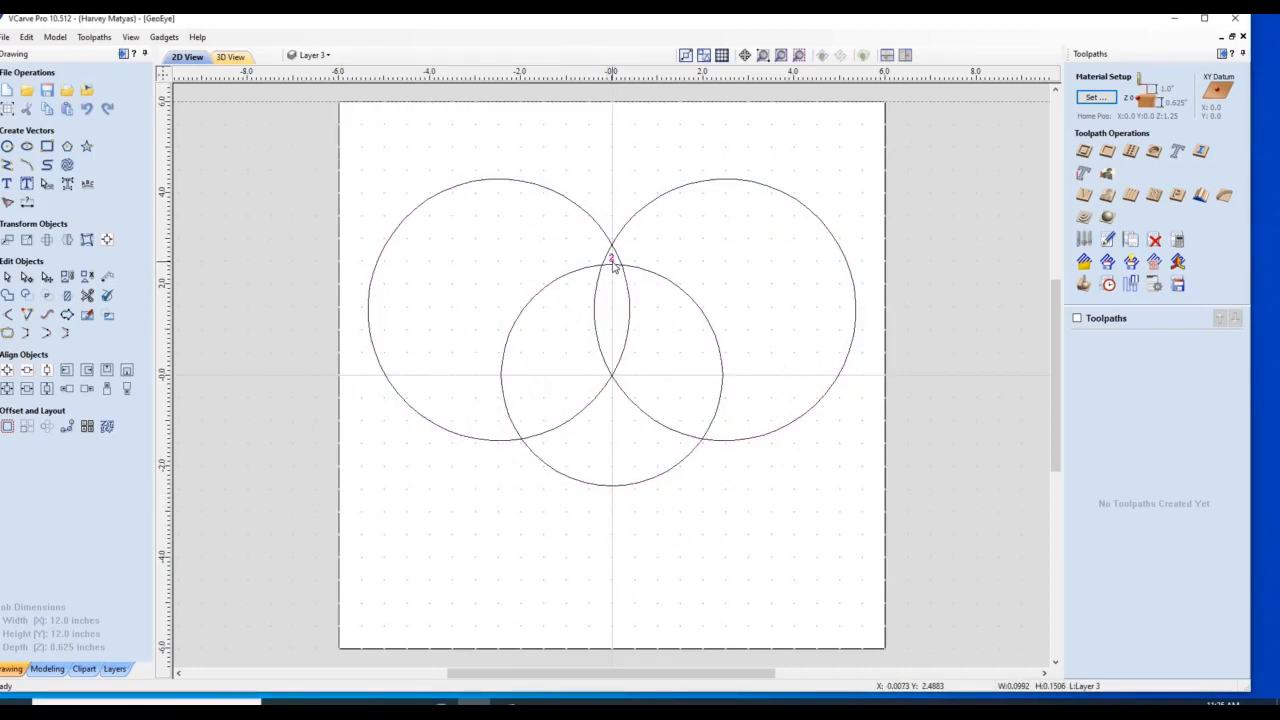
pyautogui.press('Delete')
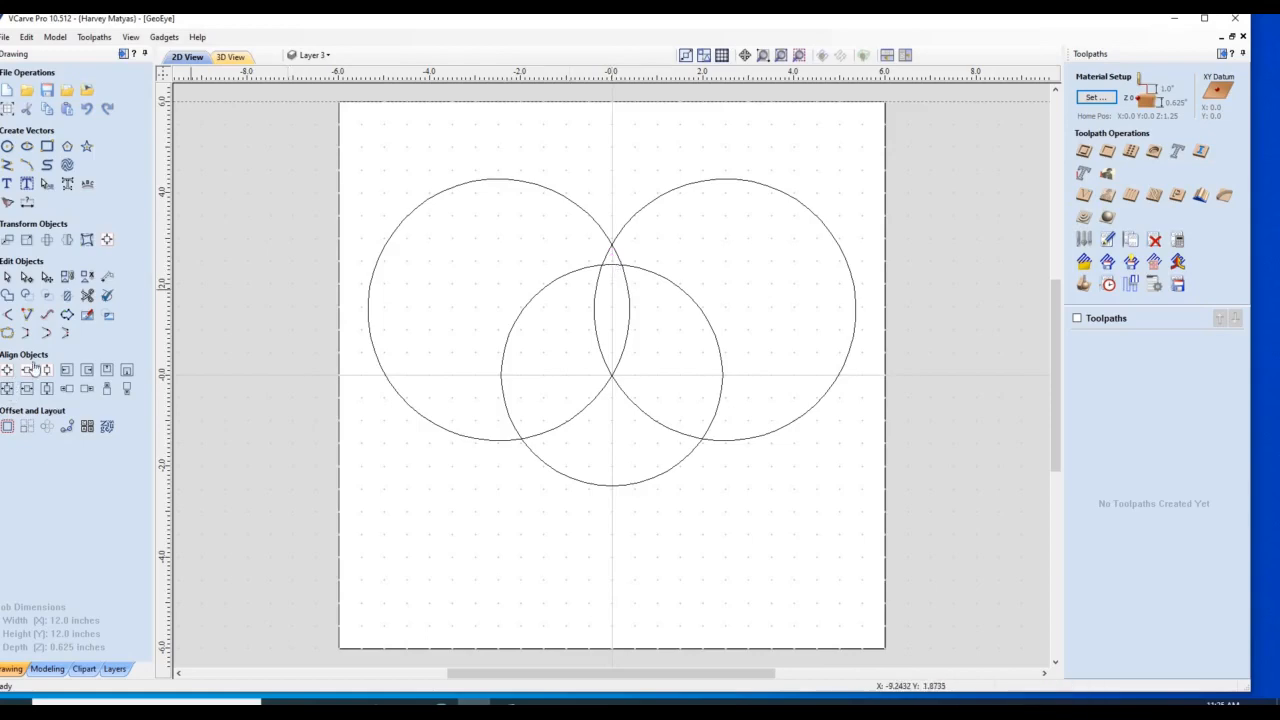
pyautogui.click(87, 295)
pyautogui.click(430, 306)
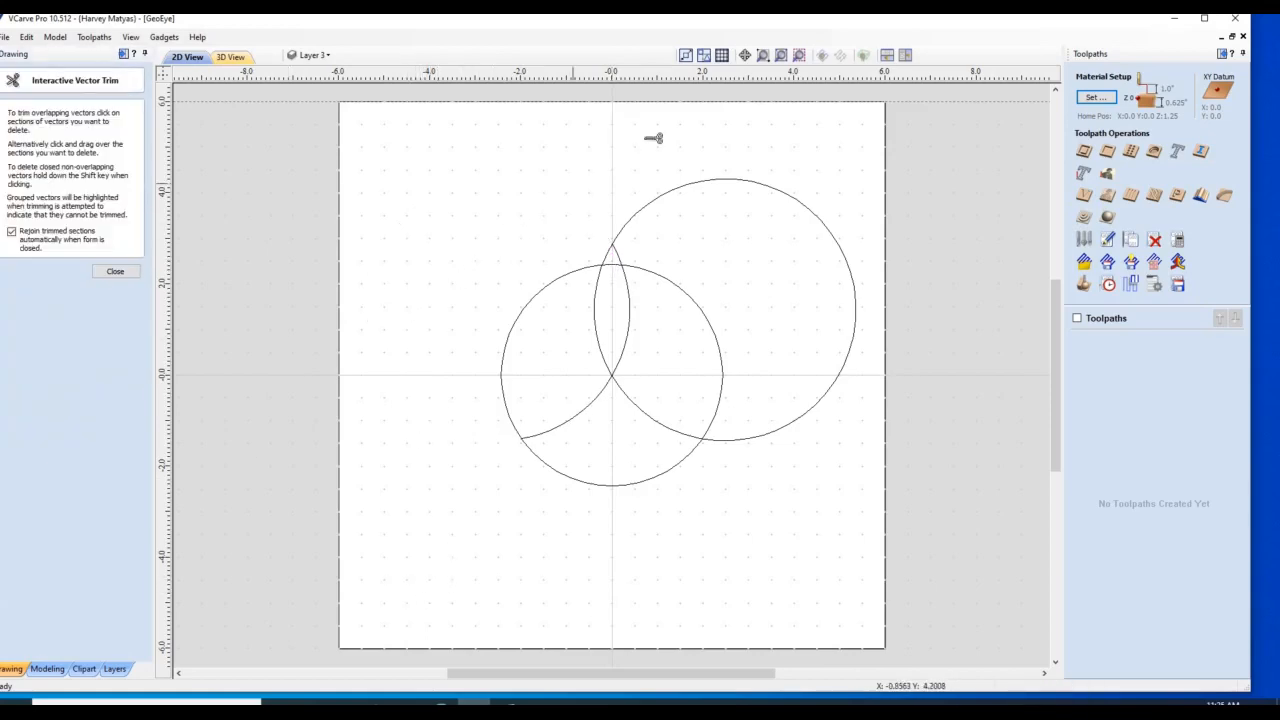
pyautogui.moveTo(675, 513)
pyautogui.mouseDown()
pyautogui.moveTo(449, 400)
pyautogui.moveTo(686, 387)
pyautogui.moveTo(567, 314)
pyautogui.moveTo(755, 335)
pyautogui.moveTo(686, 174)
pyautogui.mouseUp()
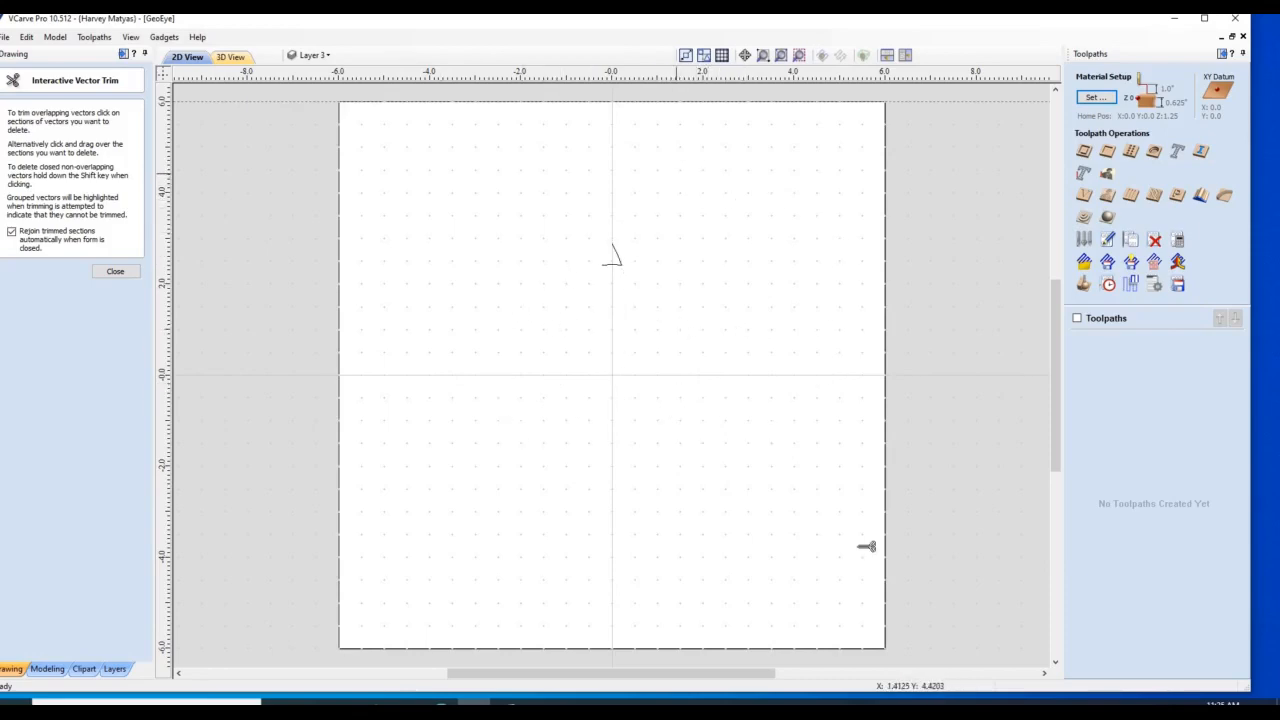
pyautogui.click(112, 274)
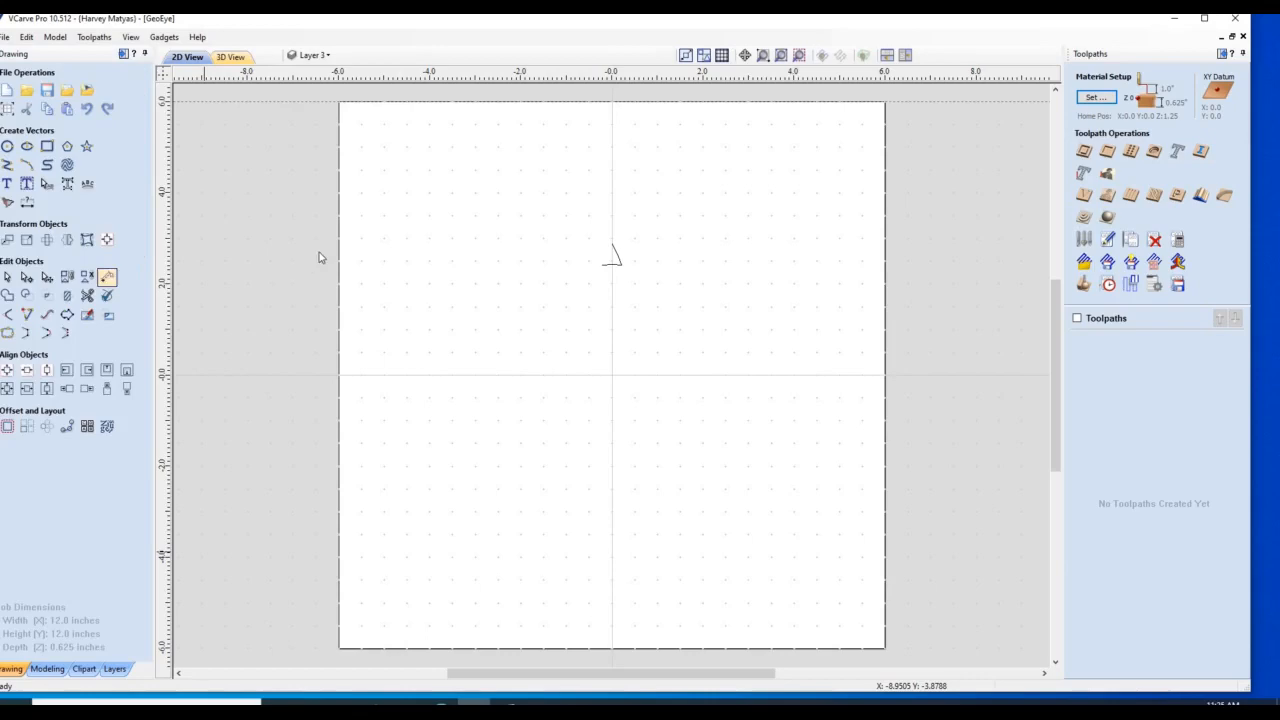
pyautogui.click(613, 262)
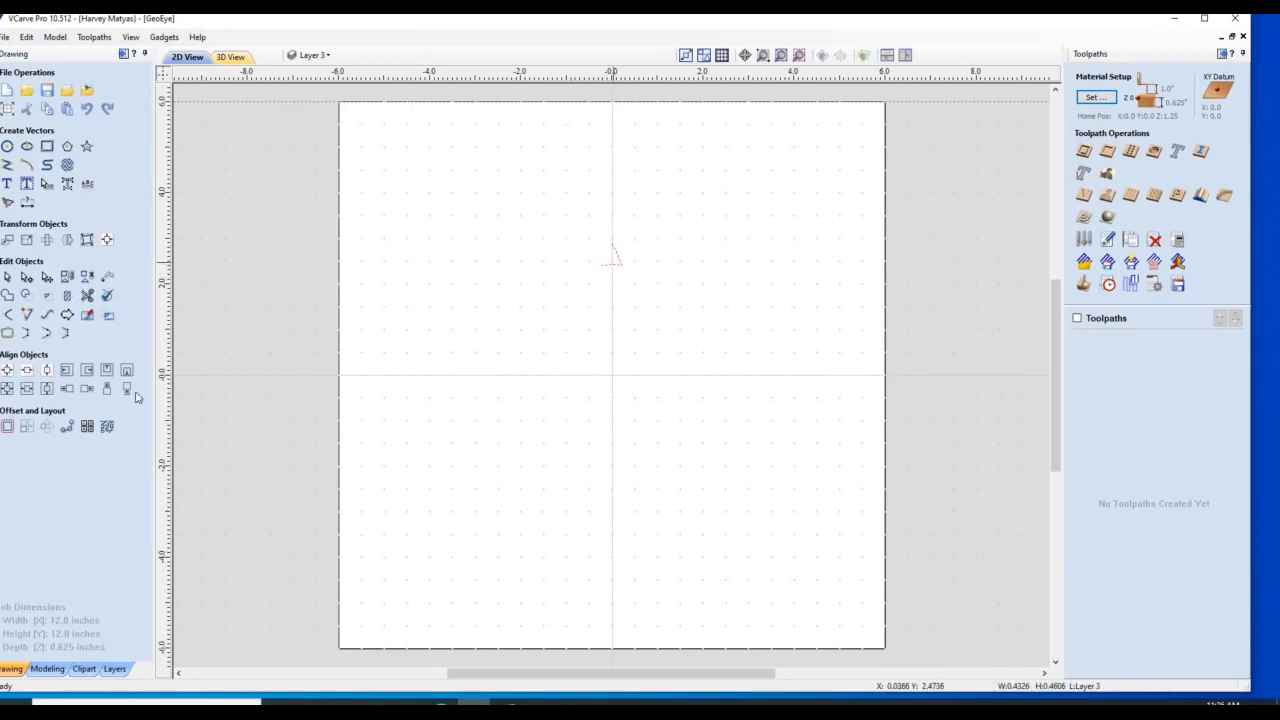
pyautogui.click(27, 333)
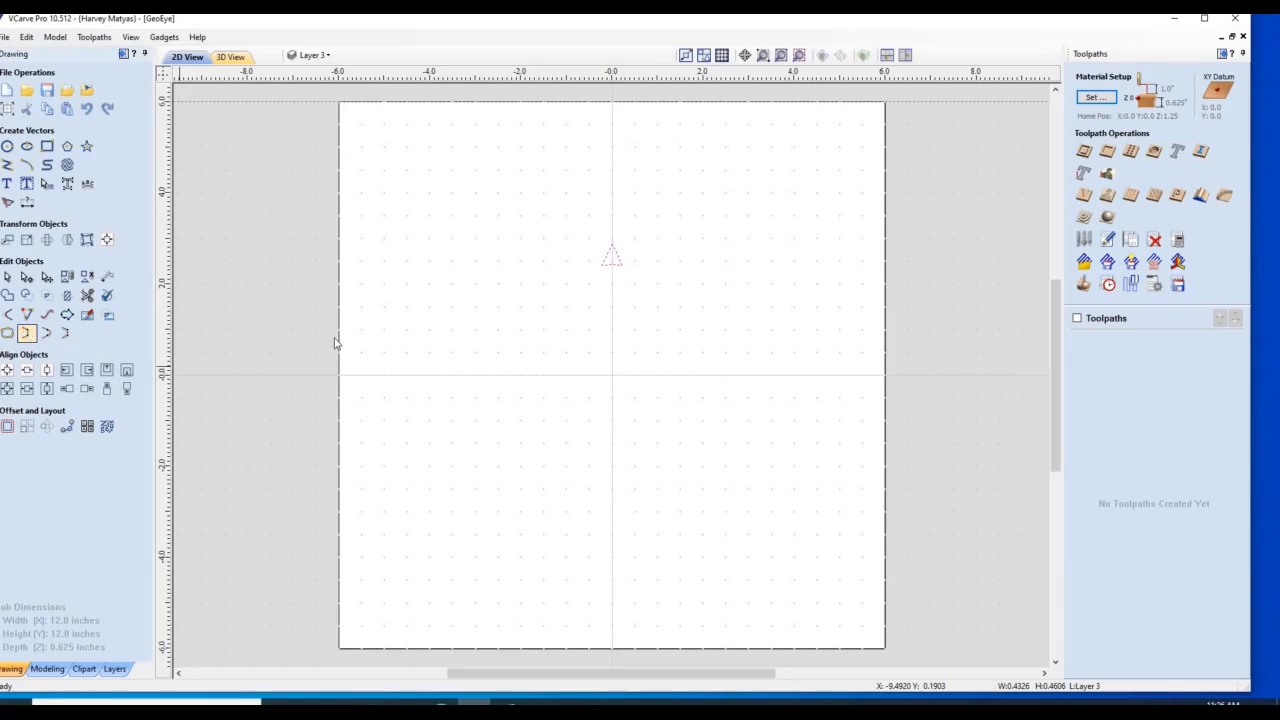
# Step: Circularly copy the triangle as 36 rotated items over 360 degrees around 0,0 and check the ring with the Vector Validator
pyautogui.click(48, 427)
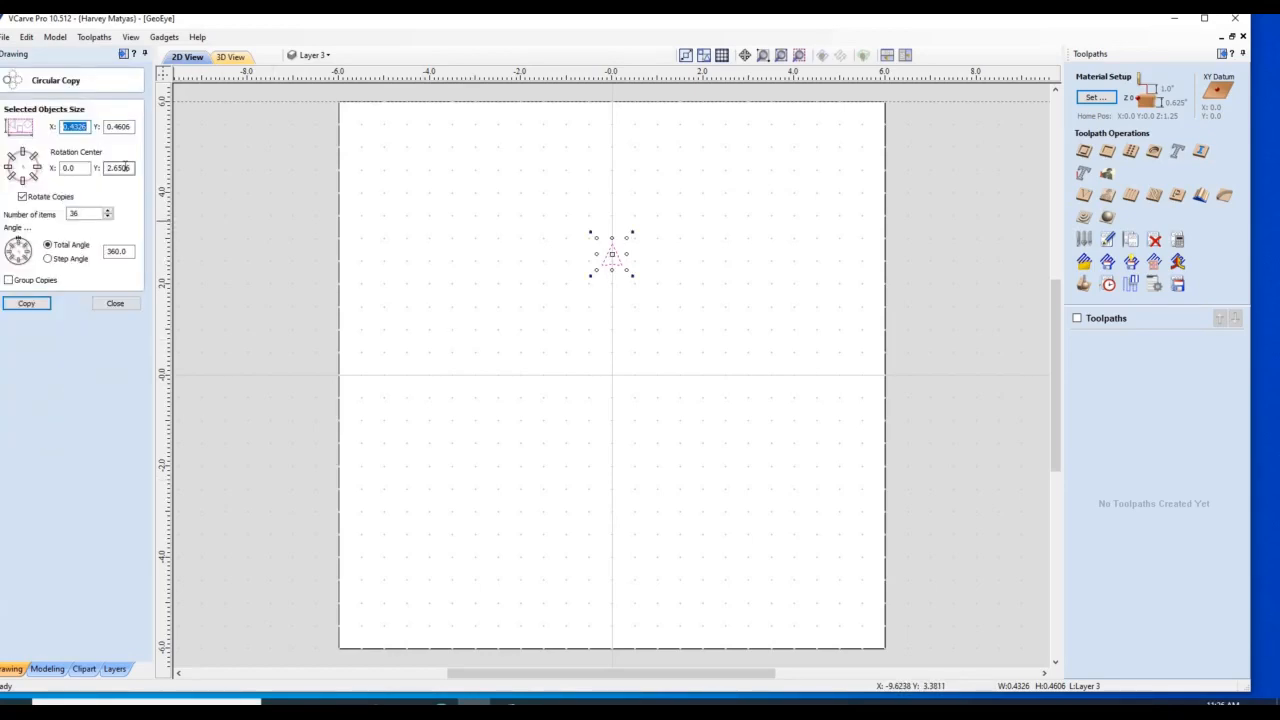
pyautogui.doubleClick(126, 167)
pyautogui.write('0')
pyautogui.click(26, 304)
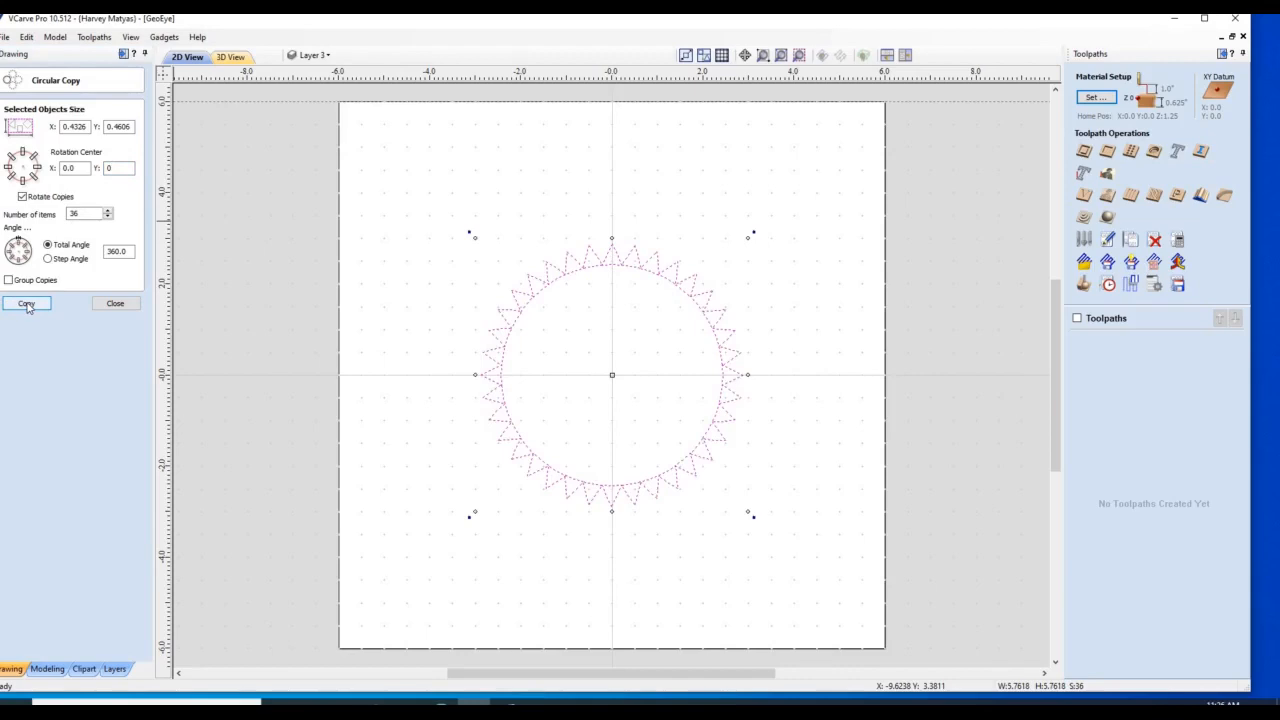
pyautogui.click(115, 303)
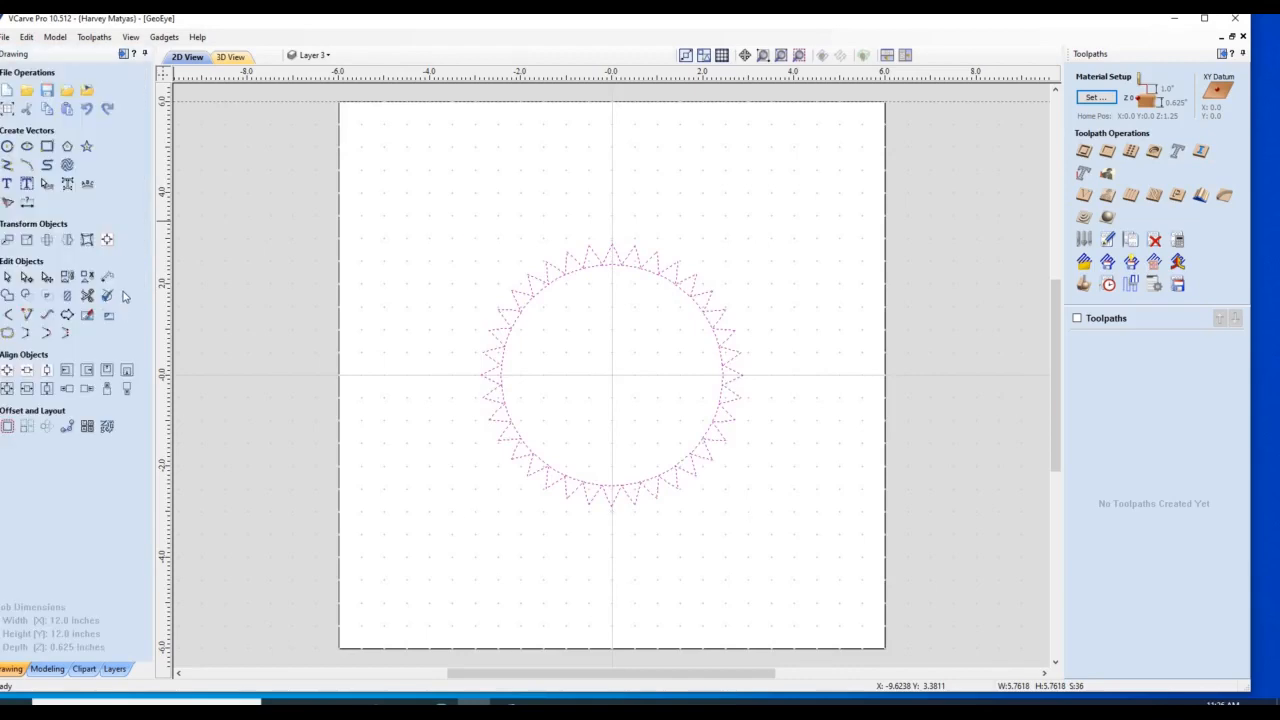
pyautogui.click(108, 300)
pyautogui.click(81, 298)
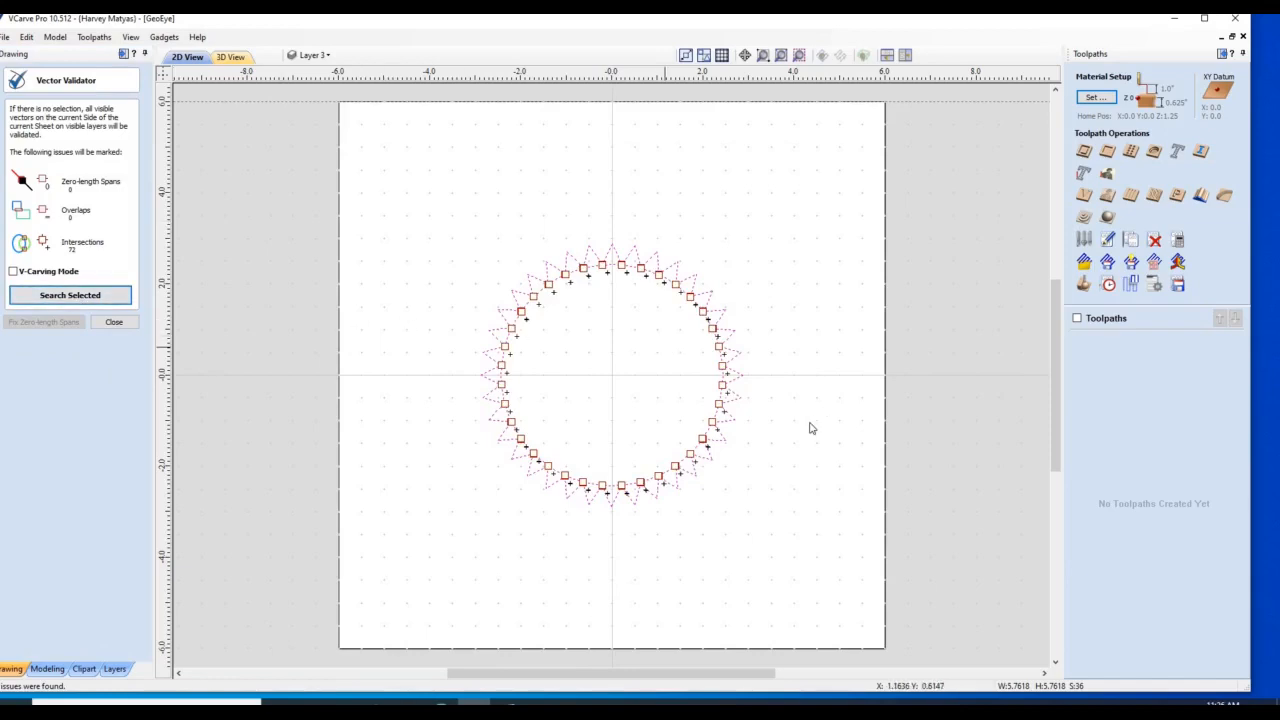
# Step: Undo the circular copy and recheck the single triangle with the Vector Validator
pyautogui.click(27, 37)
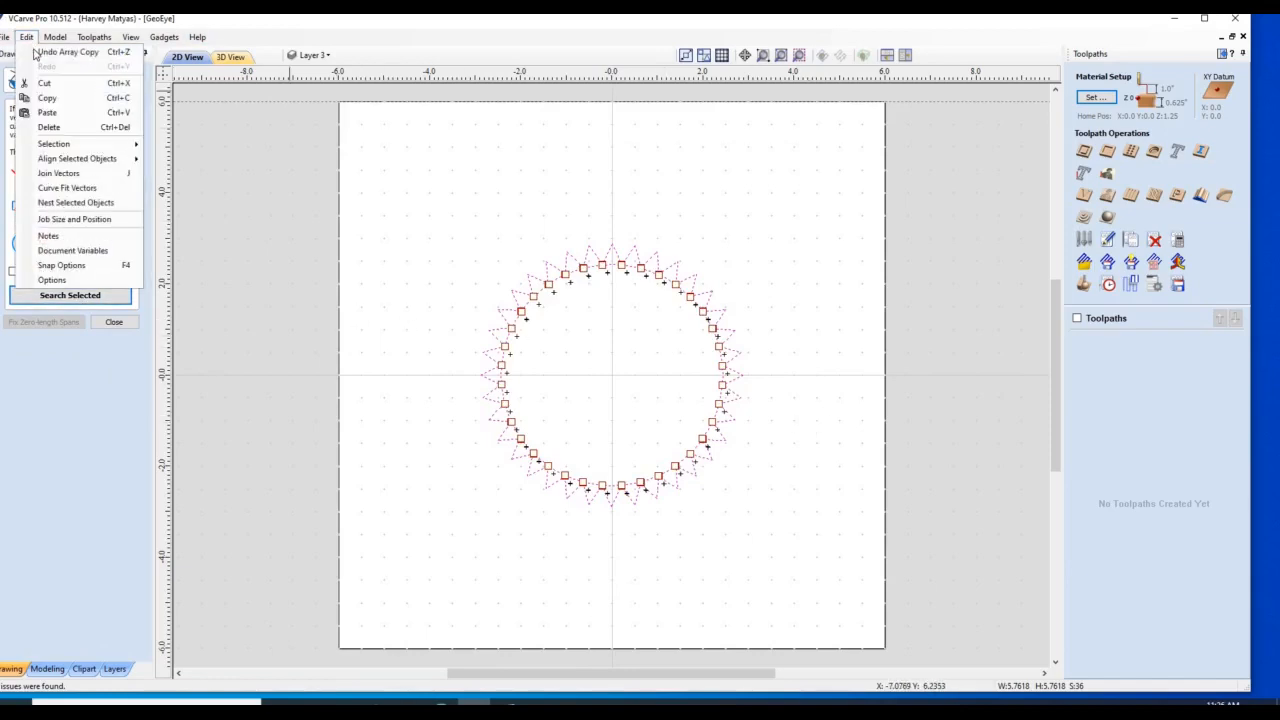
pyautogui.click(45, 48)
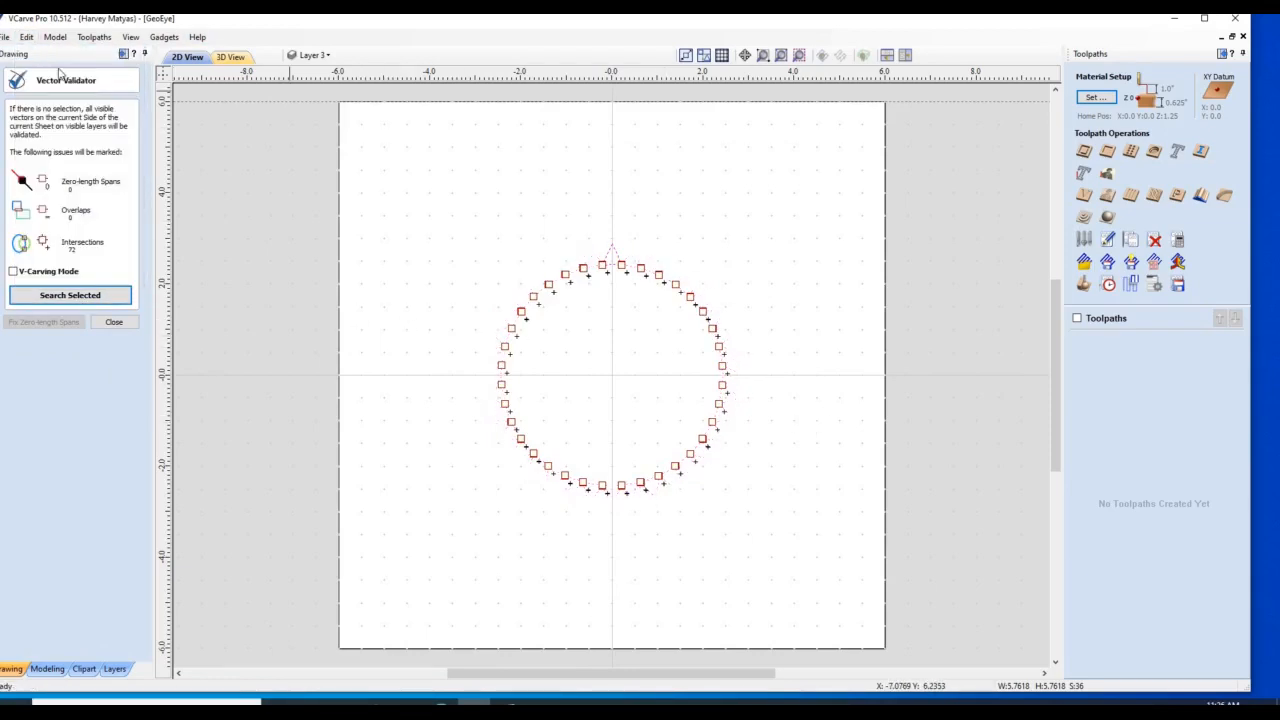
pyautogui.click(91, 303)
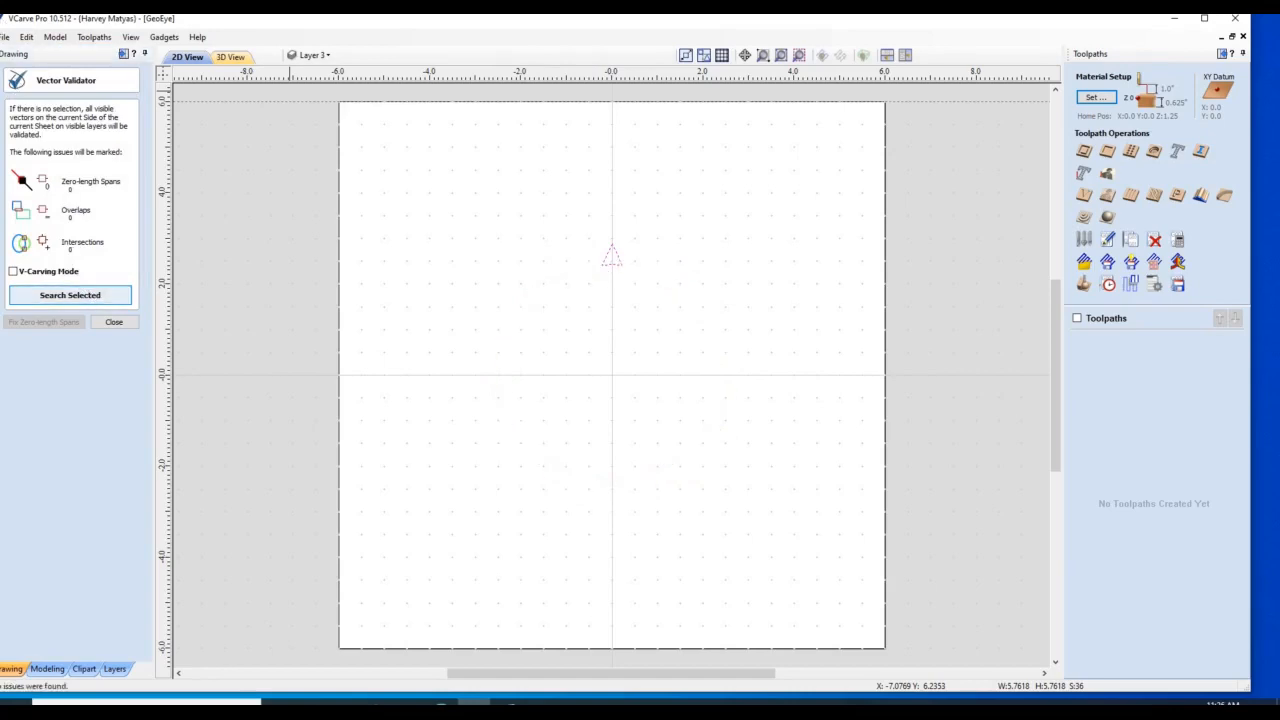
pyautogui.click(118, 325)
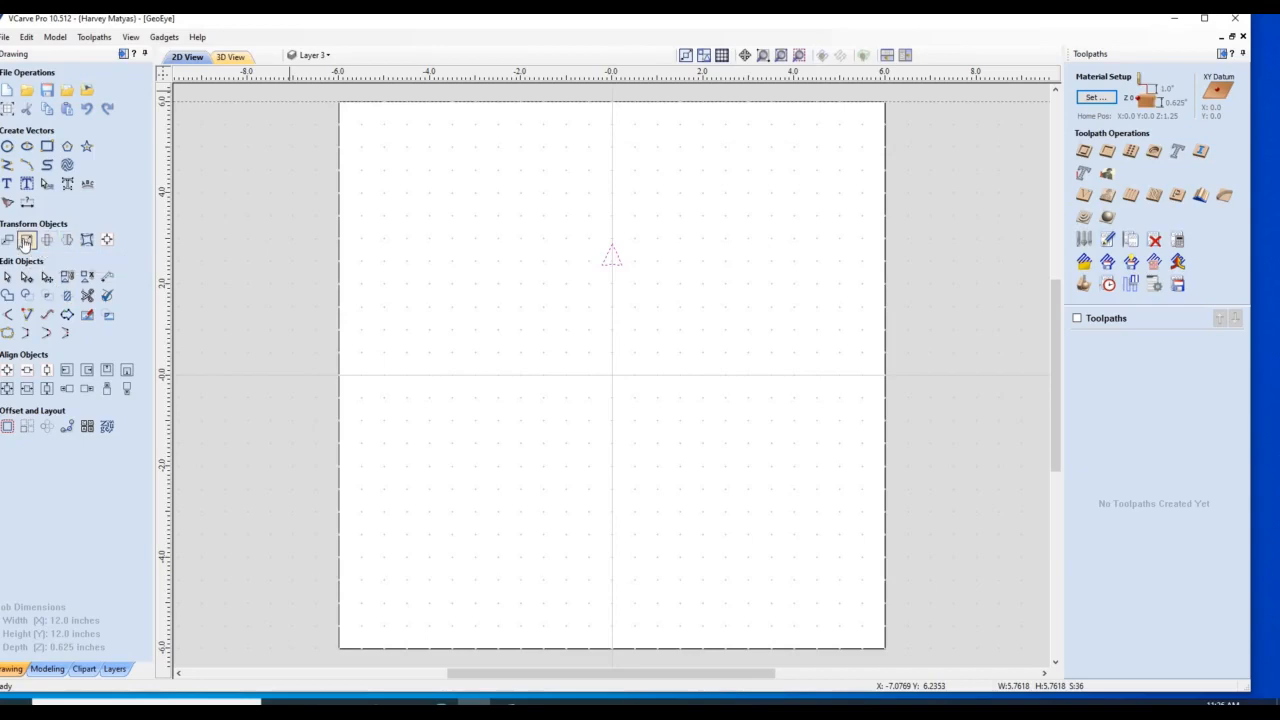
# Step: Scale the triangle to 97 % of its size from its centre, with width and height linked
pyautogui.click(26, 241)
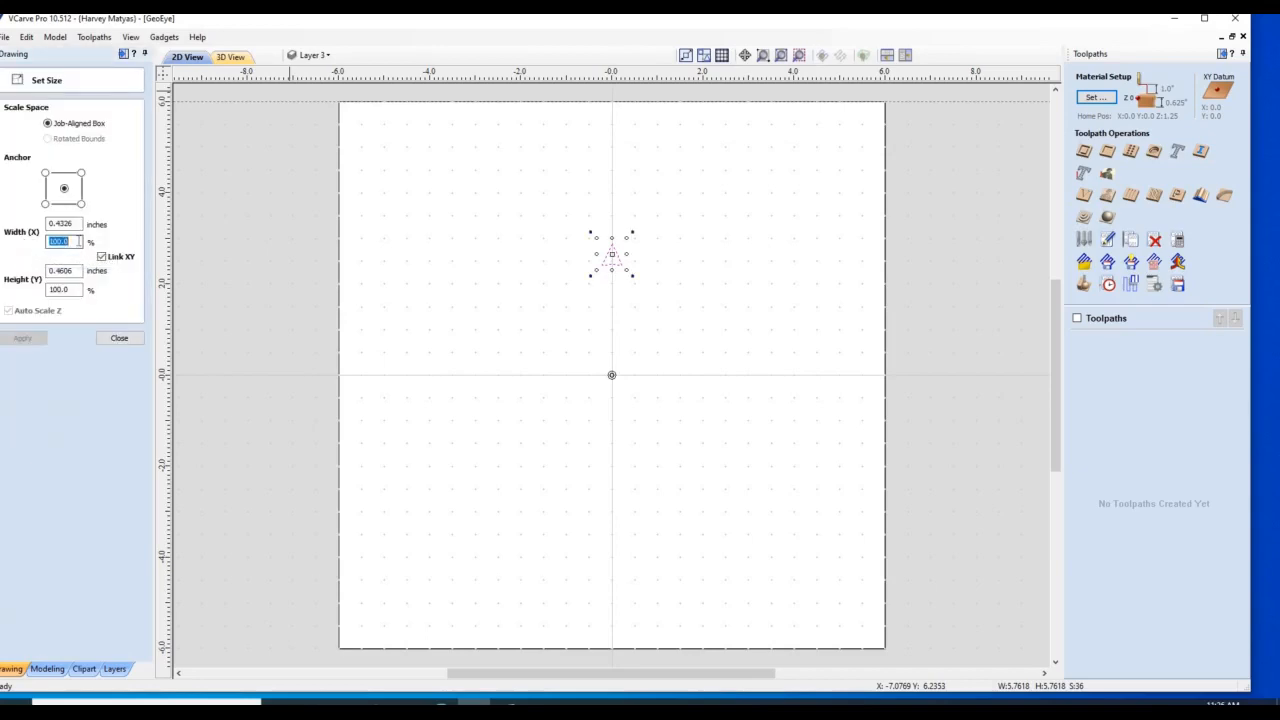
pyautogui.write('97')
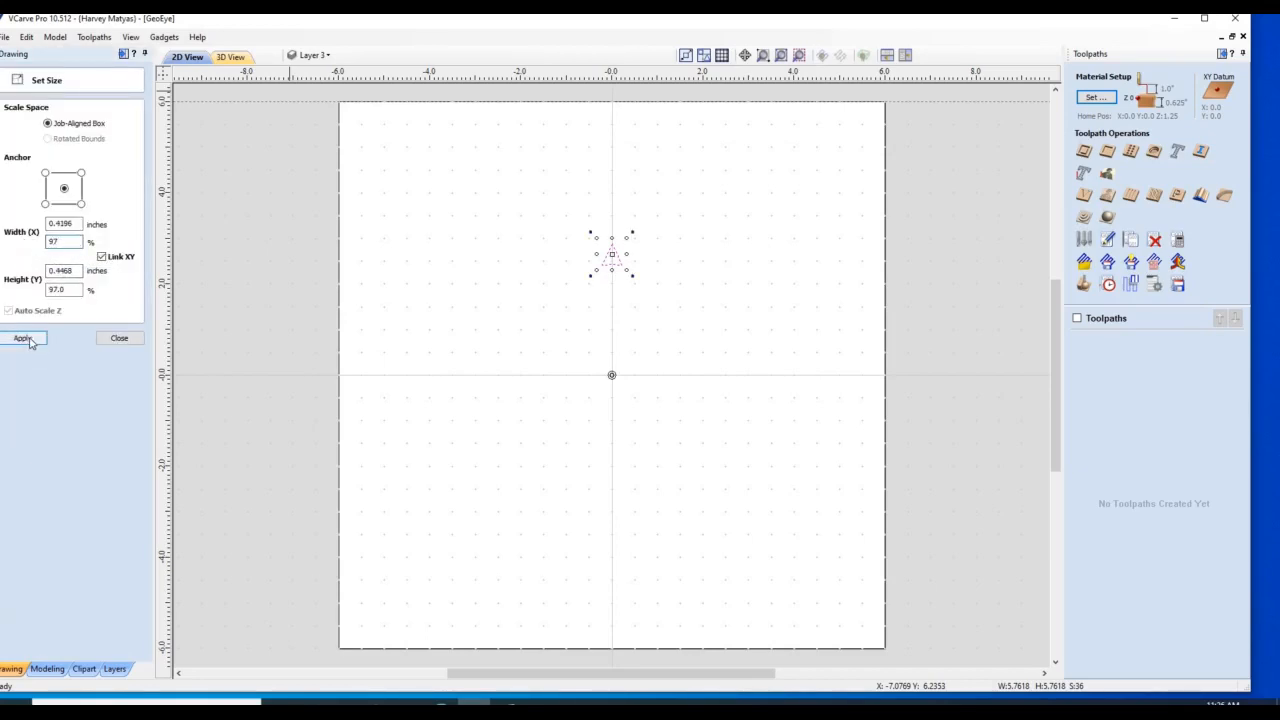
pyautogui.click(26, 339)
pyautogui.click(118, 339)
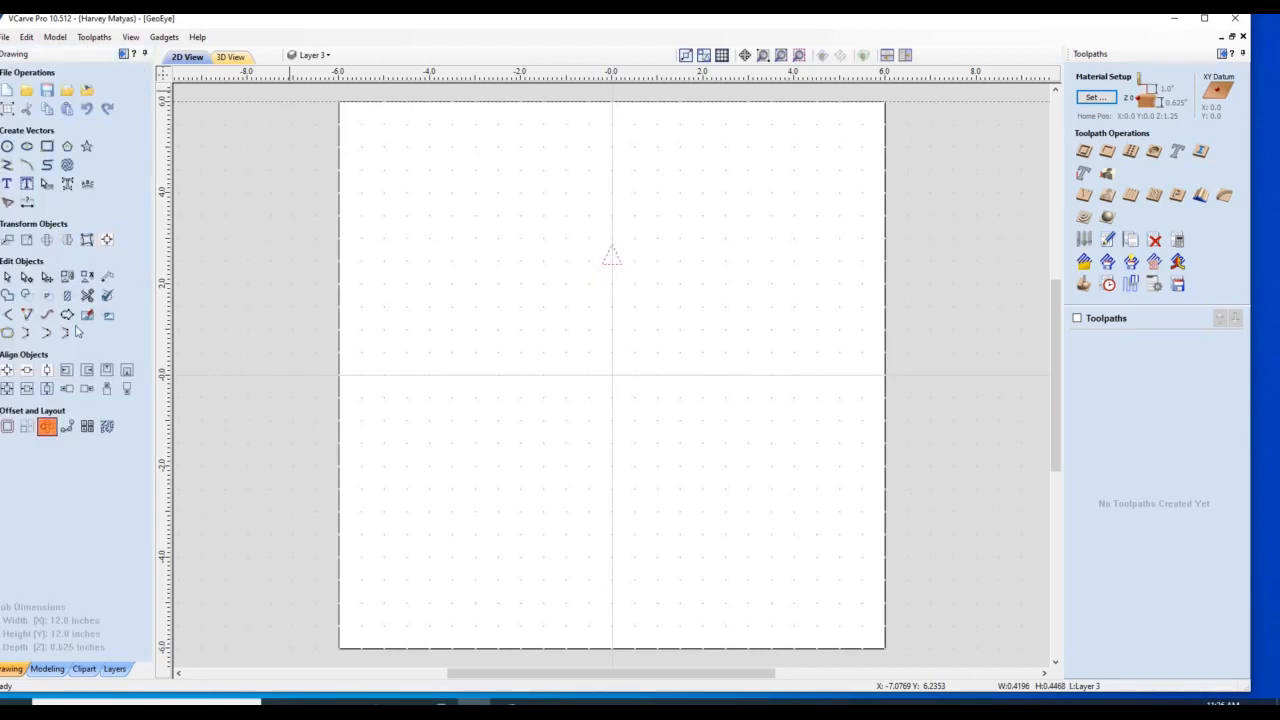
# Step: Circularly copy the reduced triangle as 36 rotated items over a total angle of 360 degrees around the rotation centre 0,0
pyautogui.click(47, 426)
pyautogui.doubleClick(132, 167)
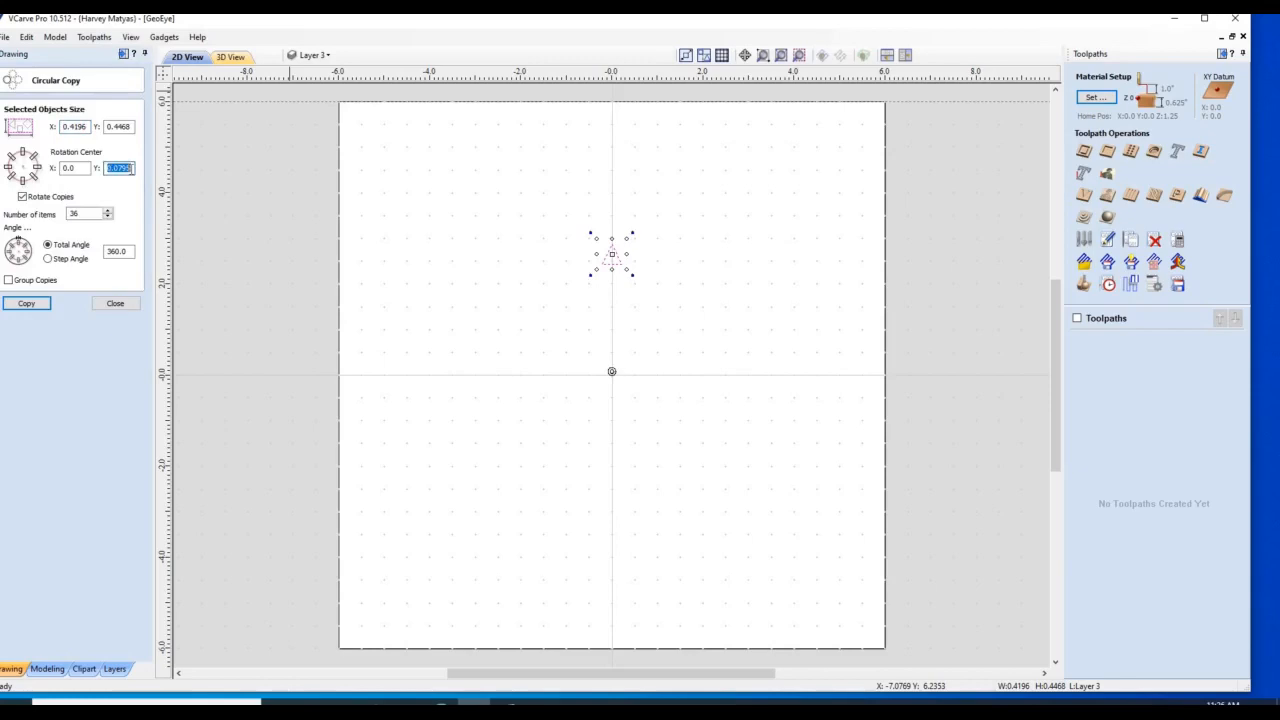
pyautogui.write('0')
pyautogui.click(27, 303)
pyautogui.click(115, 302)
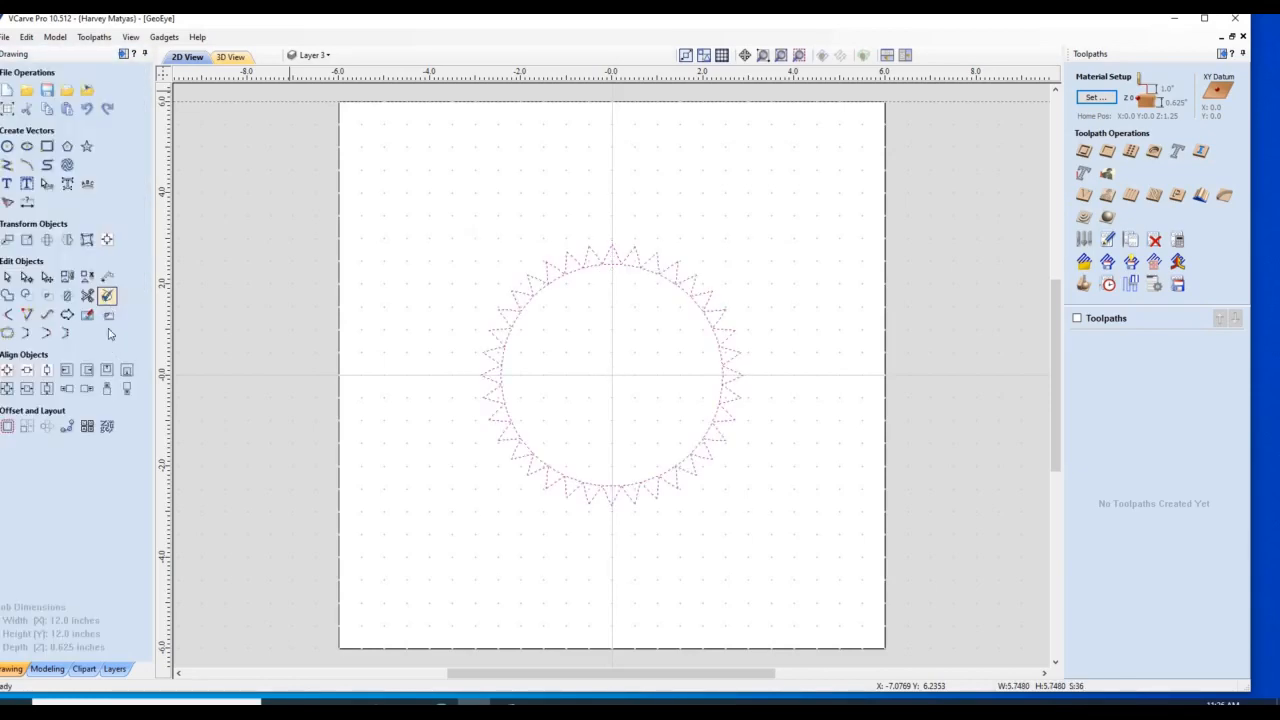
# Step: Check the ring of reduced triangles for overlaps and intersections with the Vector Validator
pyautogui.click(103, 296)
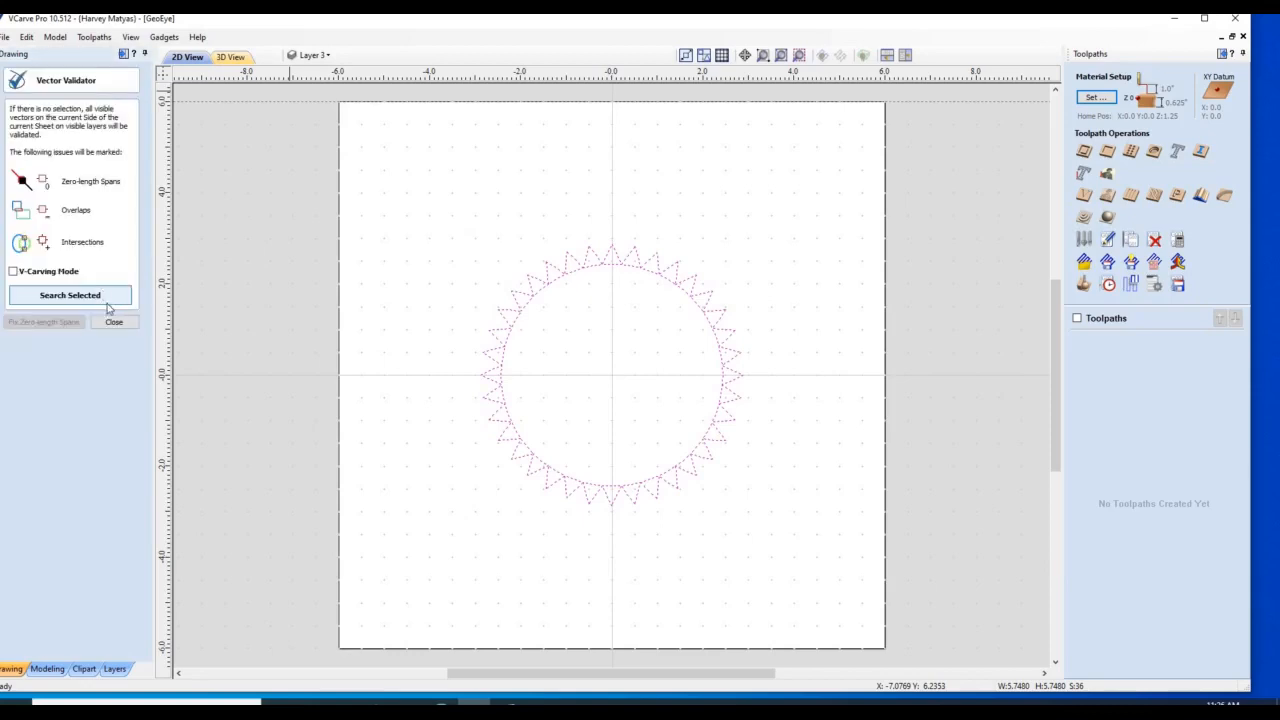
pyautogui.click(100, 300)
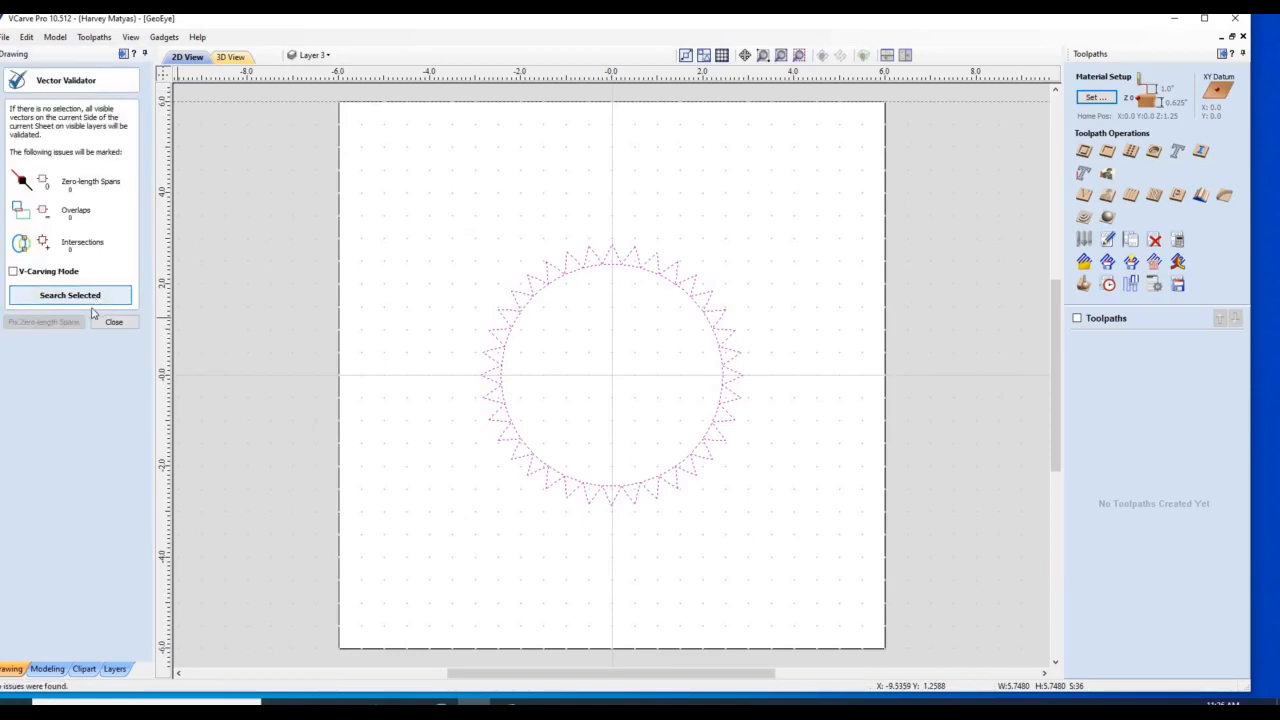
pyautogui.click(122, 322)
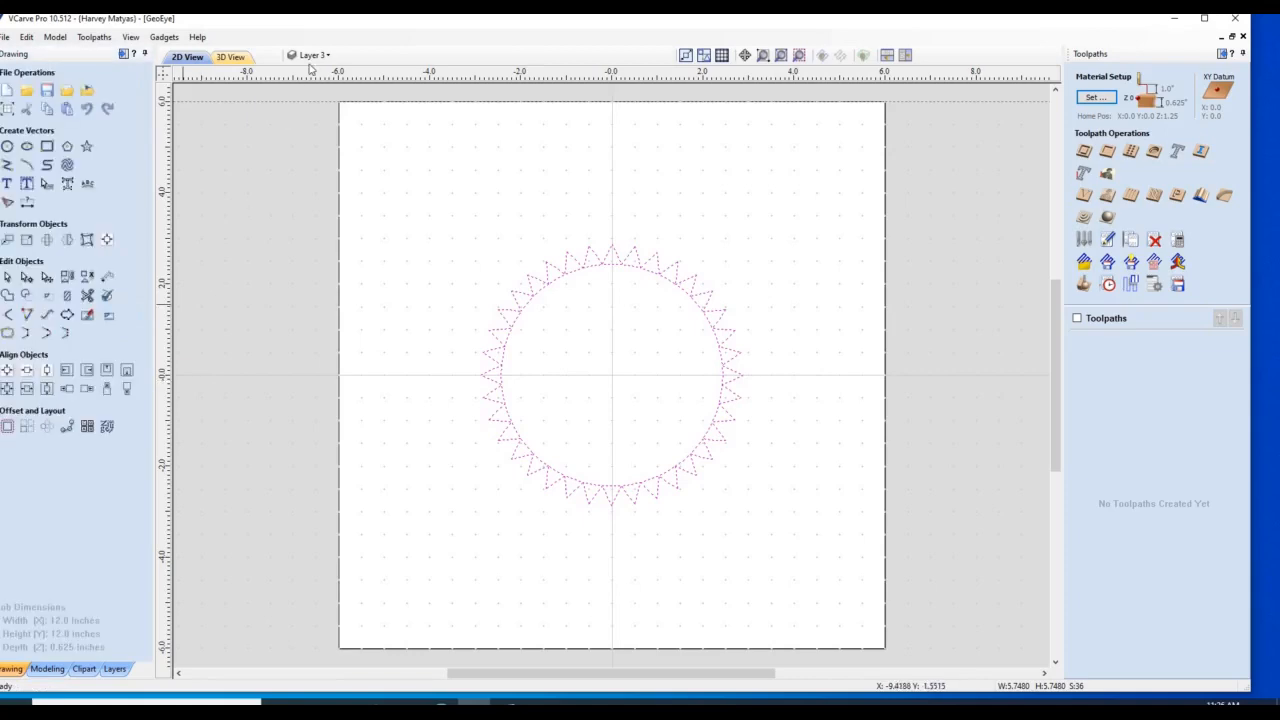
# Step: Move the whole ring of reduced triangles from Layer 3 to Layer 4
pyautogui.click(330, 58)
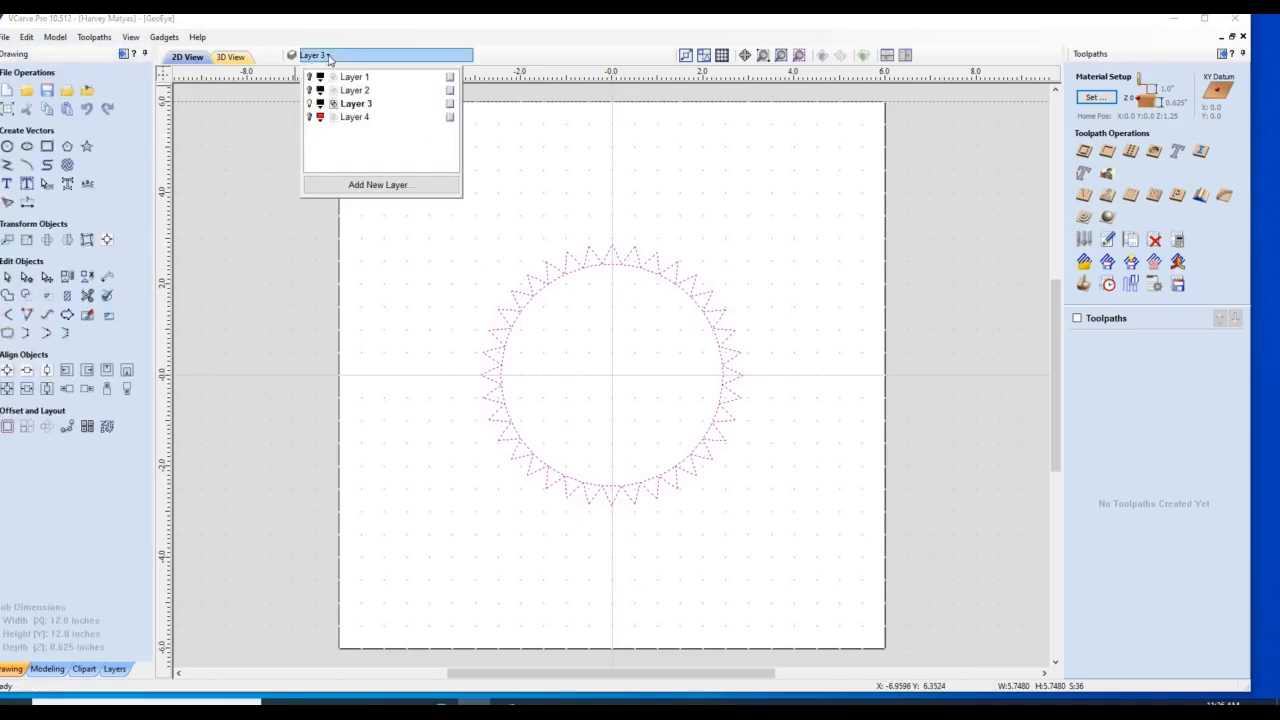
pyautogui.rightClick(360, 107)
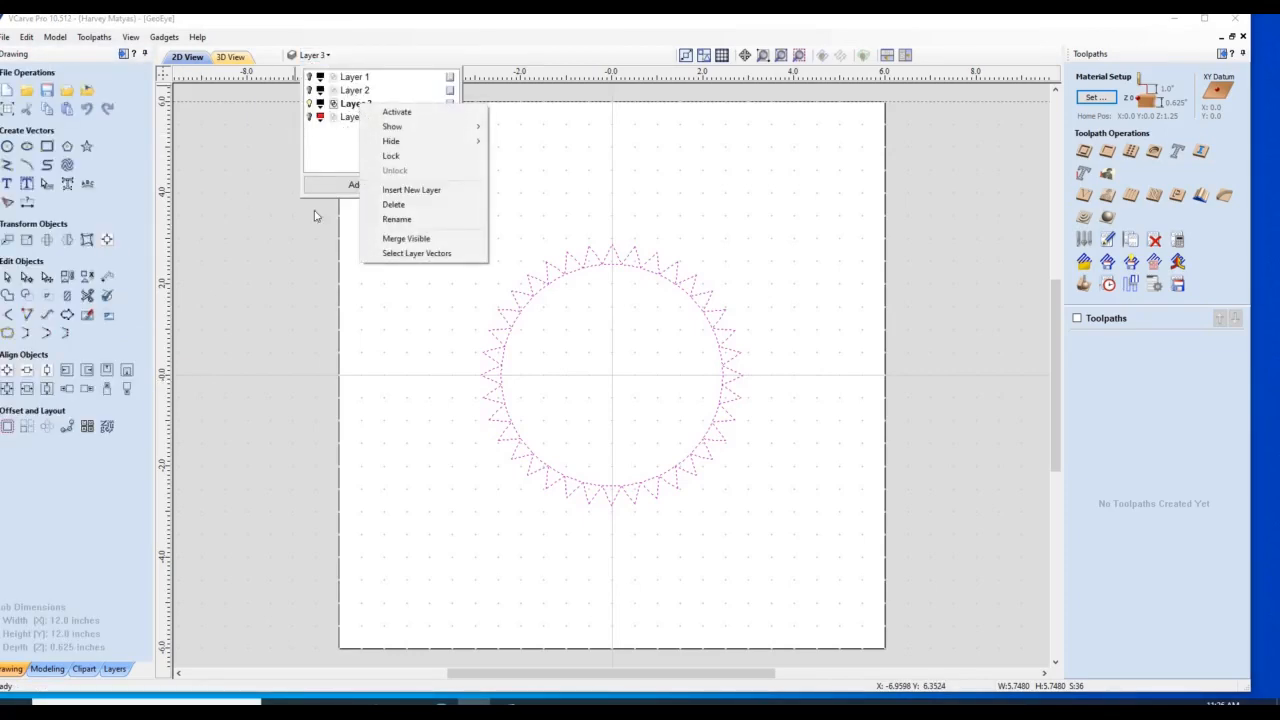
pyautogui.click(391, 290)
pyautogui.moveTo(791, 562); pyautogui.dragTo(451, 215)
pyautogui.moveTo(505, 316); pyautogui.dragTo(508, 306)
pyautogui.rightClick(510, 310)
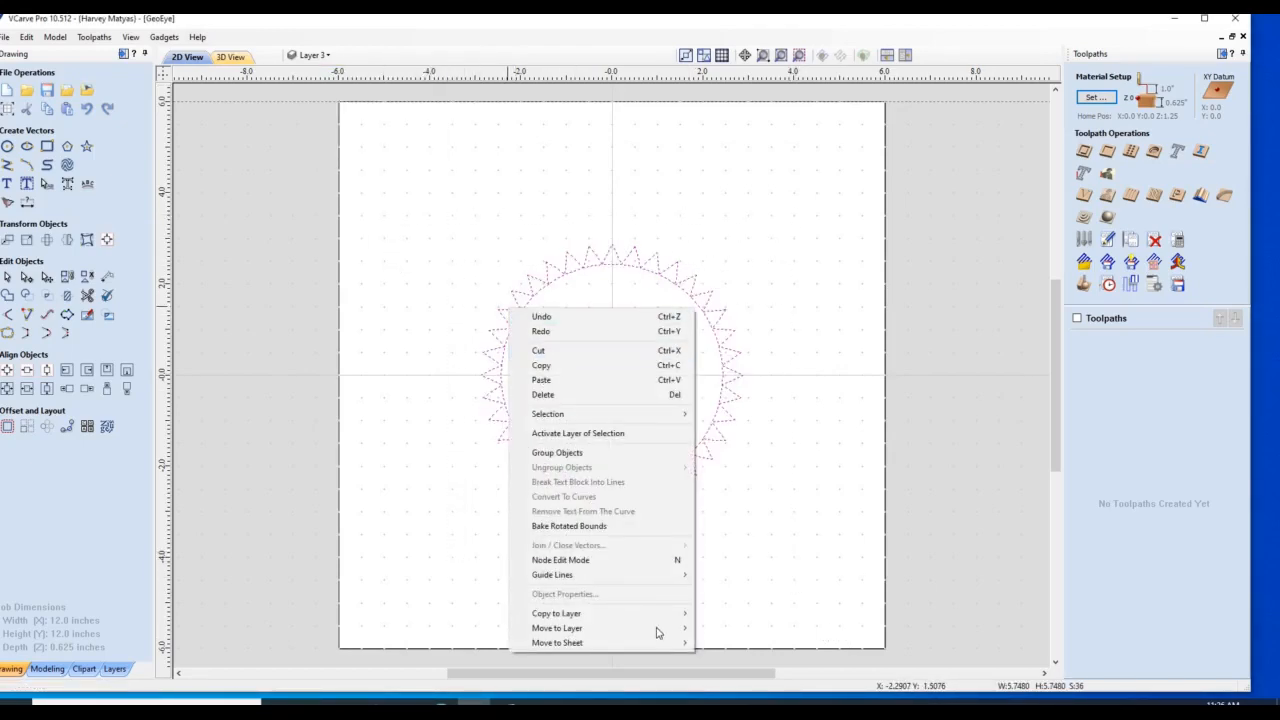
pyautogui.moveTo(660, 628)
pyautogui.click(738, 673)
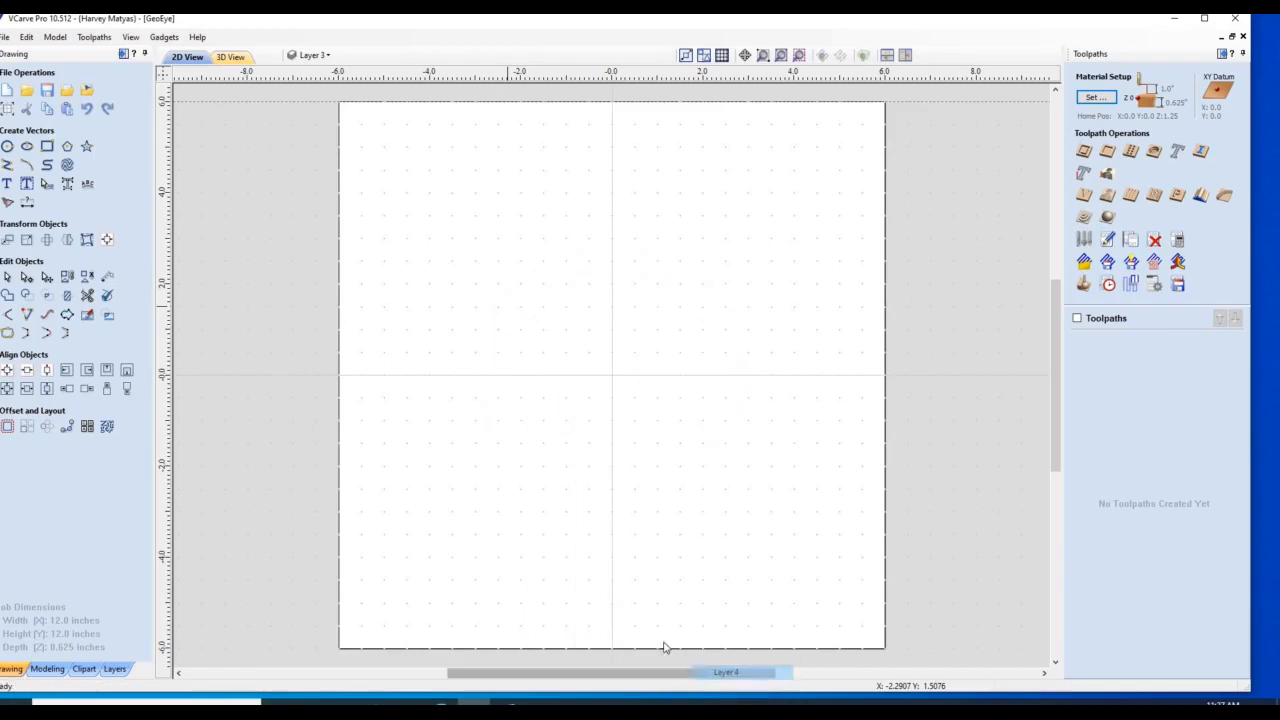
# Step: Show Layers 1, 2 and 4 with Layer 3 hidden, and save the drawing
pyautogui.click(318, 55)
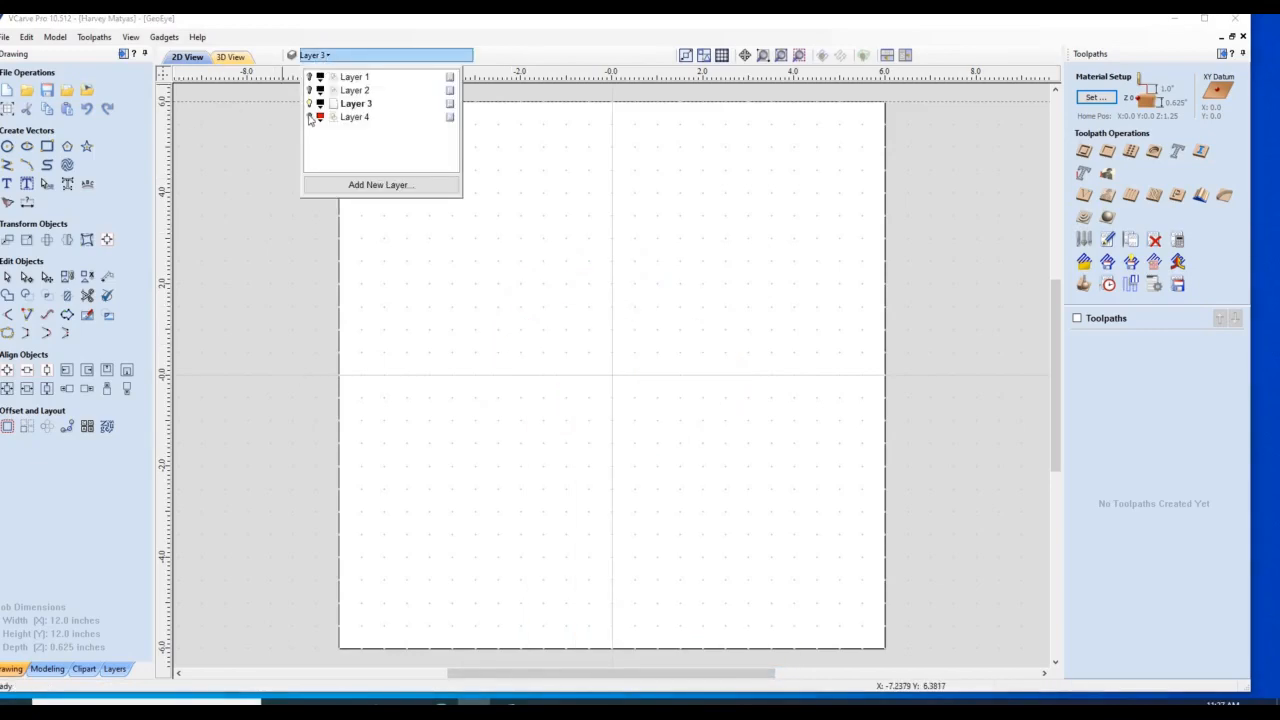
pyautogui.click(309, 117)
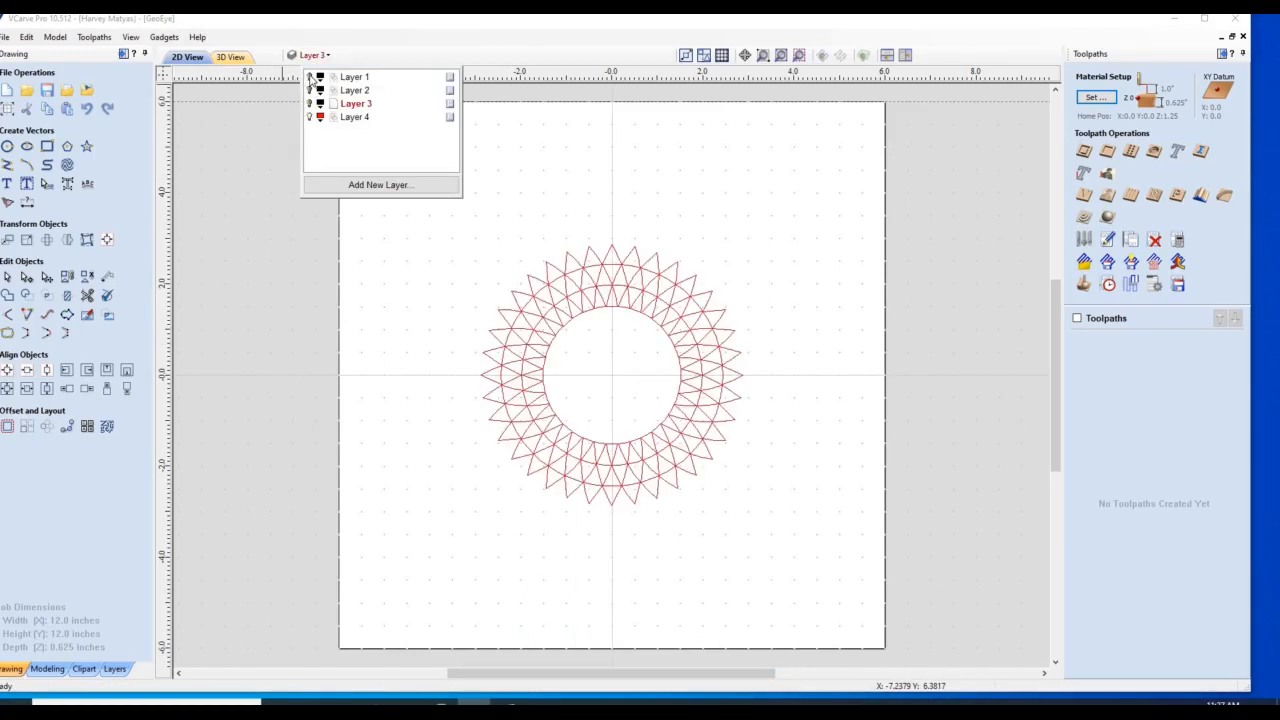
pyautogui.click(310, 78)
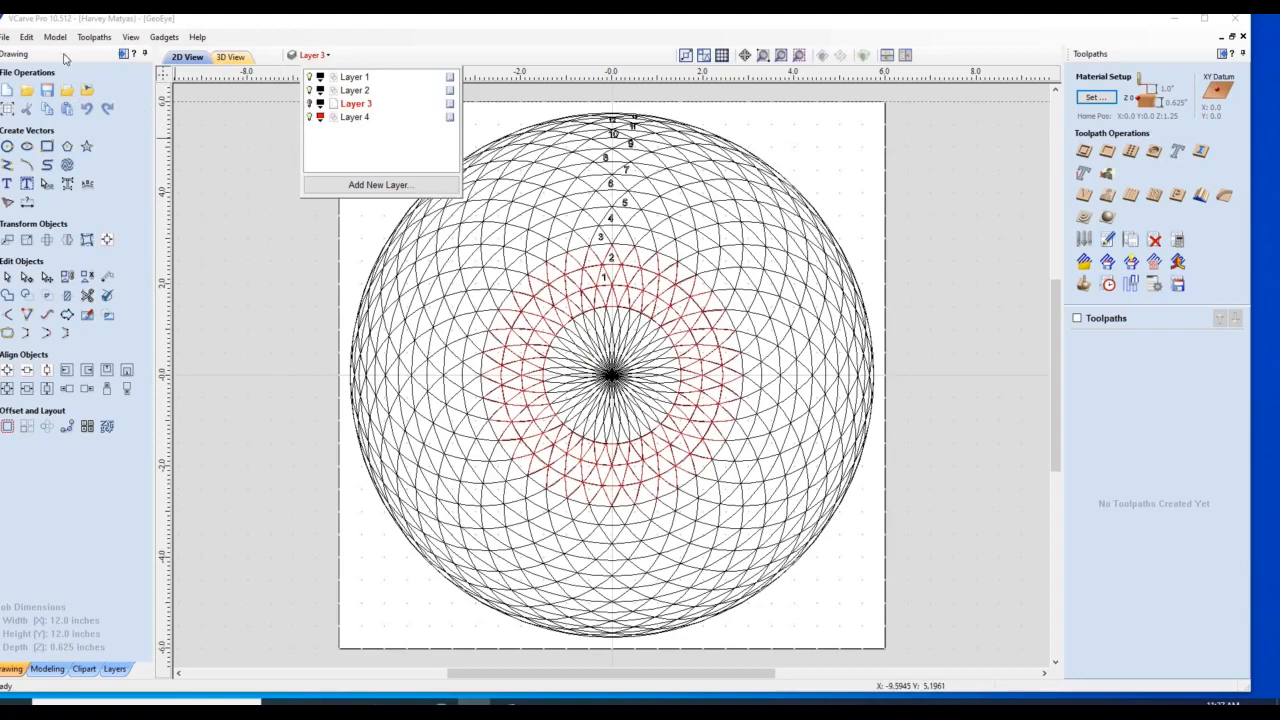
pyautogui.click(46, 89)
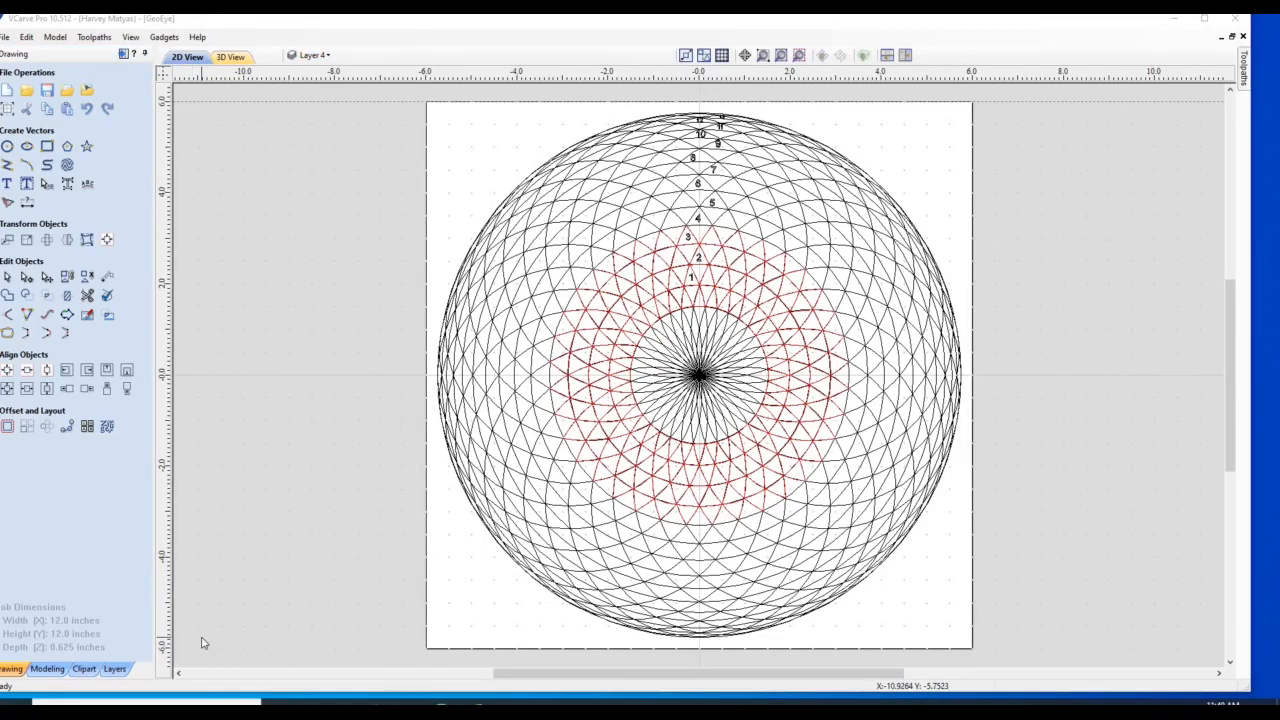
# Step: Select the three circles bounding the triangle at number 4 and copy them to Layer 3
pyautogui.click(692, 230)
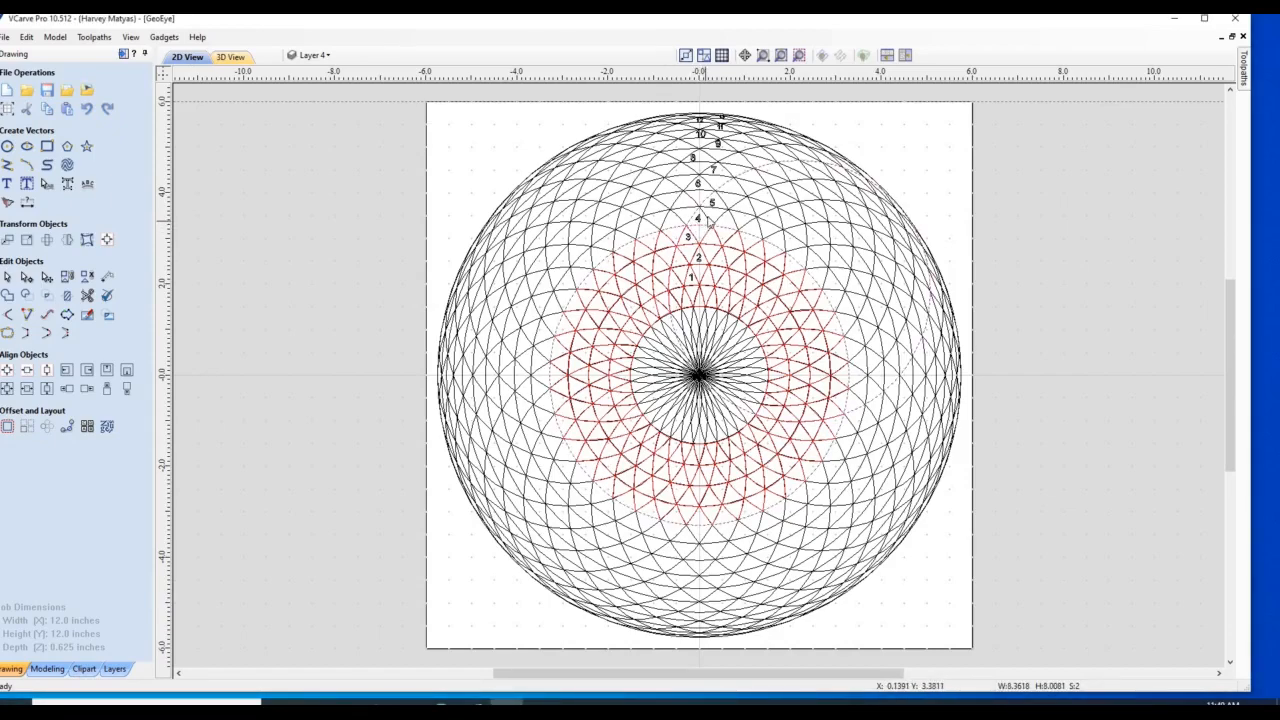
pyautogui.keyDown('shift'); pyautogui.click(707, 222); pyautogui.keyUp('shift')
pyautogui.rightClick(707, 222)
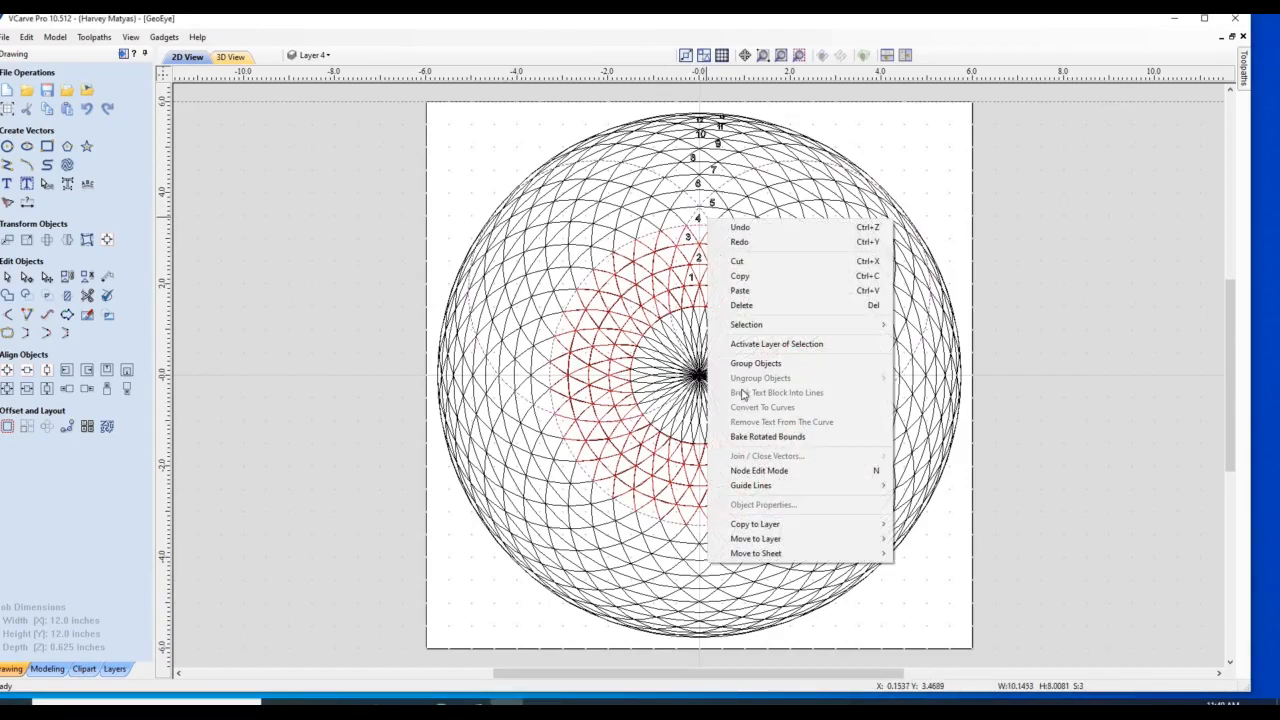
pyautogui.moveTo(768, 524)
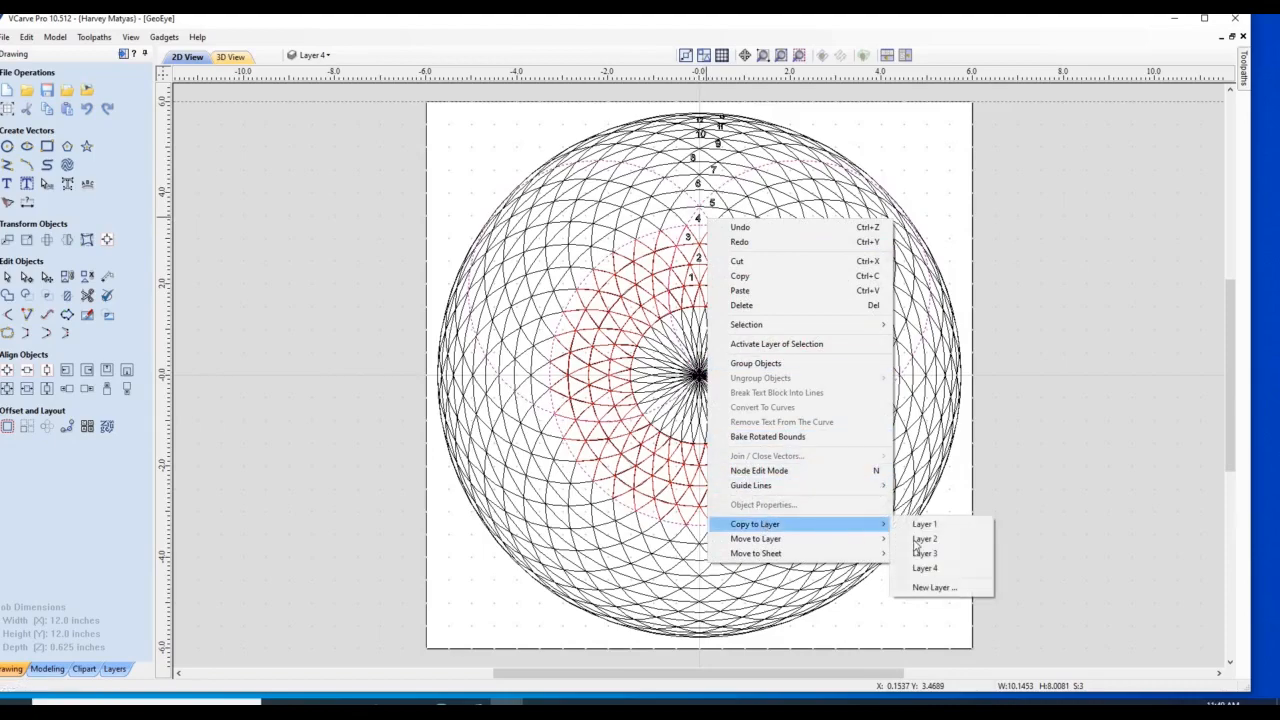
pyautogui.click(918, 553)
# Step: Make Layer 3 active and the only visible layer by hiding Layers 1, 2 and 4, and clear the selection
pyautogui.click(312, 56)
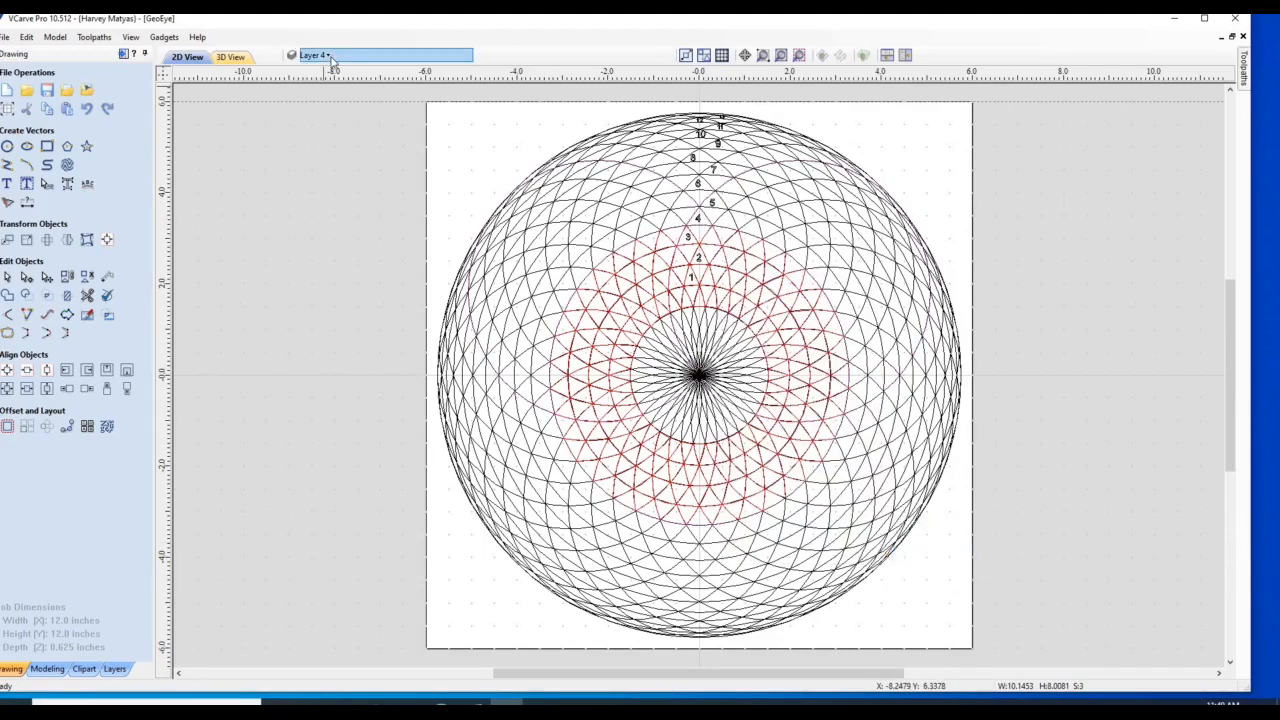
pyautogui.click(308, 91)
pyautogui.click(310, 106)
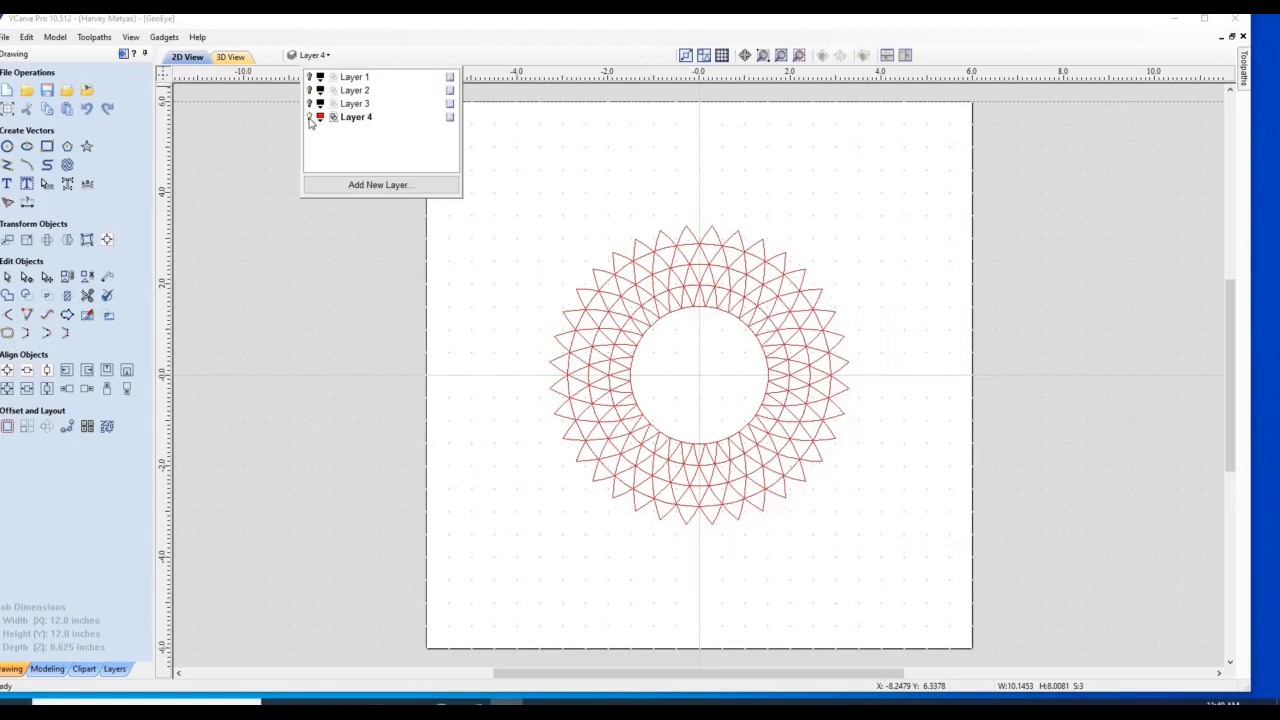
pyautogui.click(309, 118)
pyautogui.click(352, 104)
pyautogui.click(309, 104)
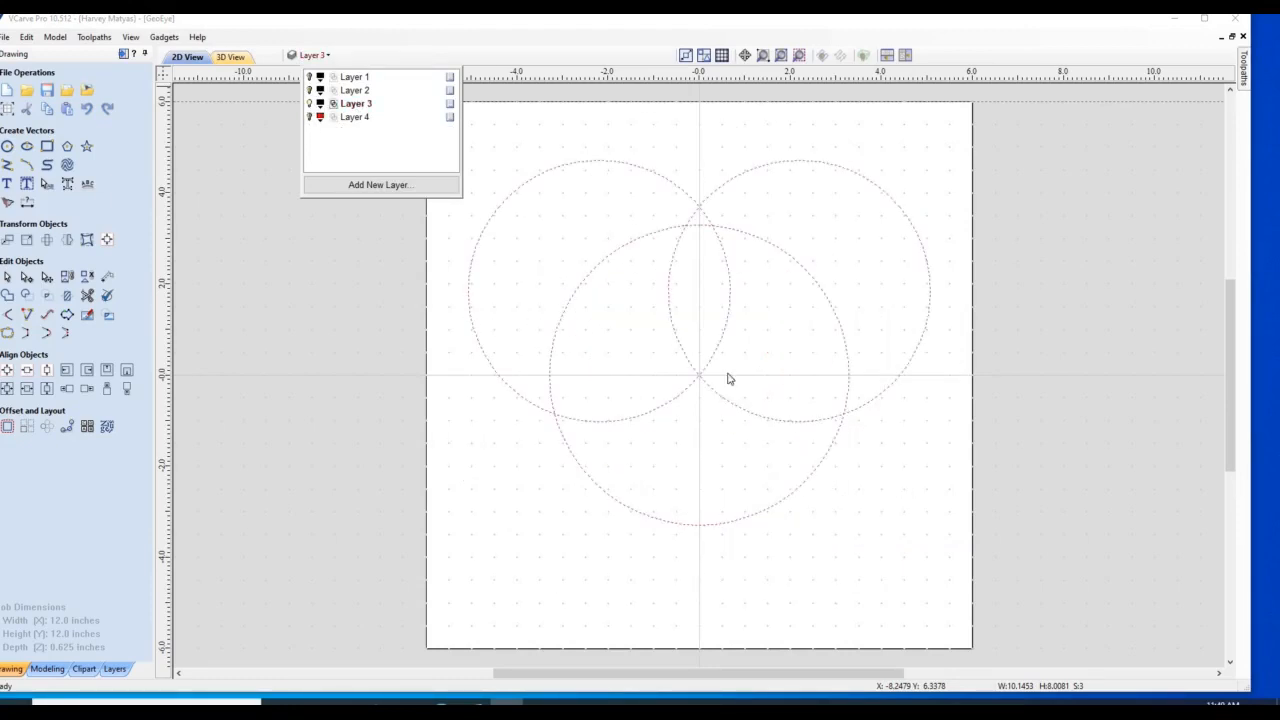
pyautogui.click(265, 290)
pyautogui.click(257, 277)
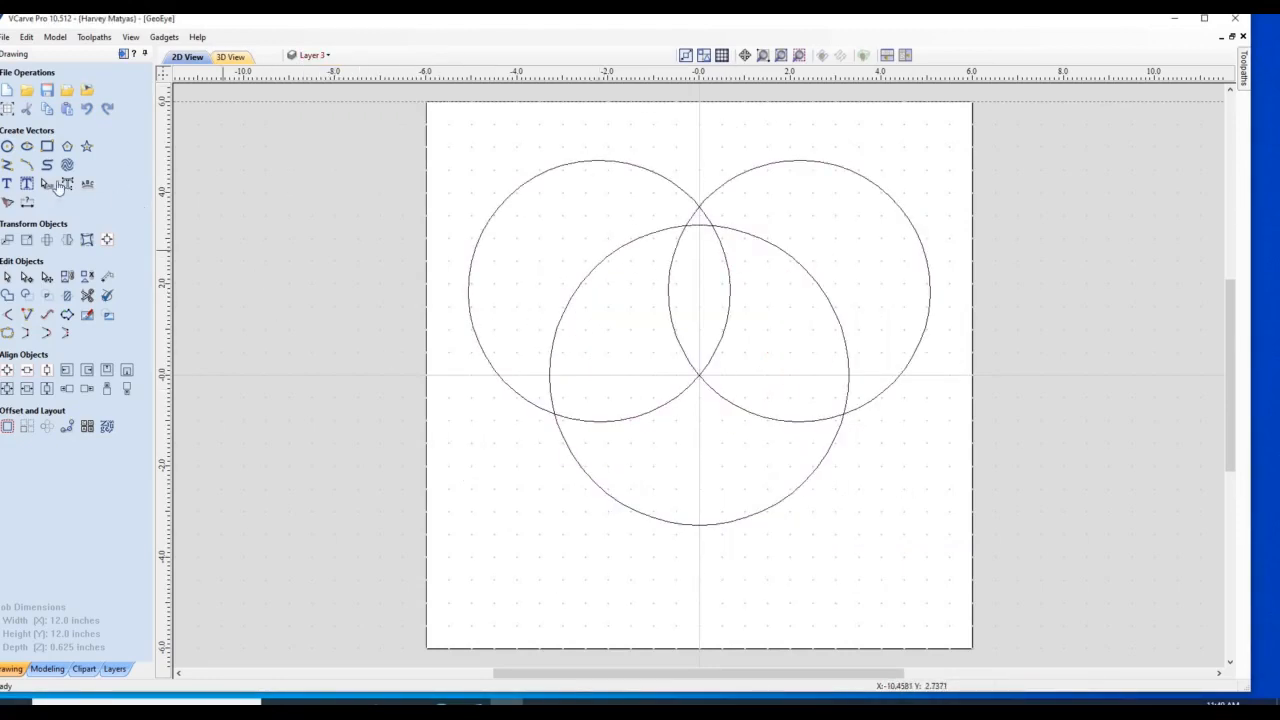
# Step: Trim the three overlapping circles with Interactive Vector Trim, leaving only the small triangle between their upper intersections
pyautogui.click(88, 297)
pyautogui.moveTo(624, 151)
pyautogui.mouseDown()
pyautogui.moveTo(596, 207)
pyautogui.moveTo(637, 351)
pyautogui.moveTo(711, 346)
pyautogui.moveTo(649, 408)
pyautogui.moveTo(777, 491)
pyautogui.moveTo(850, 165)
pyautogui.mouseUp()
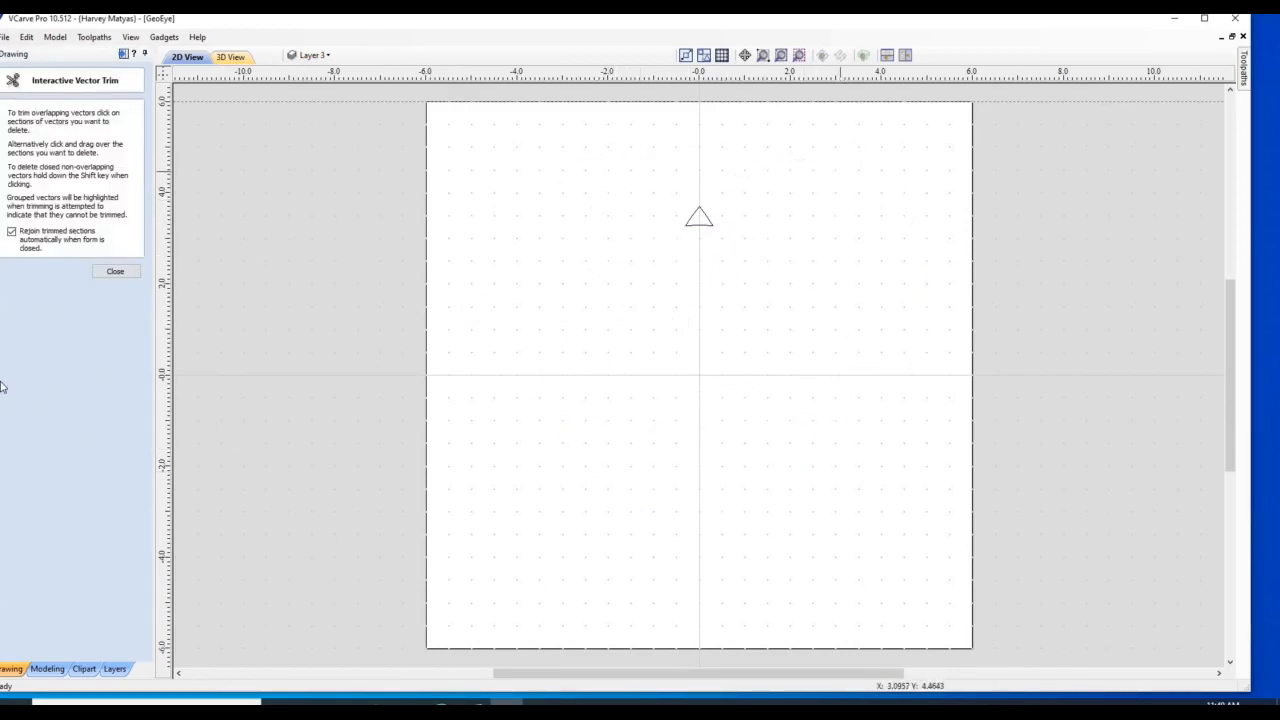
pyautogui.click(115, 271)
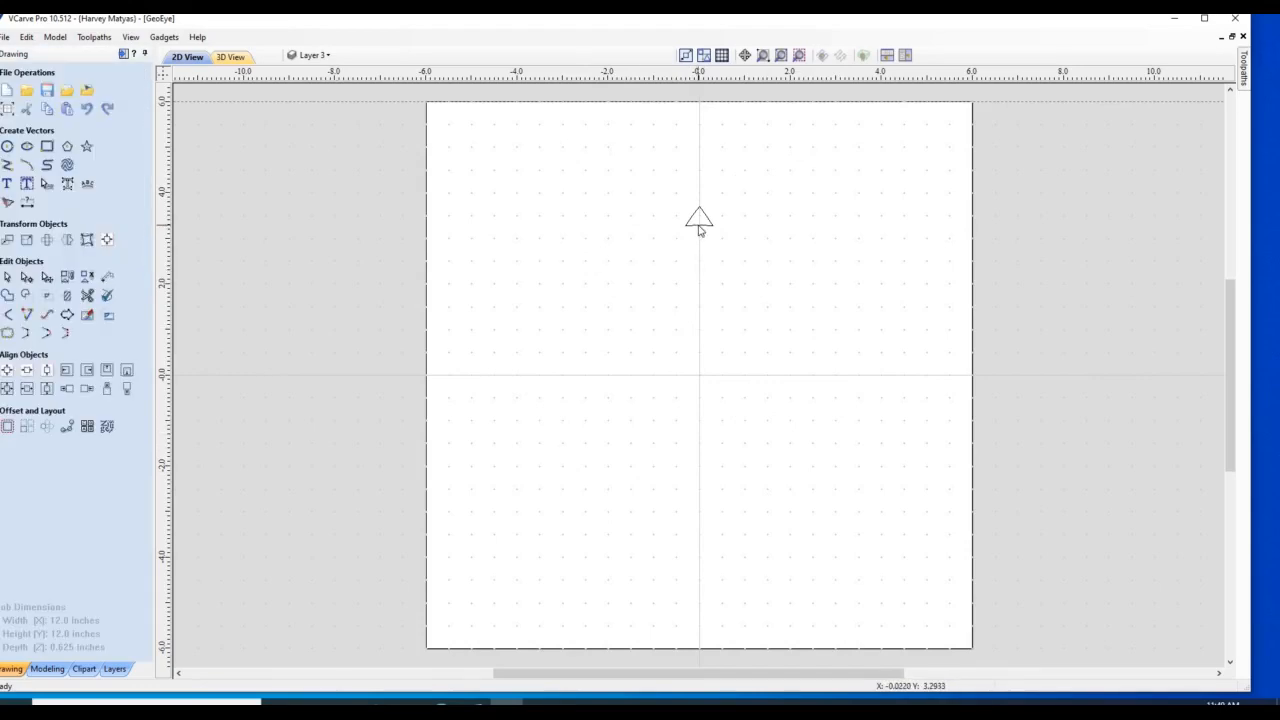
# Step: Scale the trimmed triangle to 97 % of its size from its centre, with width and height linked
pyautogui.click(699, 229)
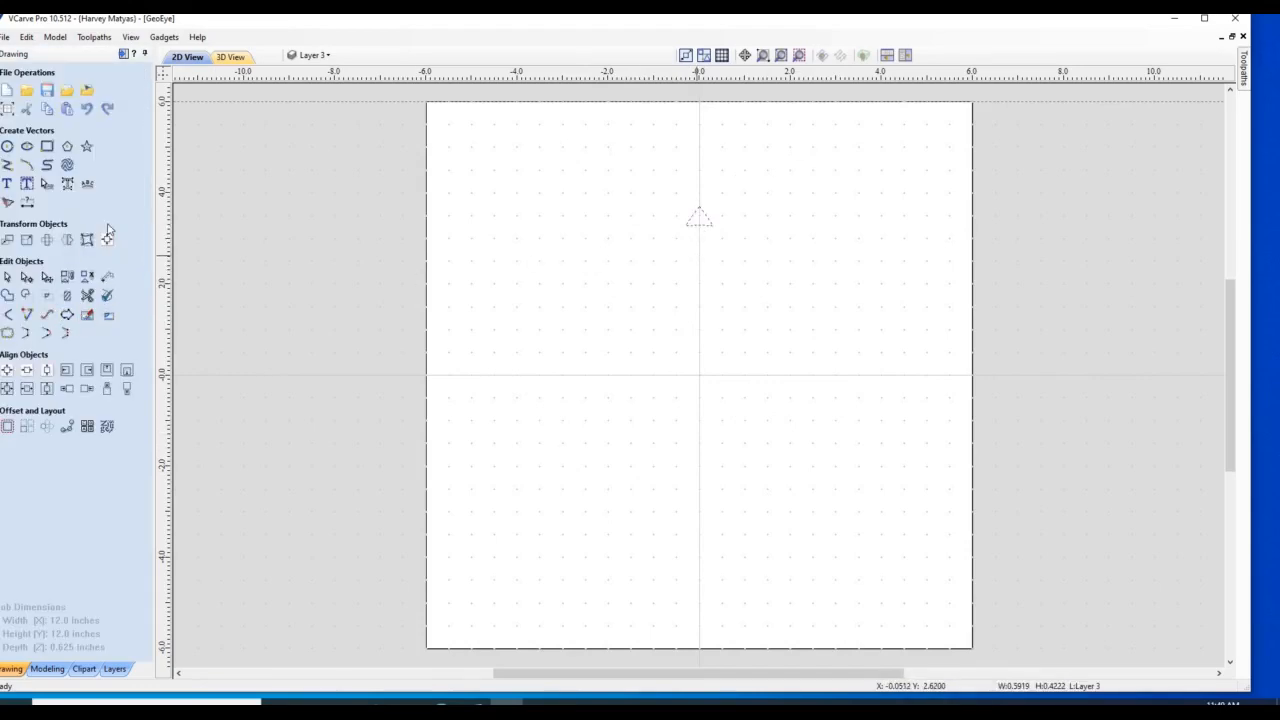
pyautogui.click(27, 240)
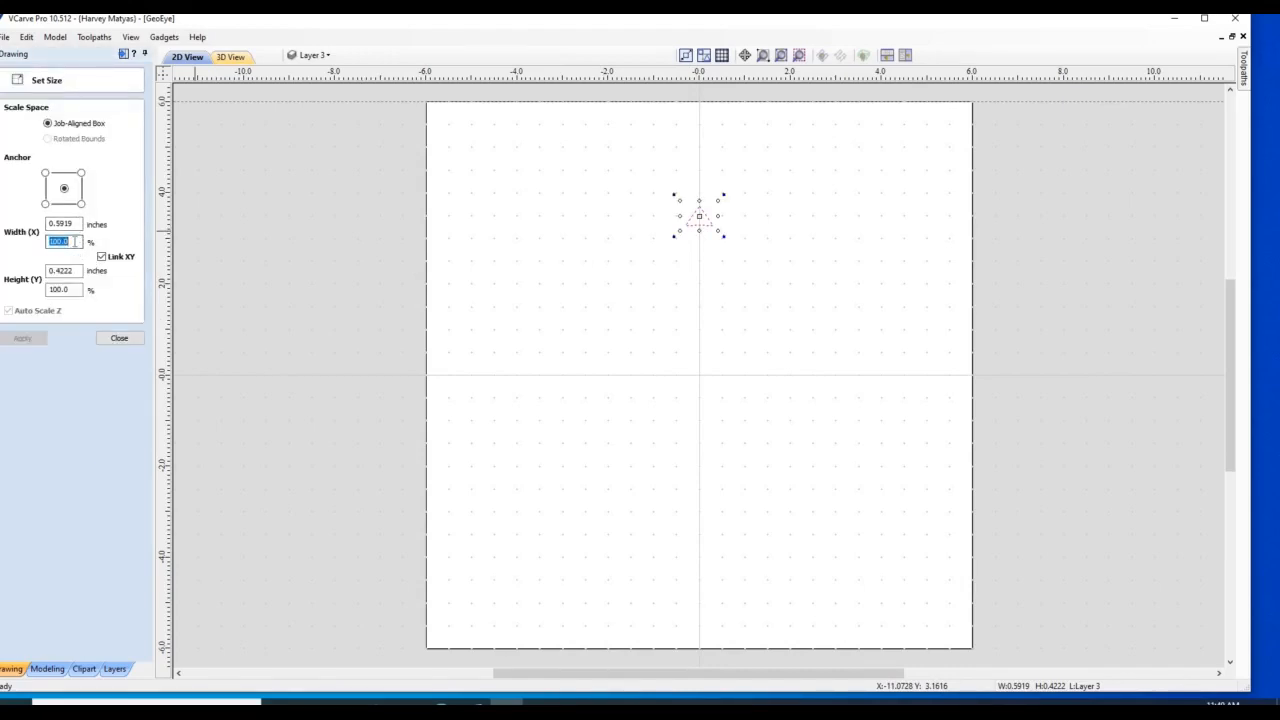
pyautogui.write('97')
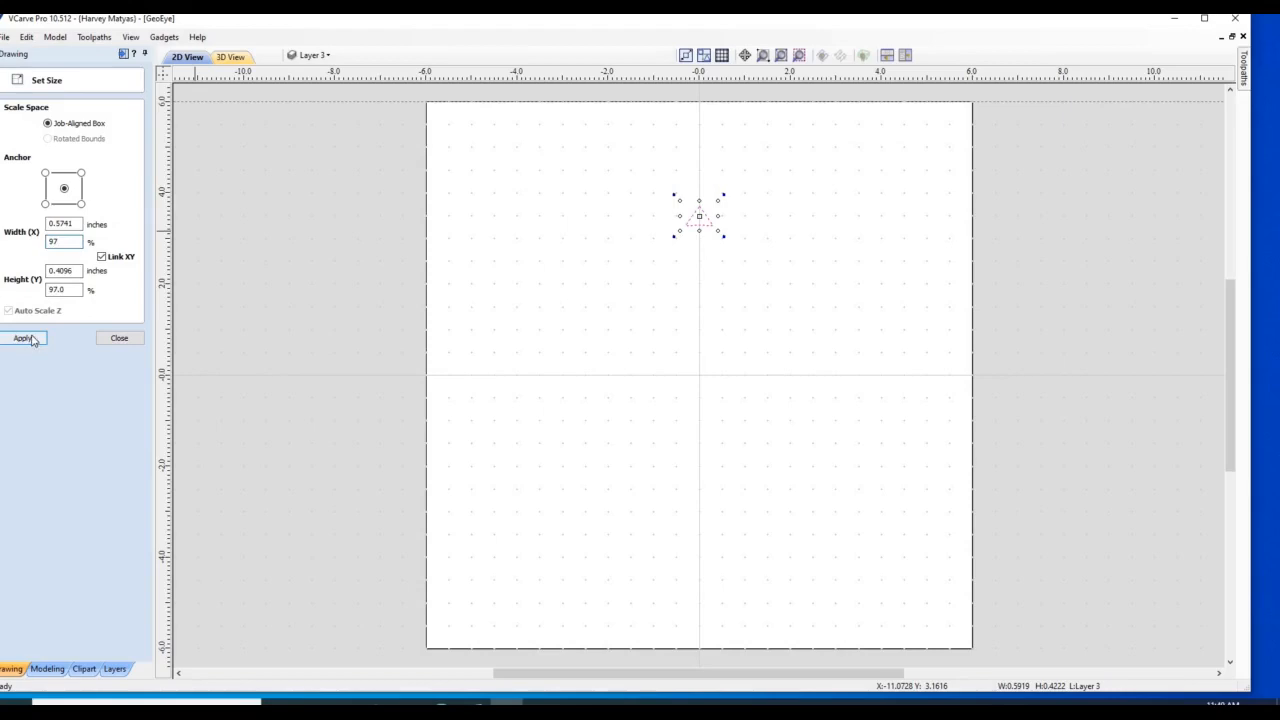
pyautogui.press('Return')
pyautogui.click(137, 342)
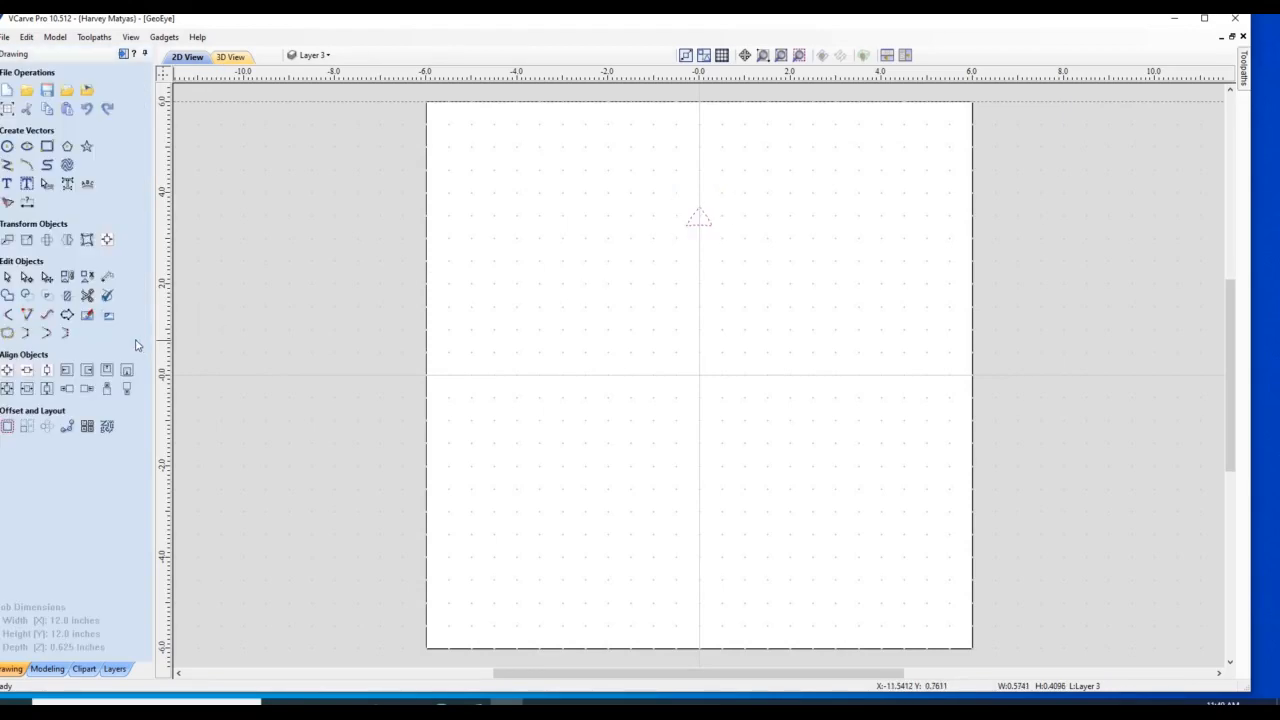
# Step: Circularly copy the scaled triangle as 36 rotated items over a total angle of 360 degrees around the rotation centre 0,0
pyautogui.click(45, 427)
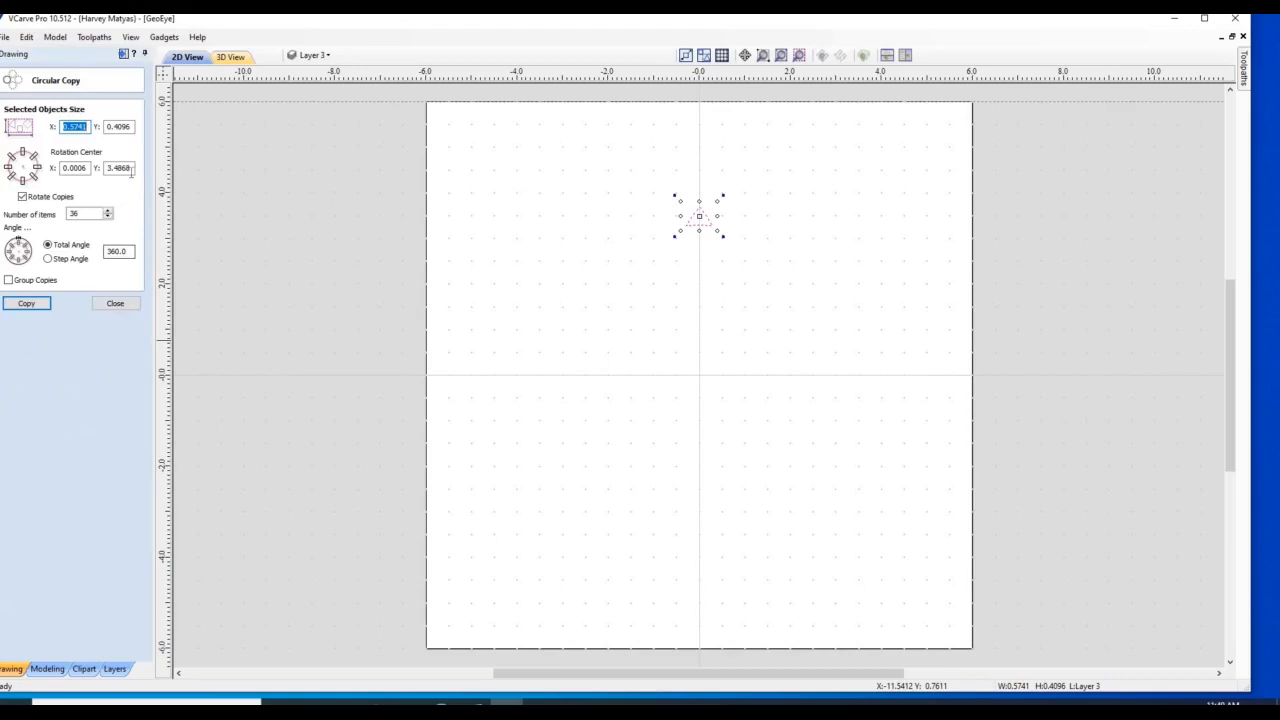
pyautogui.doubleClick(131, 167)
pyautogui.write('0')
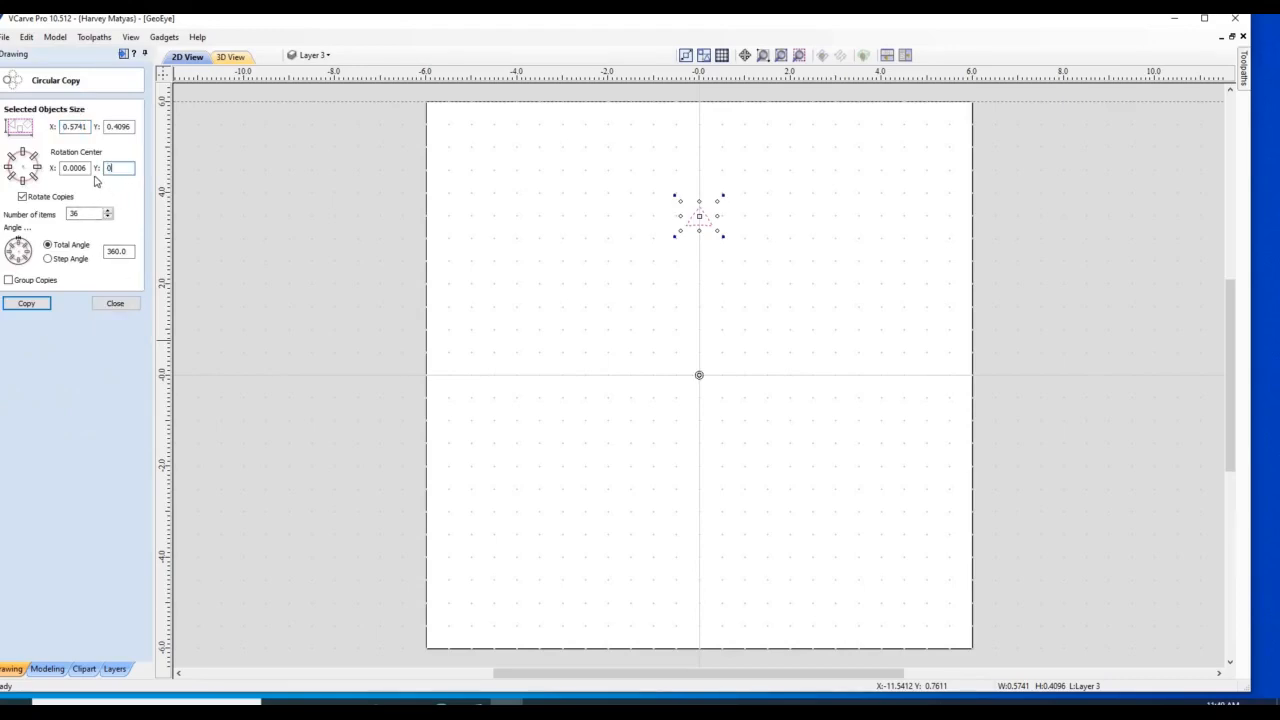
pyautogui.doubleClick(86, 167)
pyautogui.write('0')
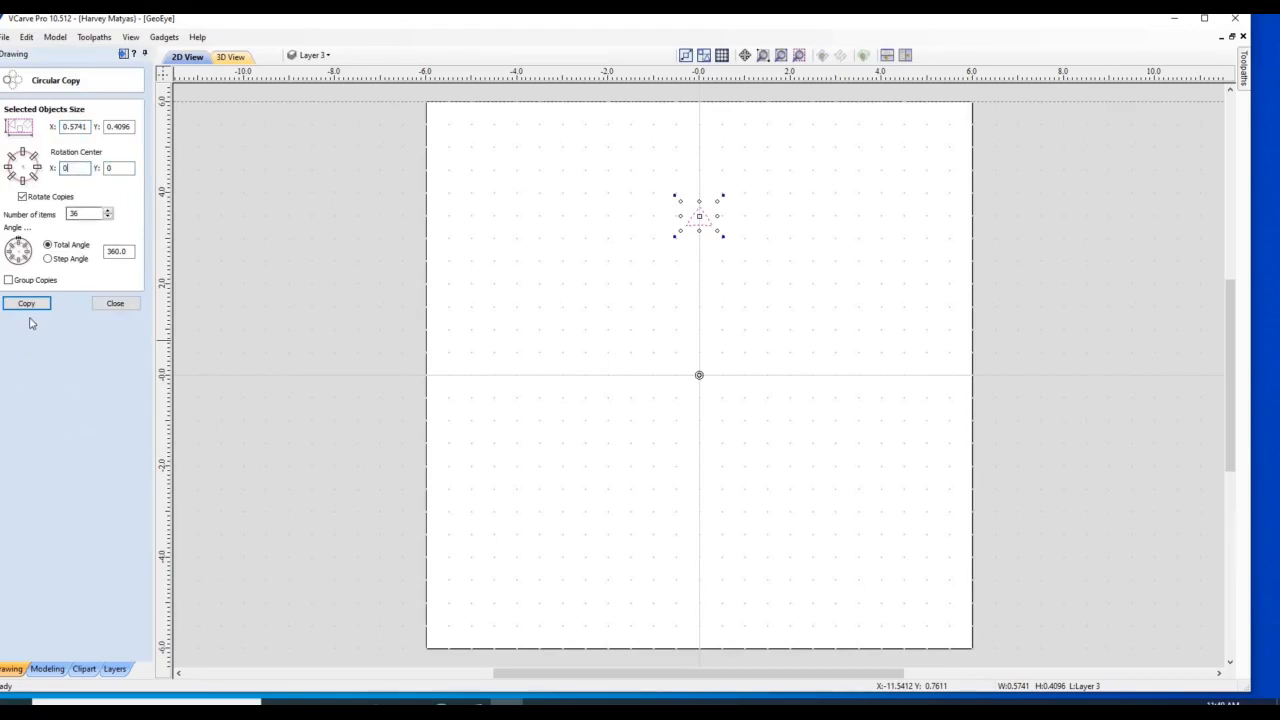
pyautogui.click(30, 309)
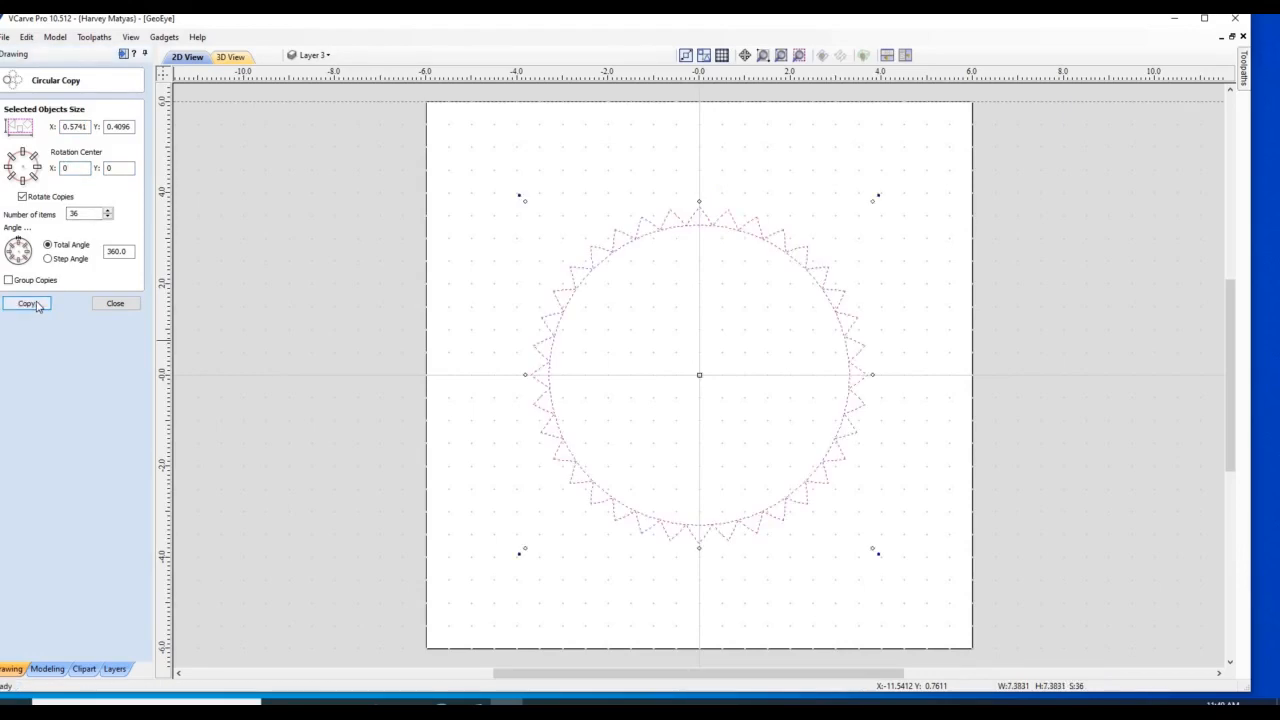
pyautogui.click(318, 340)
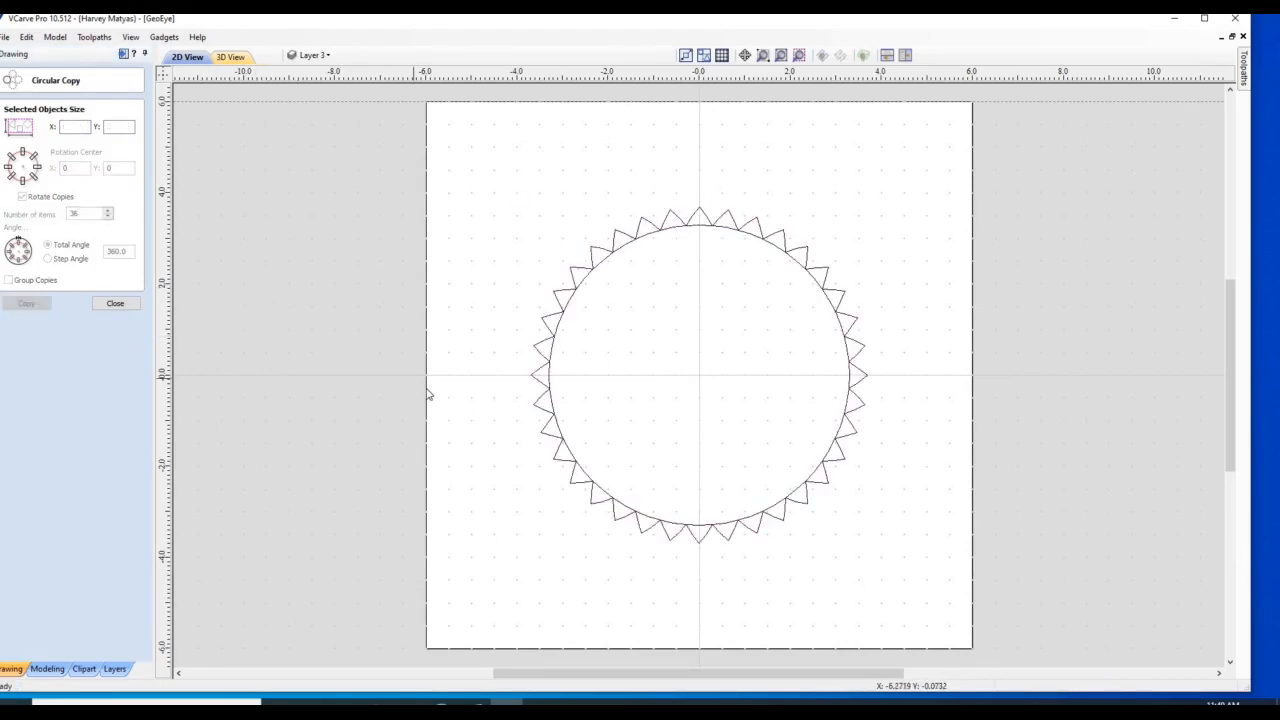
pyautogui.click(104, 307)
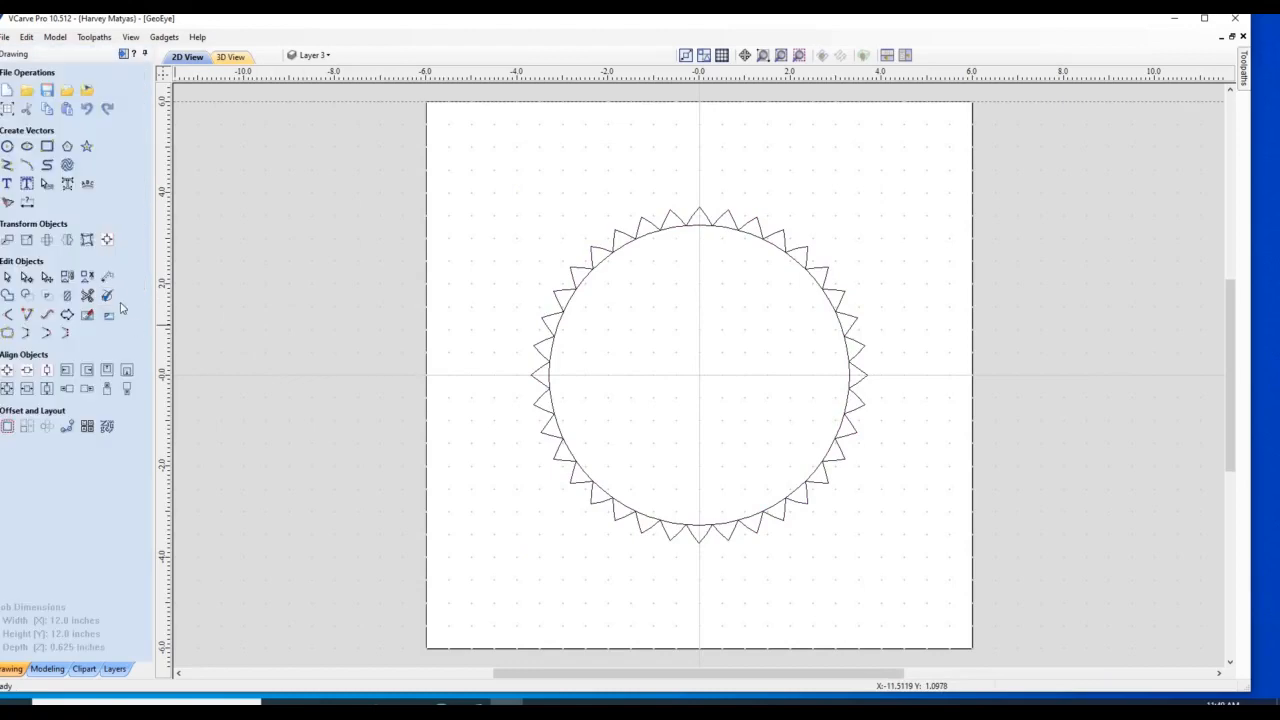
# Step: Select all the copied triangles and check them for overlaps and intersections with the Vector Validator
pyautogui.click(764, 518)
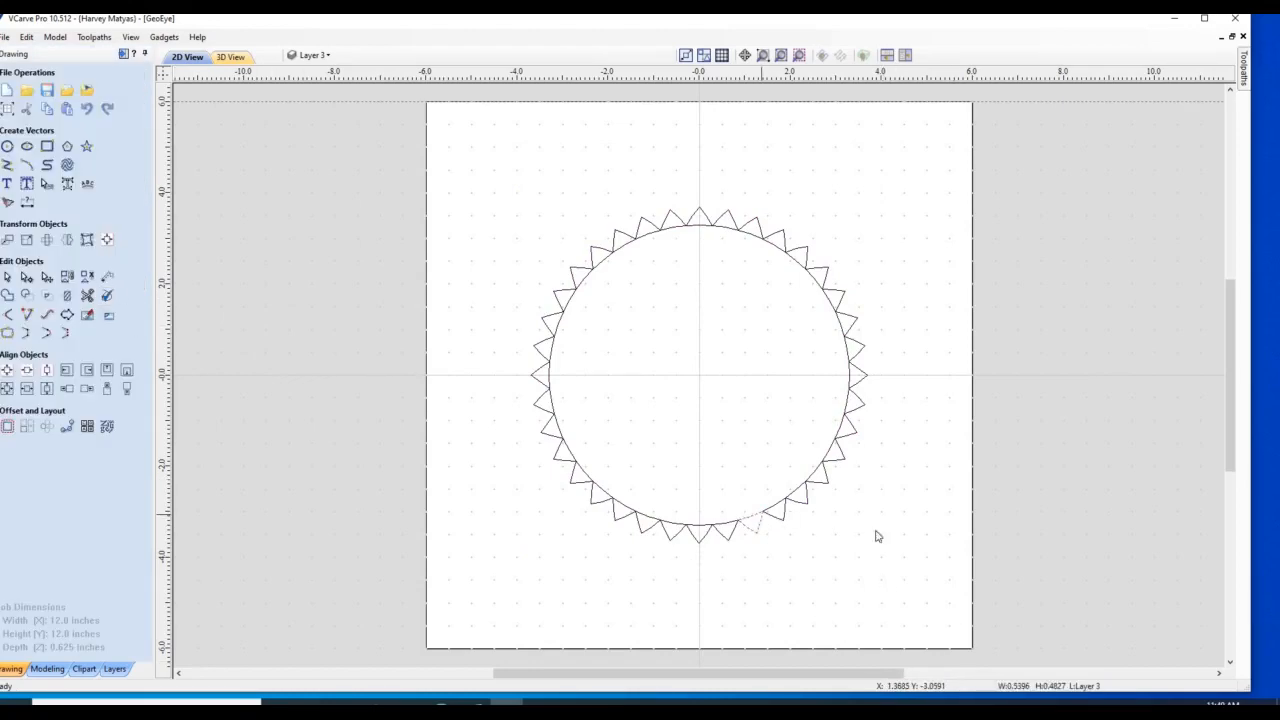
pyautogui.moveTo(940, 585); pyautogui.dragTo(498, 195)
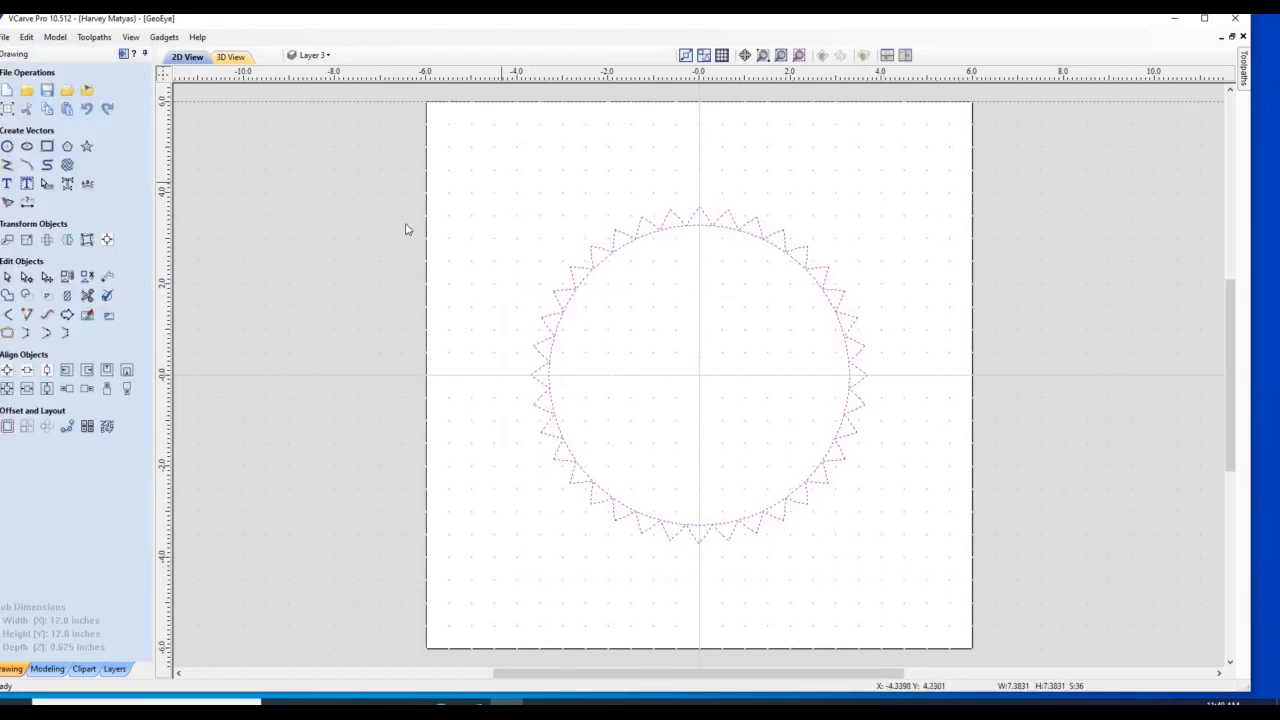
pyautogui.click(106, 294)
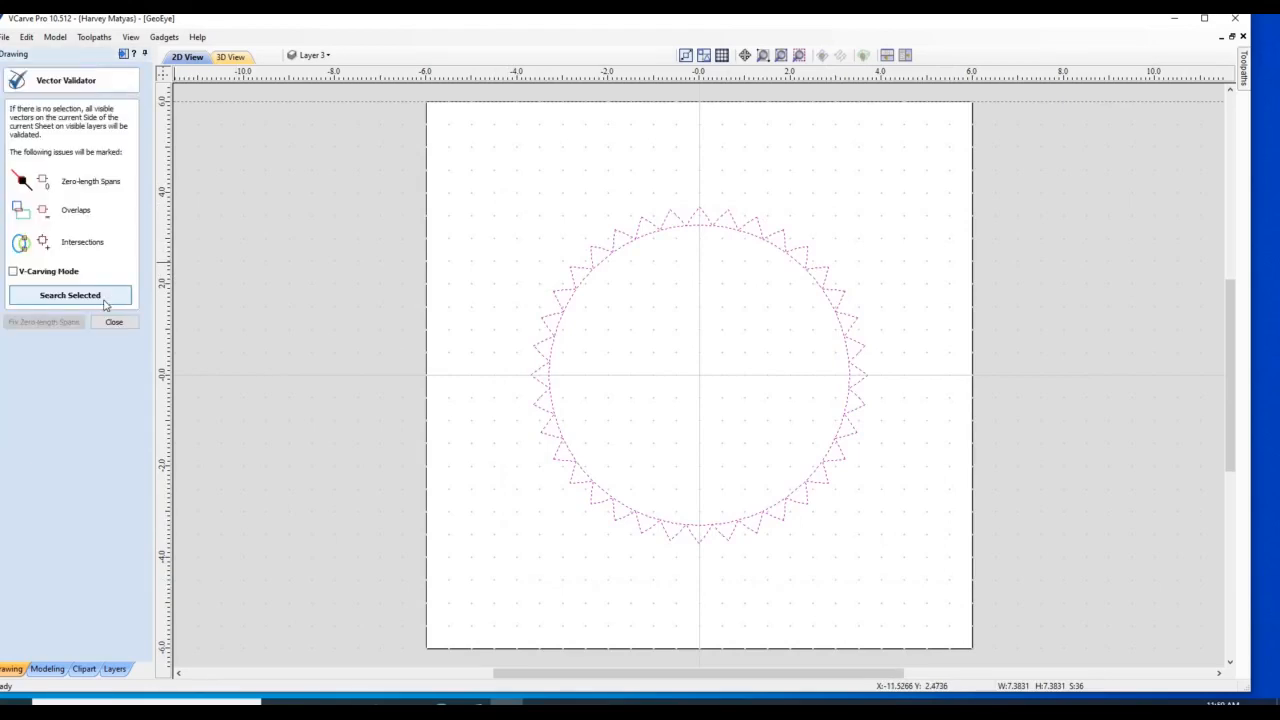
pyautogui.click(114, 322)
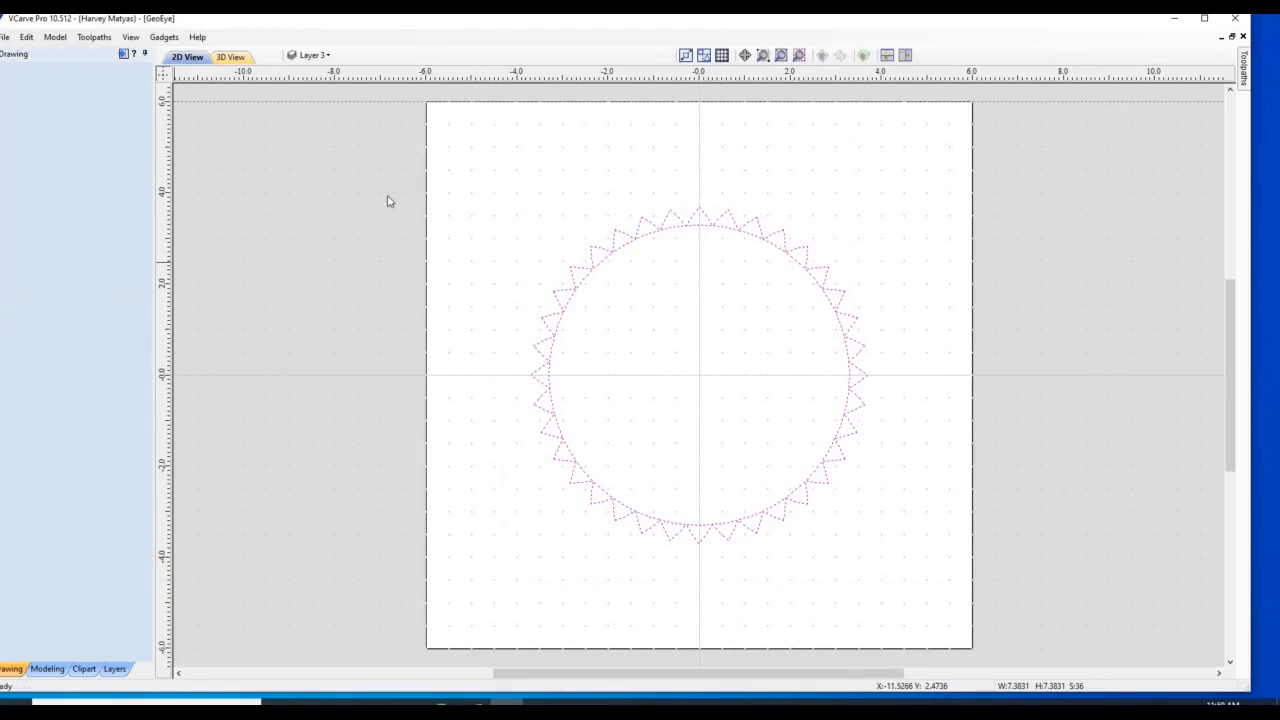
# Step: Move the complete ring of number 4 triangles to Layer 4
pyautogui.moveTo(922, 558); pyautogui.dragTo(500, 163)
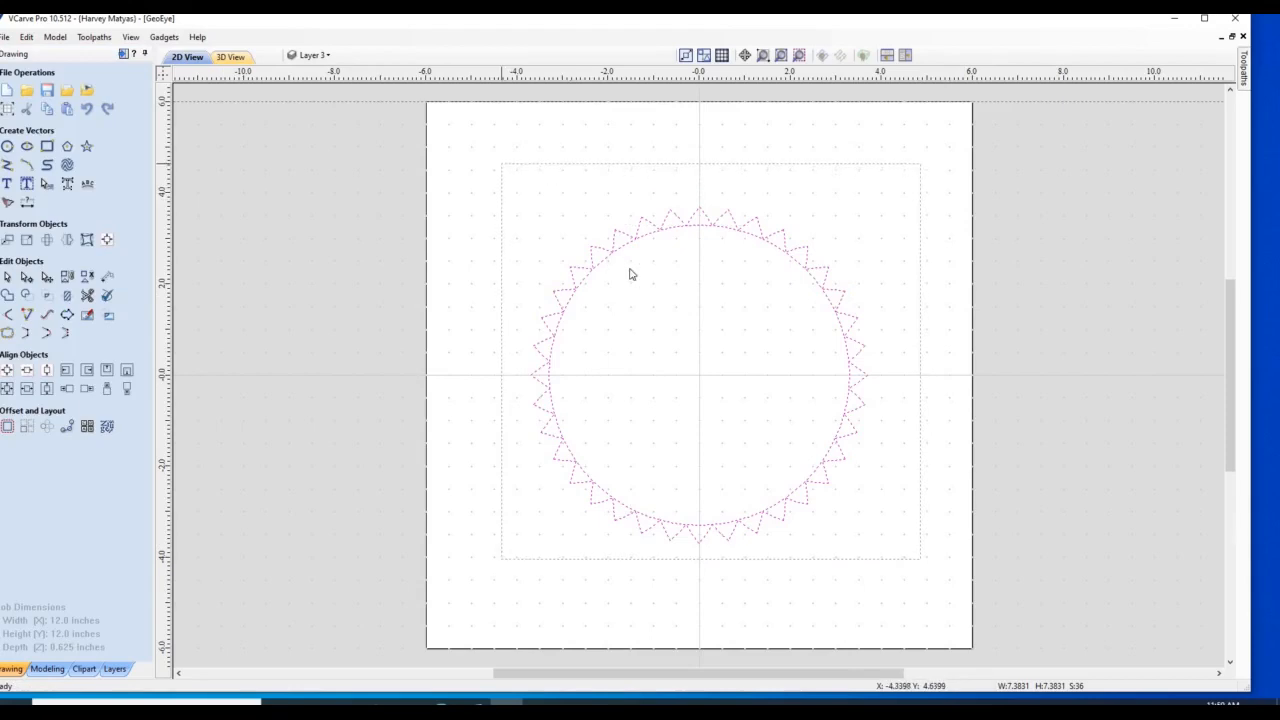
pyautogui.rightClick(634, 249)
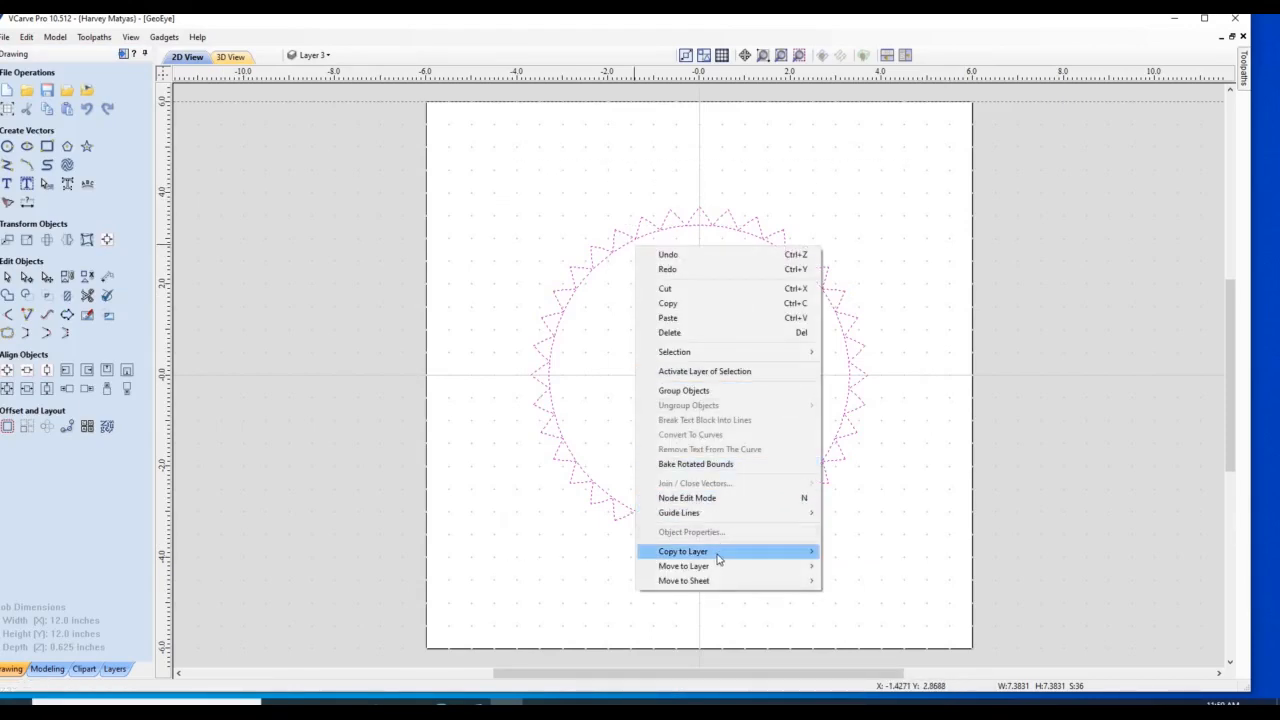
pyautogui.moveTo(717, 559)
pyautogui.moveTo(786, 566)
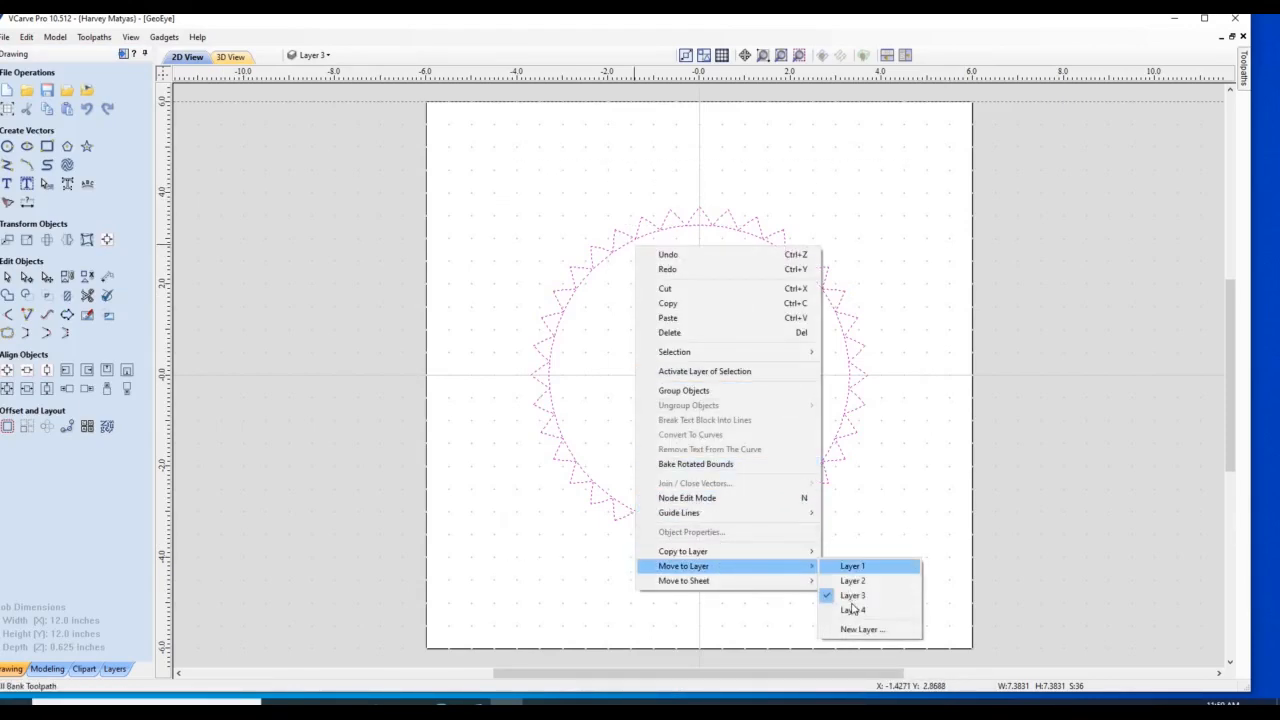
pyautogui.click(852, 611)
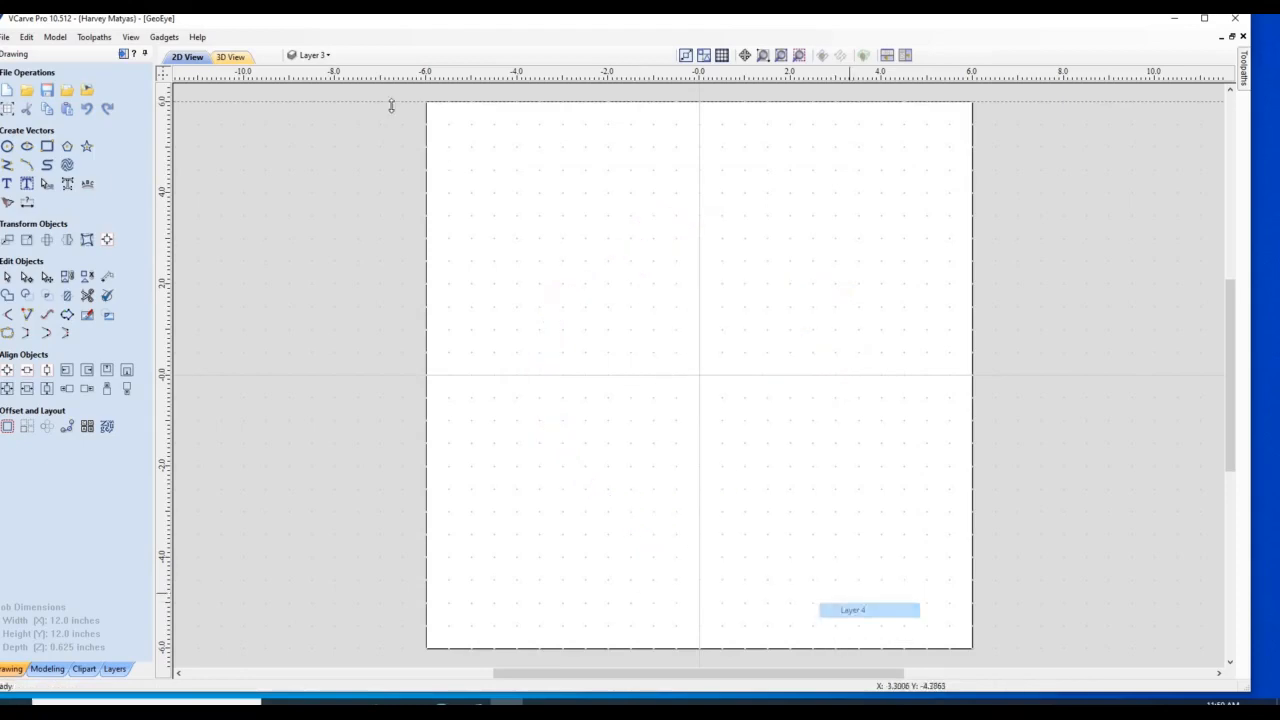
# Step: Show Layer 4, select all its triangle rings and check them for overlaps and intersections with the Vector Validator
pyautogui.click(312, 55)
pyautogui.click(310, 116)
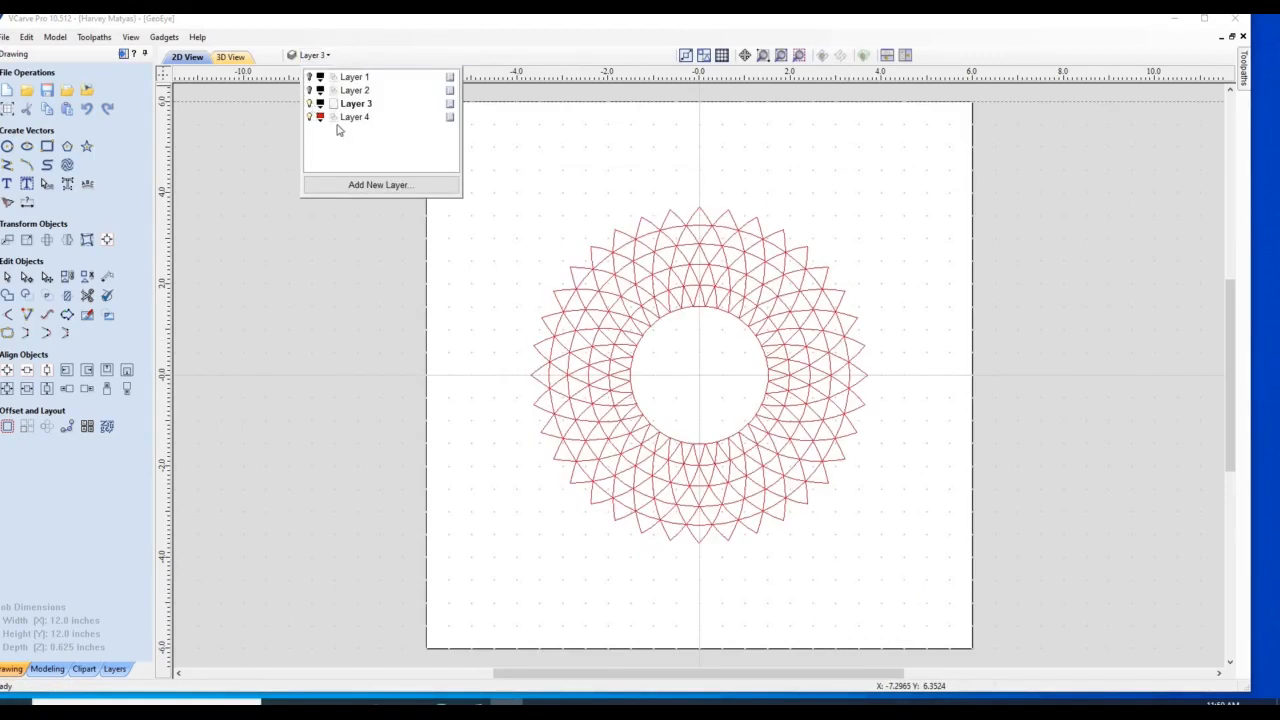
pyautogui.click(536, 393)
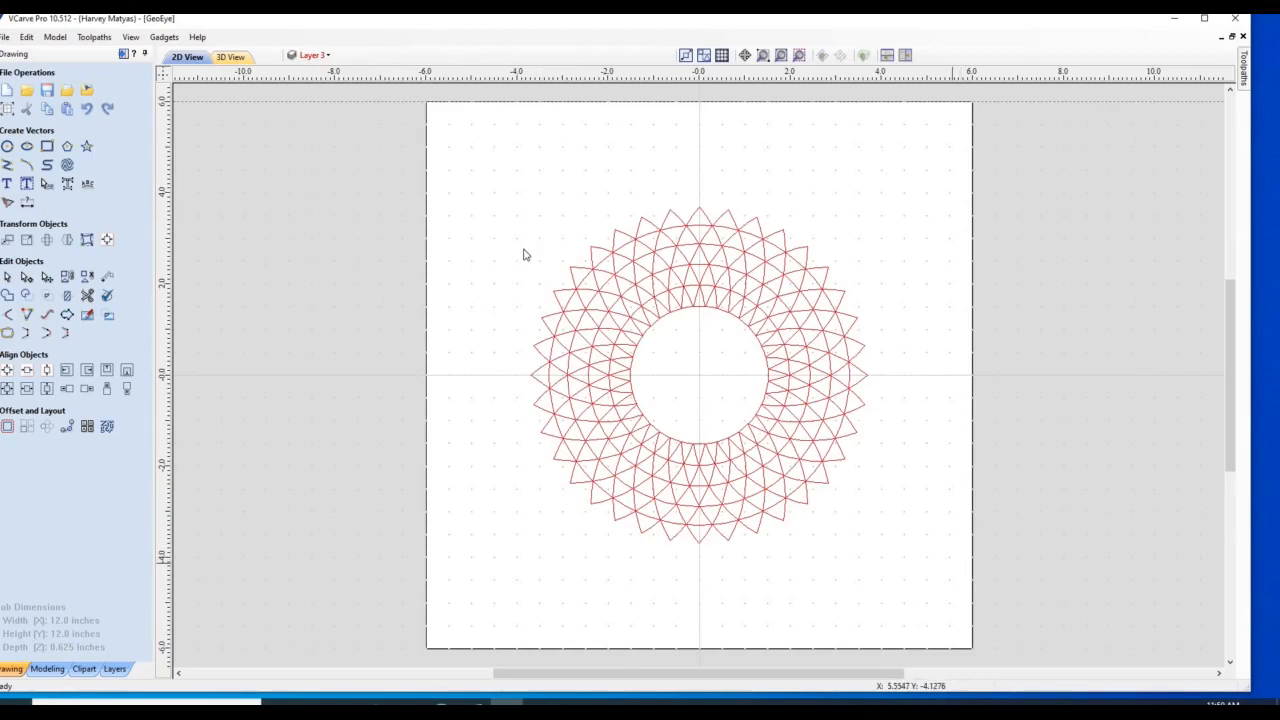
pyautogui.moveTo(955, 563); pyautogui.dragTo(430, 136)
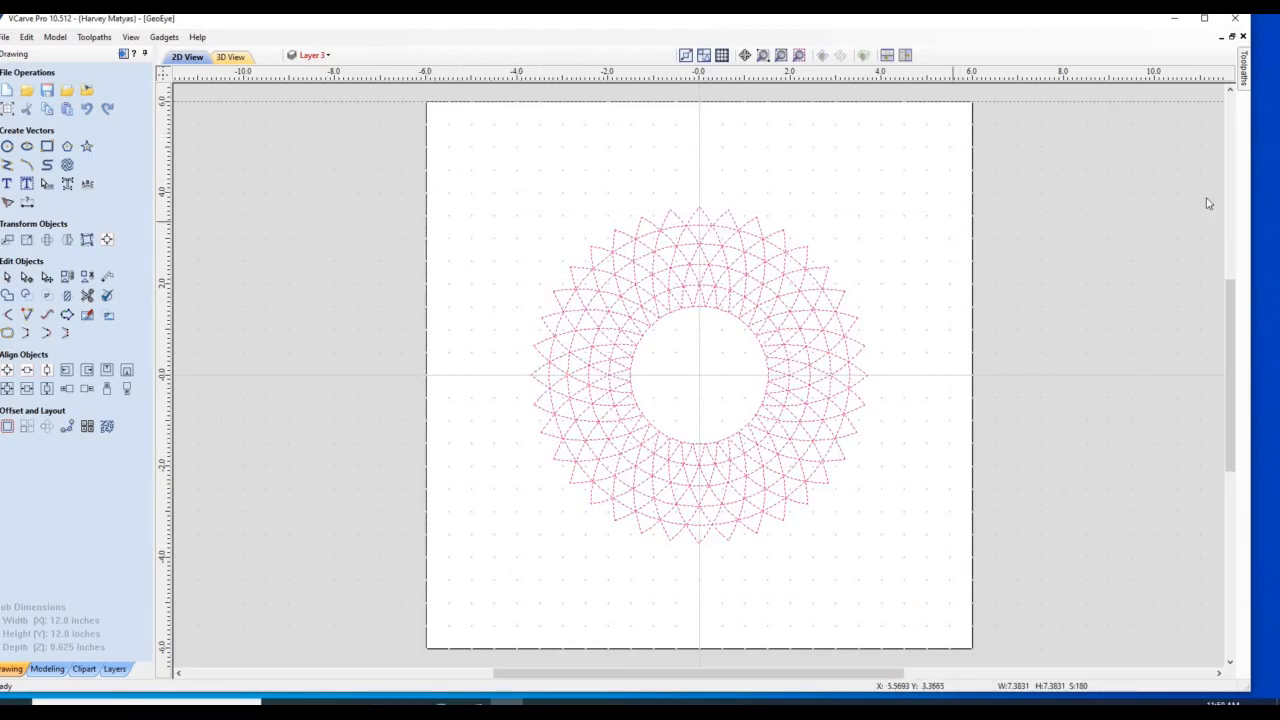
pyautogui.click(105, 295)
pyautogui.click(99, 295)
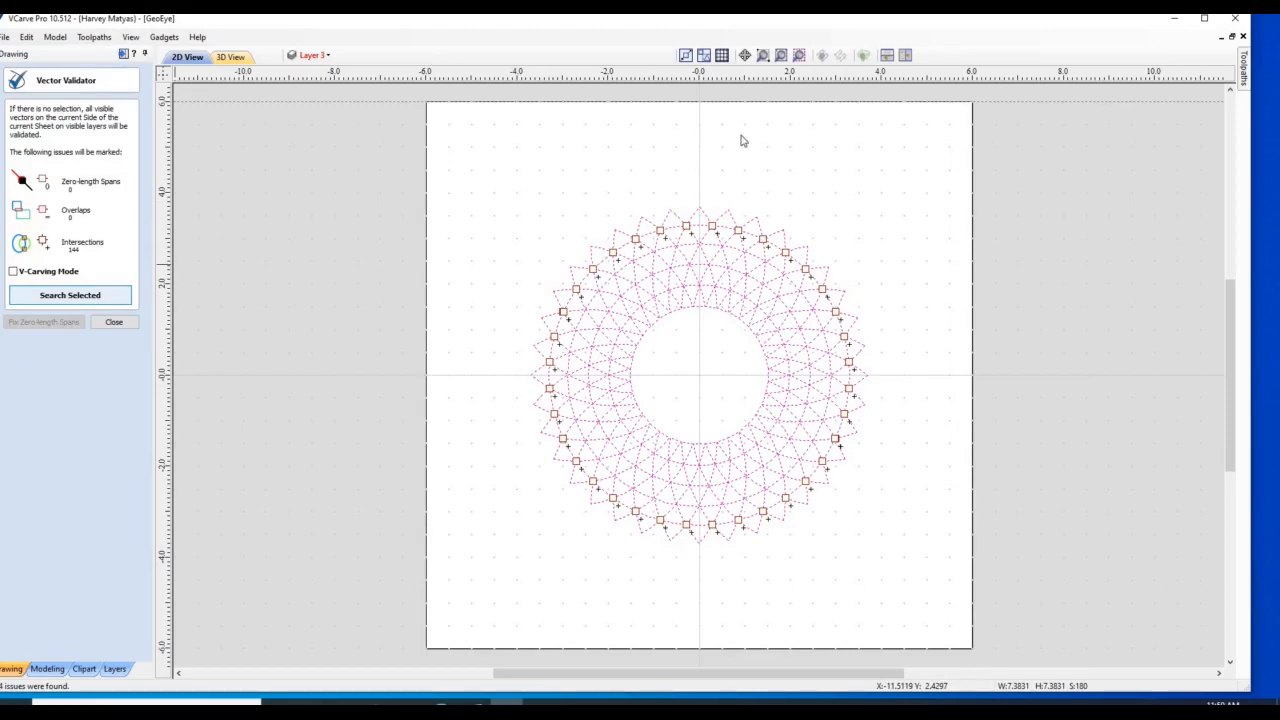
# Step: Examine a flagged intersection on the outermost ring up close to see how the neighbouring triangle corners meet, and close the Vector Validator
pyautogui.click(762, 55)
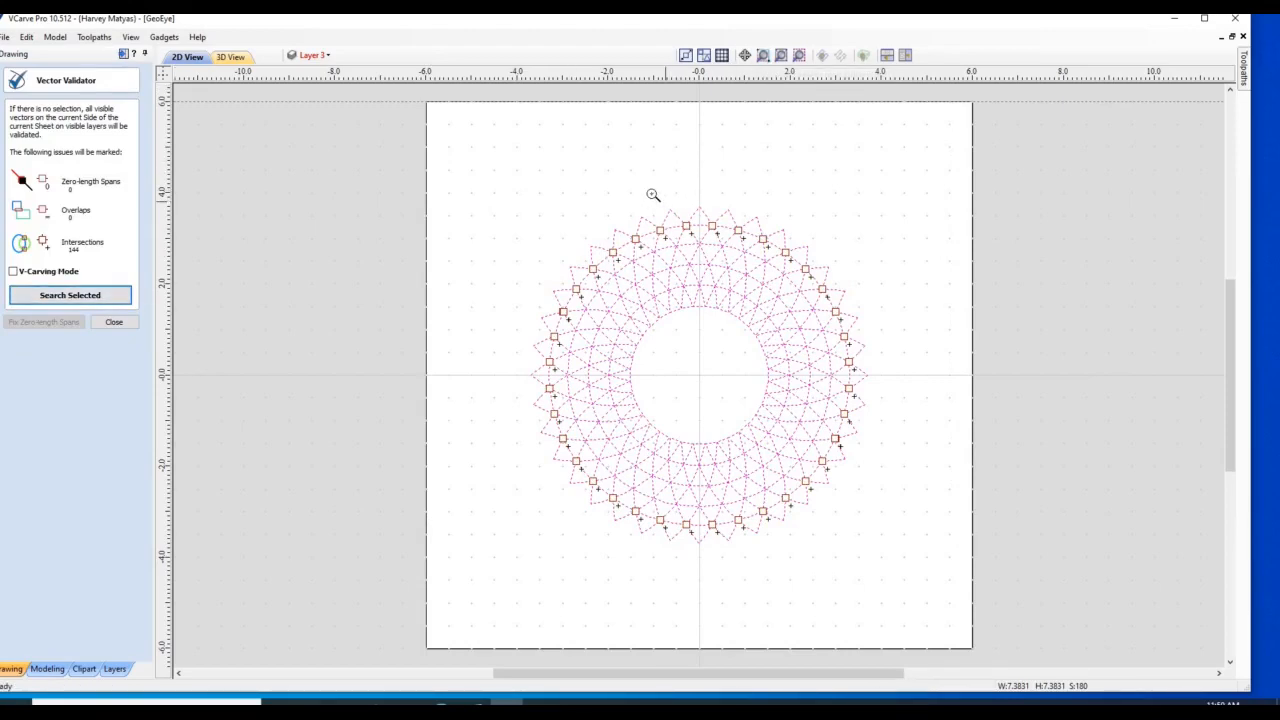
pyautogui.moveTo(741, 279); pyautogui.dragTo(741, 280)
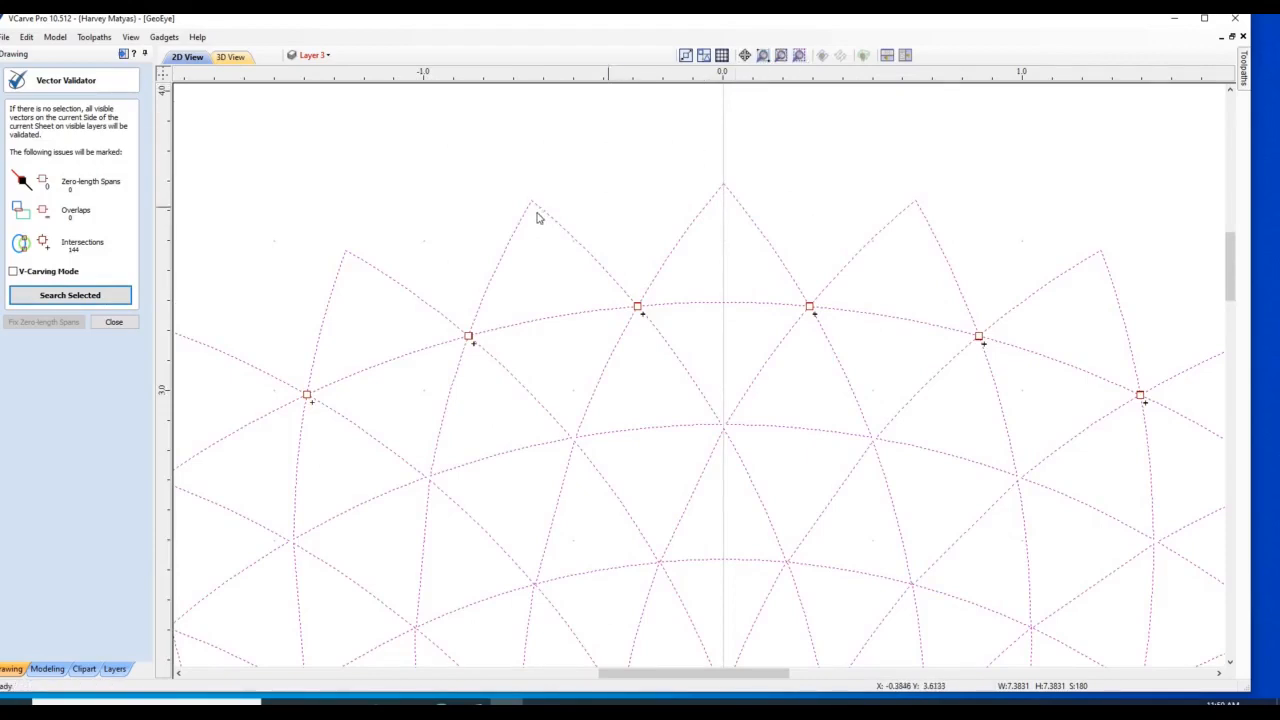
pyautogui.moveTo(537, 212); pyautogui.dragTo(757, 403)
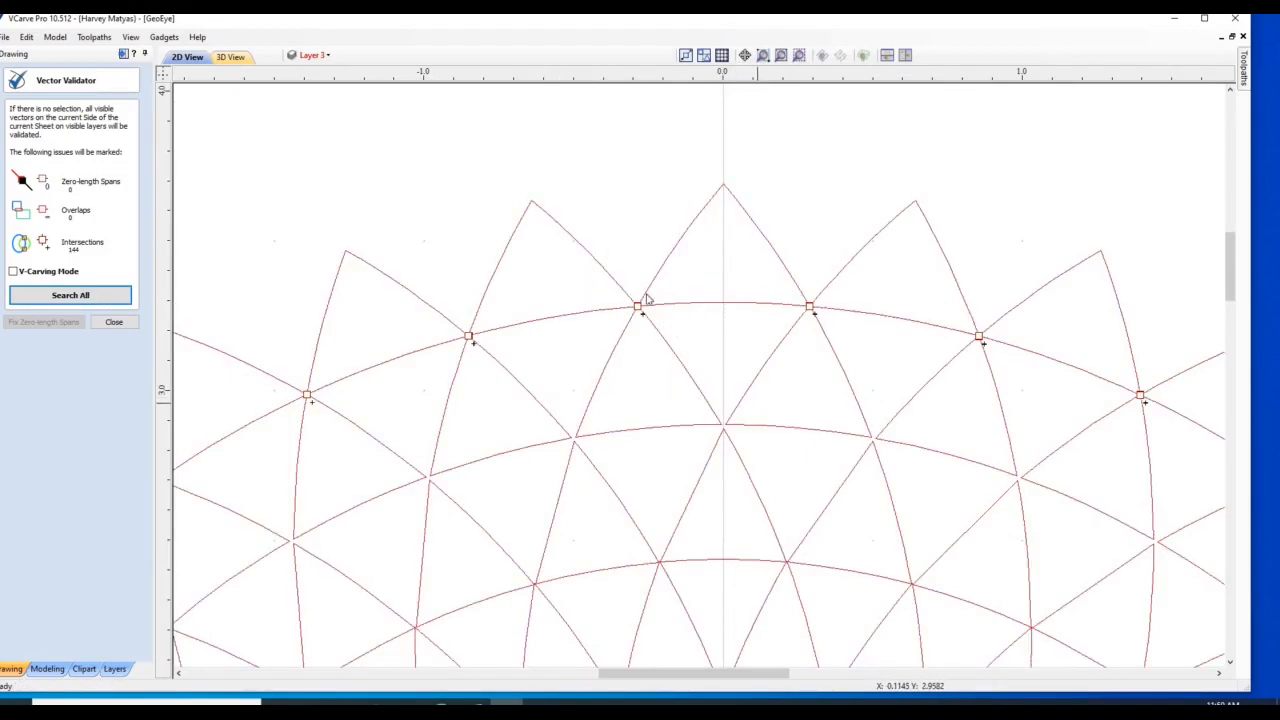
pyautogui.click(763, 55)
pyautogui.moveTo(552, 262); pyautogui.dragTo(740, 351)
pyautogui.click(763, 55)
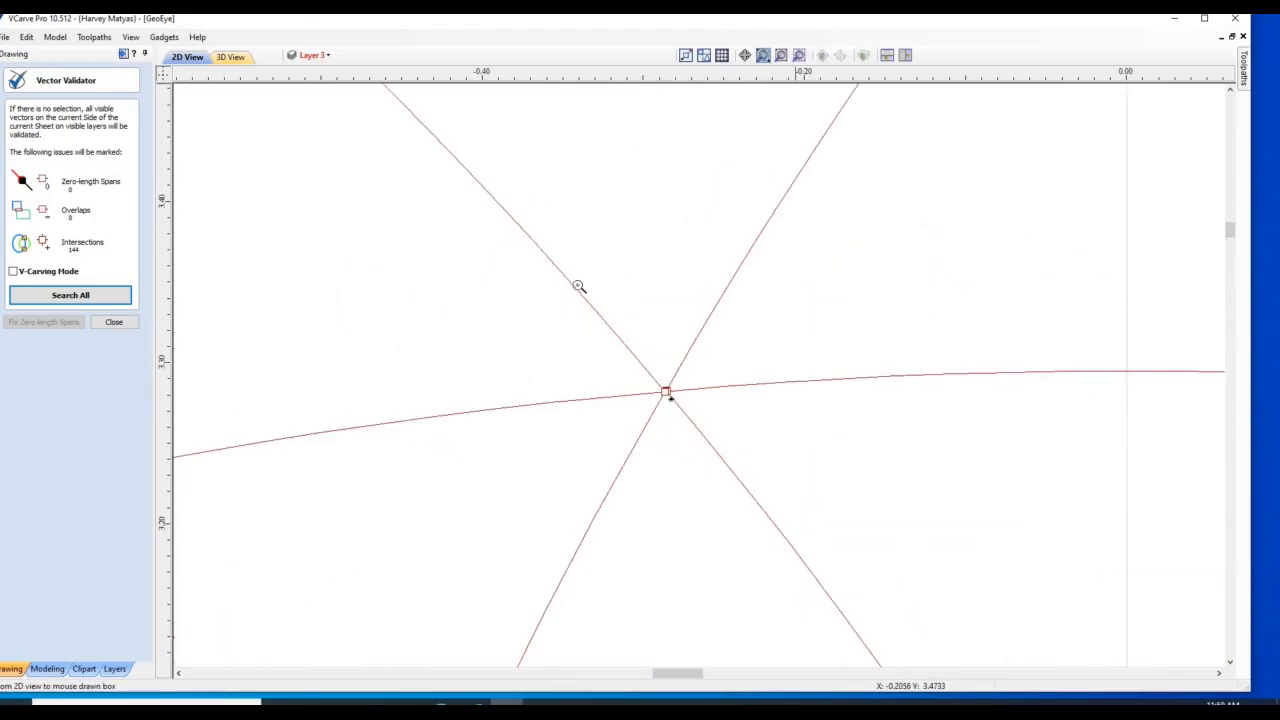
pyautogui.moveTo(529, 310); pyautogui.dragTo(768, 460)
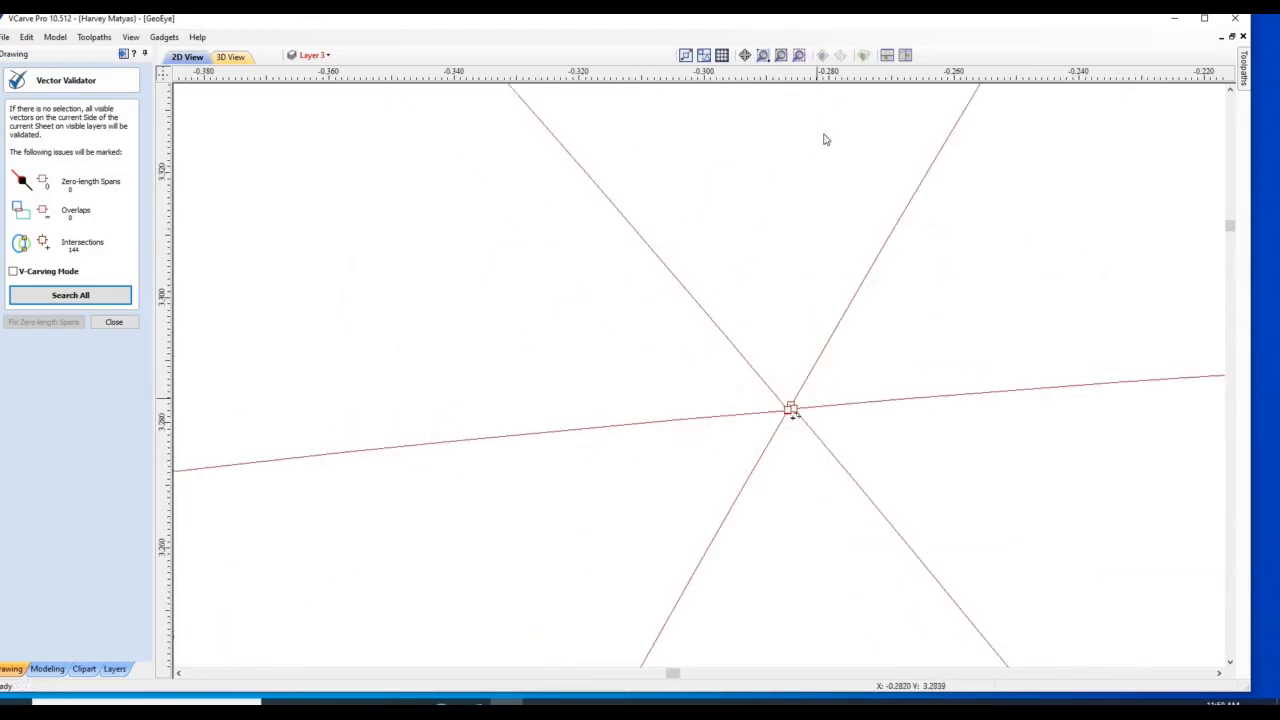
pyautogui.click(763, 55)
pyautogui.moveTo(606, 319); pyautogui.dragTo(975, 522)
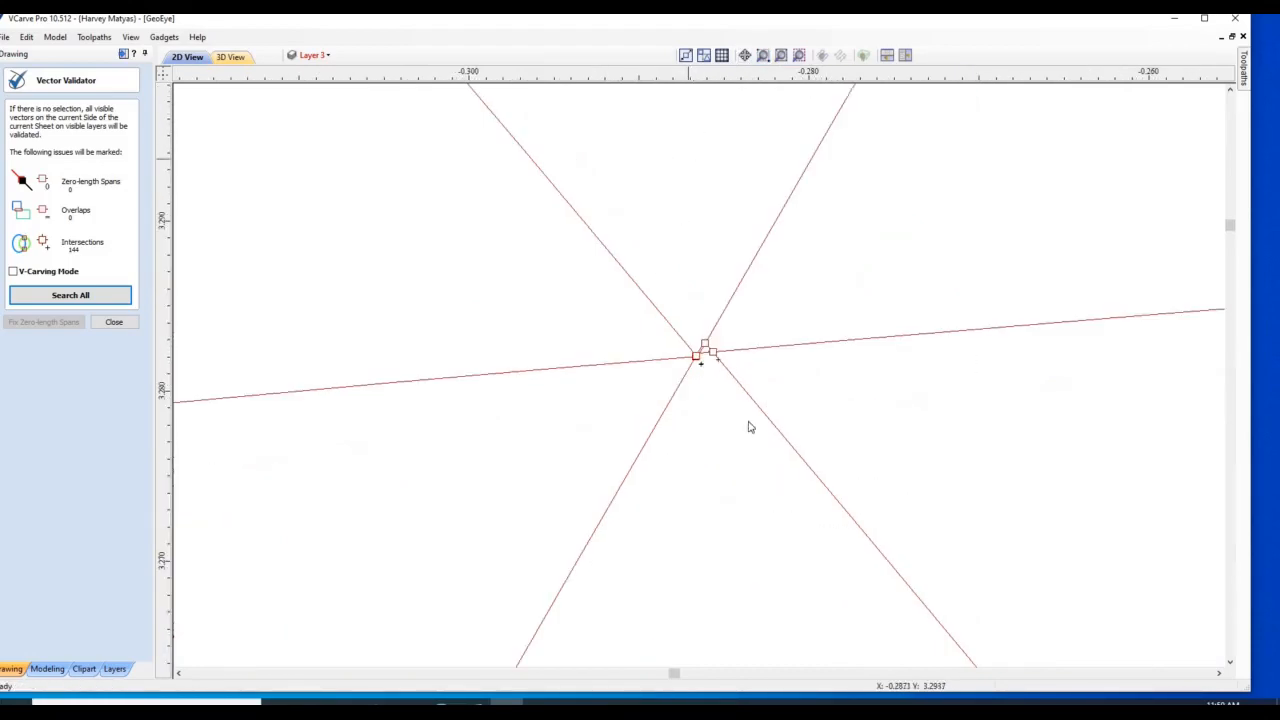
pyautogui.click(125, 327)
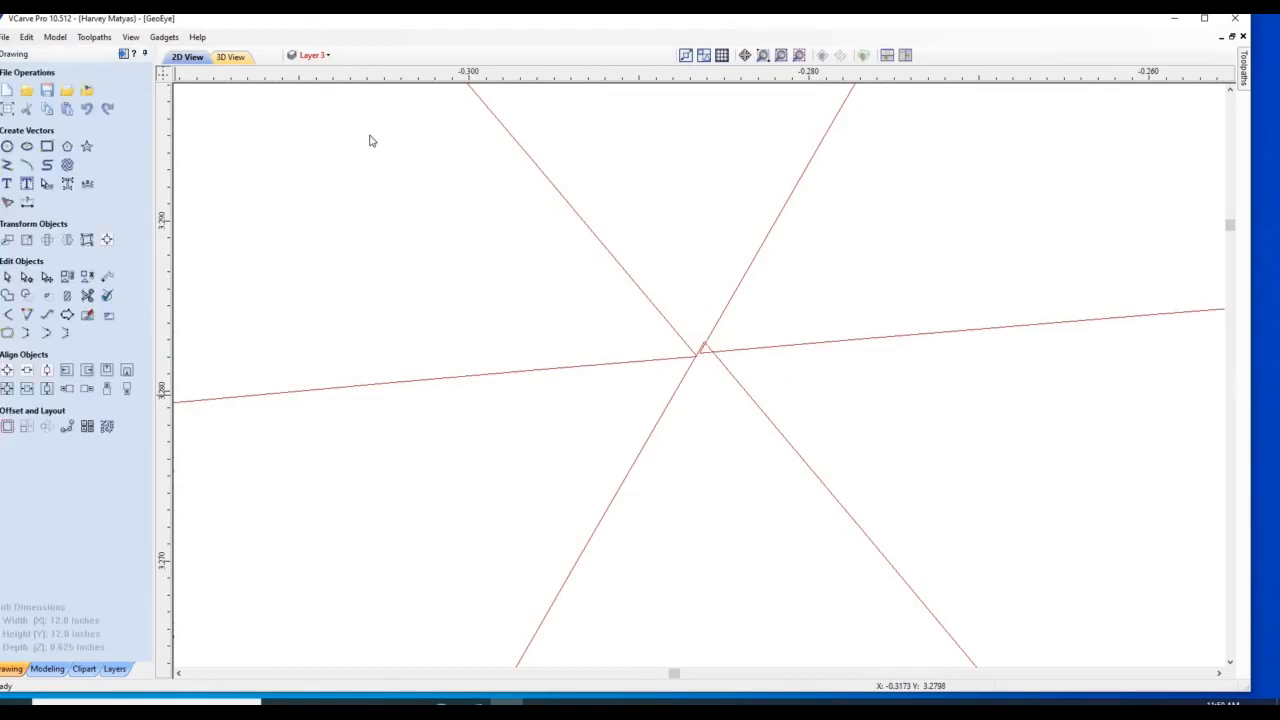
pyautogui.click(781, 55)
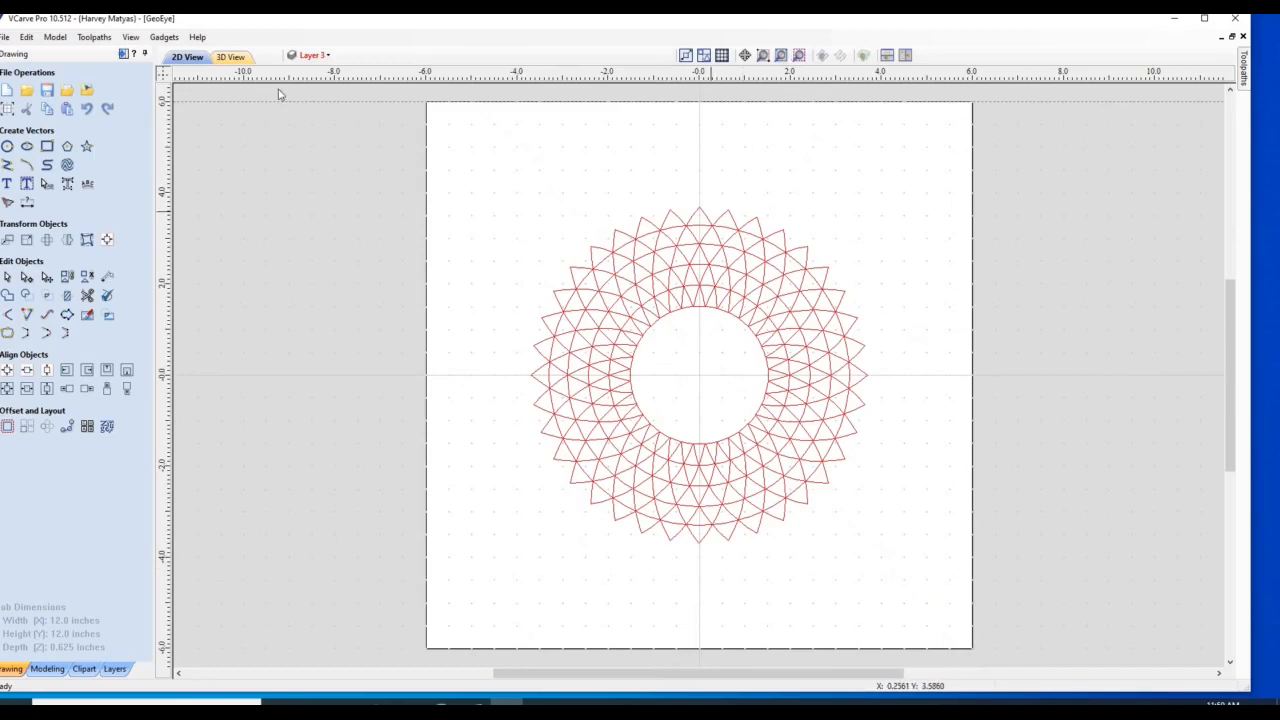
# Step: Put the outermost ring of triangles back on Layer 3 and hide Layer 4
pyautogui.click(703, 215)
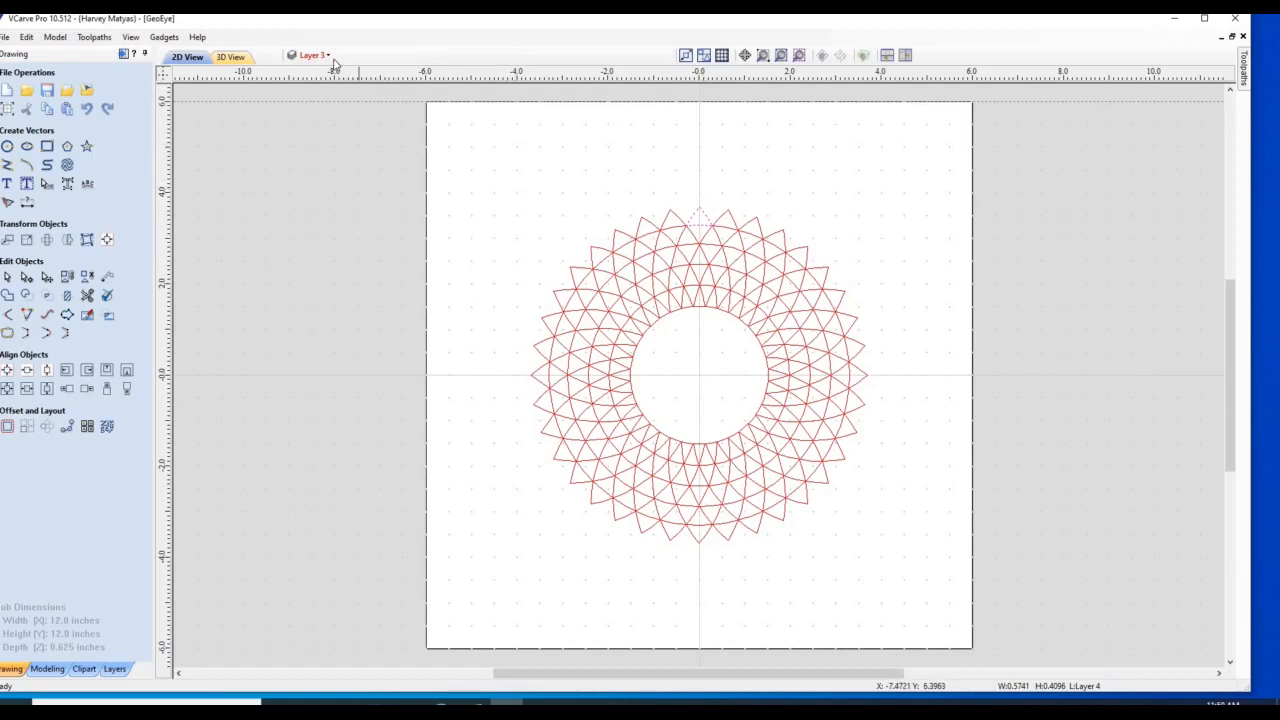
pyautogui.click(704, 215)
pyautogui.click(758, 168)
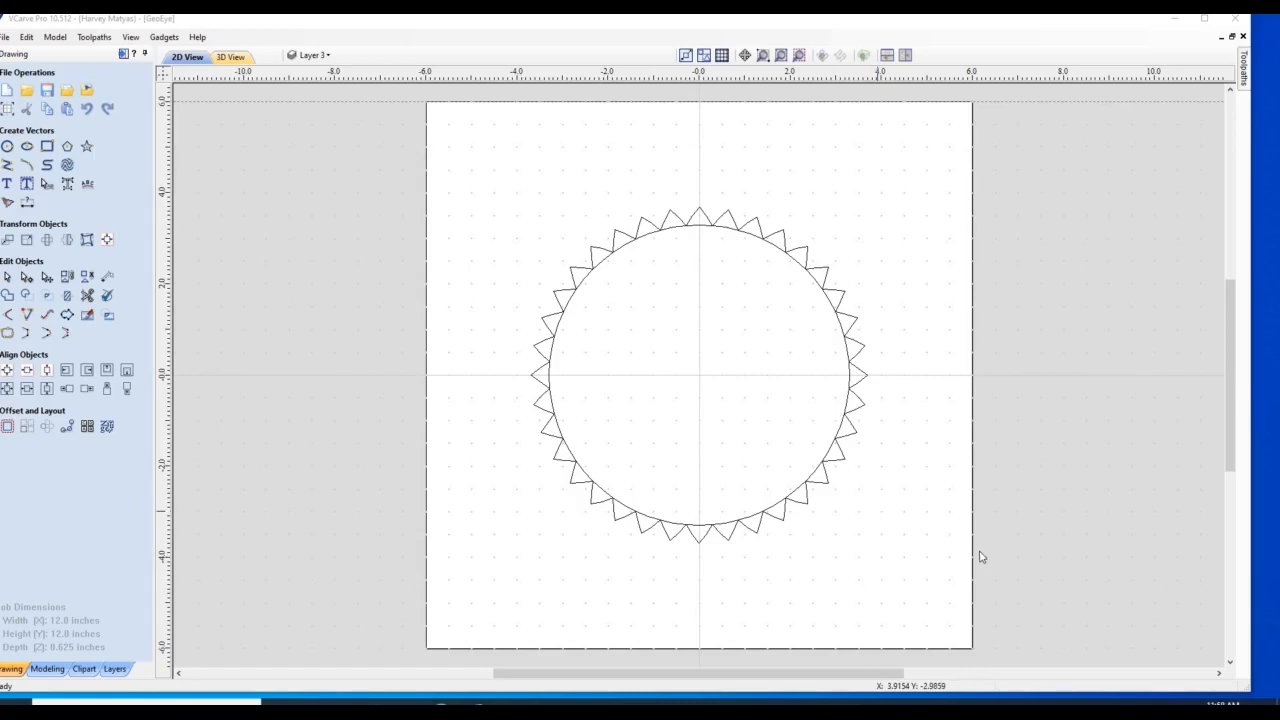
# Step: Scale the whole outermost ring to 100.2 % from its centre, with width and height linked
pyautogui.moveTo(923, 540); pyautogui.dragTo(450, 146)
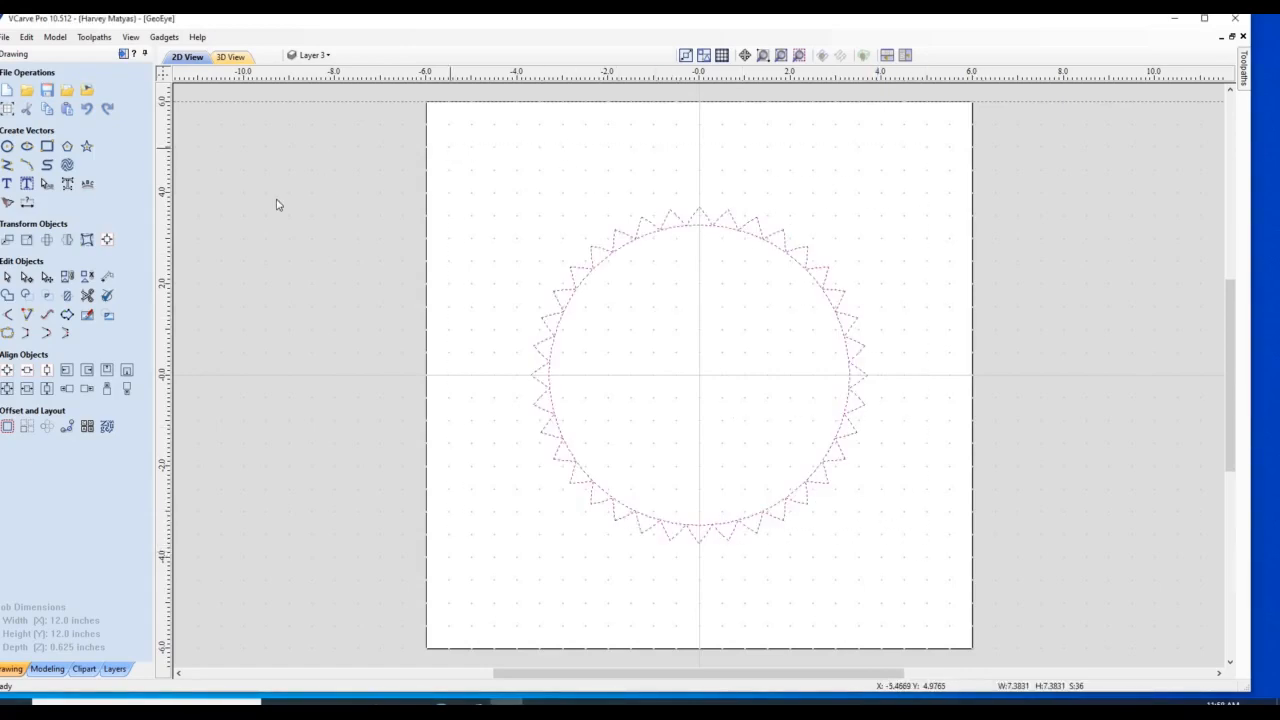
pyautogui.click(27, 240)
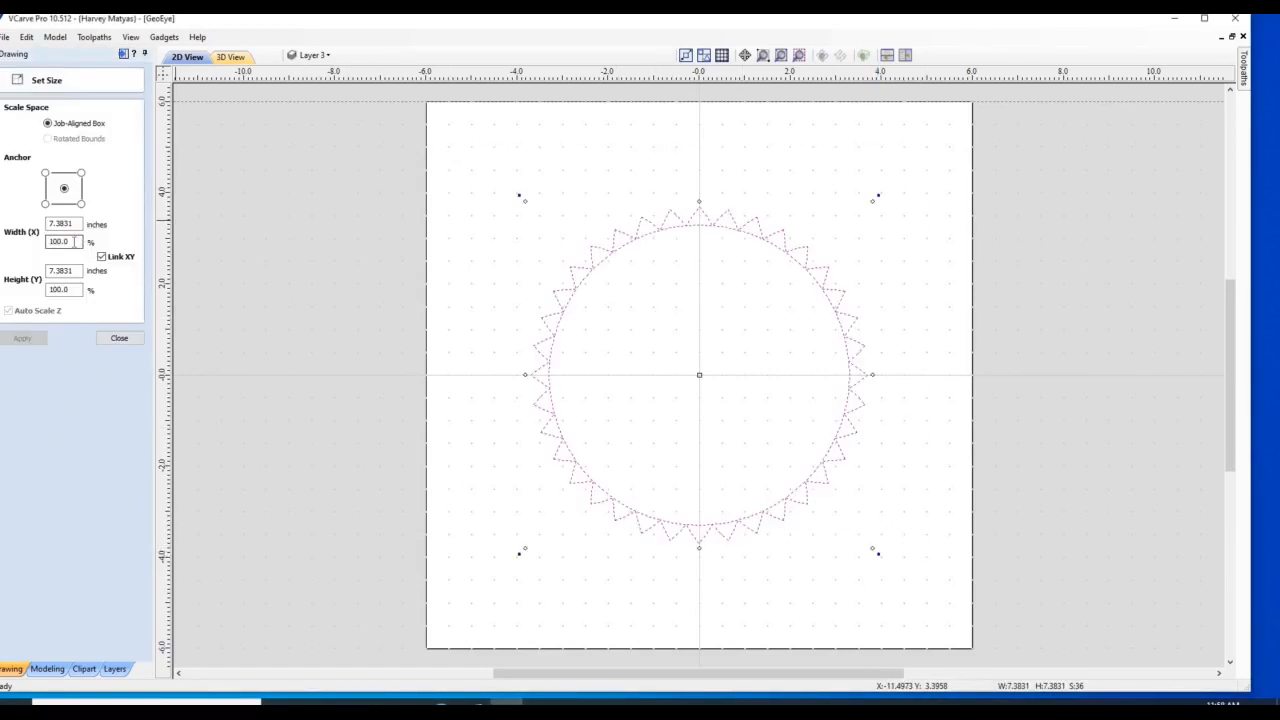
pyautogui.write('1')
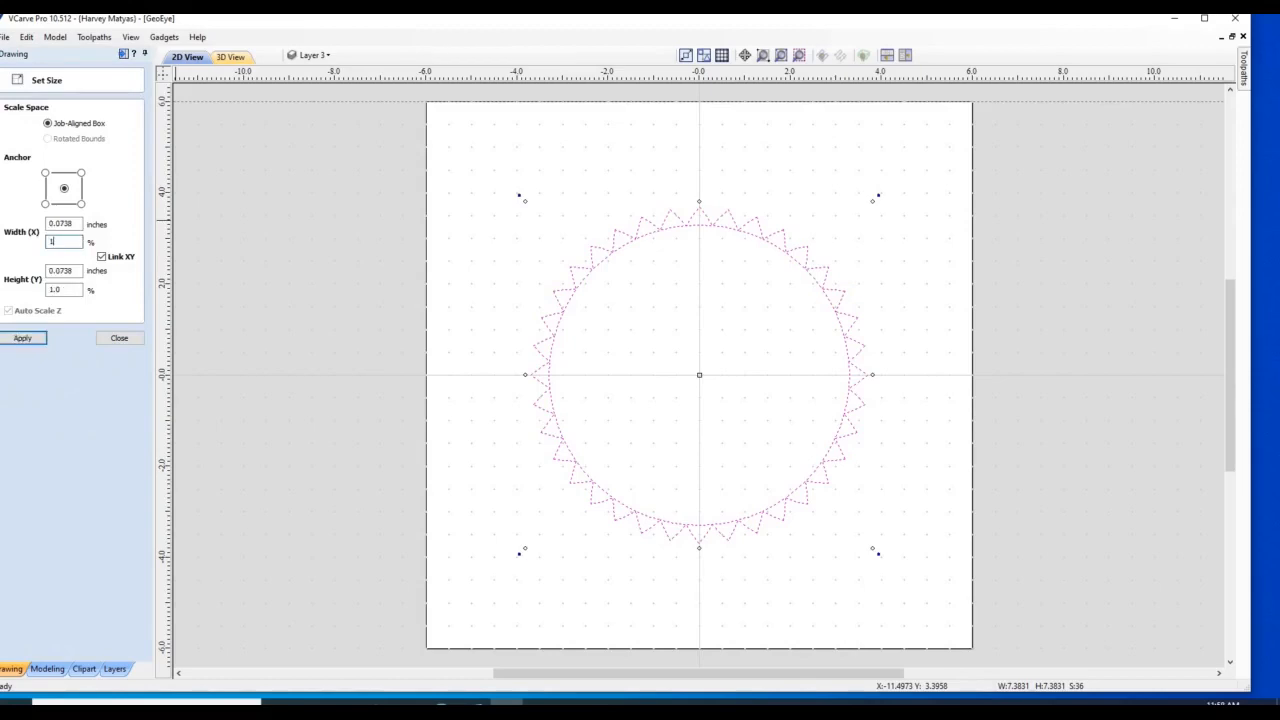
pyautogui.write('00.2')
pyautogui.click(24, 339)
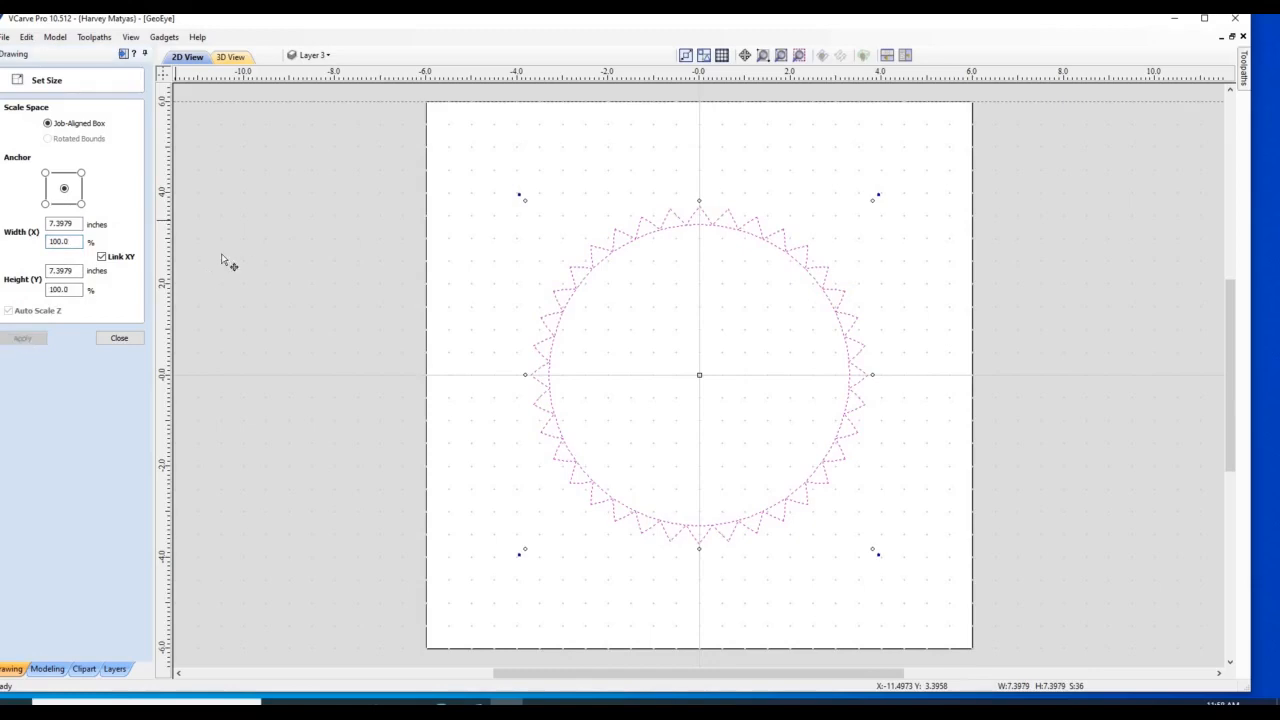
# Step: Show Layer 4 alongside the scaled ring and check all visible vectors for overlaps and intersections with the Vector Validator
pyautogui.click(354, 129)
pyautogui.click(330, 56)
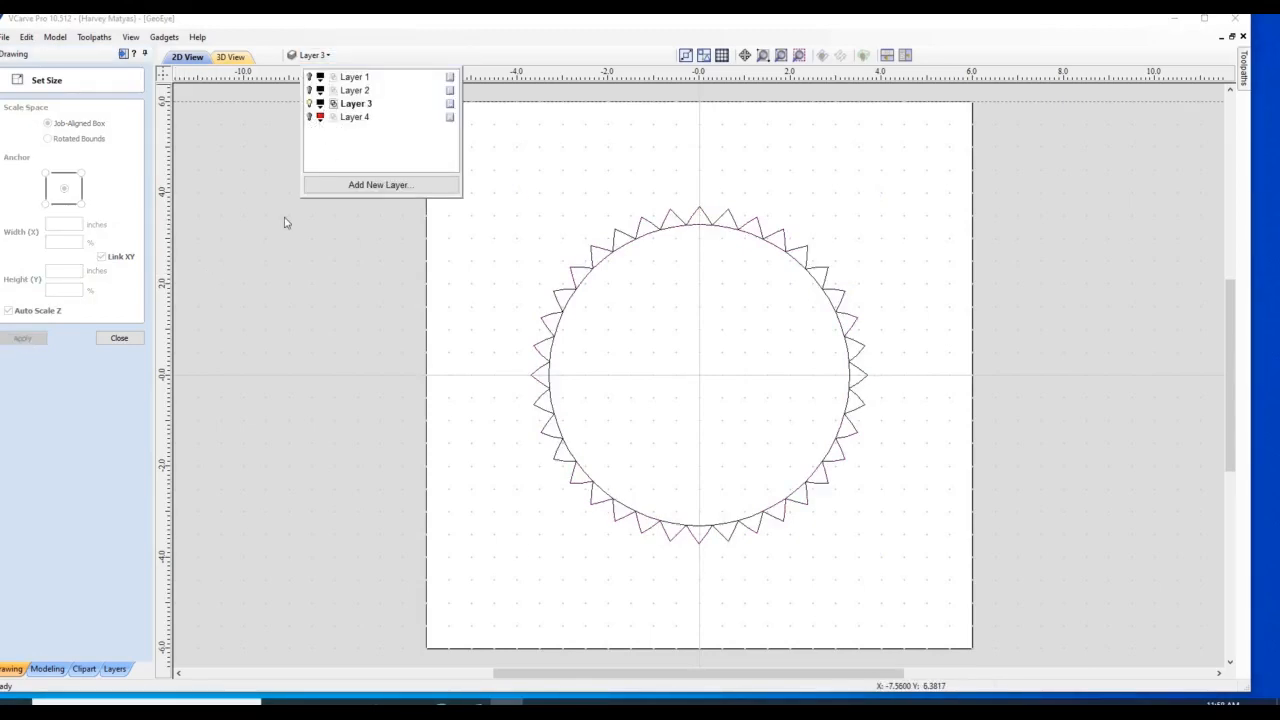
pyautogui.click(121, 339)
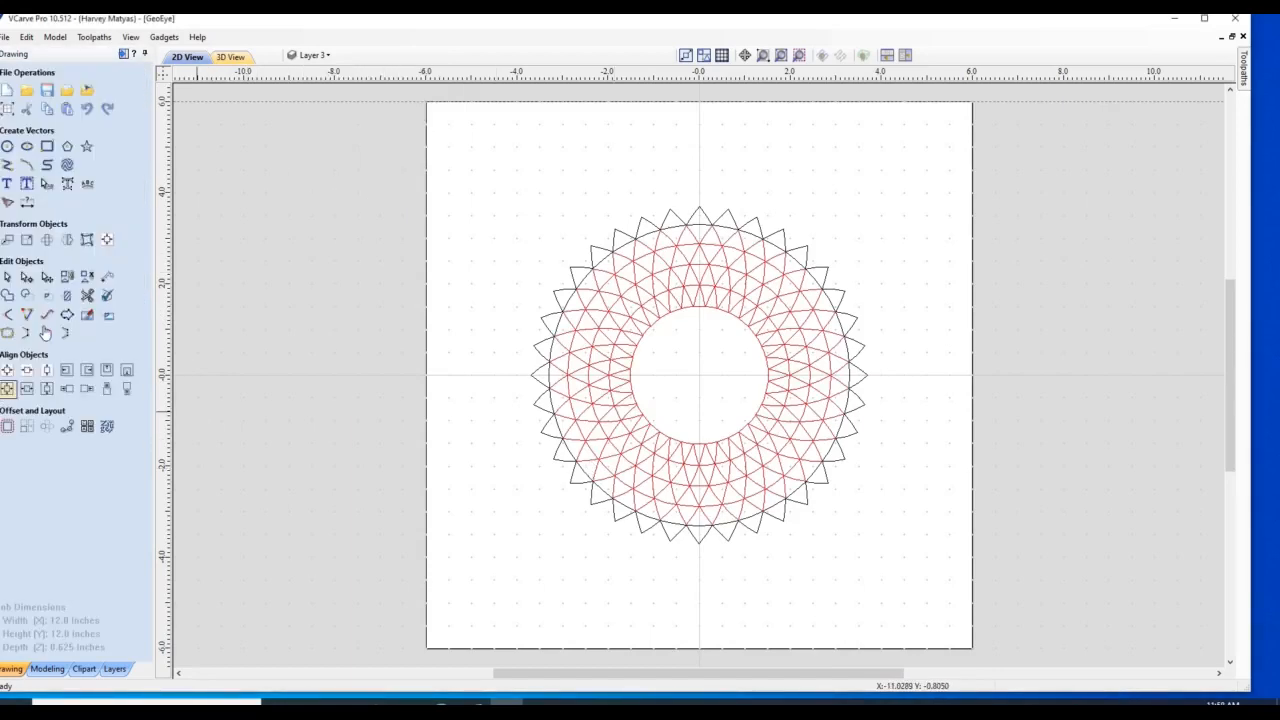
pyautogui.click(107, 295)
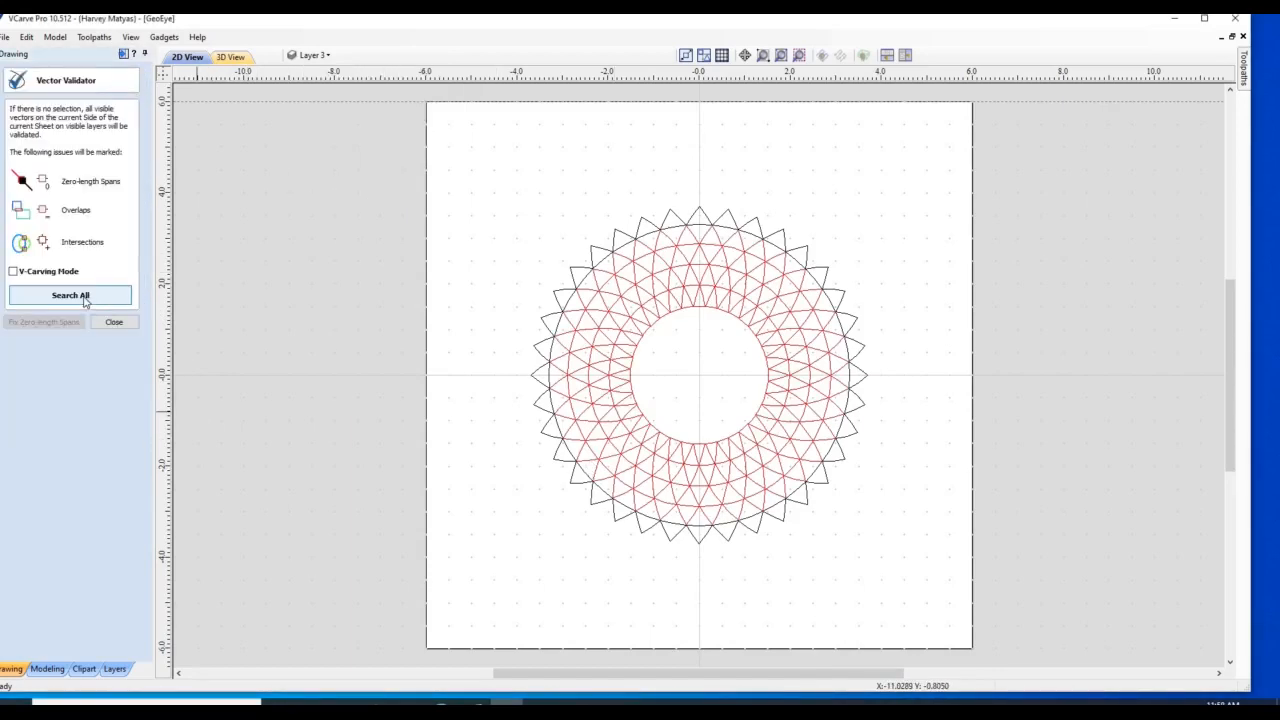
pyautogui.click(85, 298)
pyautogui.click(116, 322)
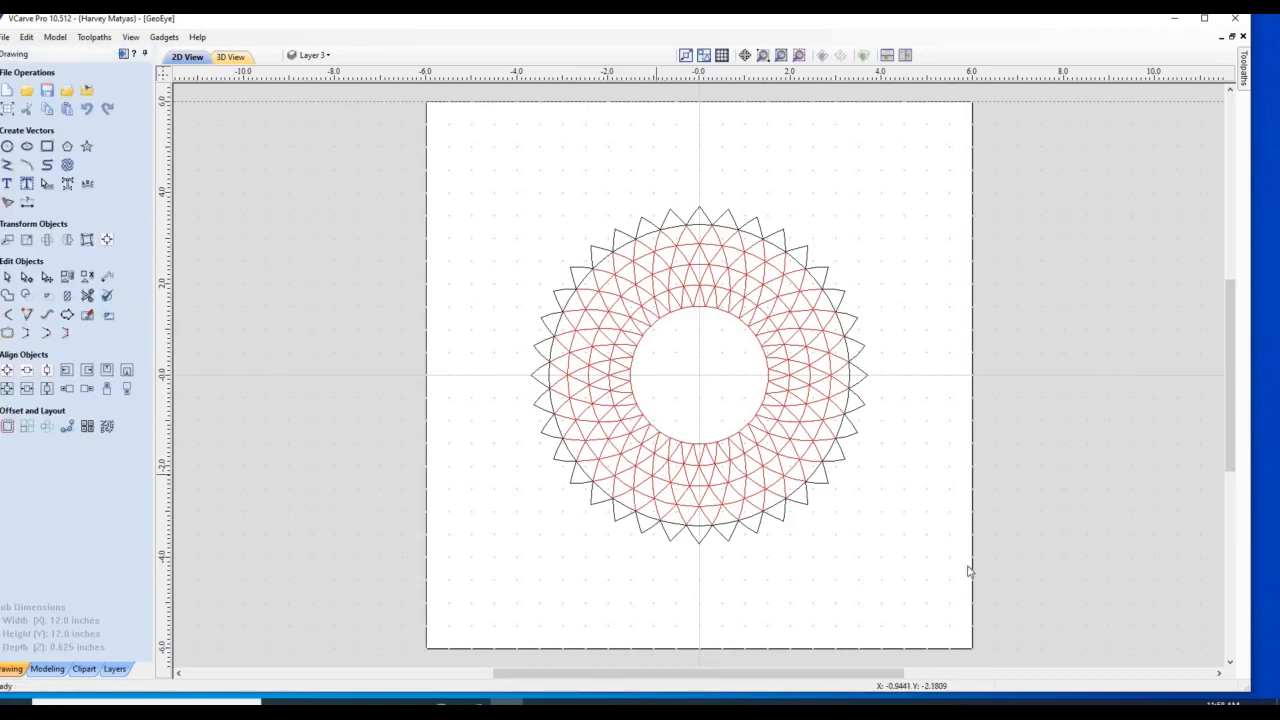
# Step: Hide Layer 4 and move the complete scaled ring of triangles from Layer 3 to Layer 4
pyautogui.click(330, 55)
pyautogui.click(310, 104)
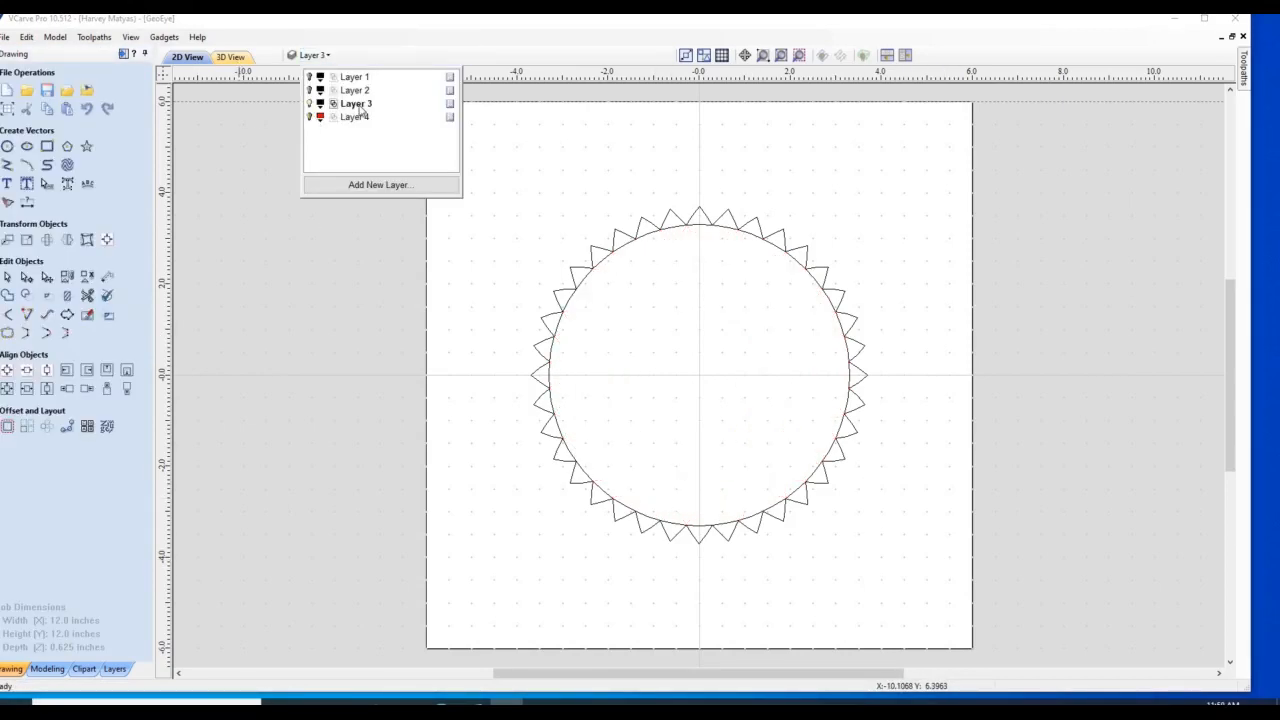
pyautogui.doubleClick(357, 104)
pyautogui.rightClick(328, 108)
pyautogui.click(679, 256)
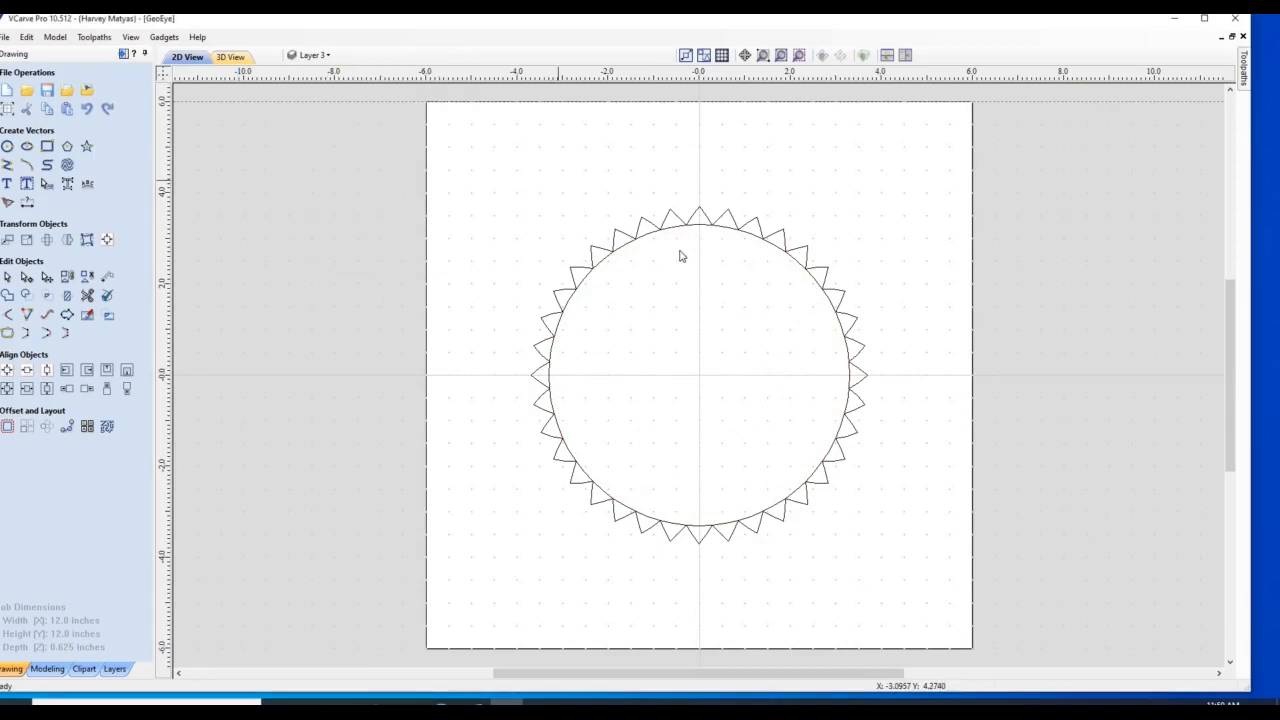
pyautogui.moveTo(932, 550); pyautogui.dragTo(536, 158)
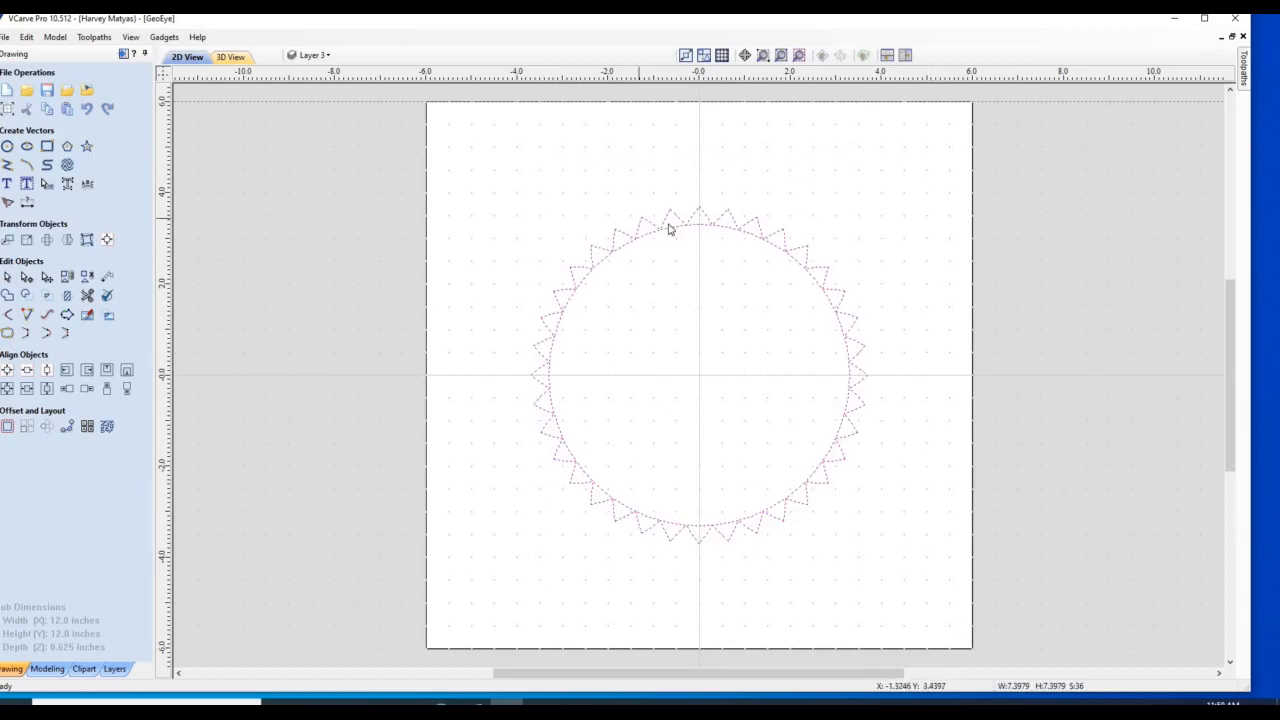
pyautogui.rightClick(669, 229)
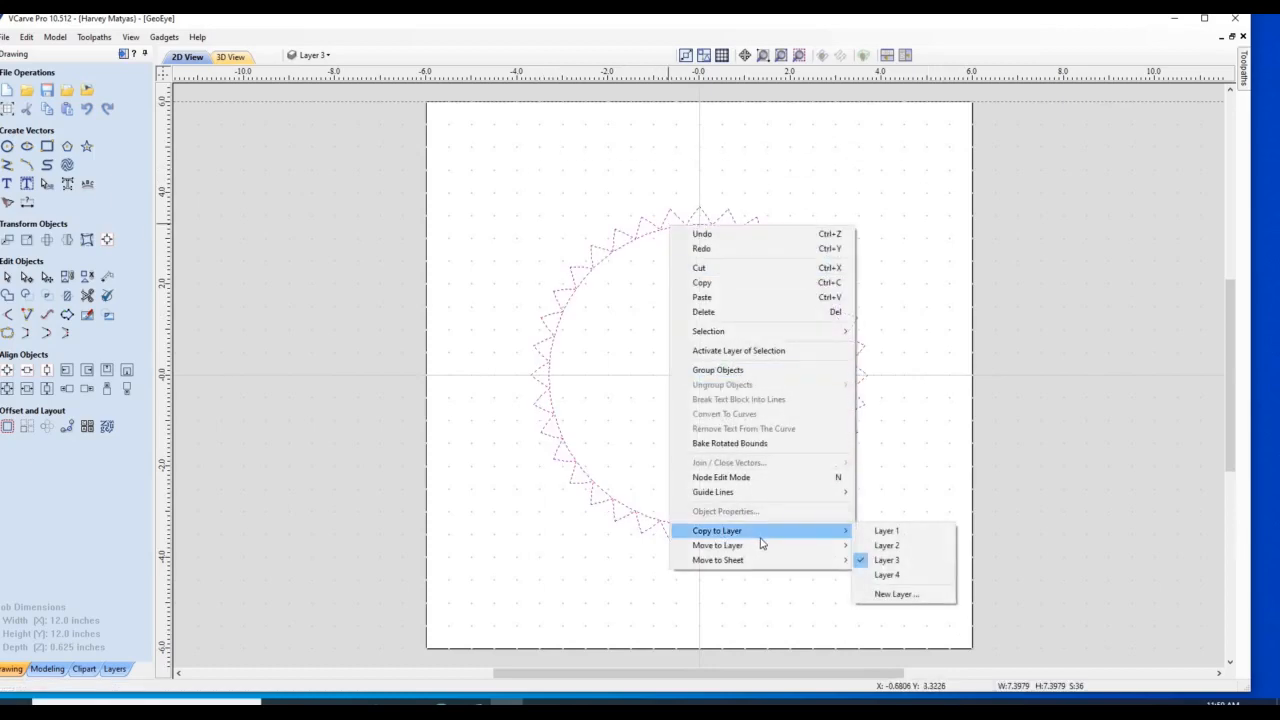
pyautogui.moveTo(765, 546)
pyautogui.click(887, 589)
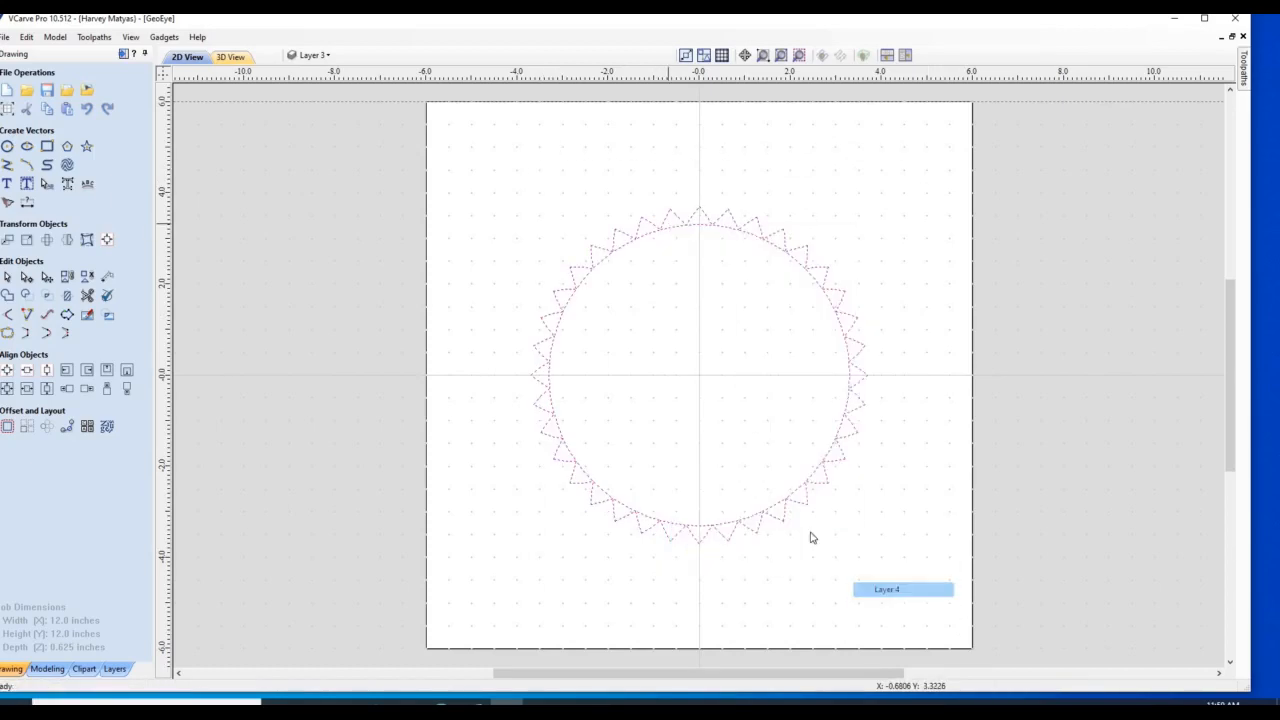
# Step: Show Layer 4, recheck all its selected rings with the Vector Validator and save the file
pyautogui.click(330, 56)
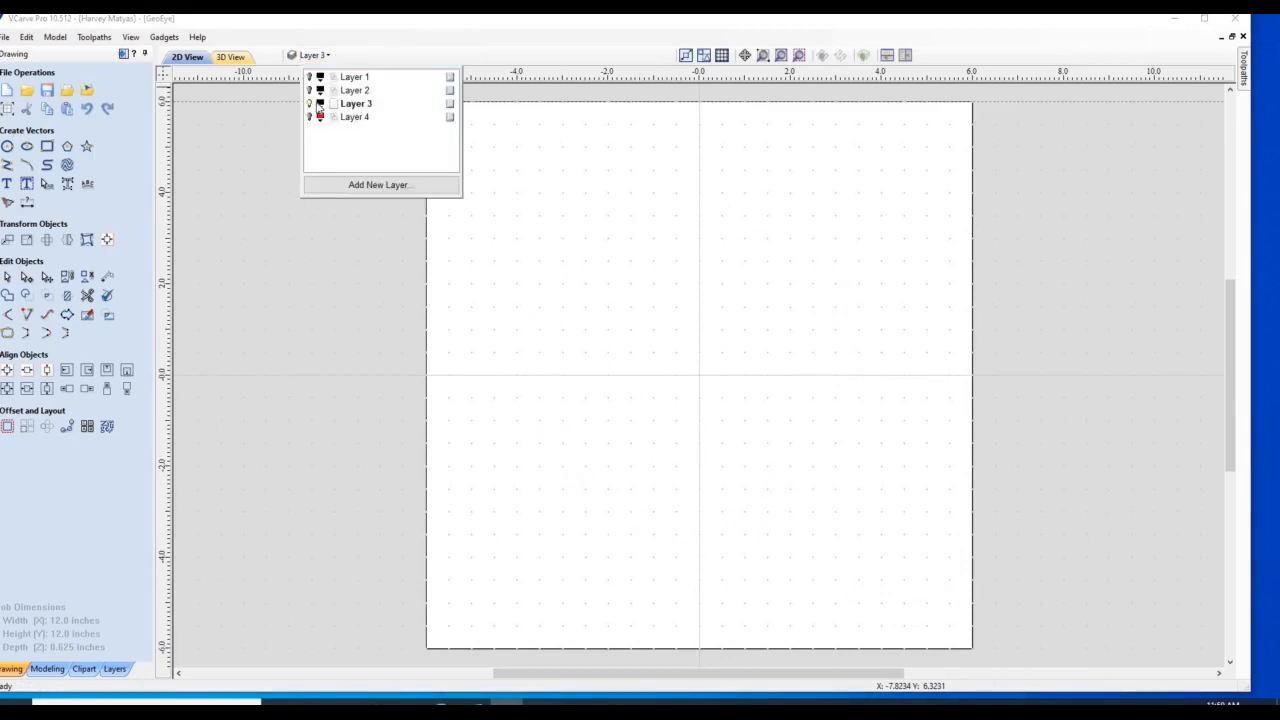
pyautogui.click(541, 204)
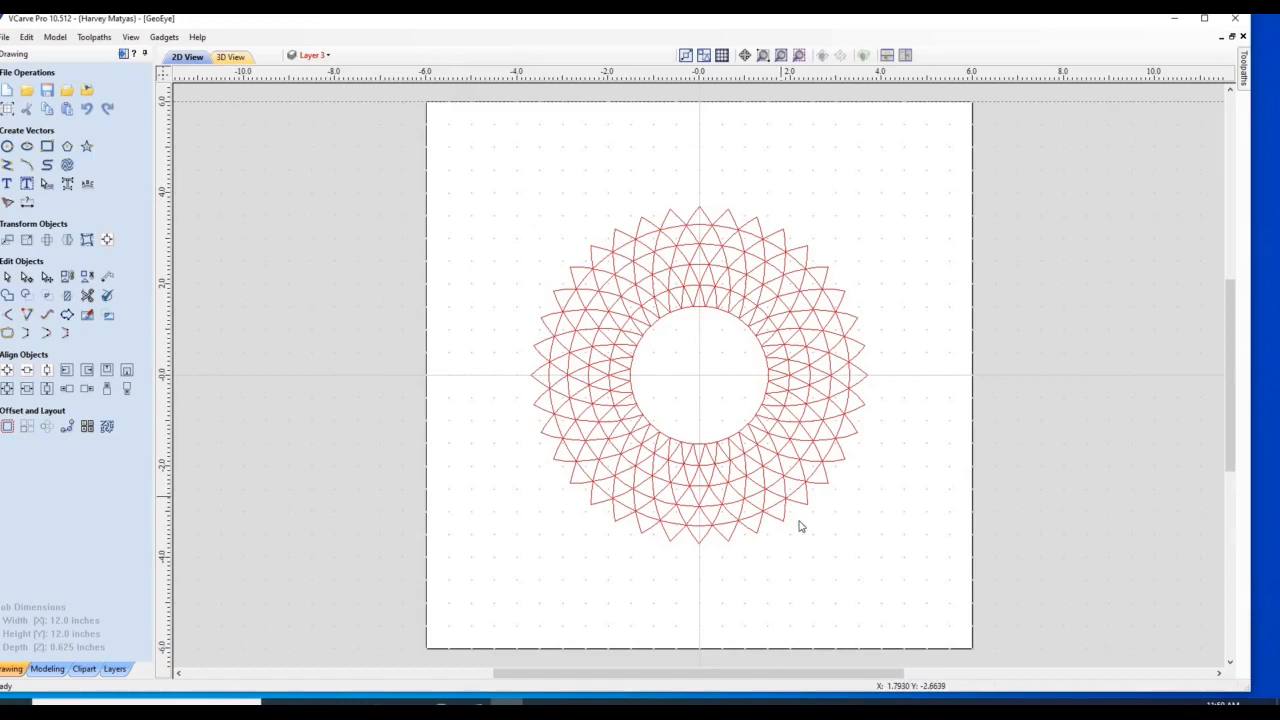
pyautogui.moveTo(936, 556); pyautogui.dragTo(435, 177)
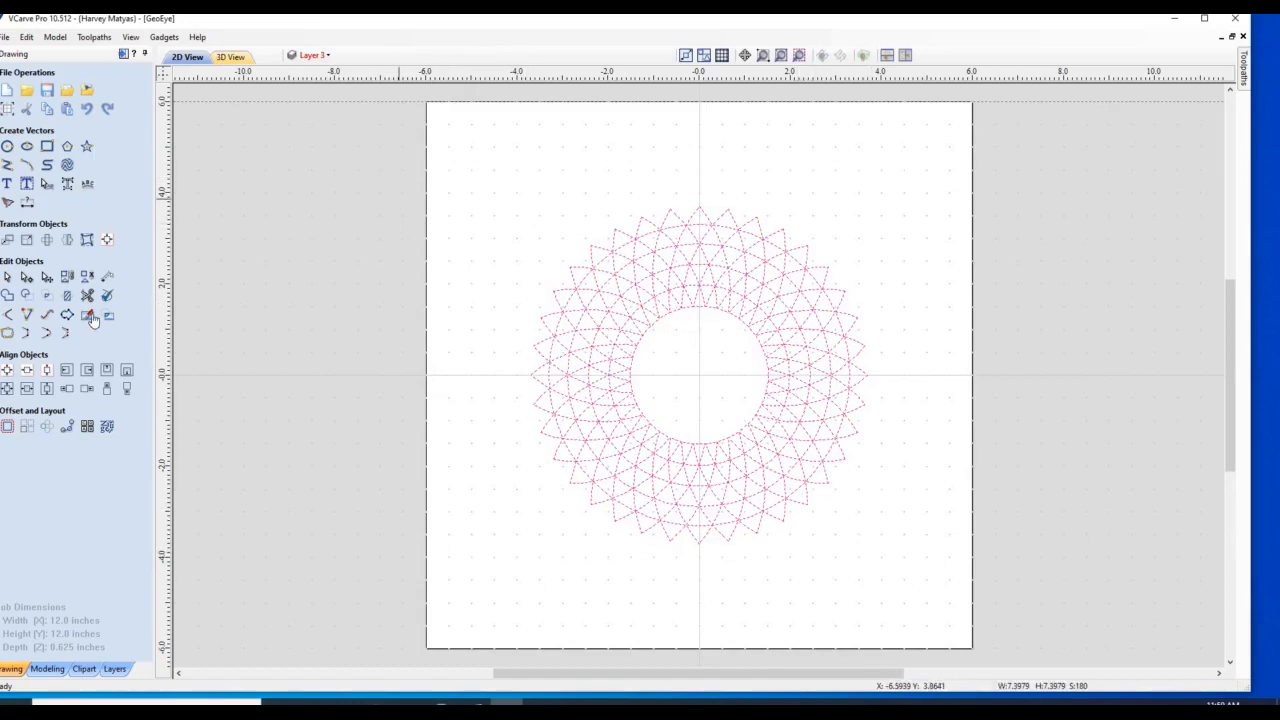
pyautogui.click(107, 295)
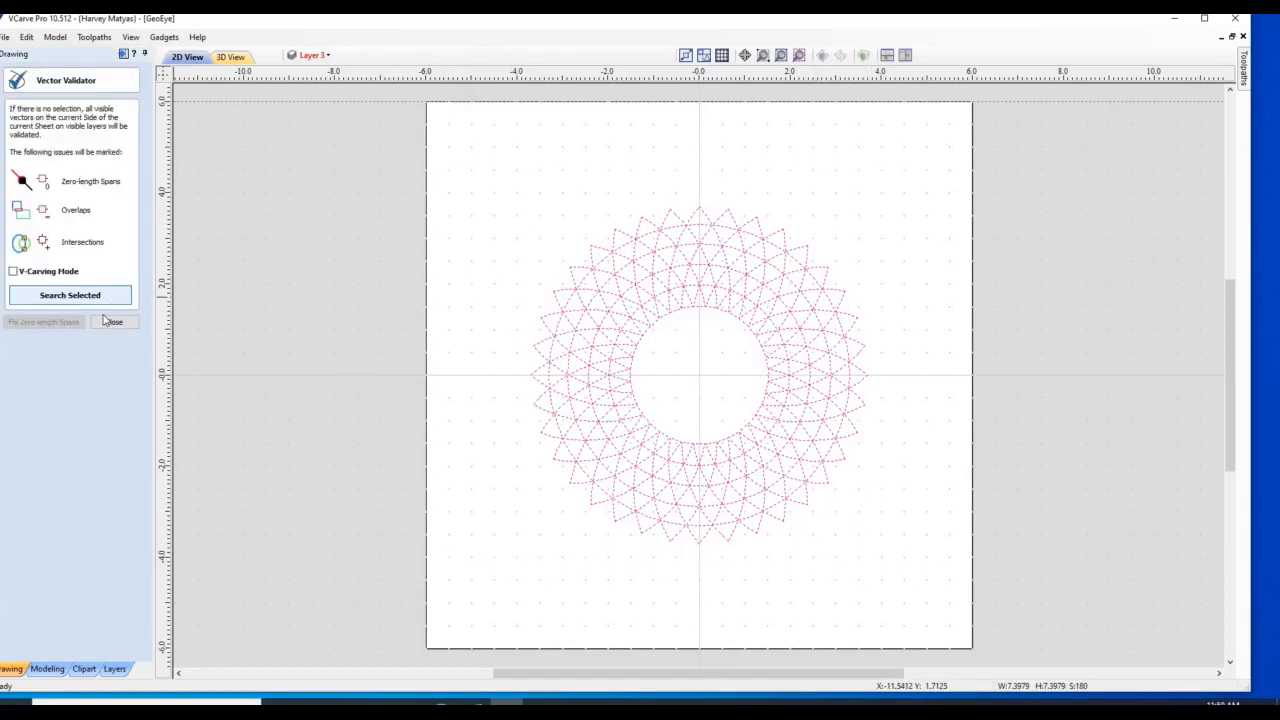
pyautogui.click(113, 322)
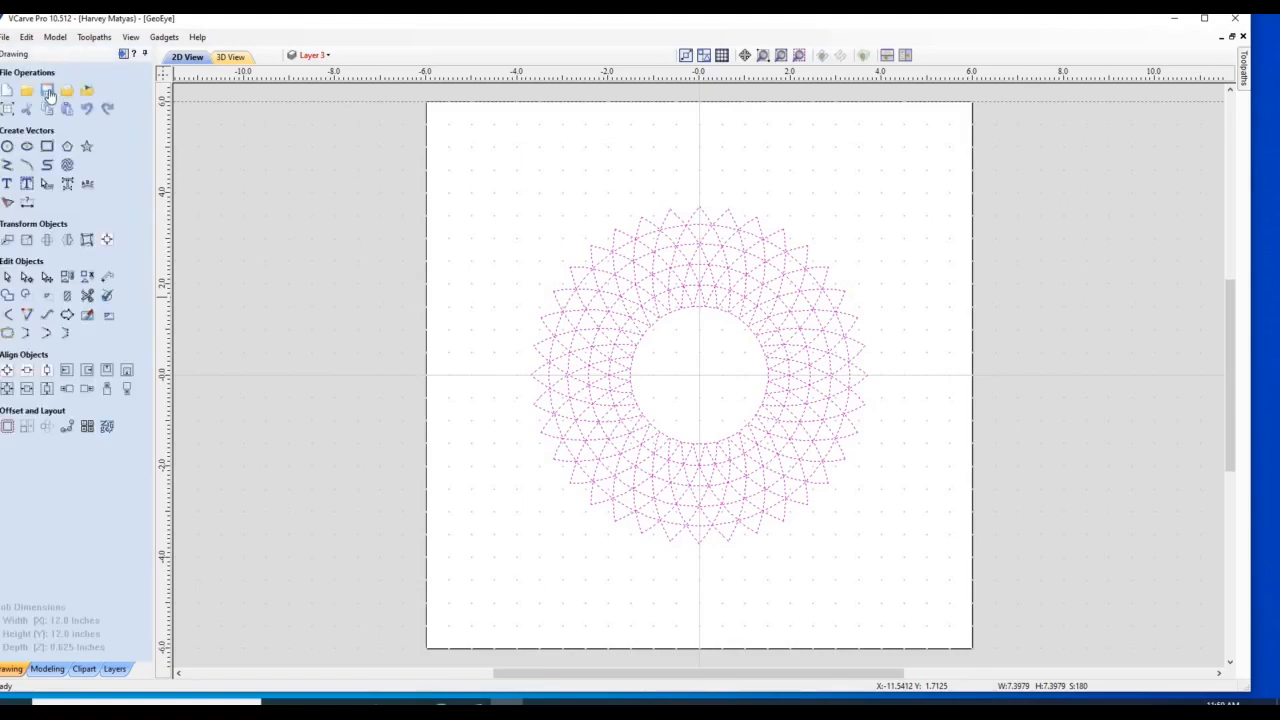
pyautogui.click(48, 91)
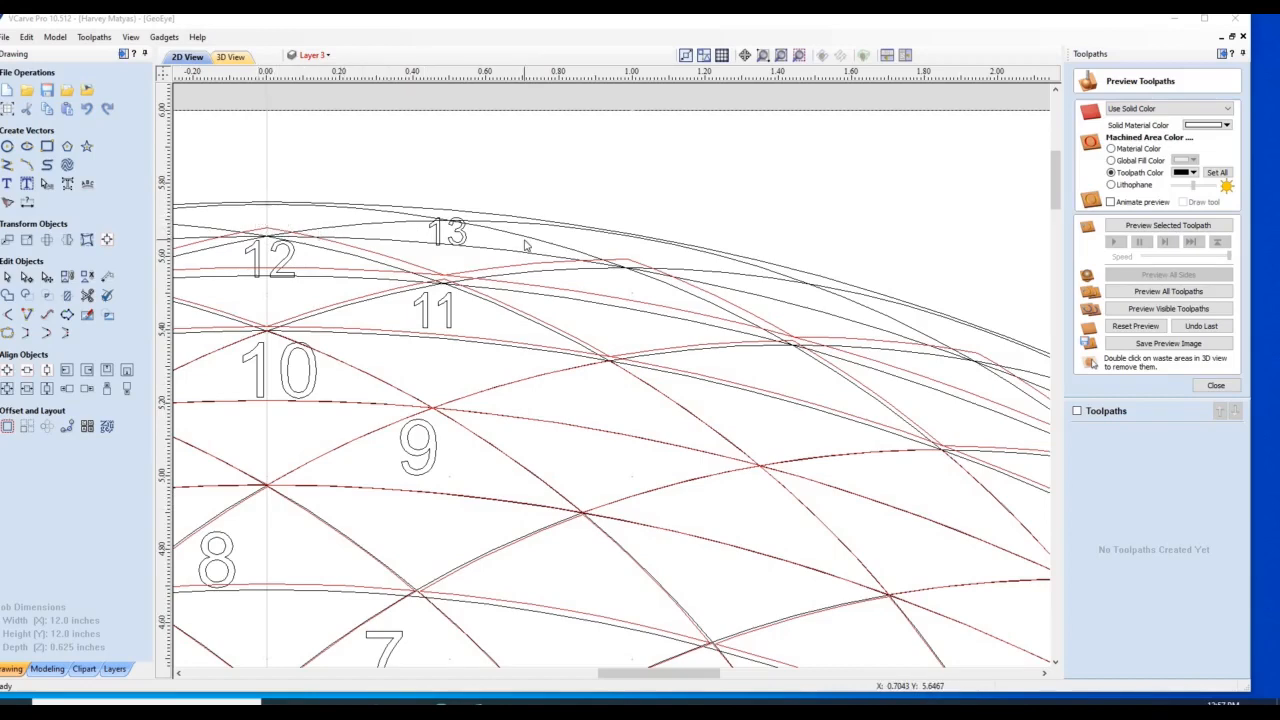
# Step: Copy the three circles enclosing the triangle numbered 13 from Layer 1 to Layer 3
pyautogui.click(404, 228)
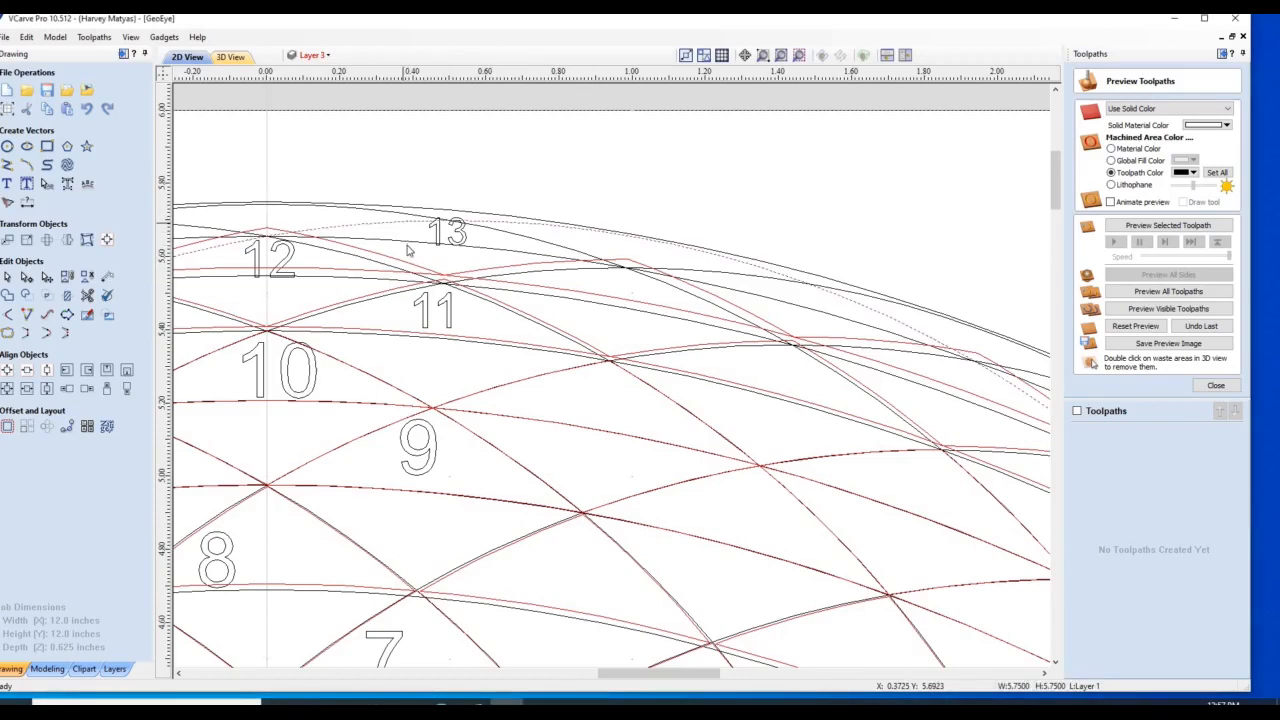
pyautogui.keyDown('shift'); pyautogui.click(417, 240); pyautogui.keyUp('shift')
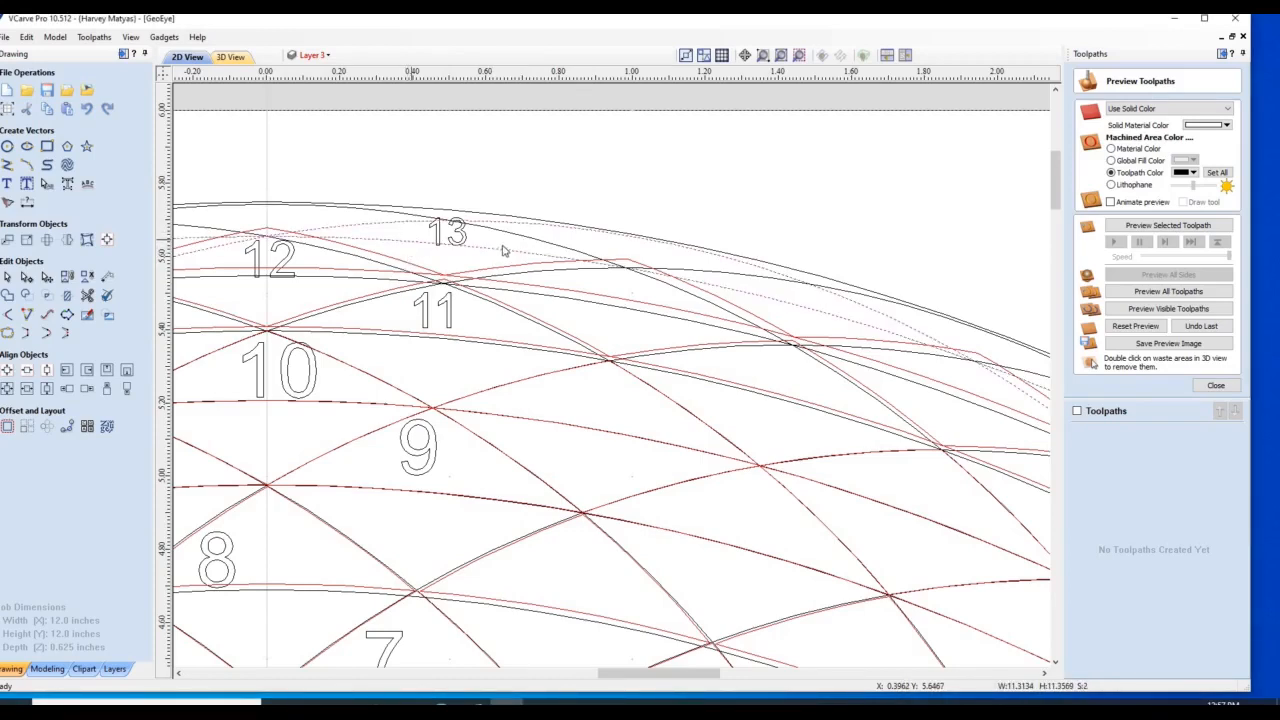
pyautogui.keyDown('shift'); pyautogui.click(516, 234); pyautogui.keyUp('shift')
pyautogui.rightClick(516, 235)
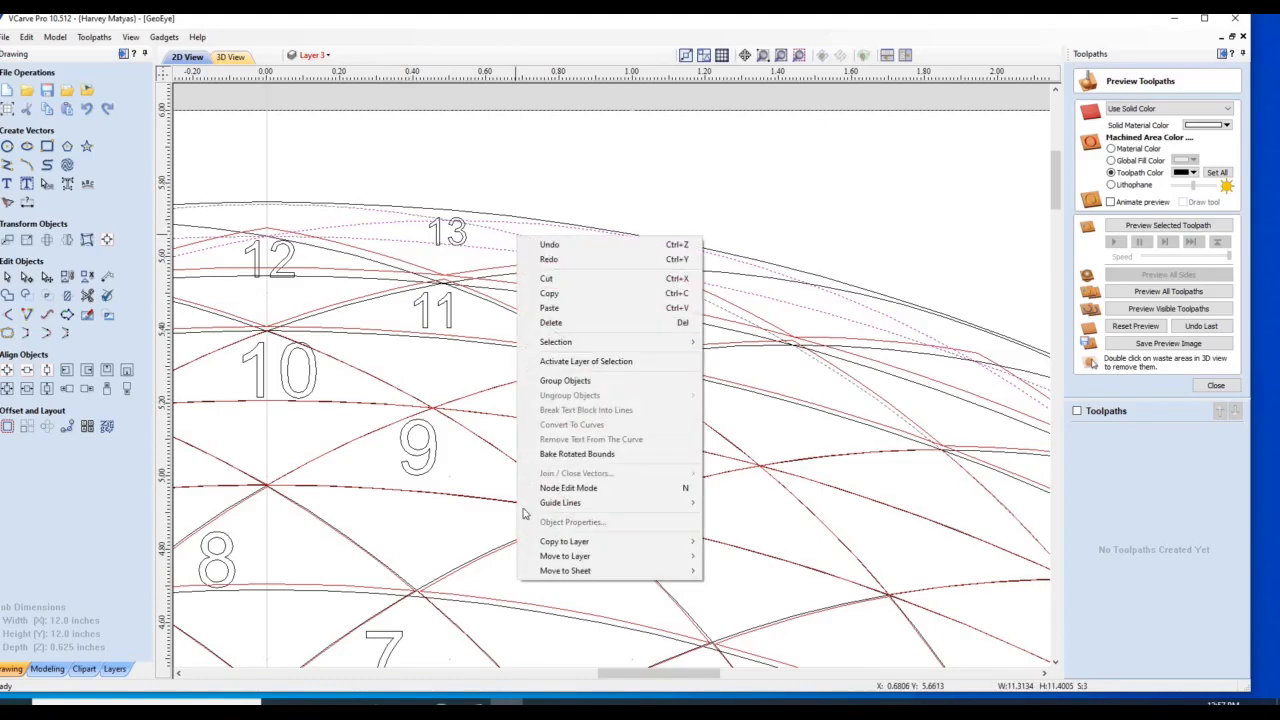
pyautogui.moveTo(539, 546)
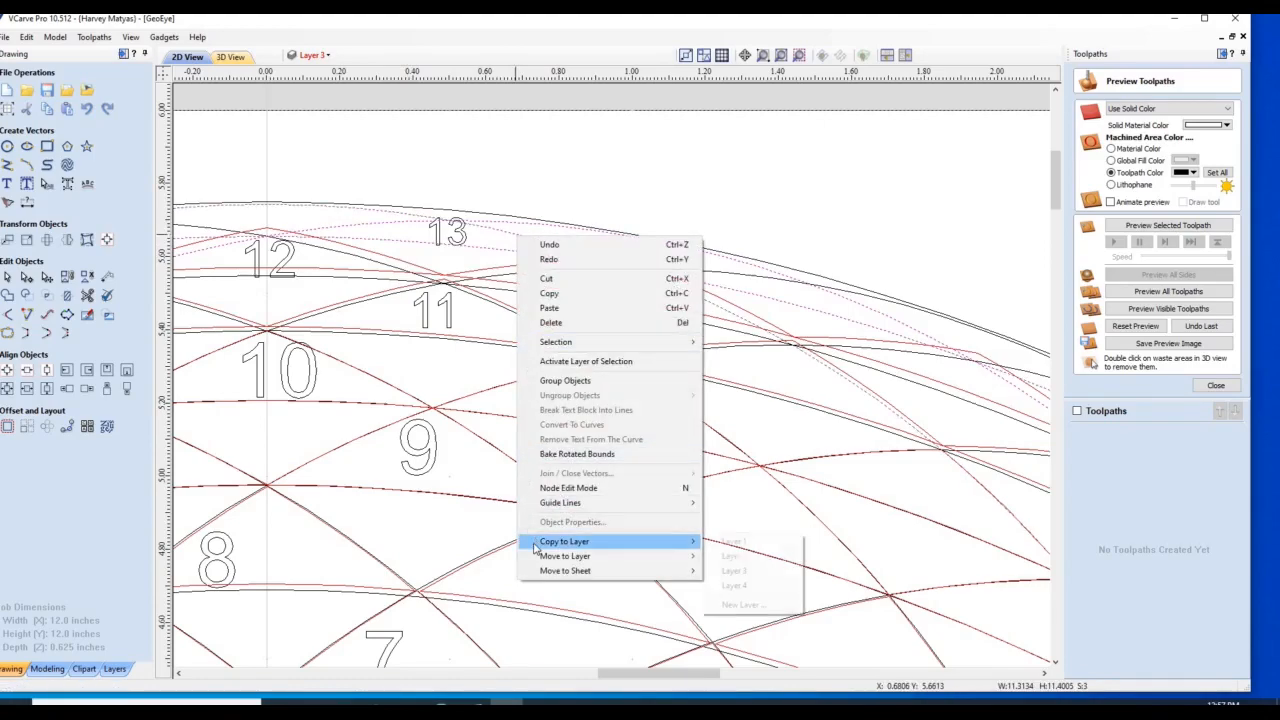
pyautogui.click(733, 570)
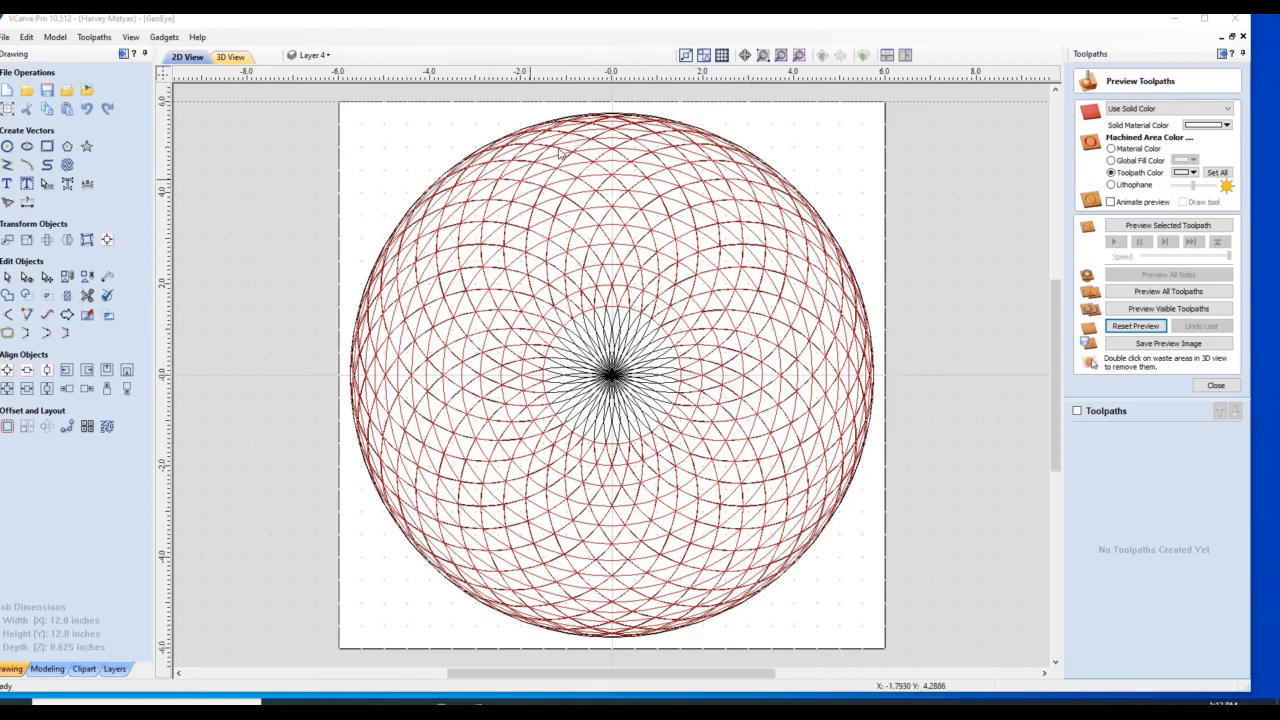
# Step: Copy the large outer boundary circle from Layer 1 to Layer 3
pyautogui.click(762, 55)
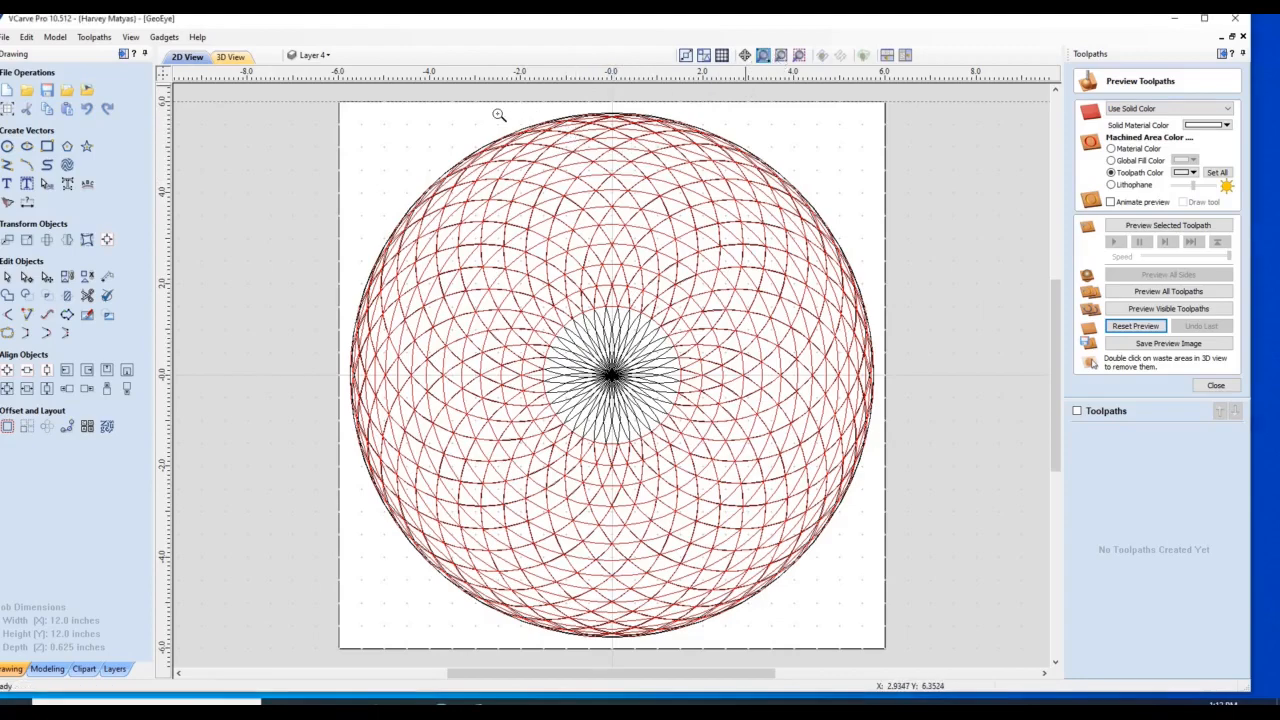
pyautogui.moveTo(474, 102); pyautogui.dragTo(638, 172)
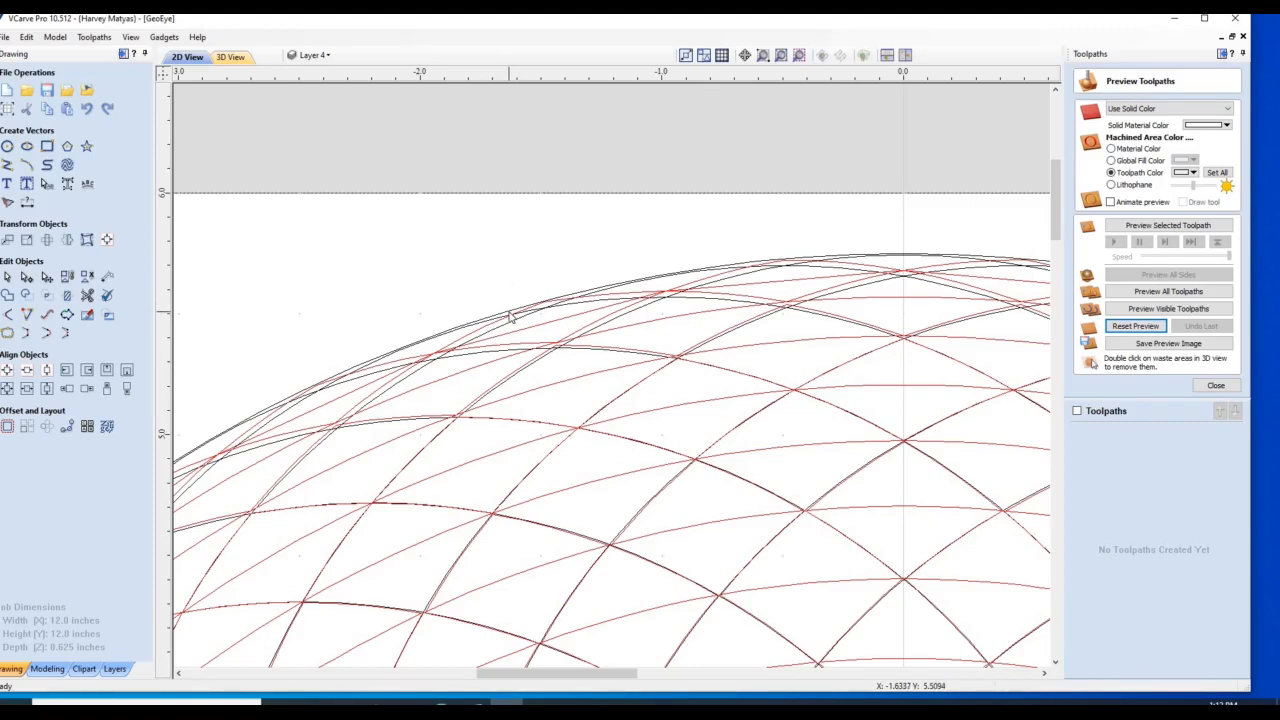
pyautogui.click(509, 316)
pyautogui.rightClick(509, 316)
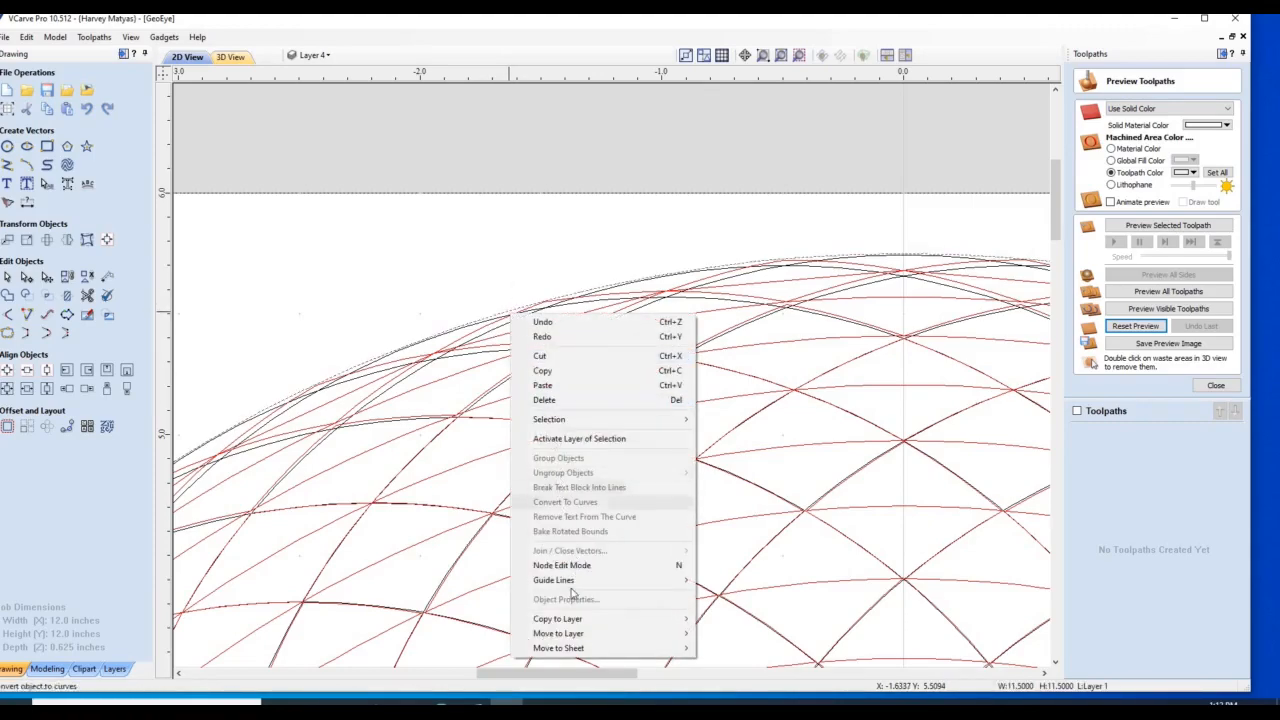
pyautogui.moveTo(622, 620)
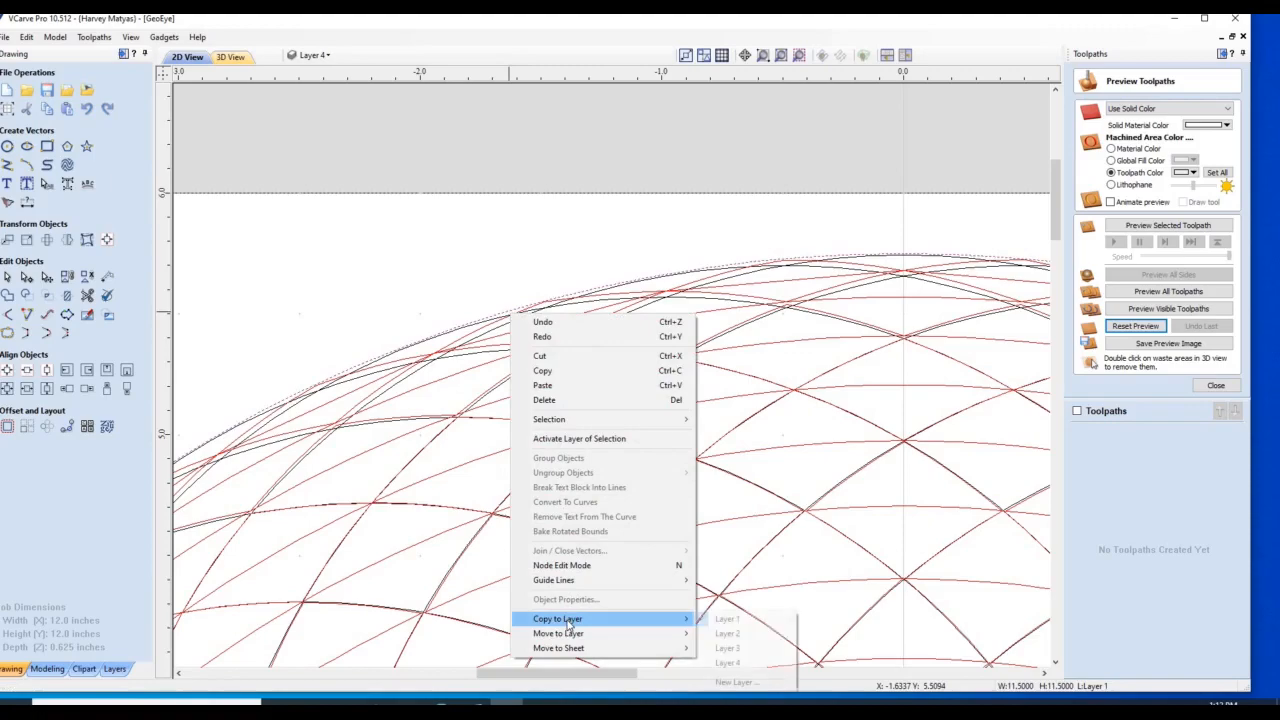
pyautogui.click(727, 648)
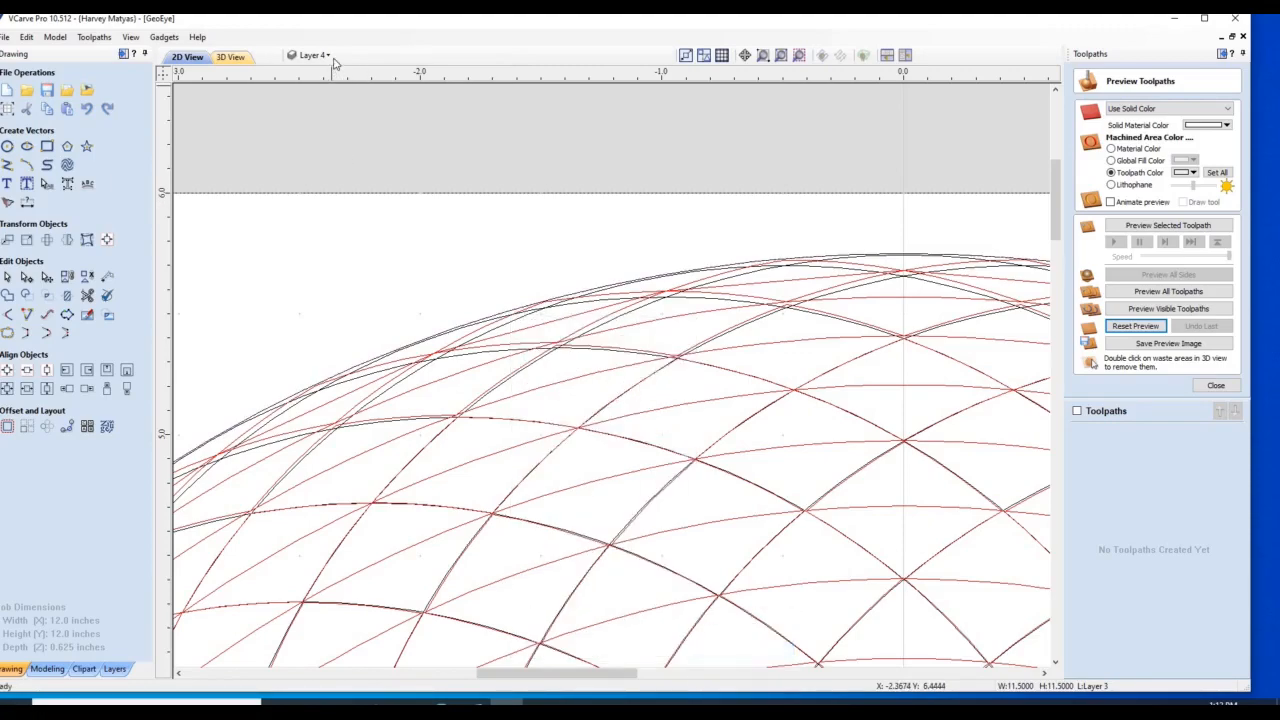
# Step: Leave only Layer 4 visible and select all of its triangle rings
pyautogui.click(318, 55)
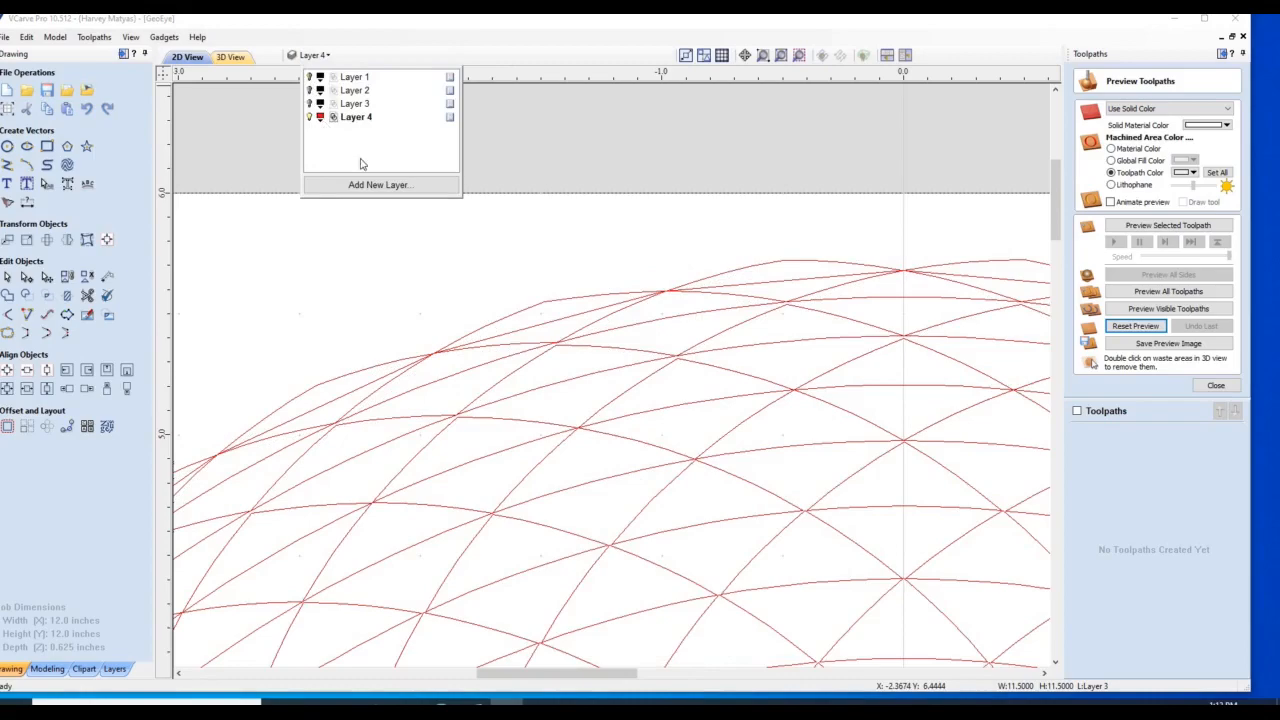
pyautogui.click(782, 57)
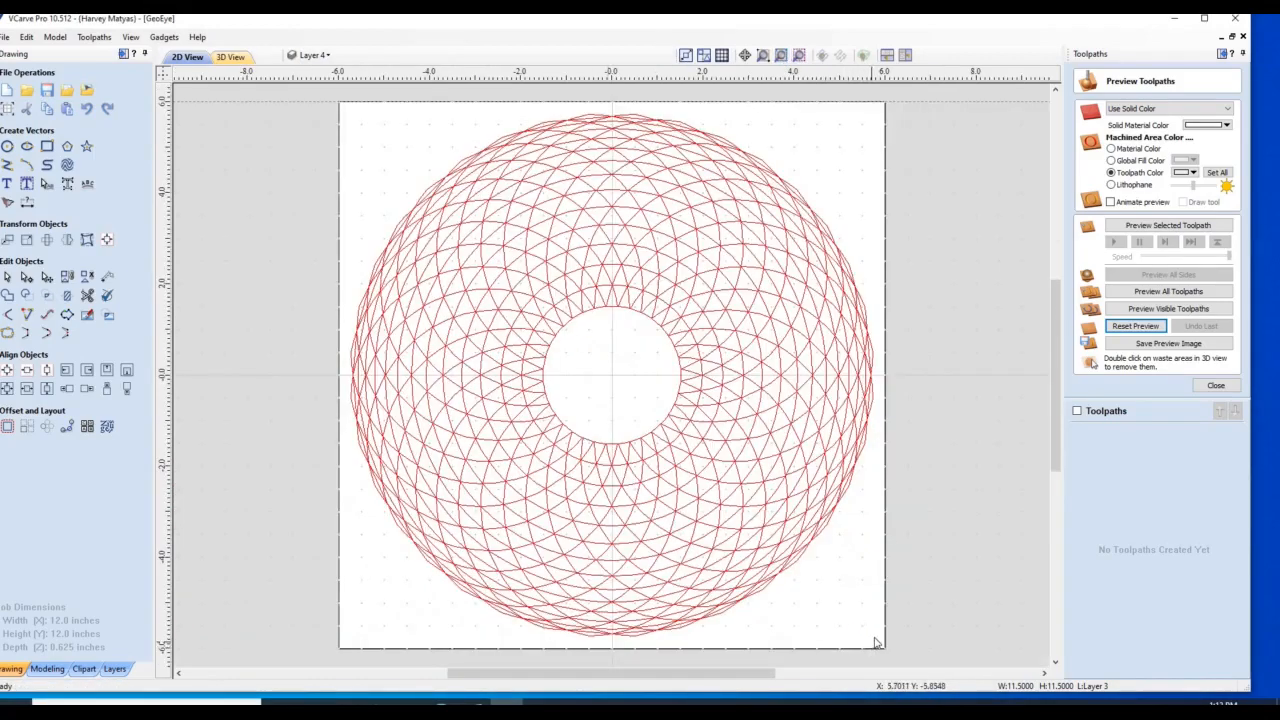
pyautogui.moveTo(876, 638); pyautogui.dragTo(320, 92)
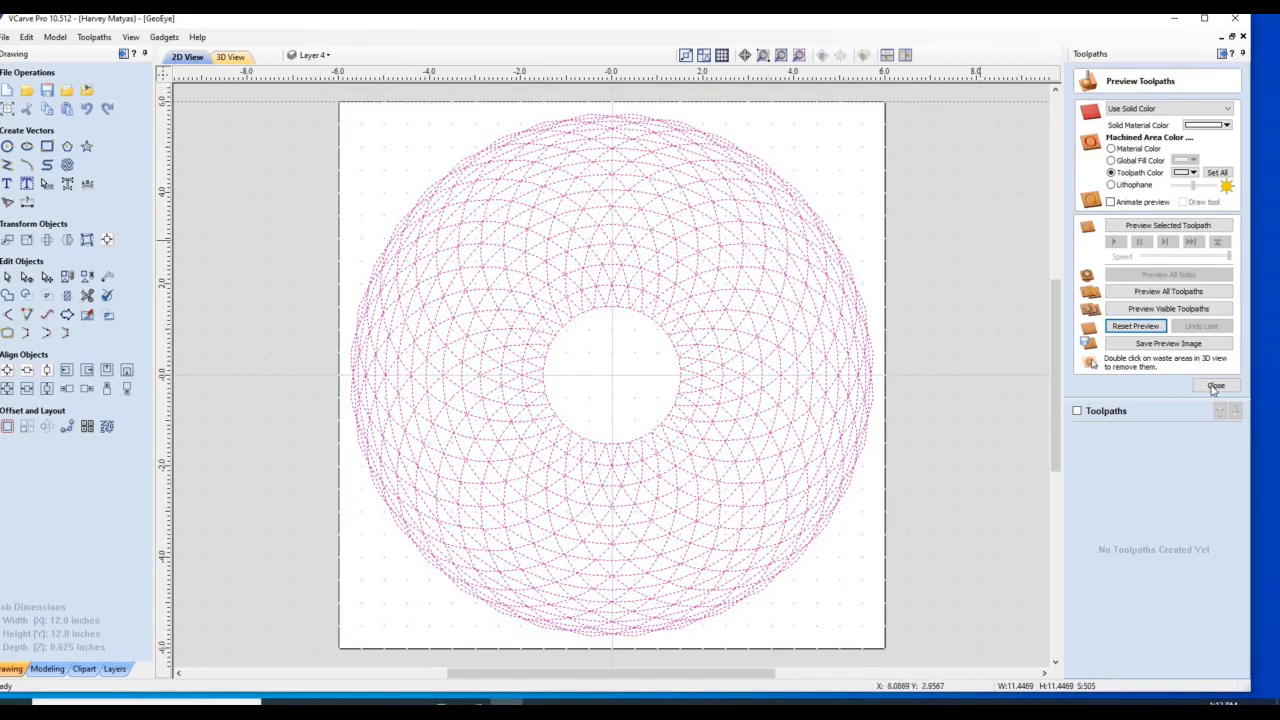
# Step: Calculate a V-Carve toolpath for the selected triangles with start depth 0.0, flat depth 0.1 inches and the 90° V-bit
pyautogui.click(1215, 386)
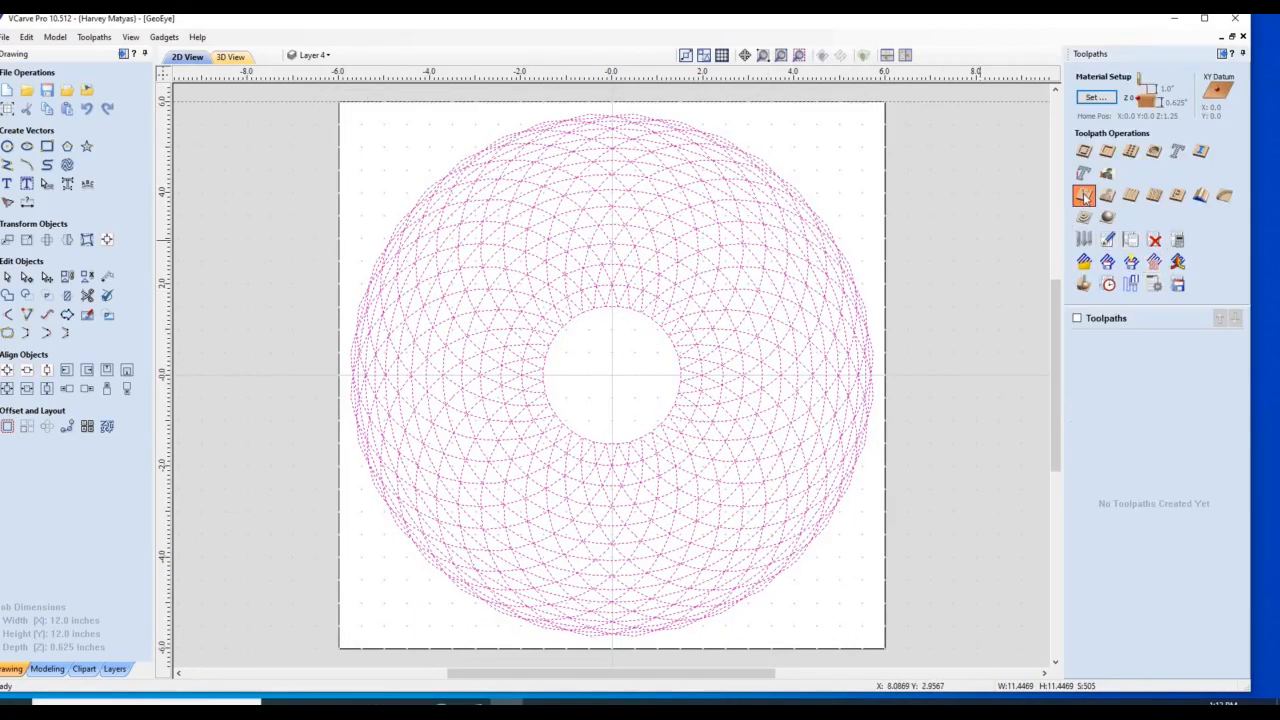
pyautogui.click(1085, 196)
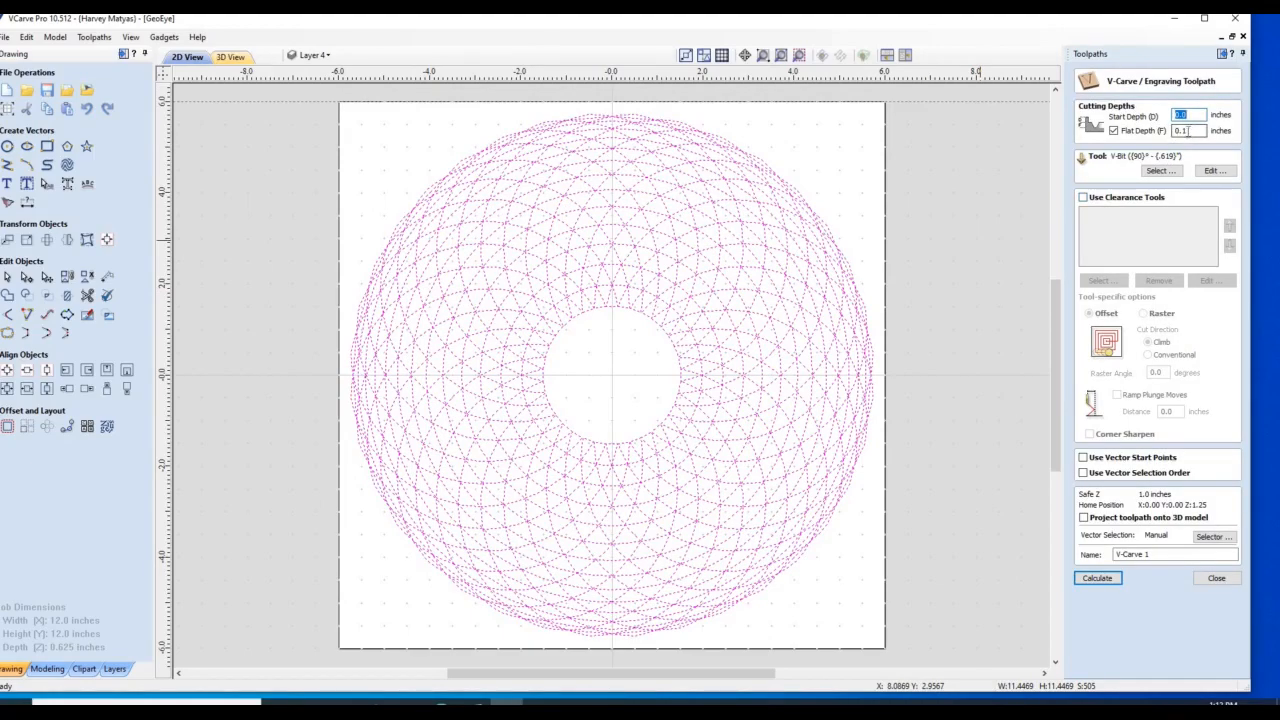
pyautogui.click(1097, 578)
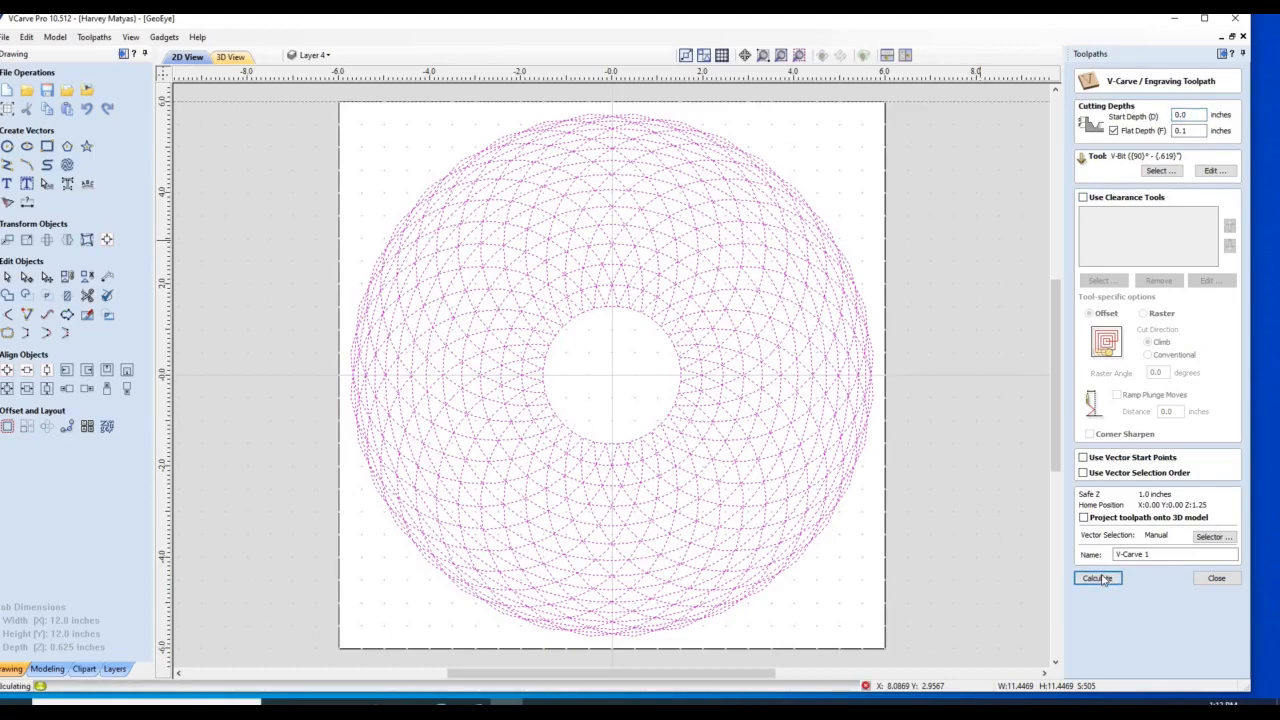
pyautogui.click(589, 392)
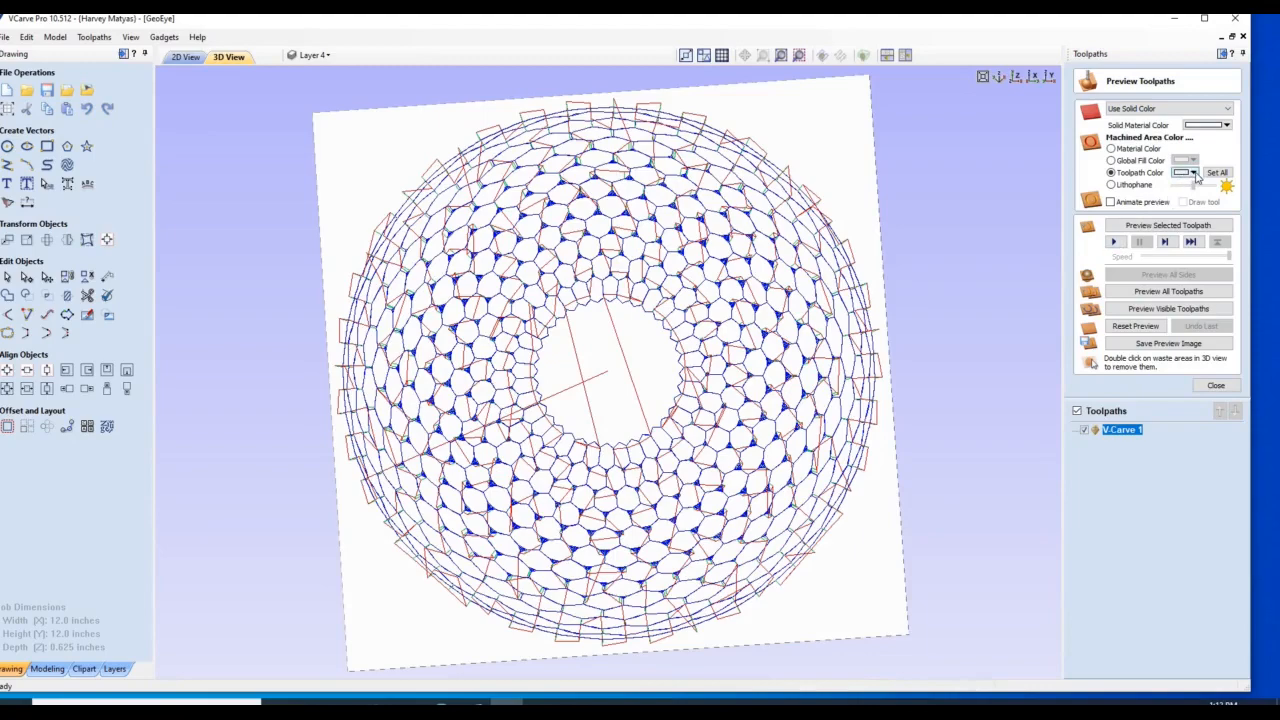
# Step: Set the V-Carve toolpath colour to black, preview the carving in 3D and close the preview
pyautogui.click(1193, 173)
pyautogui.click(1186, 212)
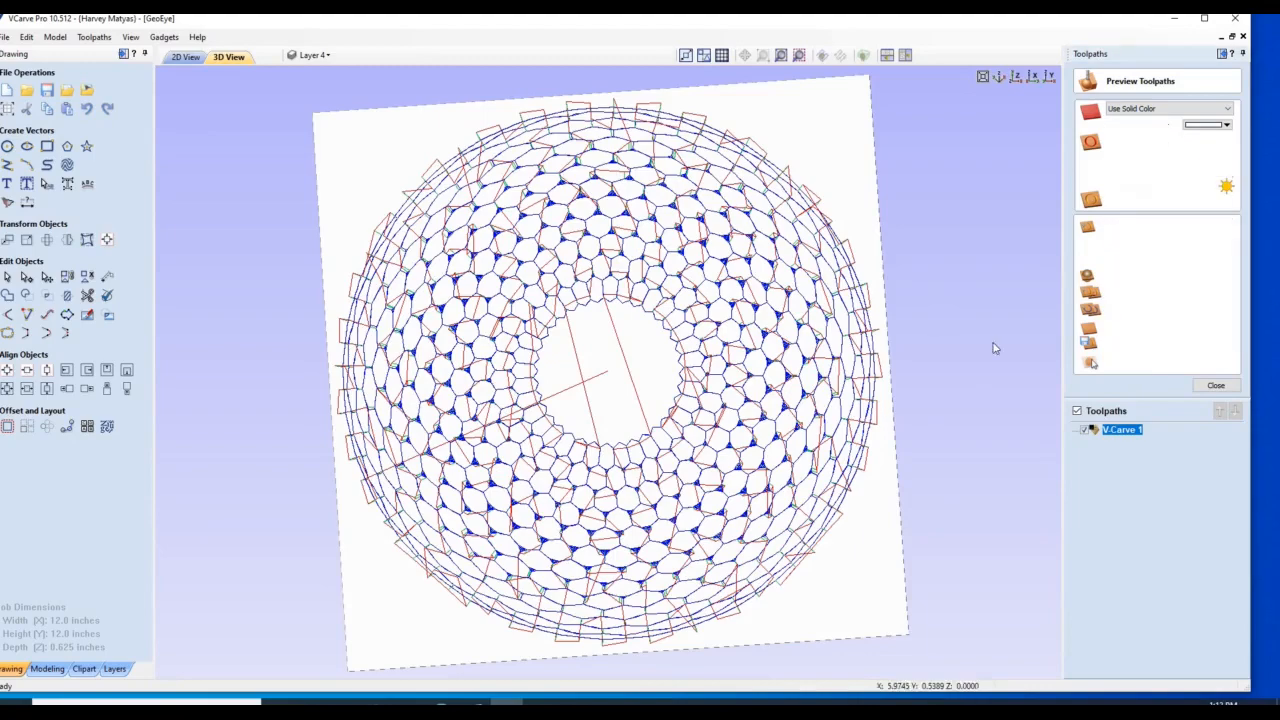
pyautogui.click(1113, 243)
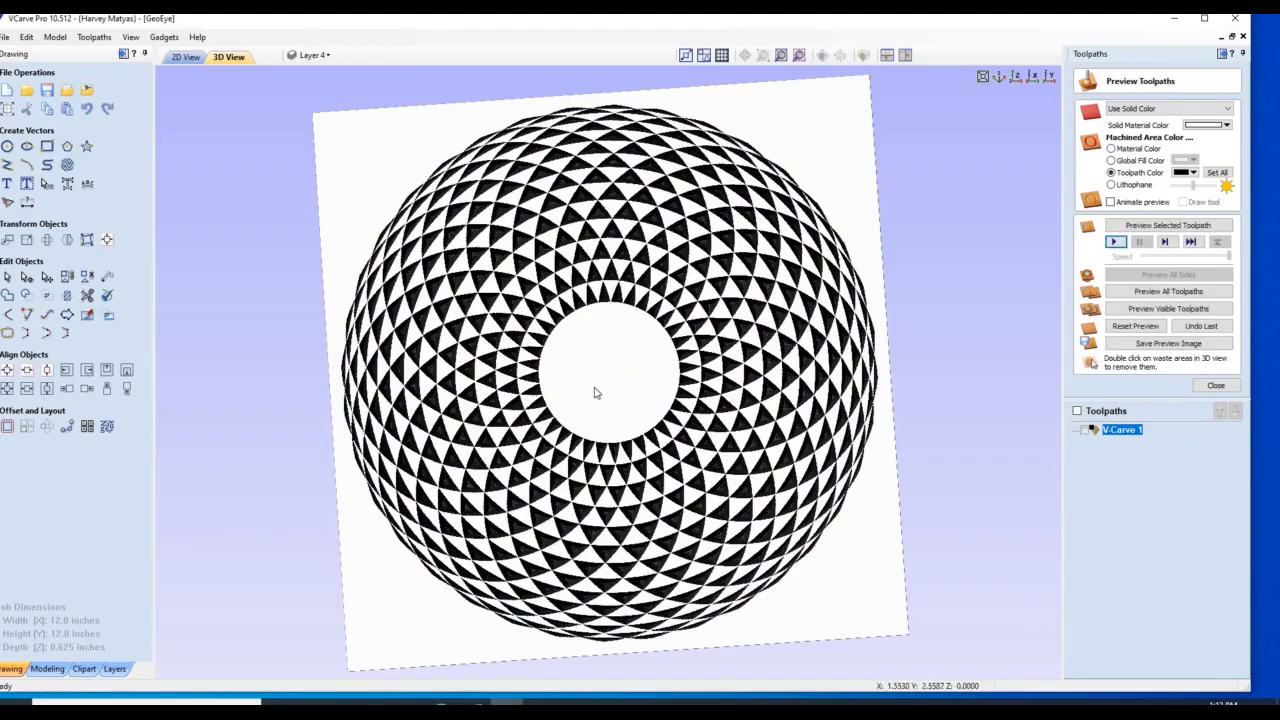
pyautogui.click(1212, 386)
# Step: Hide Layer 4, show and activate Layer 3, and display its boundary circle in the 2D view
pyautogui.click(318, 55)
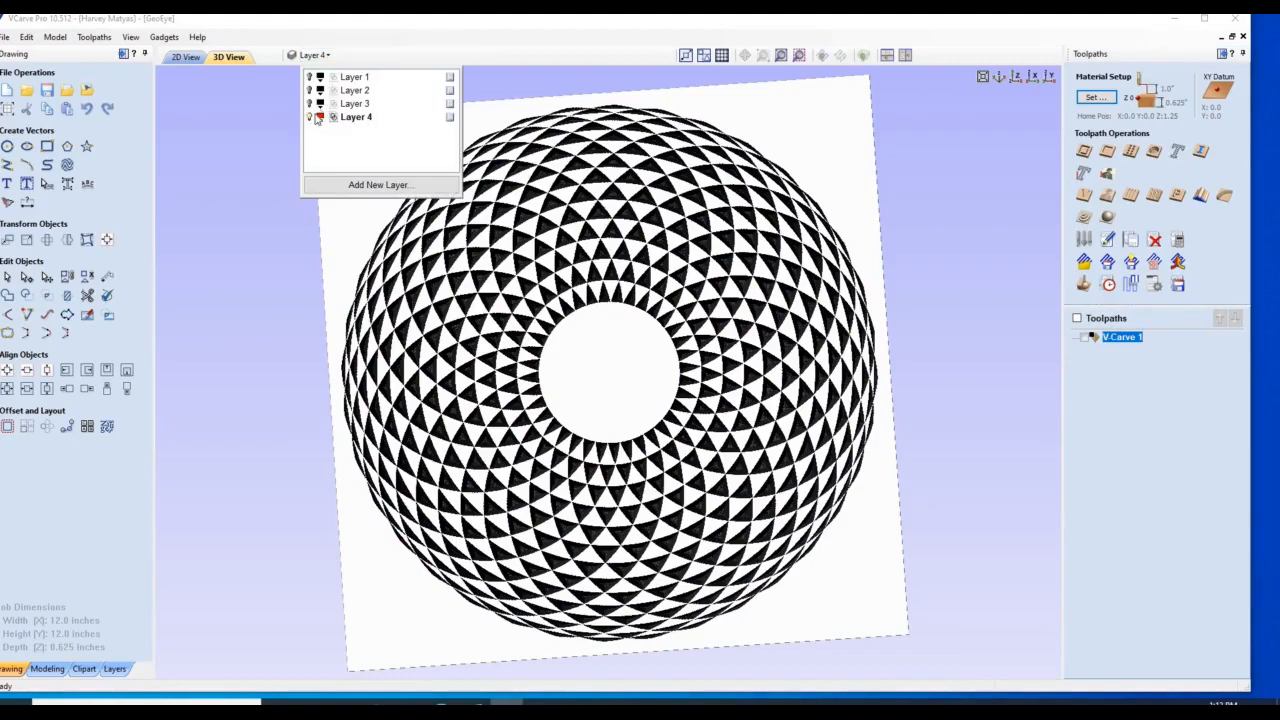
pyautogui.click(310, 118)
pyautogui.click(310, 105)
pyautogui.click(355, 104)
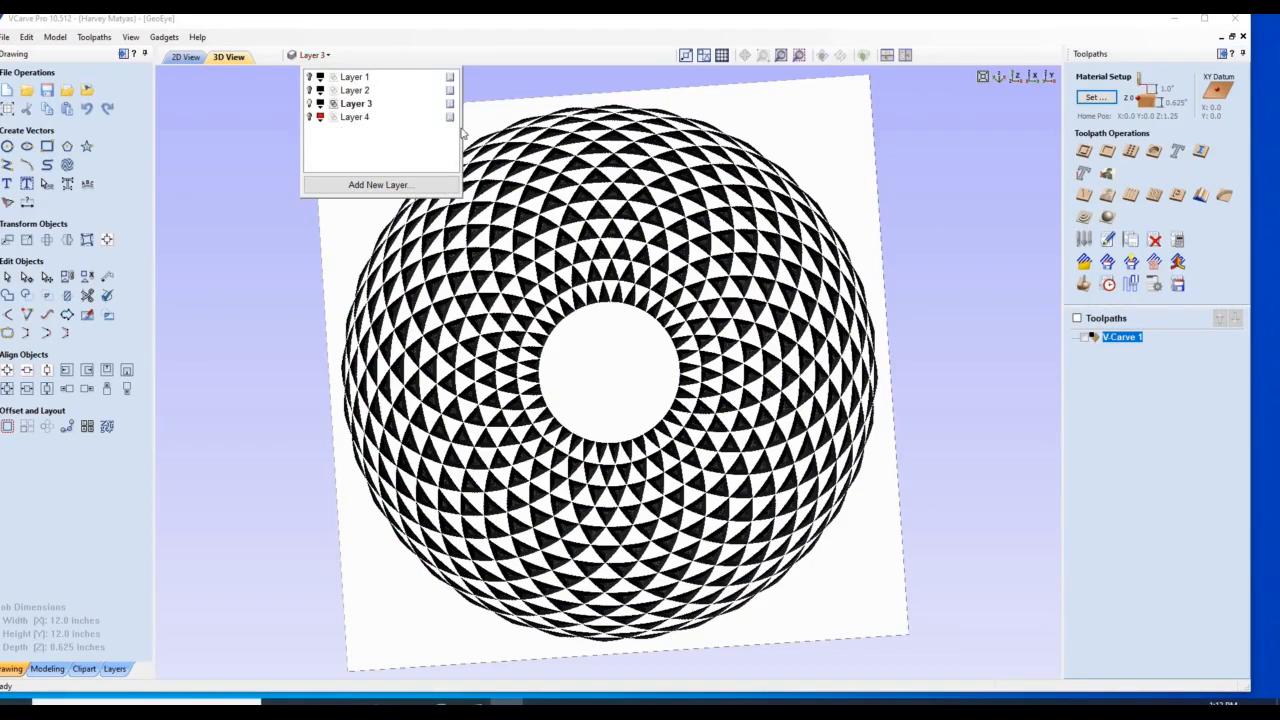
pyautogui.click(186, 57)
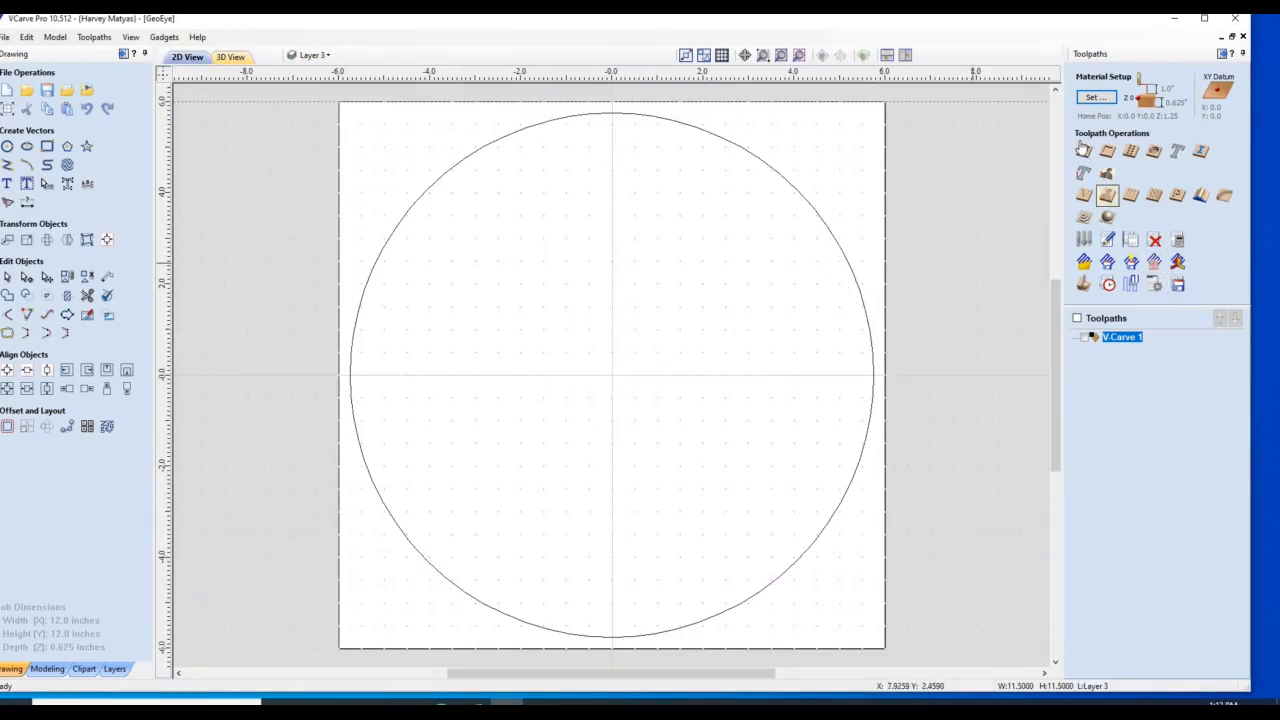
# Step: Calculate a conventional outside profile toolpath for the boundary circle with the 1/8 end mill and 0.628-inch cut depth, accepting the cut-through
pyautogui.click(1083, 149)
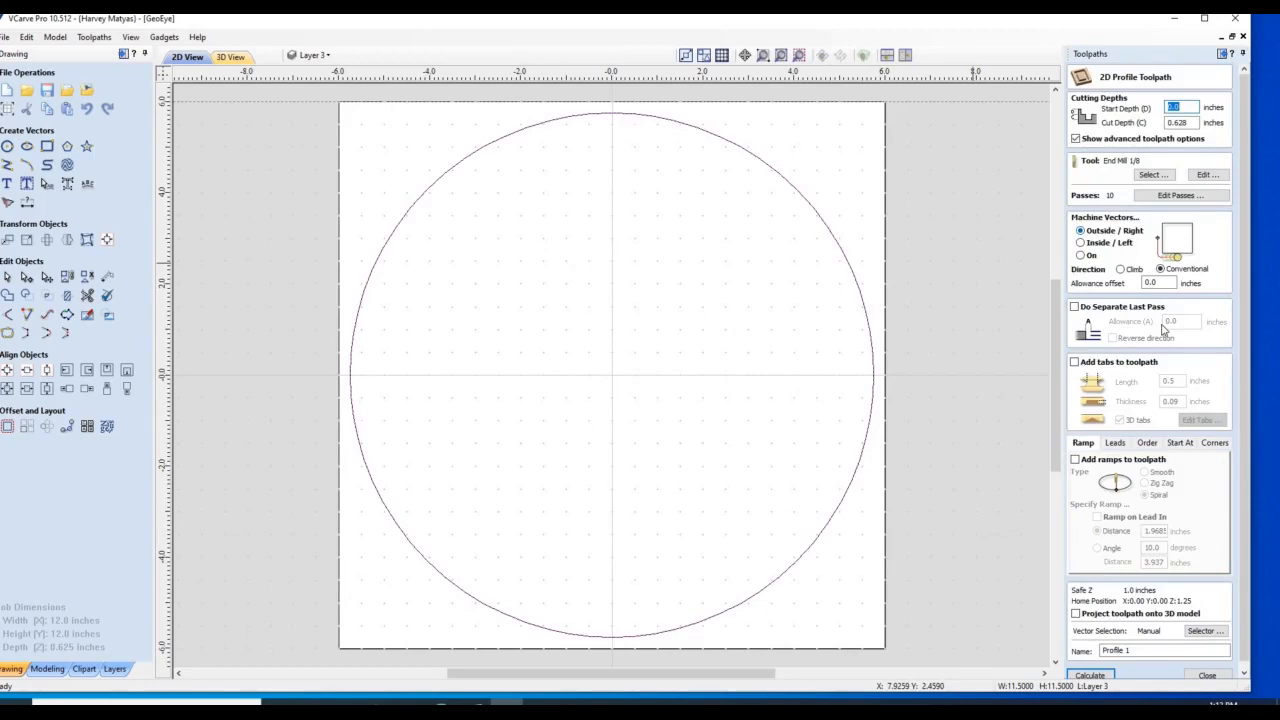
pyautogui.click(1090, 676)
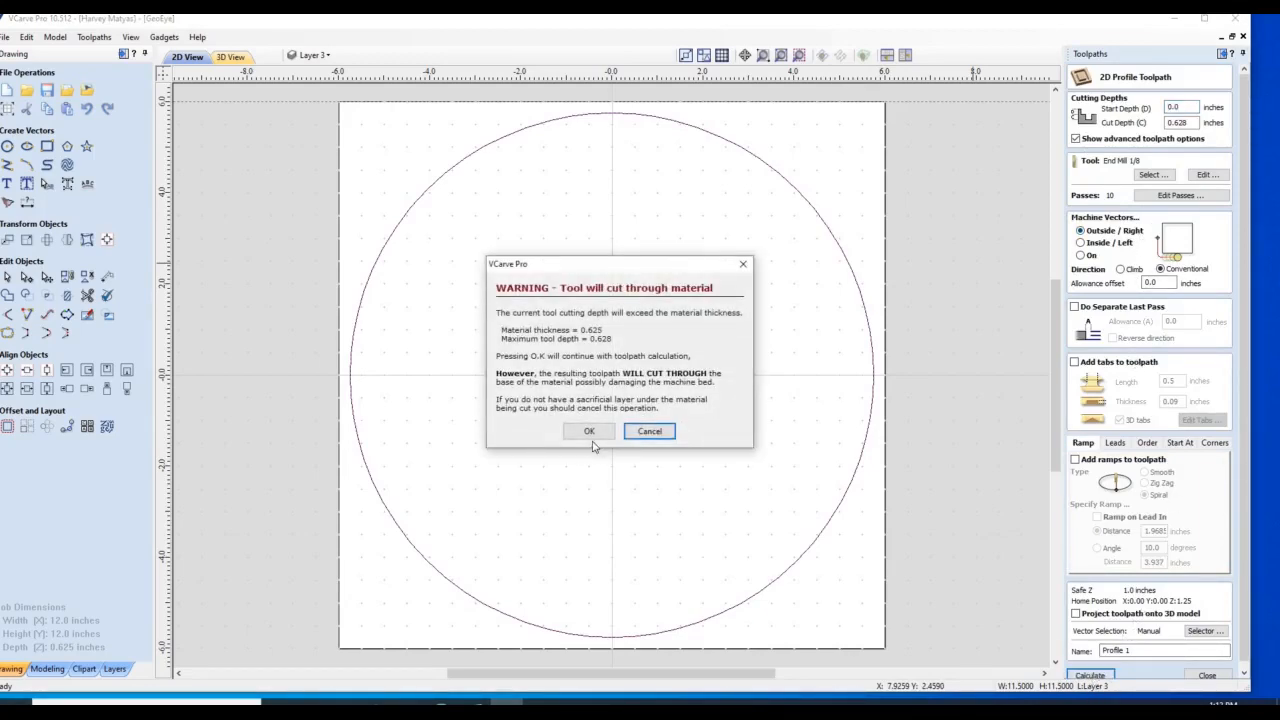
pyautogui.click(592, 433)
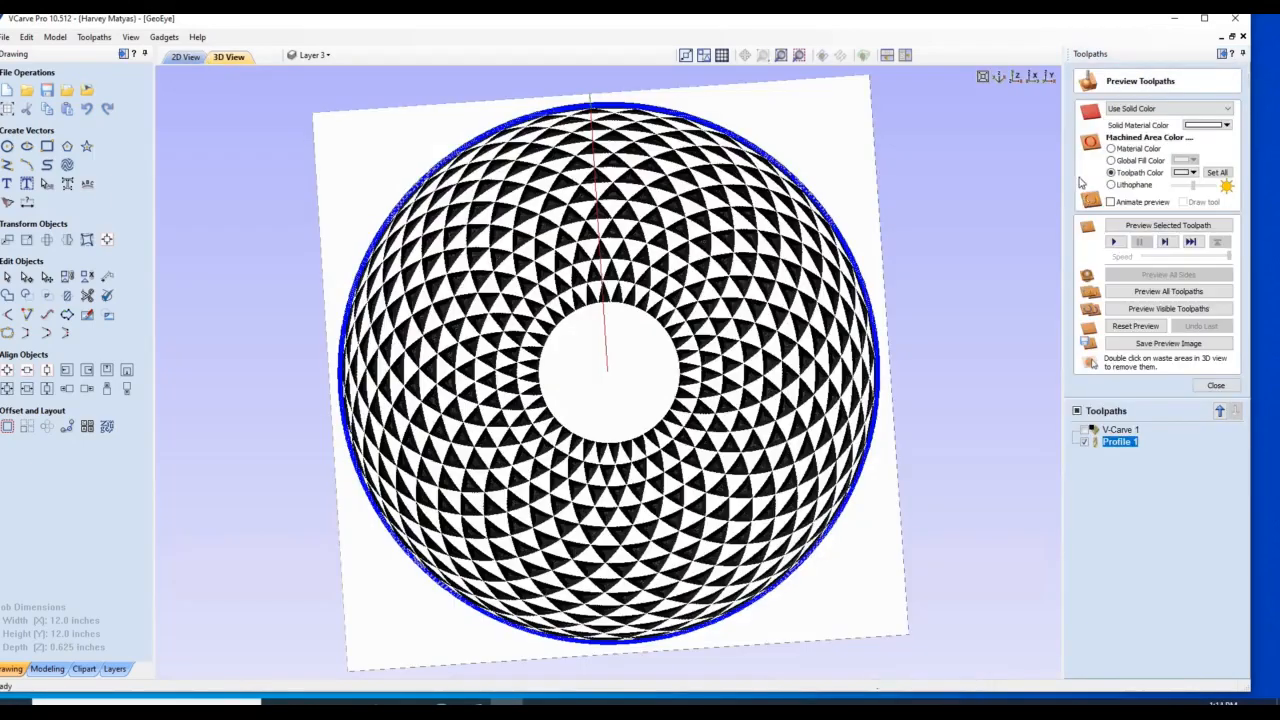
# Step: Preview the profile cut, remove the waste material around the disc and inspect the finished carving from different angles
pyautogui.click(1116, 243)
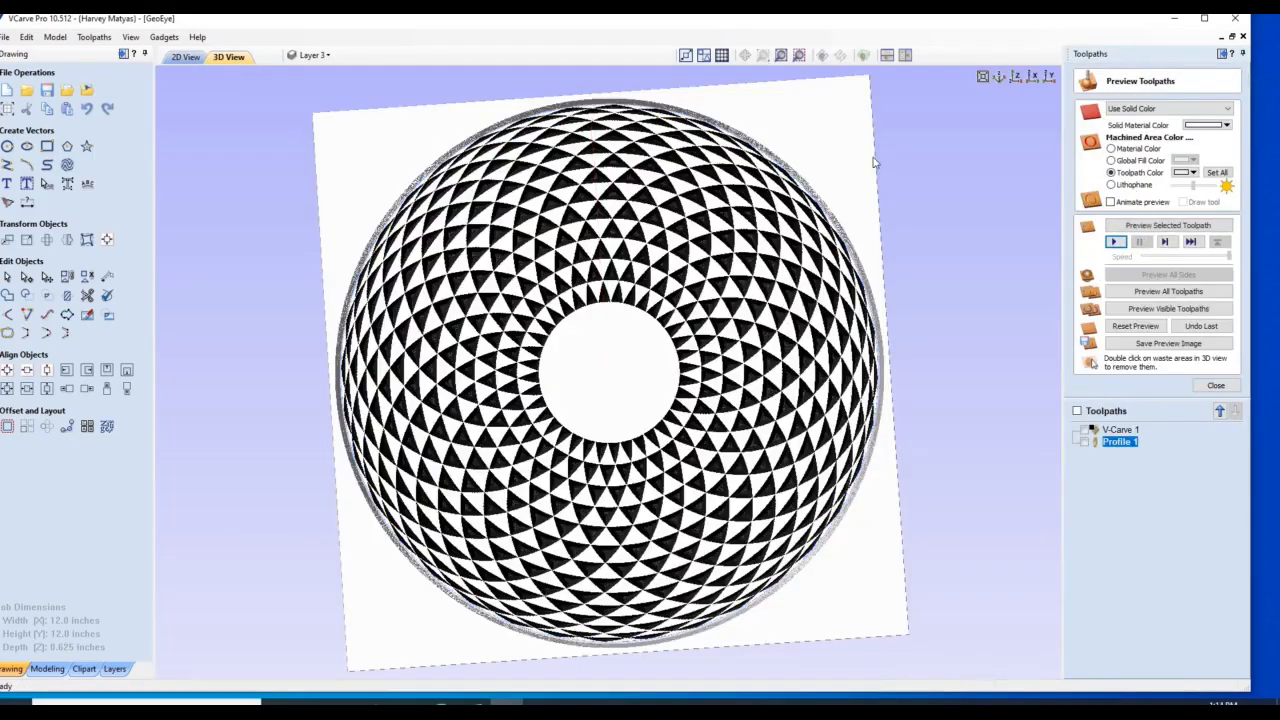
pyautogui.doubleClick(835, 175)
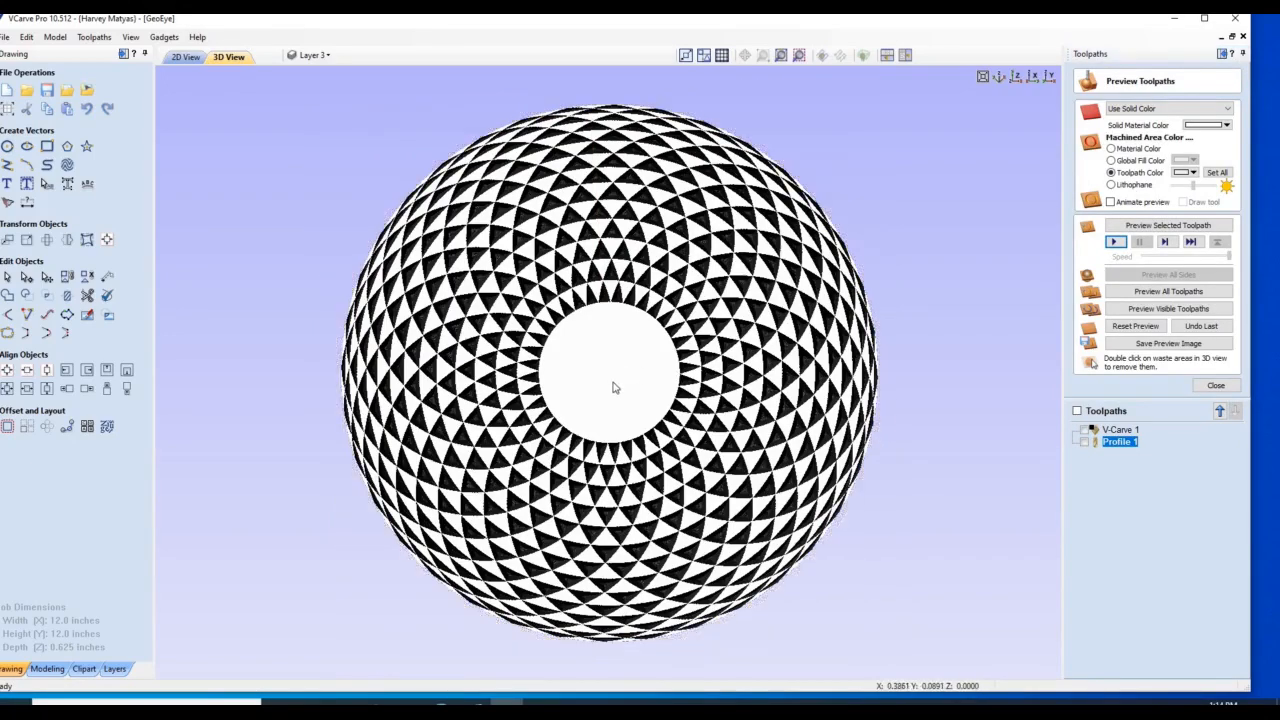
pyautogui.moveTo(620, 429); pyautogui.dragTo(663, 380)
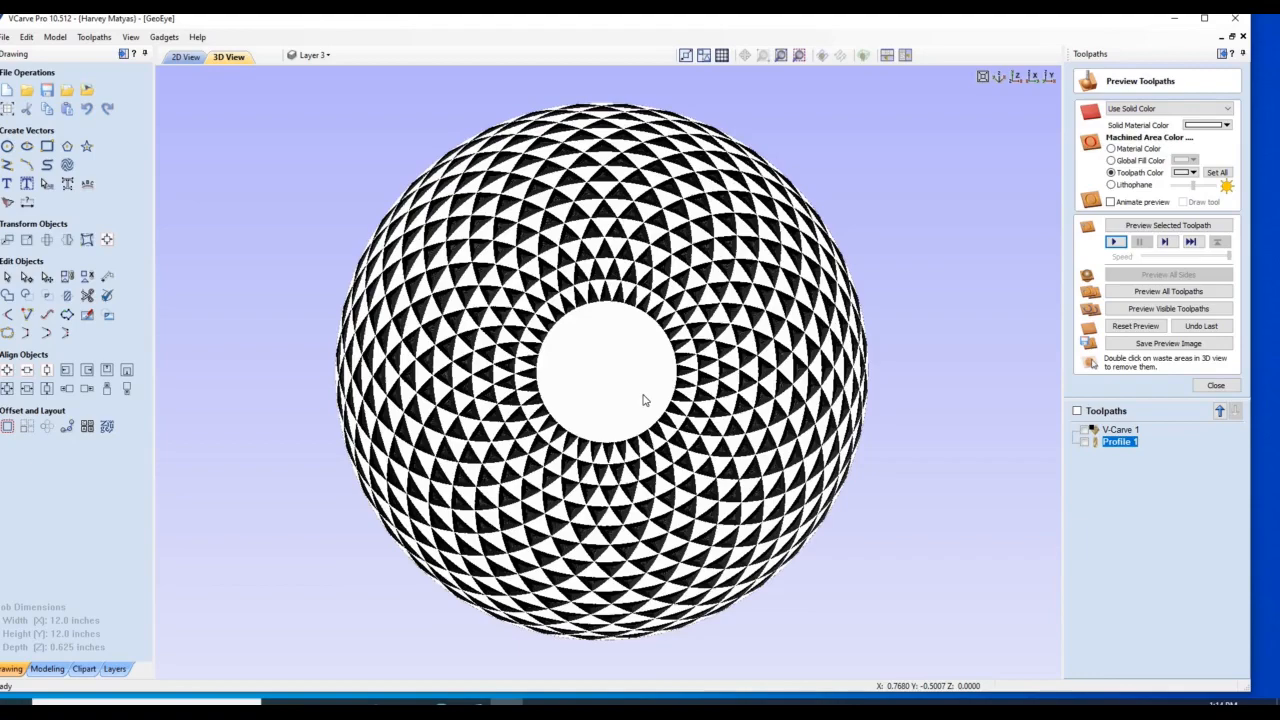
pyautogui.moveTo(612, 290); pyautogui.dragTo(517, 192)
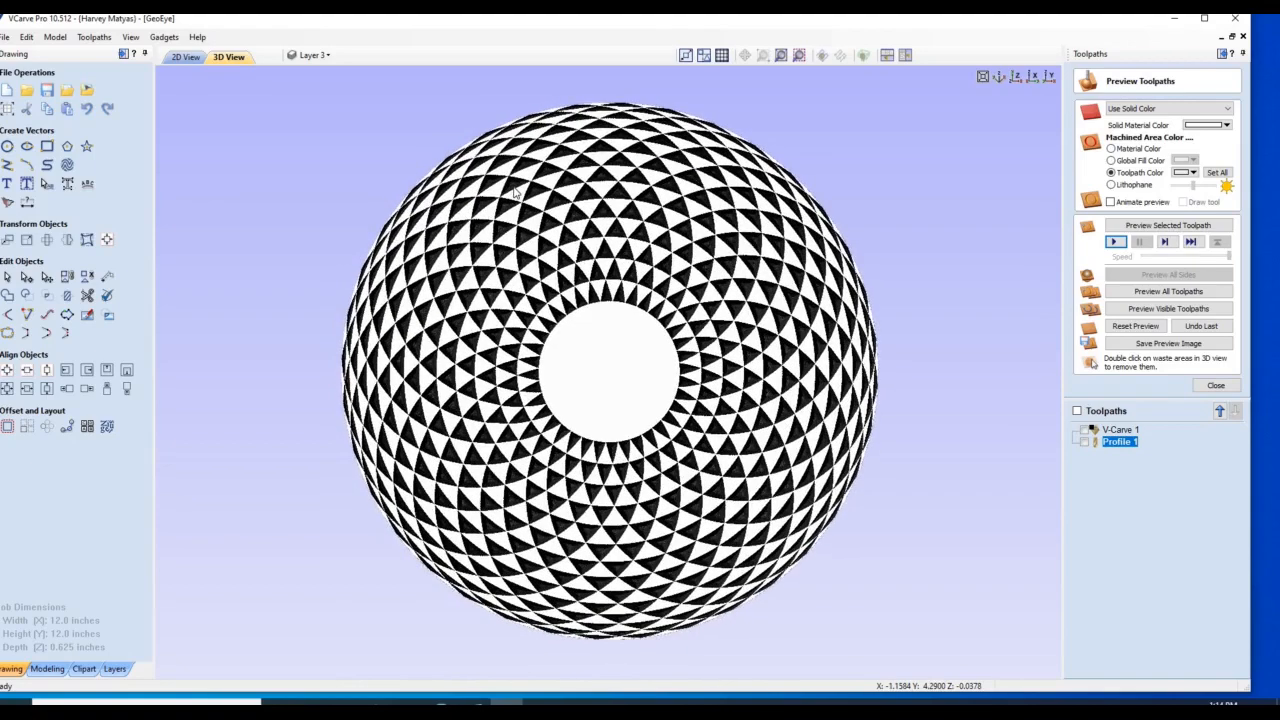